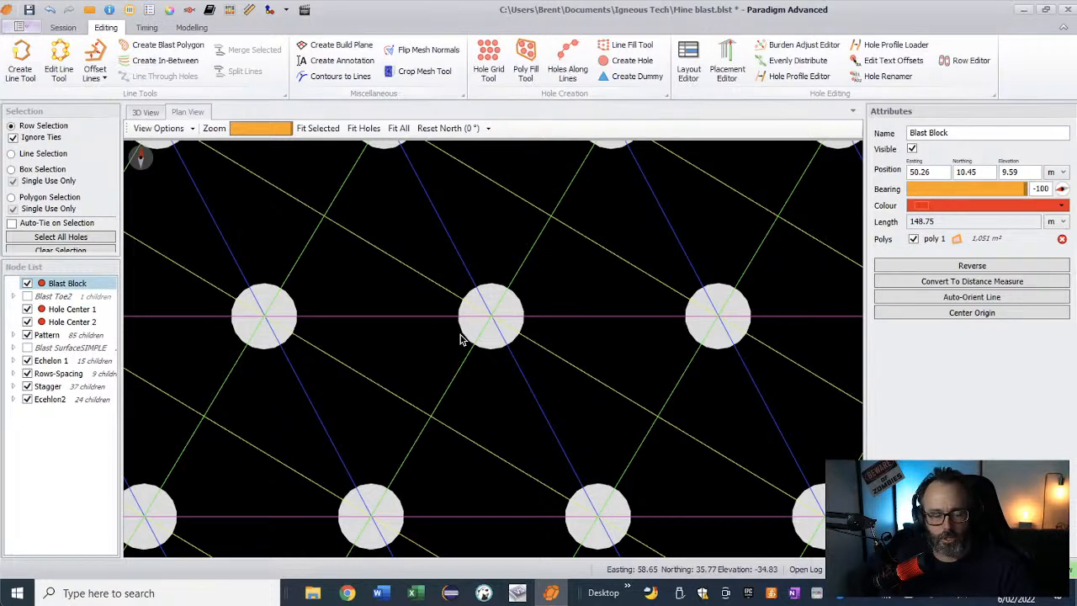
# Examine the staggered hole pattern and the guide lines running through the holes across the whole blast block in plan view
pyautogui.scroll(2, 460, 335)
pyautogui.scroll(-2, 460, 339)
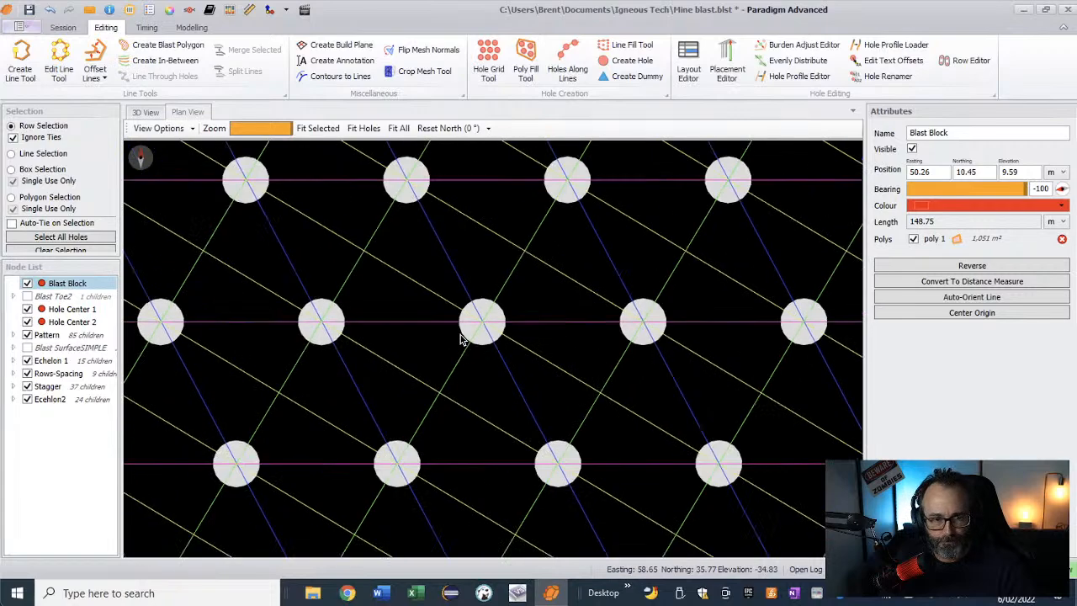
pyautogui.scroll(-3, 461, 339)
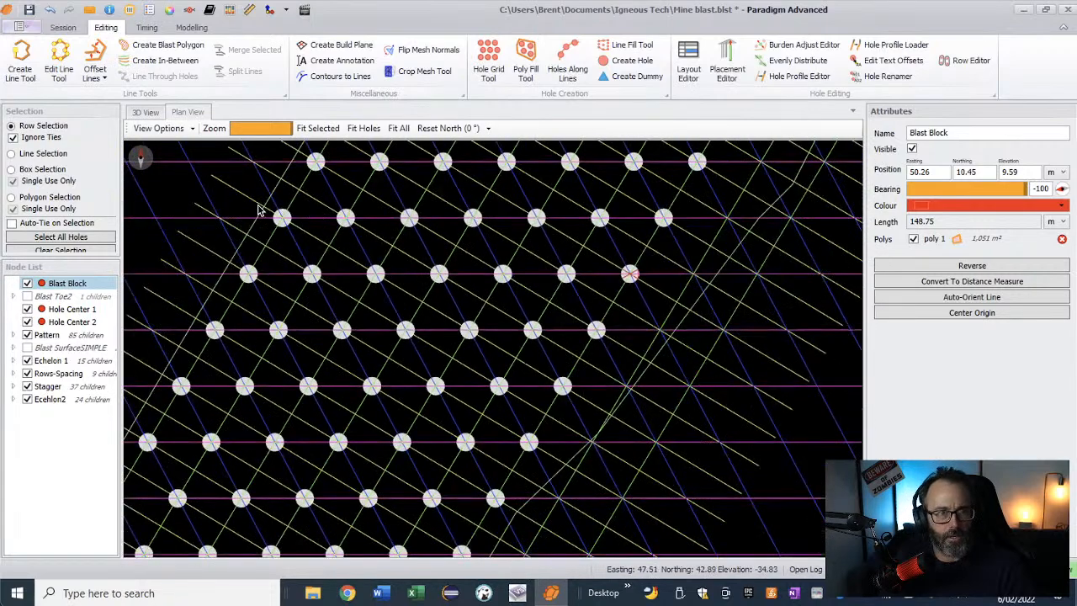
pyautogui.scroll(-1, 261, 210)
pyautogui.scroll(-1, 261, 211)
pyautogui.scroll(-1, 248, 215)
pyautogui.moveTo(248, 215); pyautogui.dragTo(403, 290, button='middle')
pyautogui.scroll(-2, 404, 288)
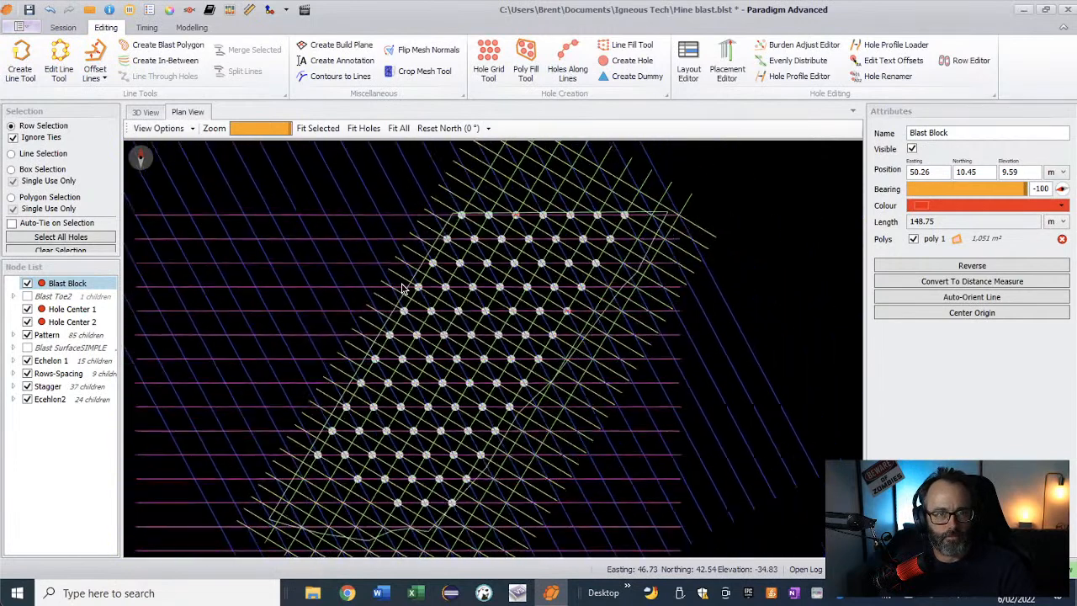
pyautogui.click(783, 242)
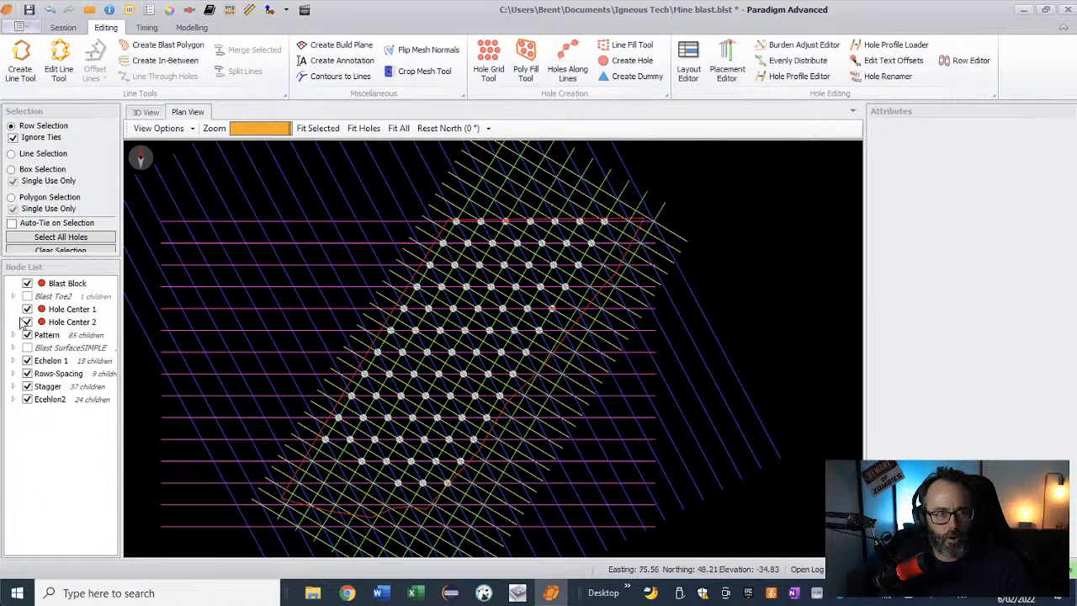
# Hide the Echelon 1, Rows-Spacing, Stagger and Ecehlon2 guide-line groups so only the blast block and holes are displayed
pyautogui.click(27, 360)
pyautogui.click(26, 373)
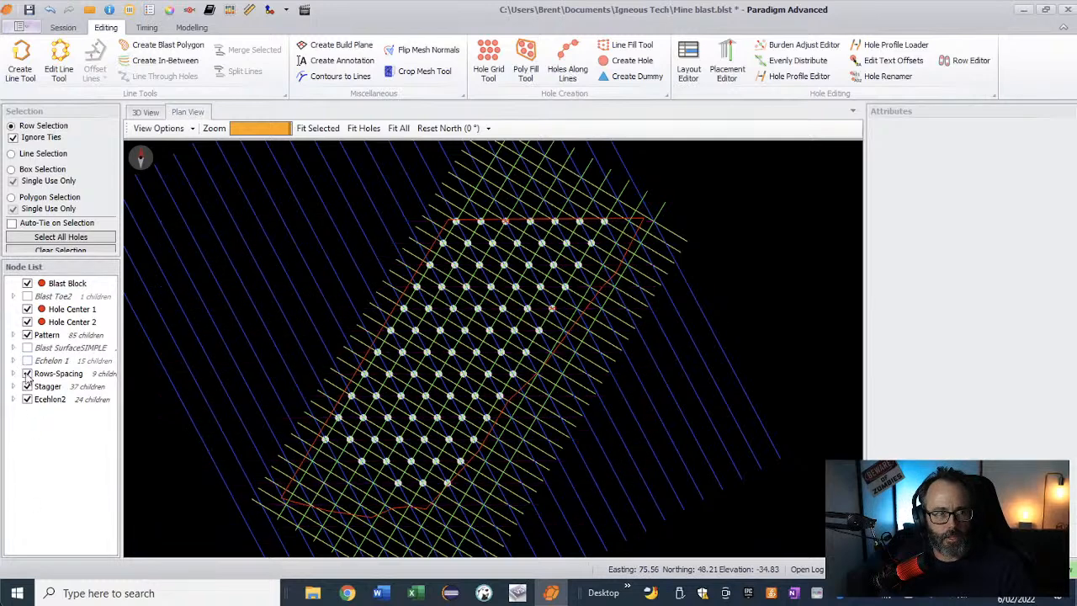
pyautogui.click(27, 386)
pyautogui.click(27, 399)
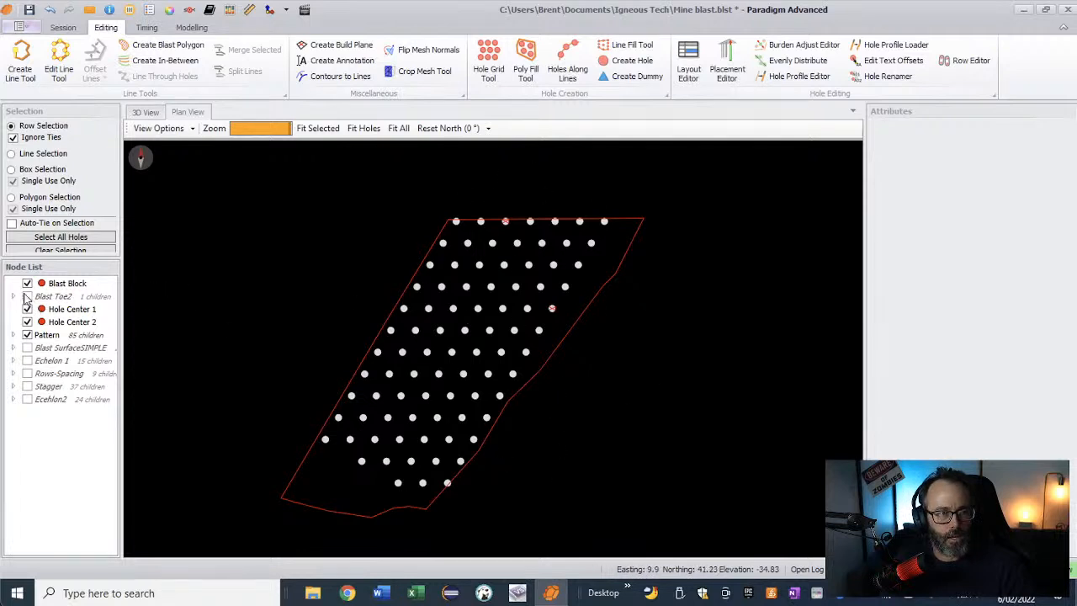
# Display the Blast SurfaceSIMPLE surface, inspect the hole pattern in 3D, and return to the plan view
pyautogui.click(13, 348)
pyautogui.click(27, 348)
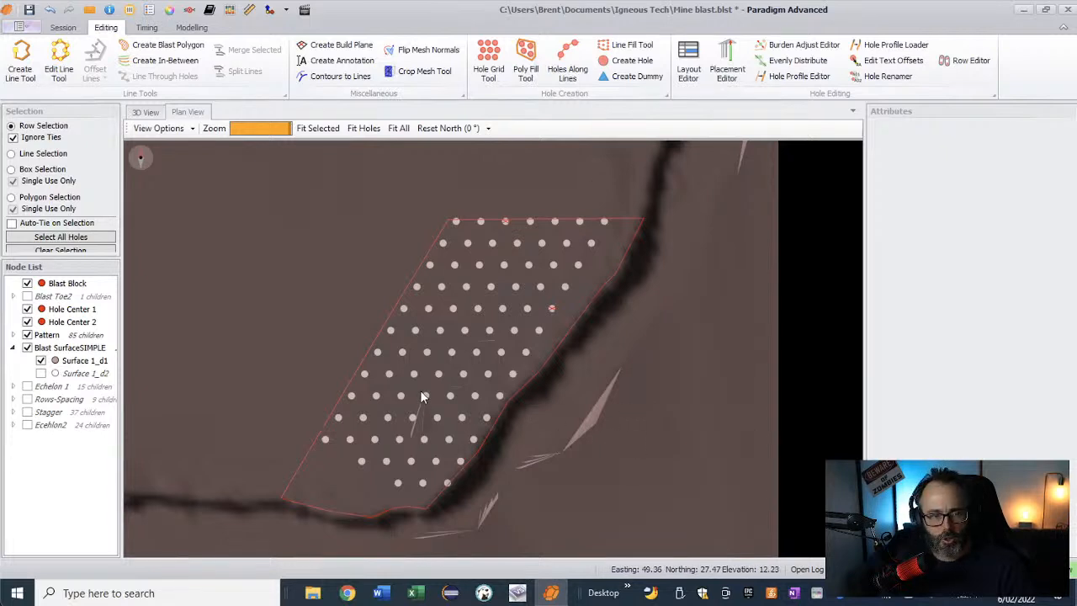
pyautogui.click(146, 112)
pyautogui.scroll(5, 554, 406)
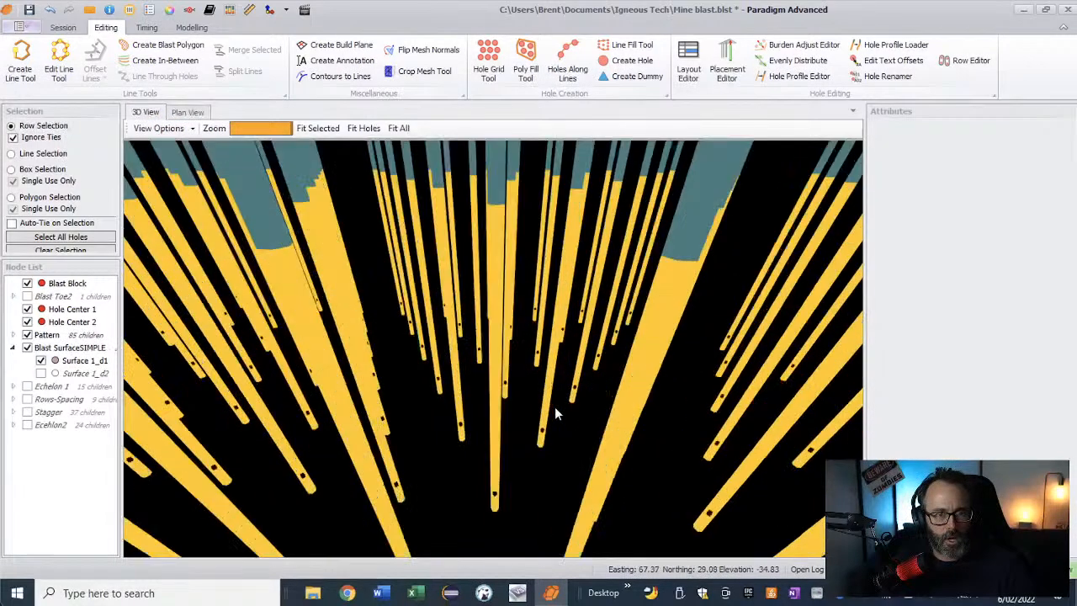
pyautogui.scroll(-5, 555, 406)
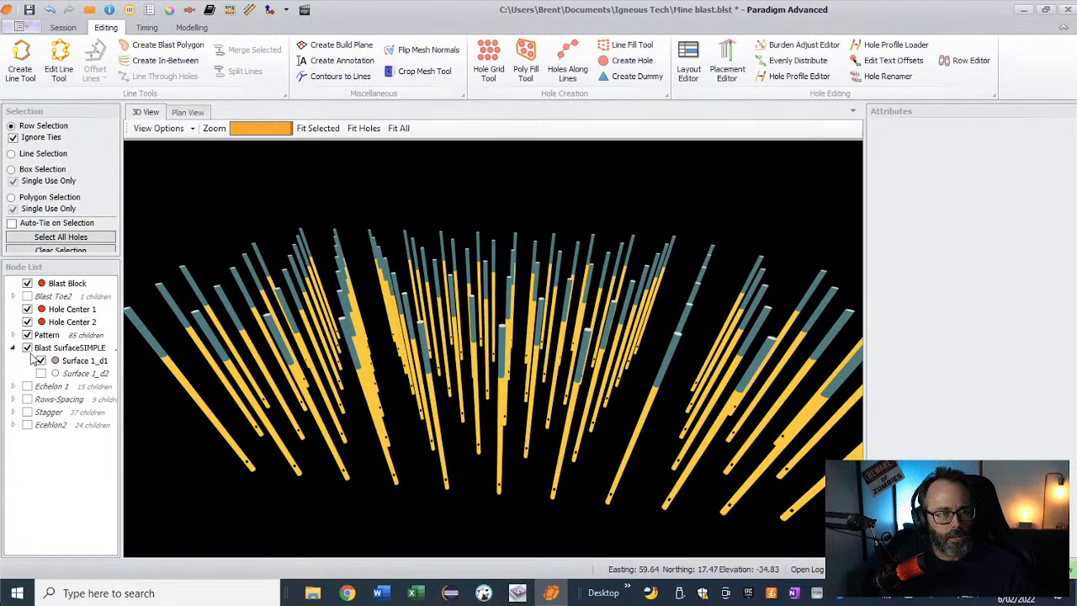
pyautogui.click(188, 112)
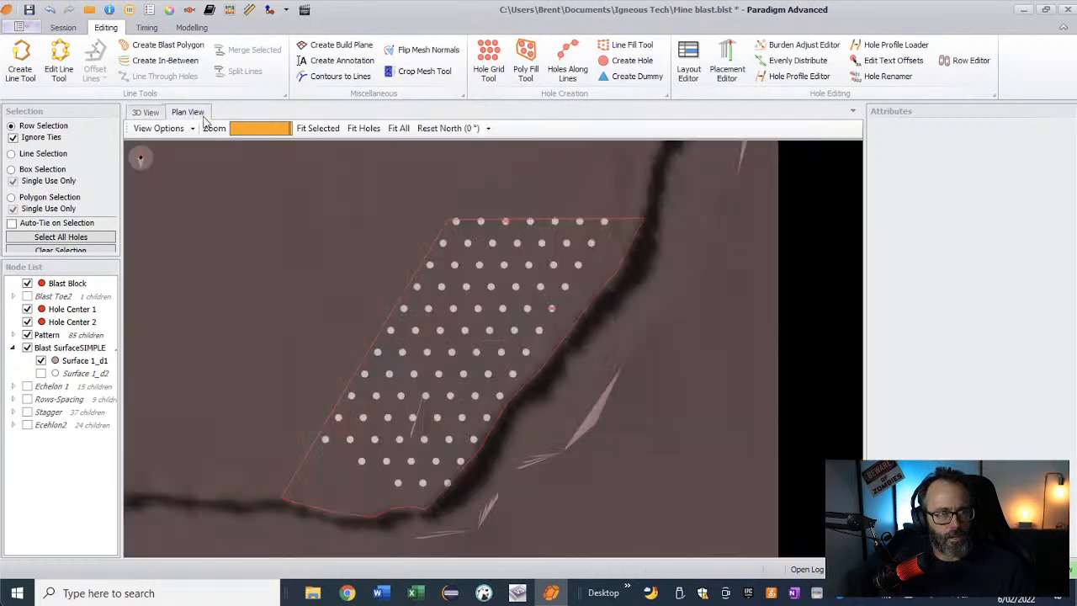
# Show the Echelon 1, Rows-Spacing, Stagger and Ecehlon2 guide lines over the blast surface again
pyautogui.click(26, 386)
pyautogui.click(27, 399)
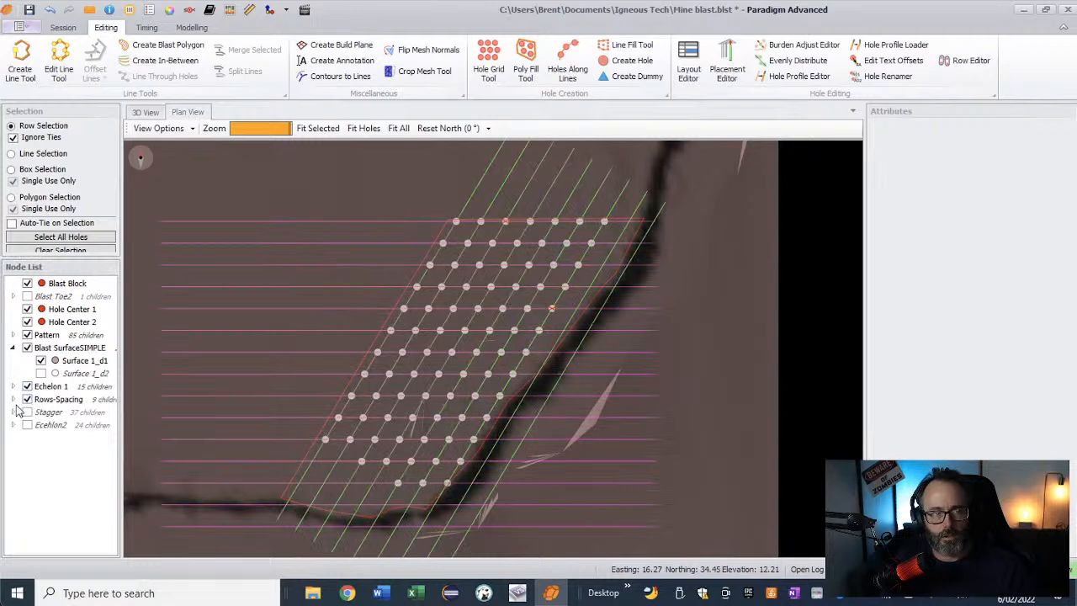
pyautogui.click(27, 412)
pyautogui.click(27, 425)
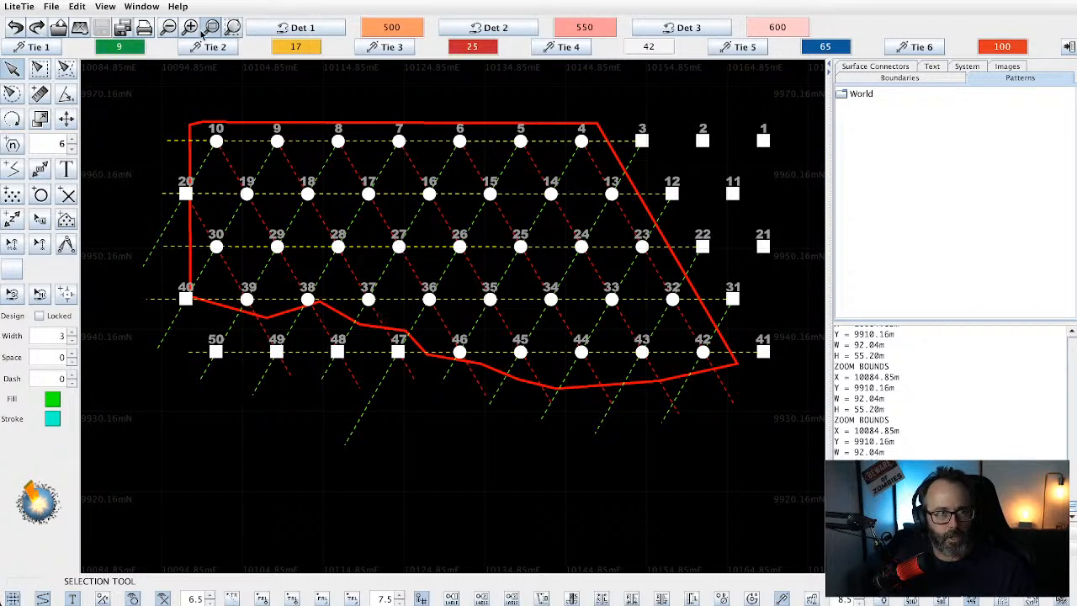
# In LiteTie, draw a polyline from hole 40 through hole 29 to just past hole 17
pyautogui.click(233, 27)
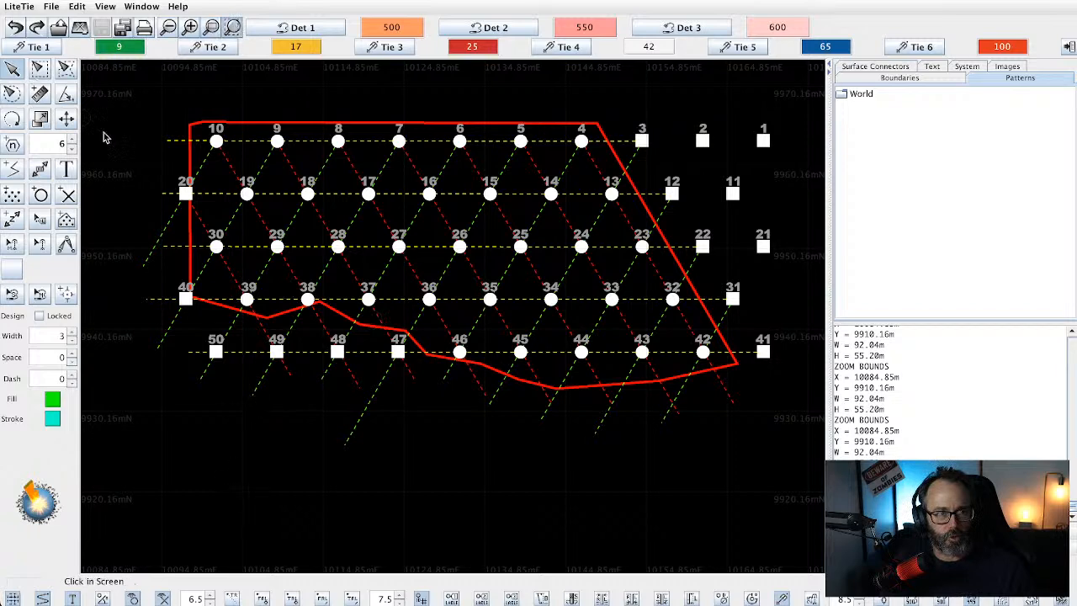
pyautogui.moveTo(131, 137); pyautogui.dragTo(236, 335)
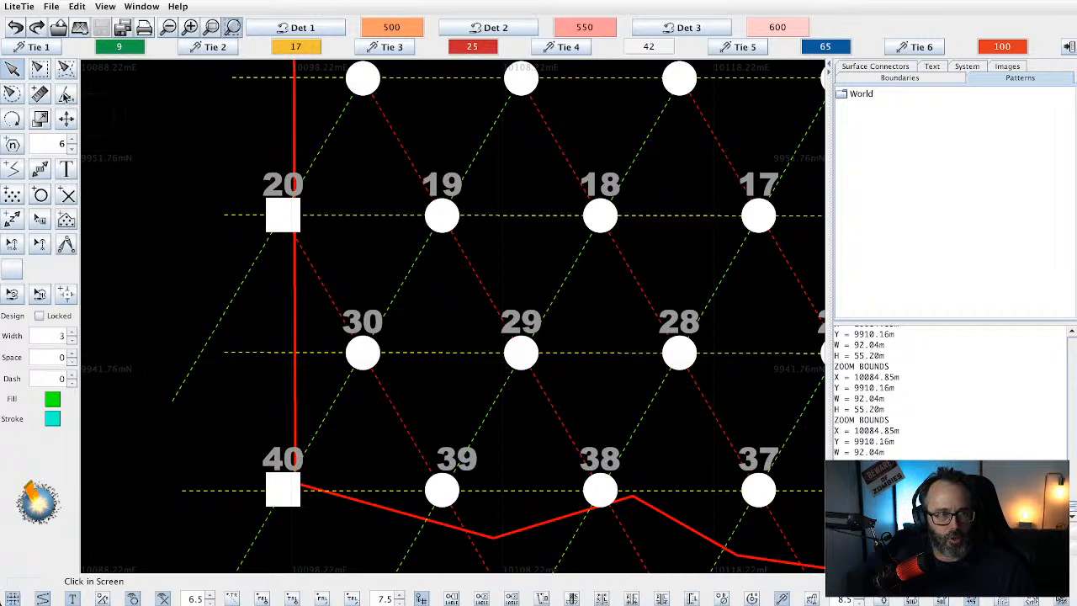
pyautogui.click(12, 171)
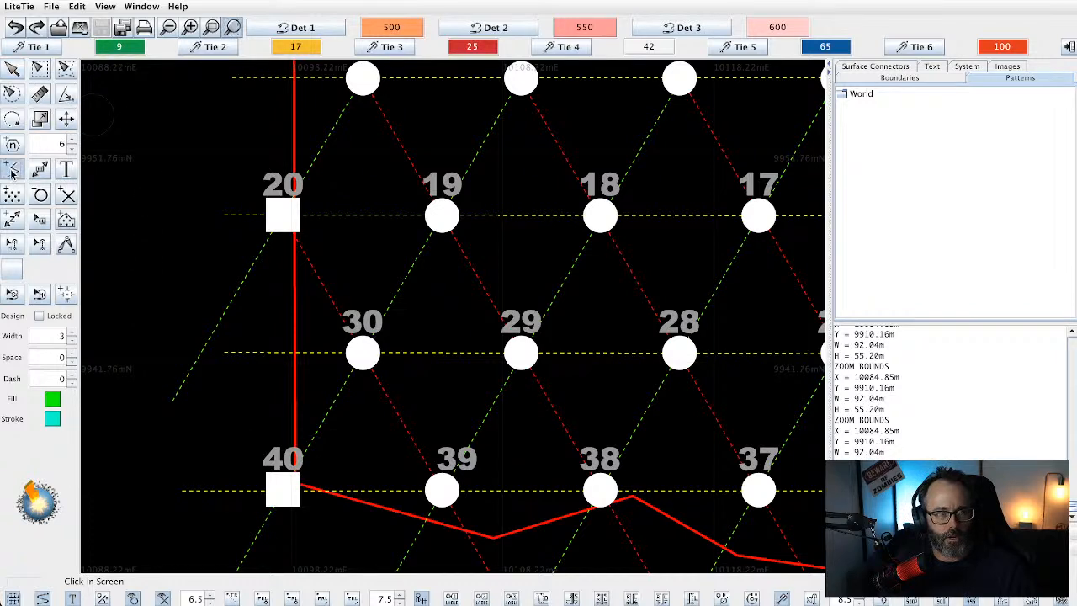
pyautogui.click(284, 496)
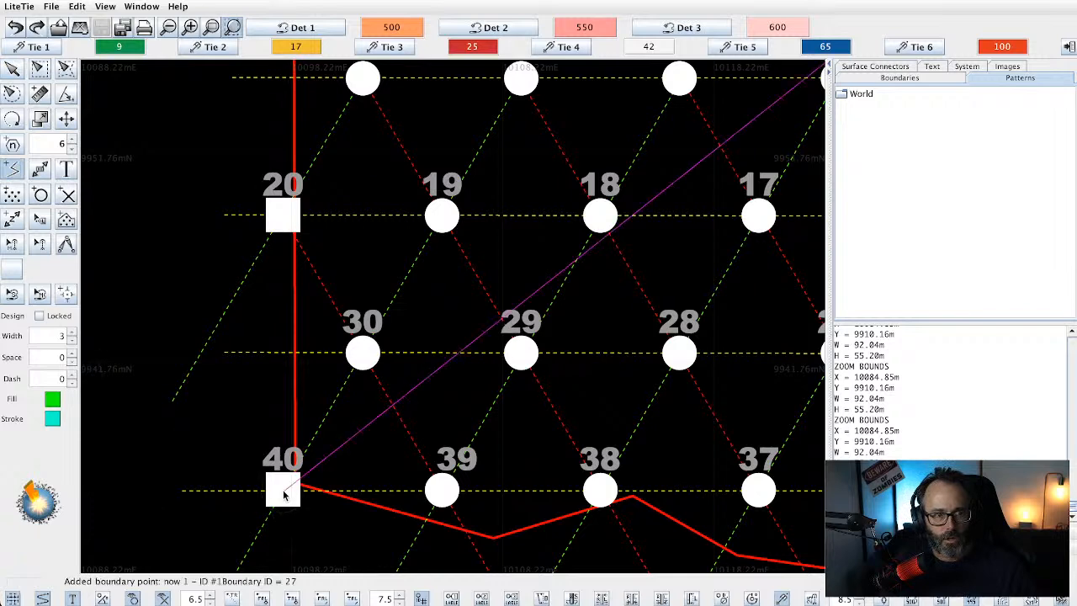
pyautogui.click(791, 202)
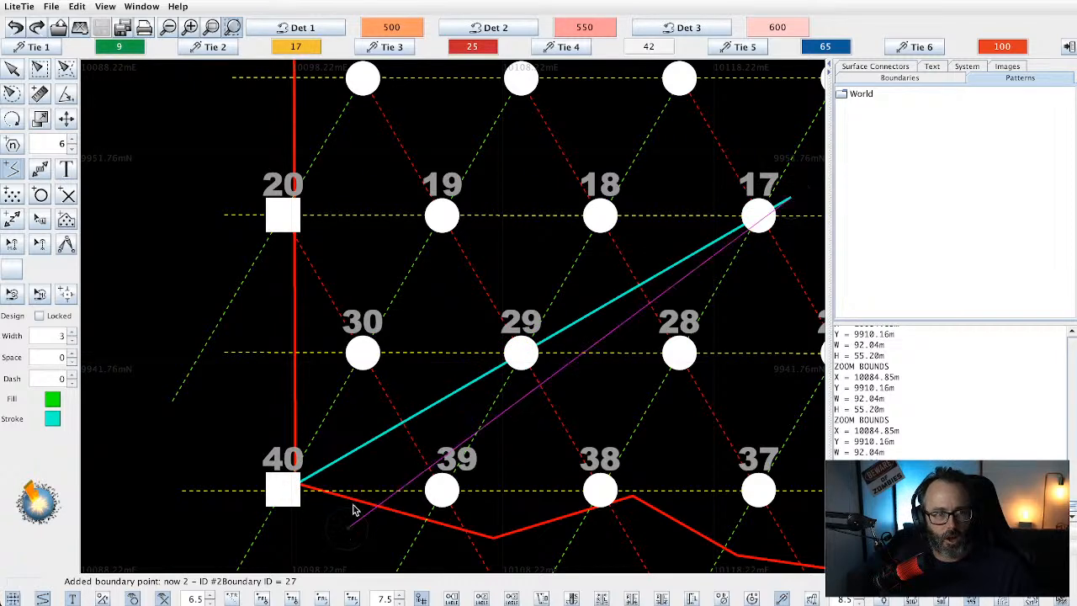
pyautogui.rightClick(789, 242)
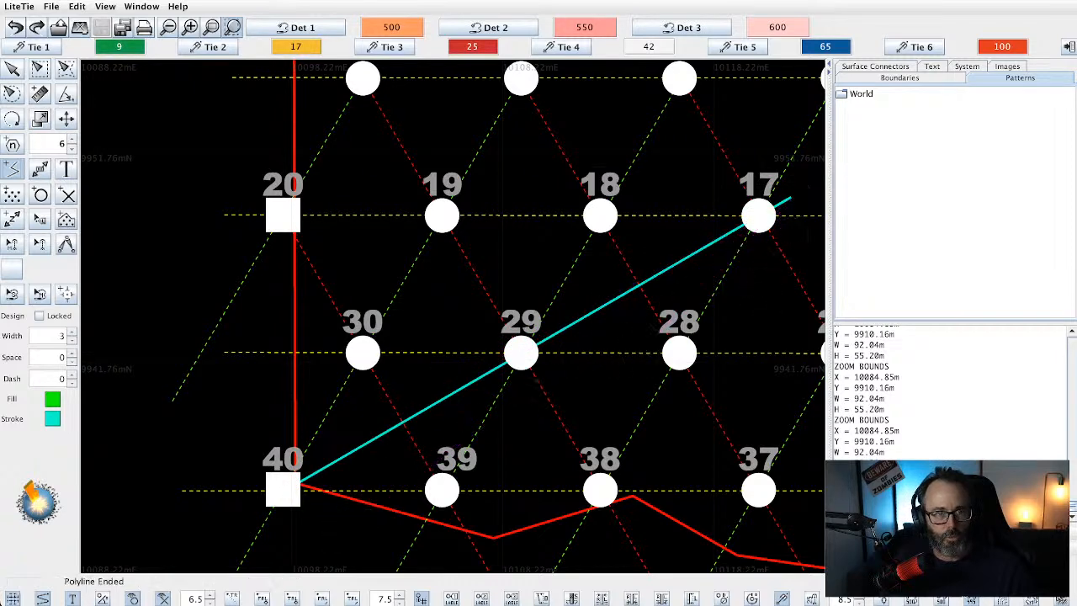
pyautogui.click(13, 72)
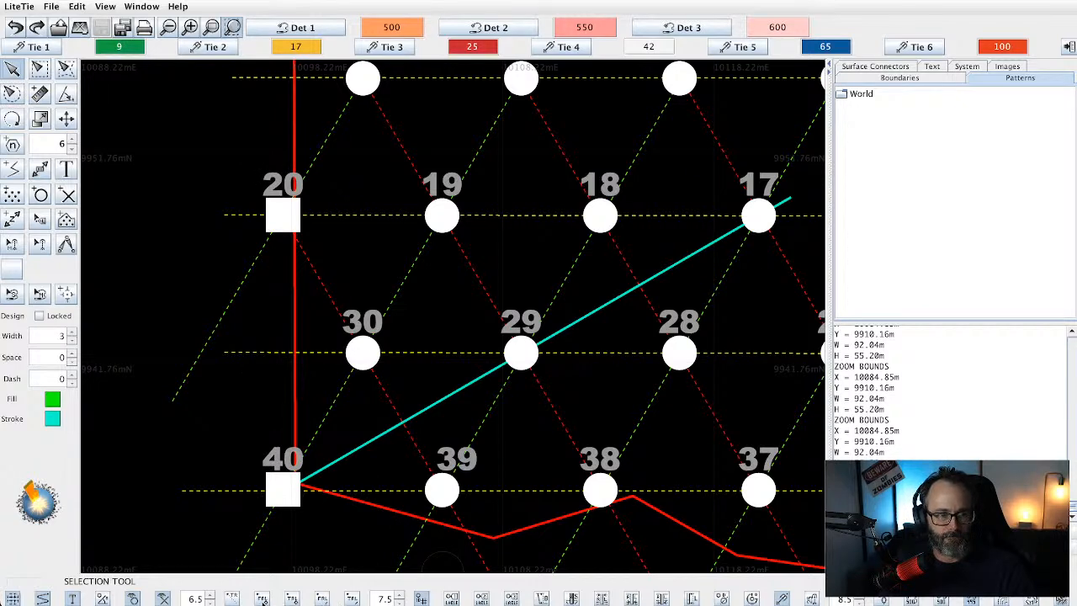
# Turn on the floor RL marker circles and increase their size to 30.5
pyautogui.click(262, 598)
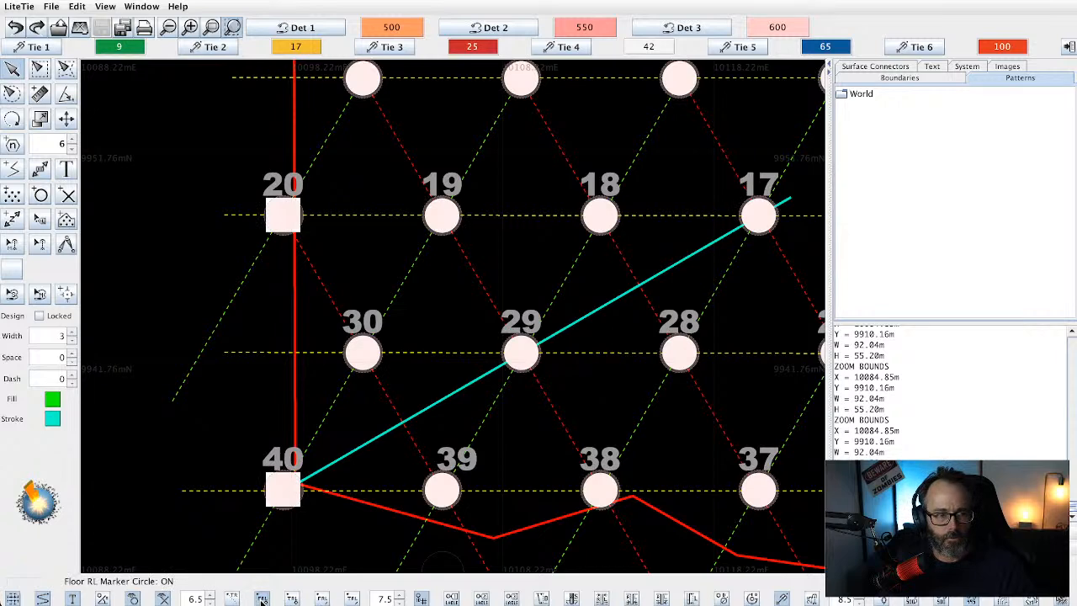
pyautogui.click(399, 596)
pyautogui.click(399, 595)
pyautogui.click(399, 596)
pyautogui.click(399, 595)
pyautogui.click(399, 596)
pyautogui.click(399, 596)
pyautogui.click(399, 596)
pyautogui.click(399, 595)
pyautogui.click(399, 596)
pyautogui.click(399, 595)
pyautogui.click(398, 596)
pyautogui.click(399, 596)
pyautogui.click(399, 596)
pyautogui.click(398, 595)
pyautogui.click(399, 596)
pyautogui.click(399, 595)
pyautogui.click(398, 596)
pyautogui.click(399, 596)
pyautogui.click(399, 596)
pyautogui.click(399, 596)
pyautogui.click(399, 596)
pyautogui.click(398, 596)
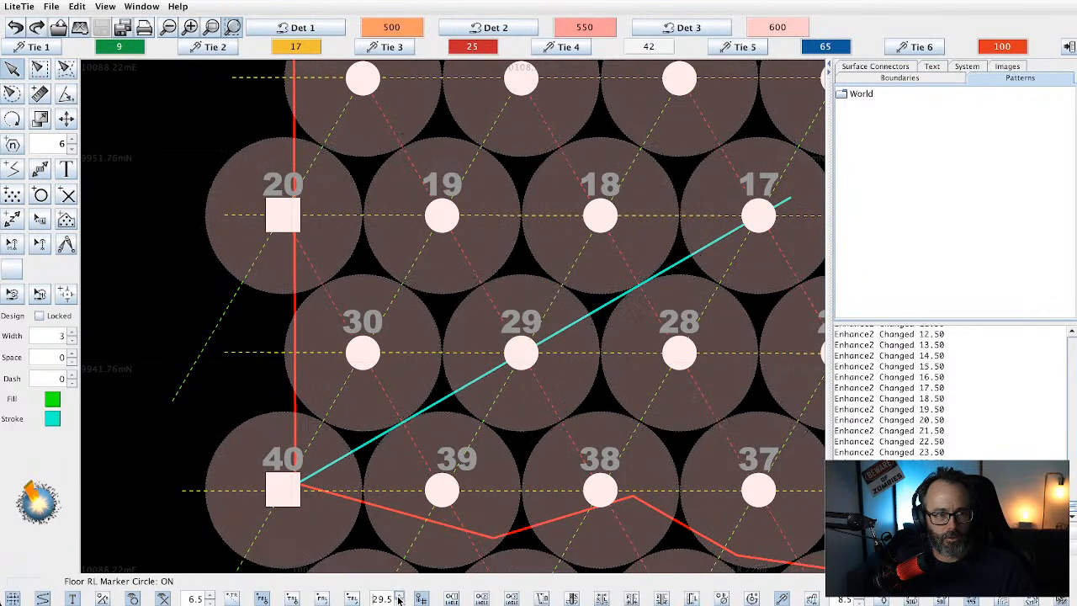
pyautogui.click(399, 596)
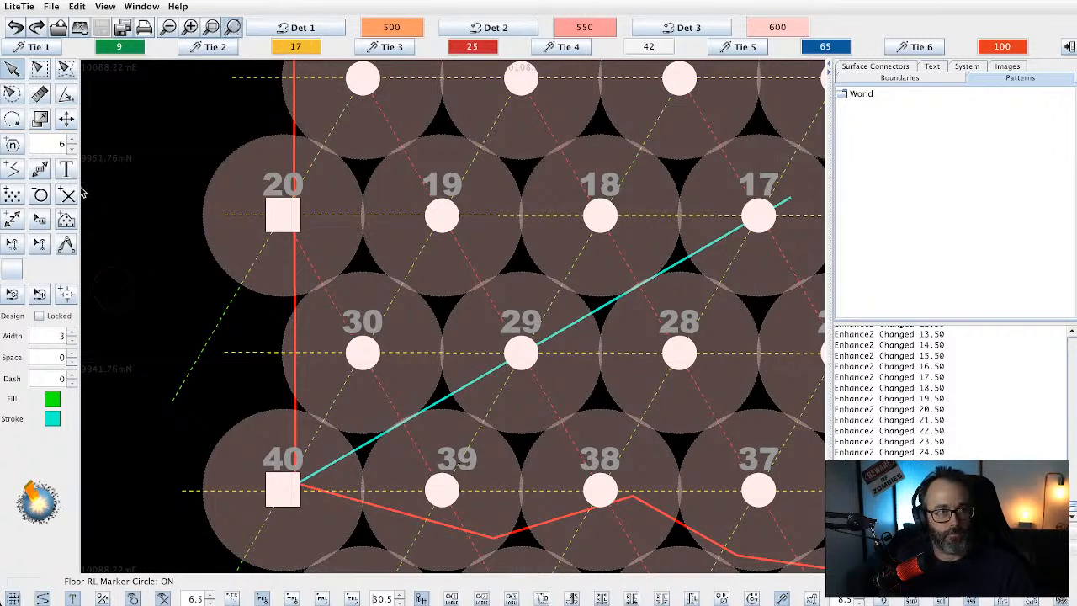
pyautogui.click(14, 72)
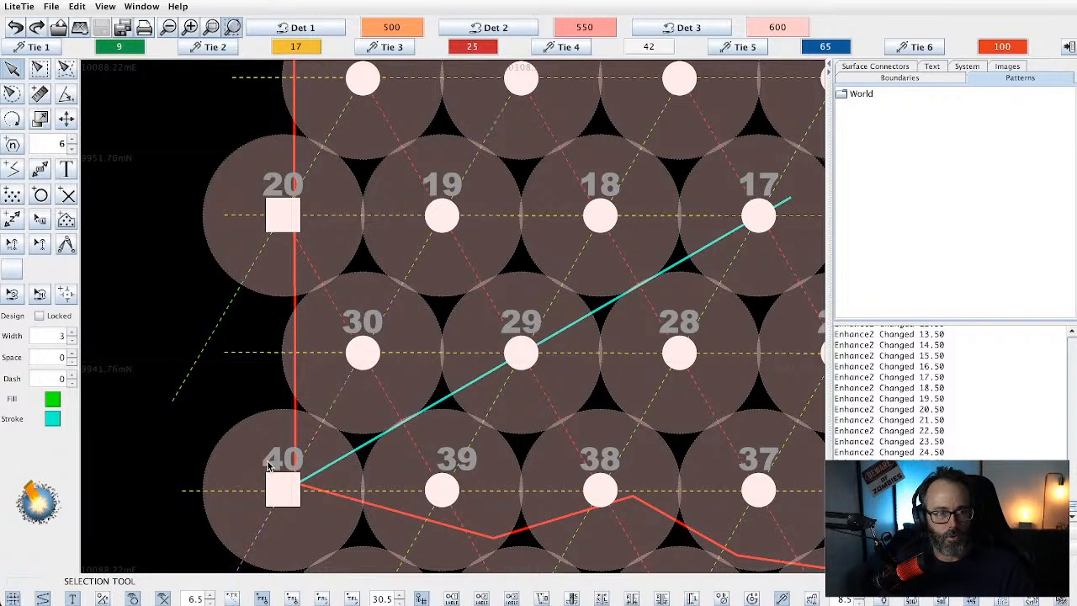
pyautogui.click(292, 509)
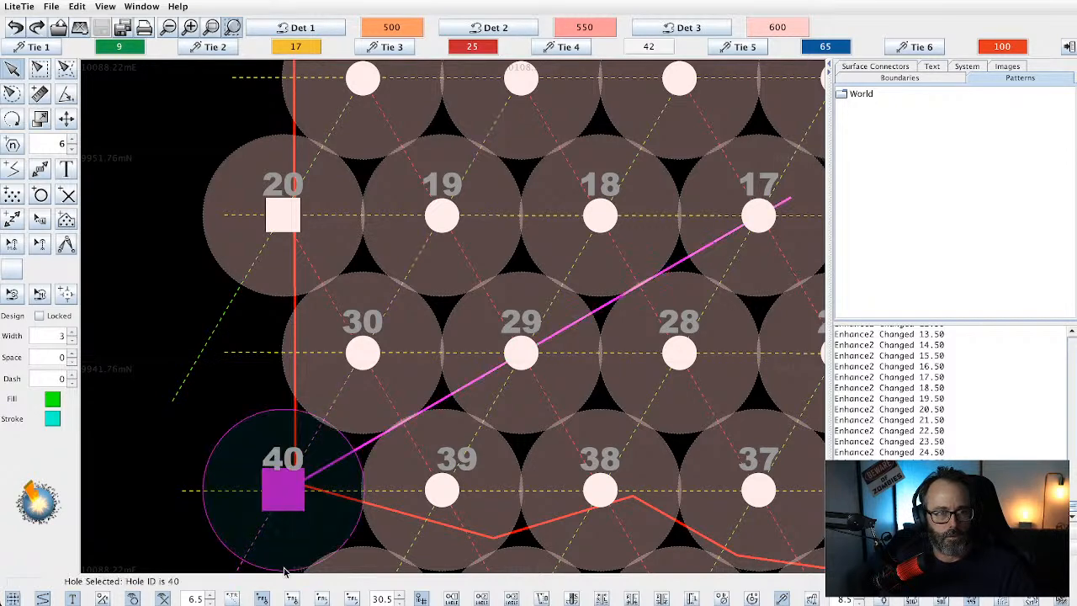
pyautogui.rightClick(278, 494)
pyautogui.click(192, 432)
pyautogui.moveTo(302, 505)
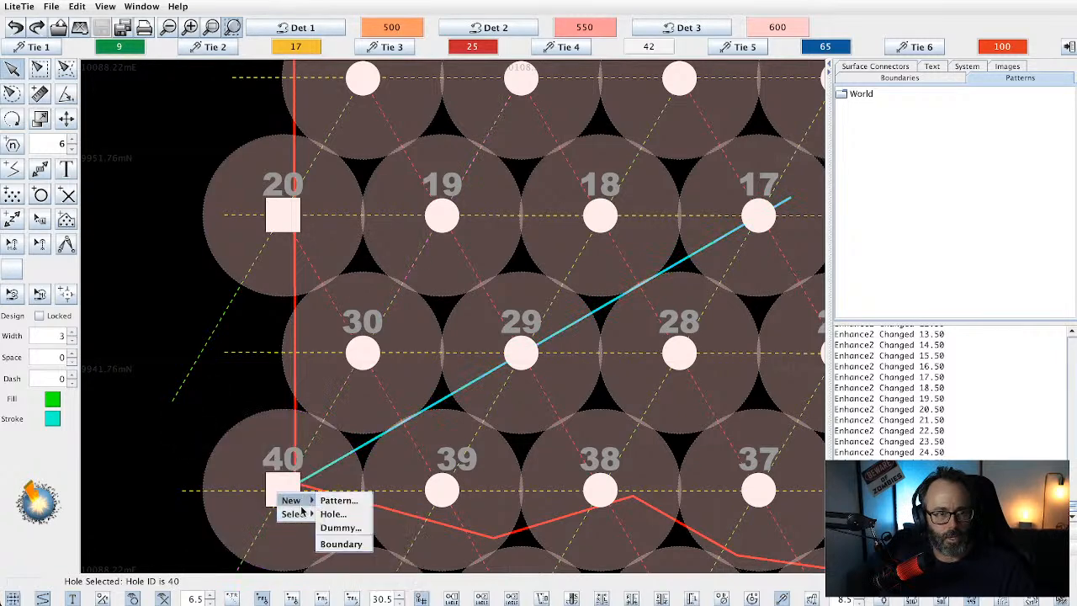
pyautogui.click(343, 544)
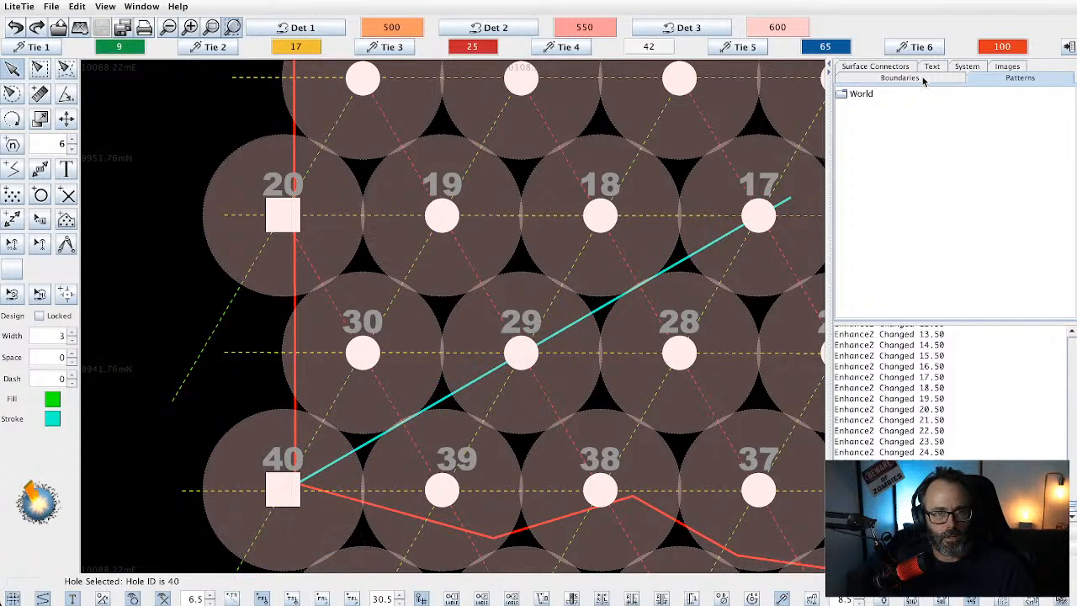
# Expand Pattern 1 in the World tree down to the properties of hole 40 and select that hole
pyautogui.click(846, 95)
pyautogui.click(843, 95)
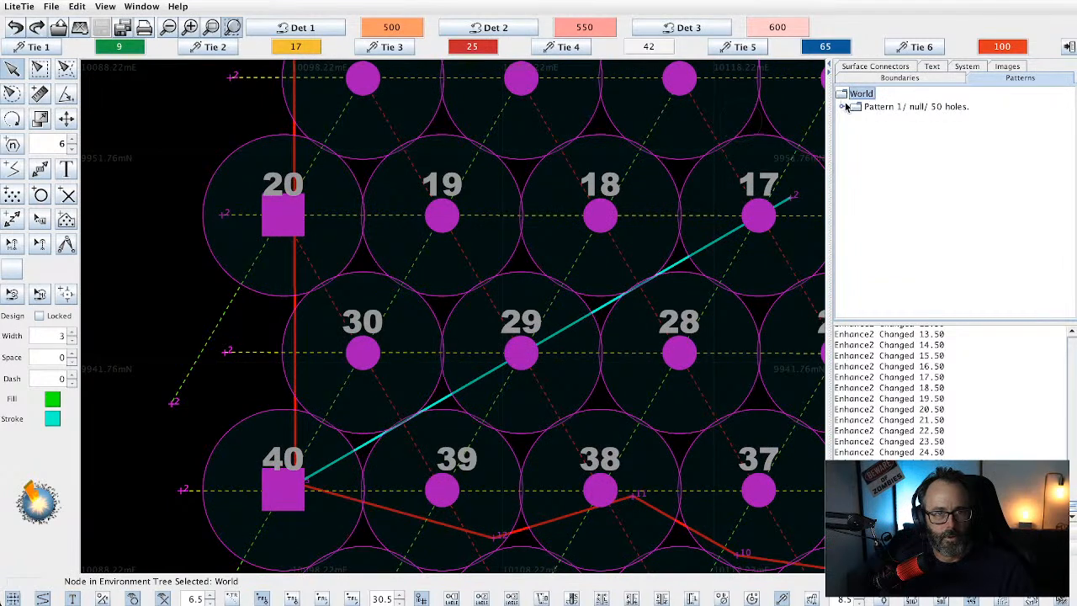
pyautogui.click(846, 107)
pyautogui.scroll(-10, 913, 192)
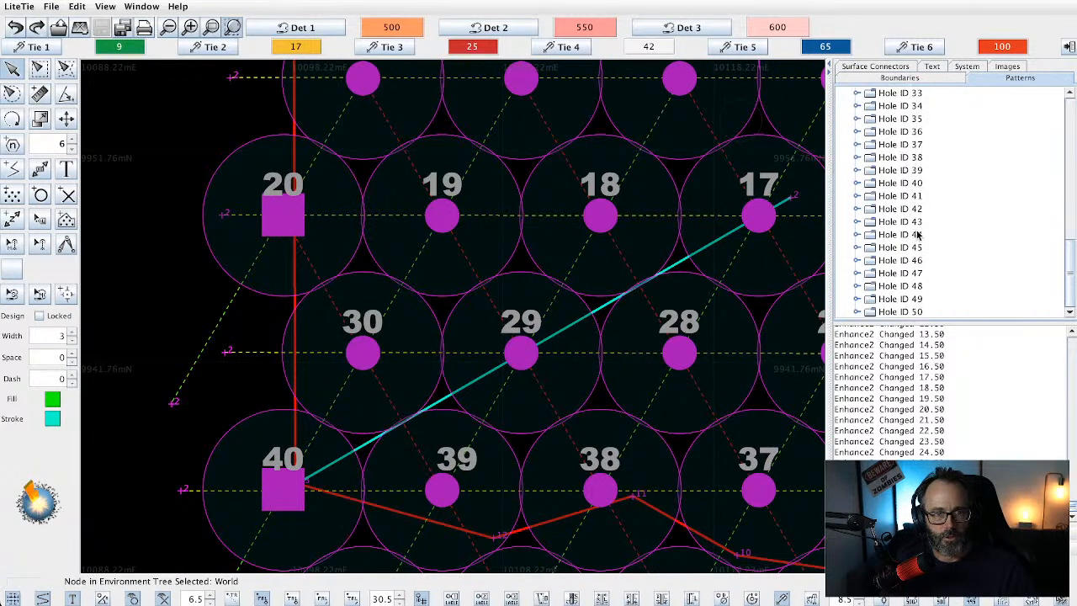
pyautogui.click(858, 183)
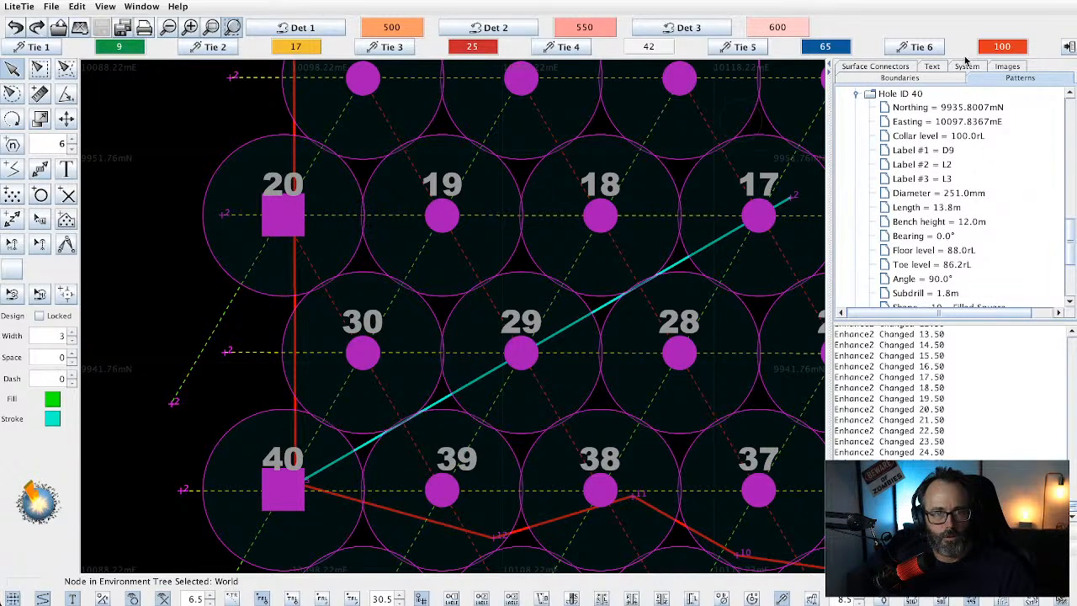
pyautogui.click(907, 94)
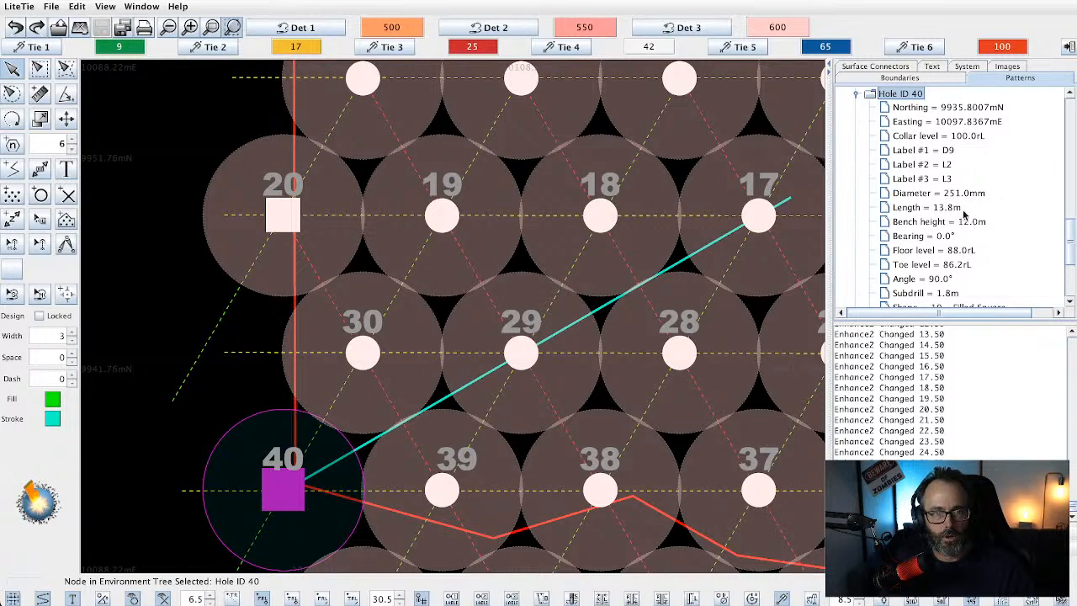
# Set the angle of hole 40 to 85° and turn on the display of hole tracks
pyautogui.scroll(-2, 976, 210)
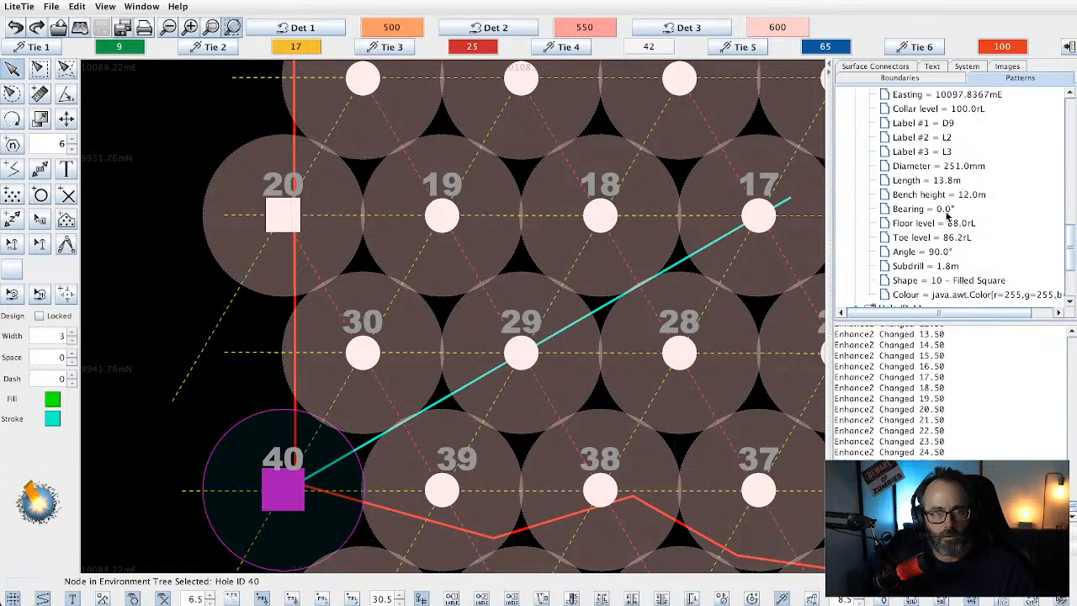
pyautogui.click(940, 254)
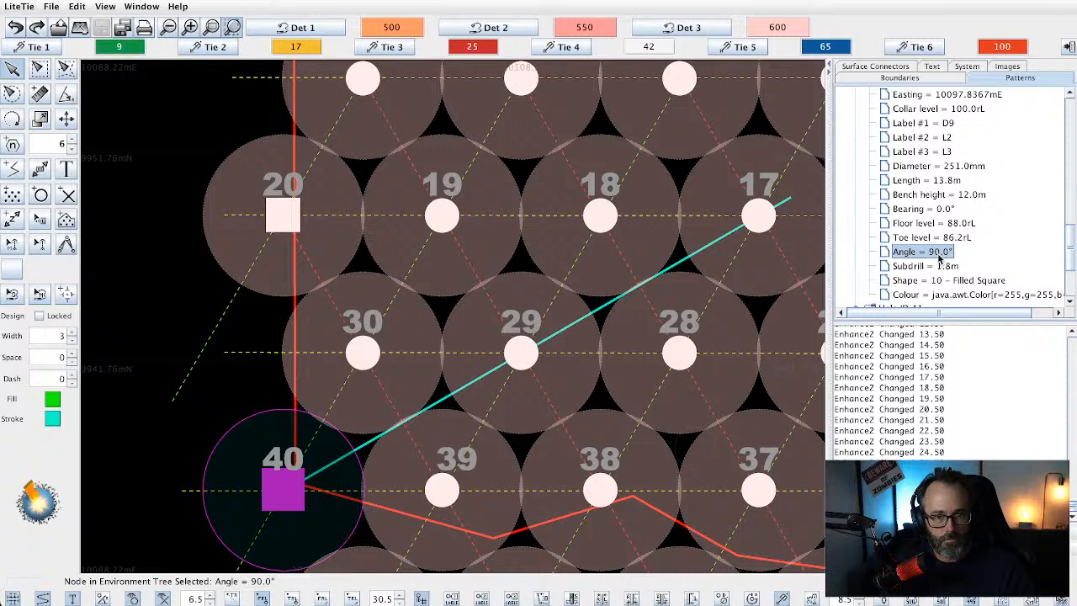
pyautogui.doubleClick(940, 254)
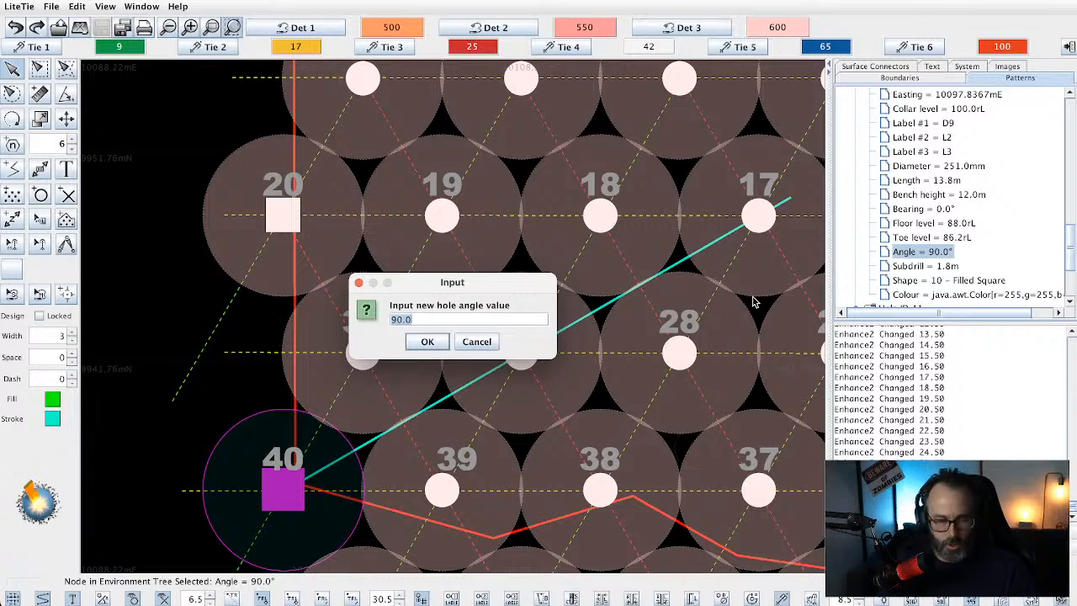
pyautogui.write('85')
pyautogui.press('Return')
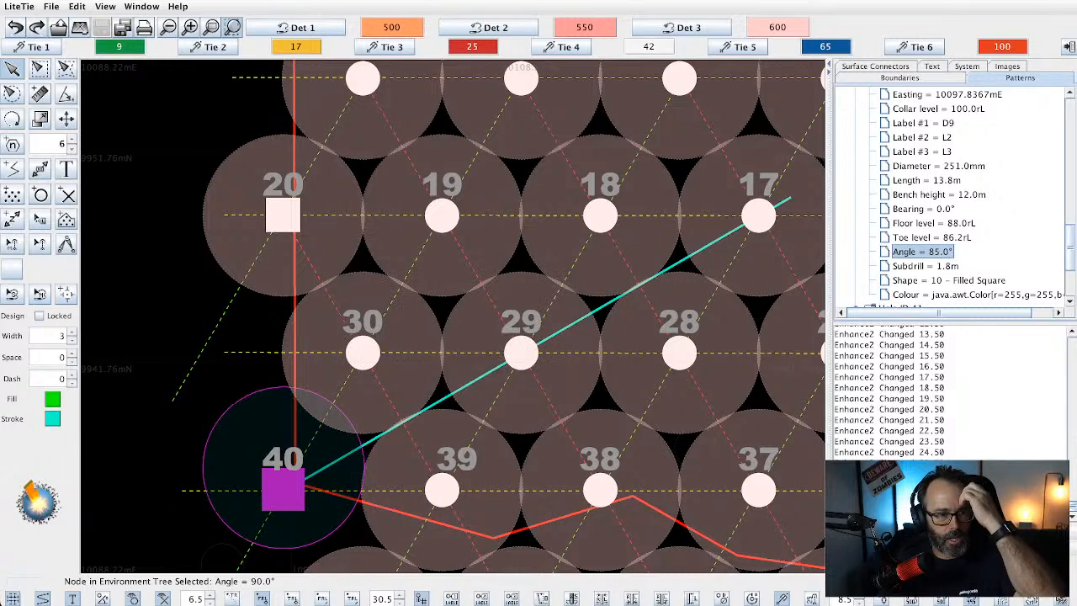
pyautogui.click(232, 597)
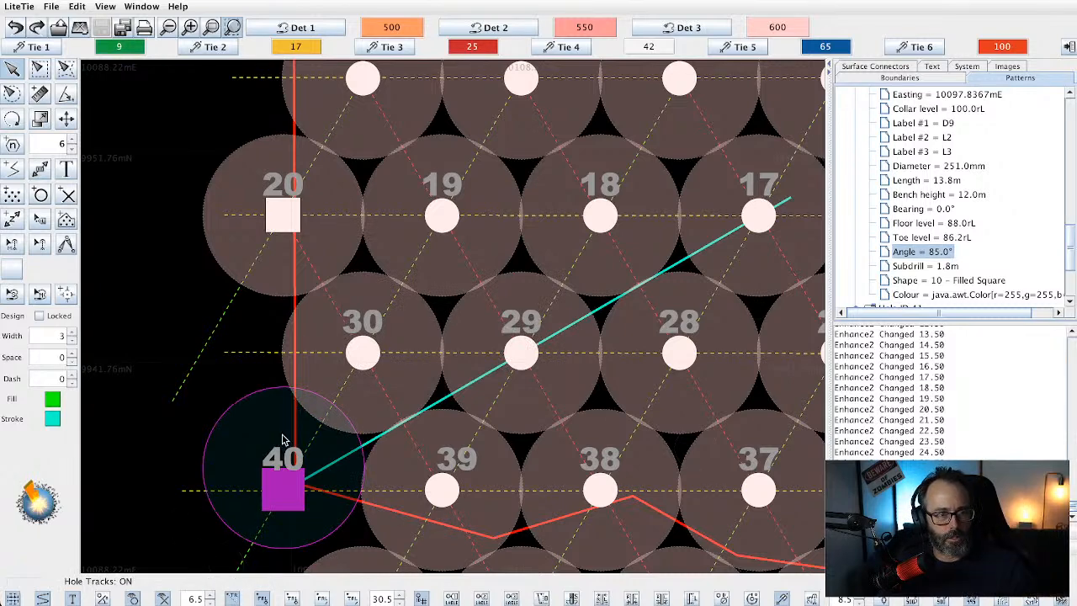
# Reduce the hole marker size to 2.5
pyautogui.click(210, 601)
pyautogui.click(211, 602)
pyautogui.click(210, 602)
pyautogui.click(210, 602)
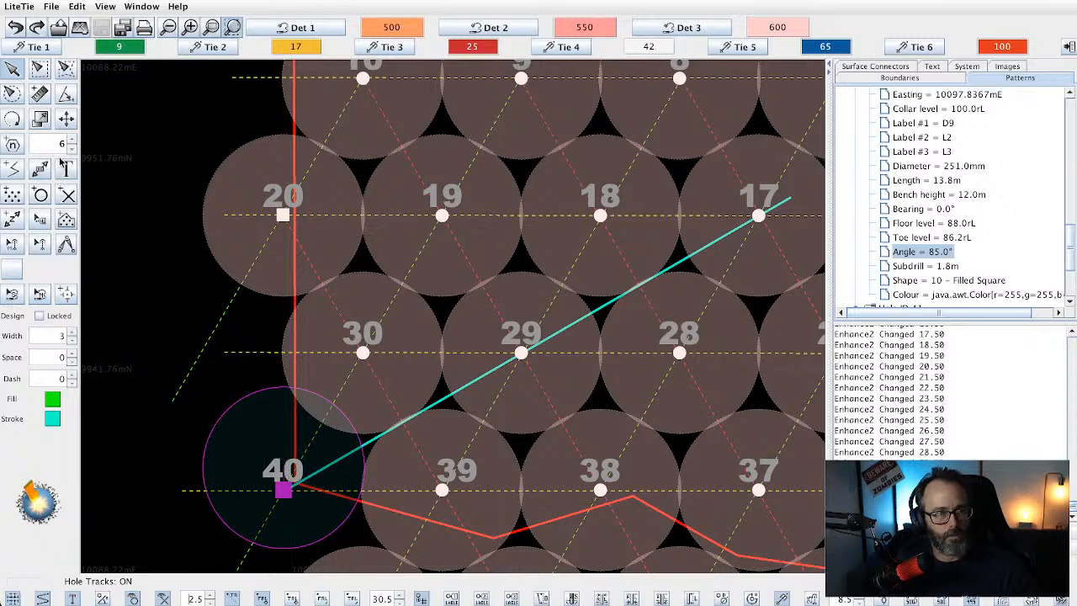
# Rotate hole 40 to a bearing of about 246°
pyautogui.click(14, 119)
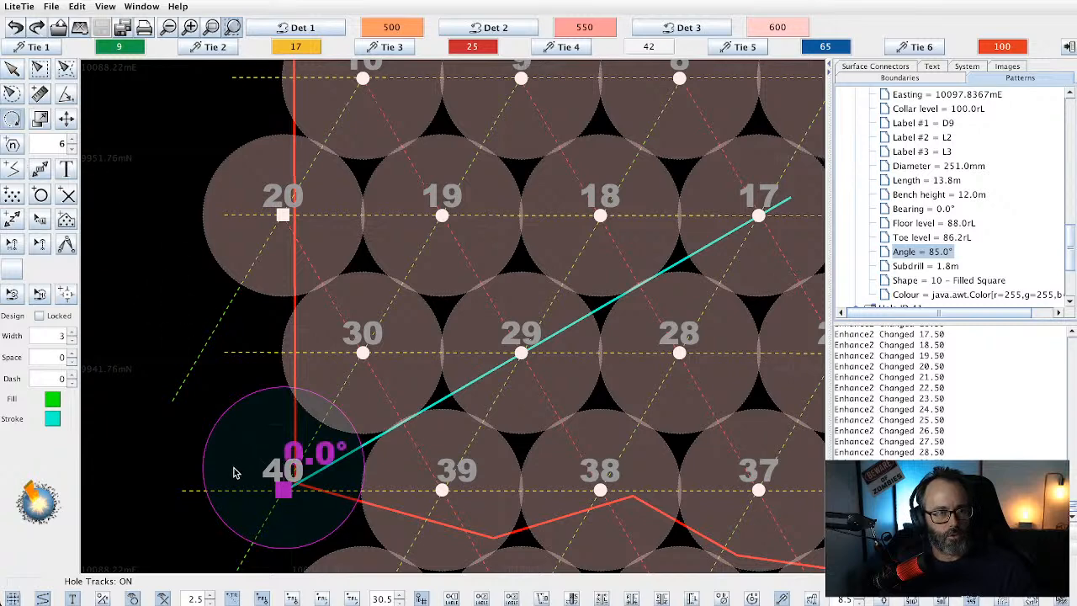
pyautogui.moveTo(214, 502); pyautogui.dragTo(212, 526)
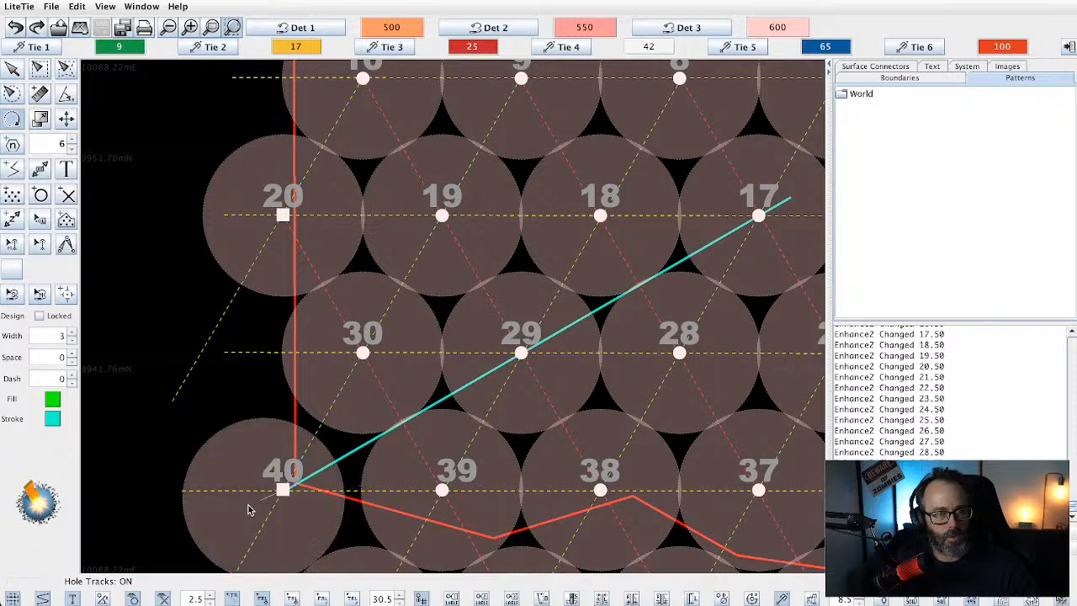
pyautogui.click(11, 69)
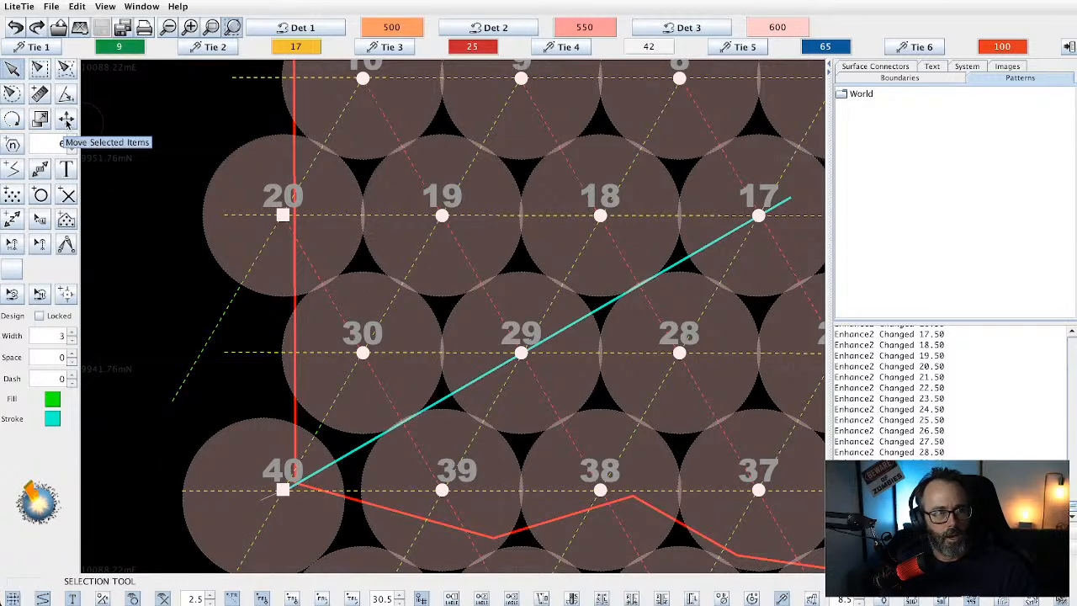
# Move the collar of hole 40 by a very small distance
pyautogui.click(67, 120)
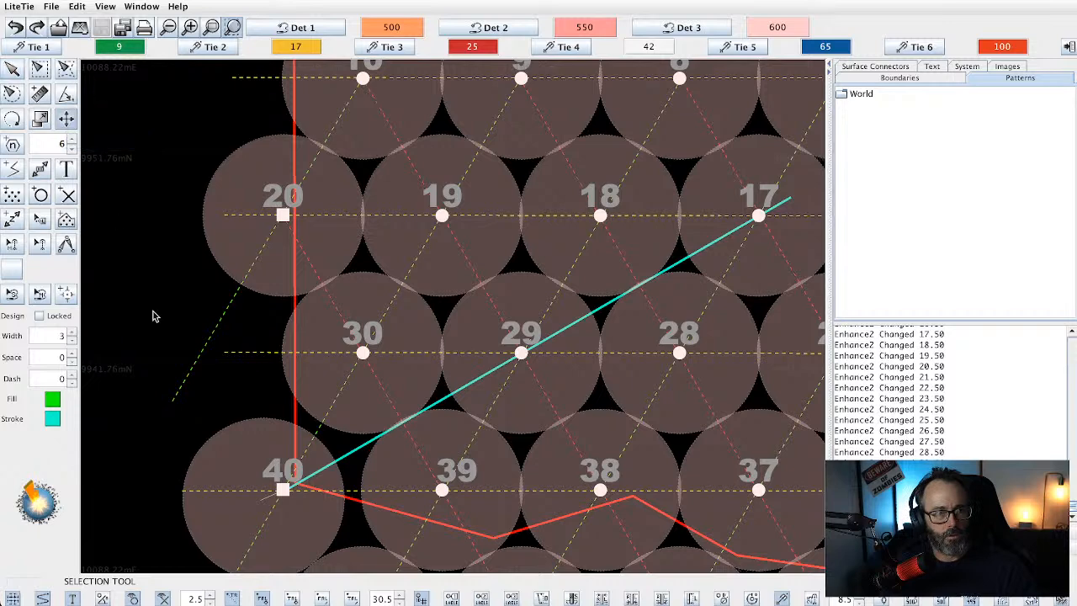
pyautogui.click(282, 492)
pyautogui.moveTo(281, 492); pyautogui.dragTo(284, 492)
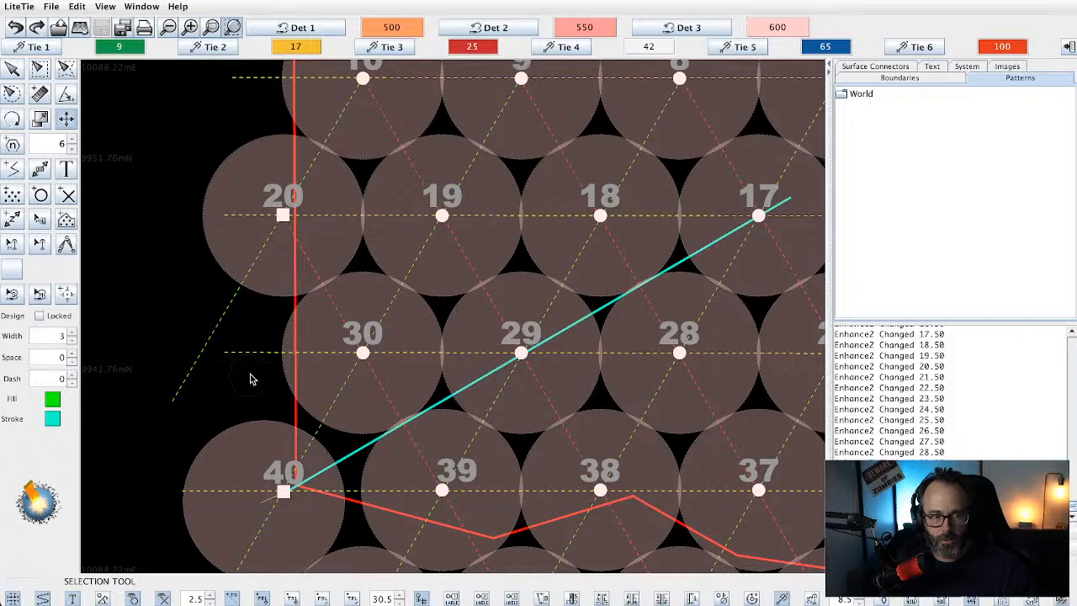
pyautogui.click(12, 69)
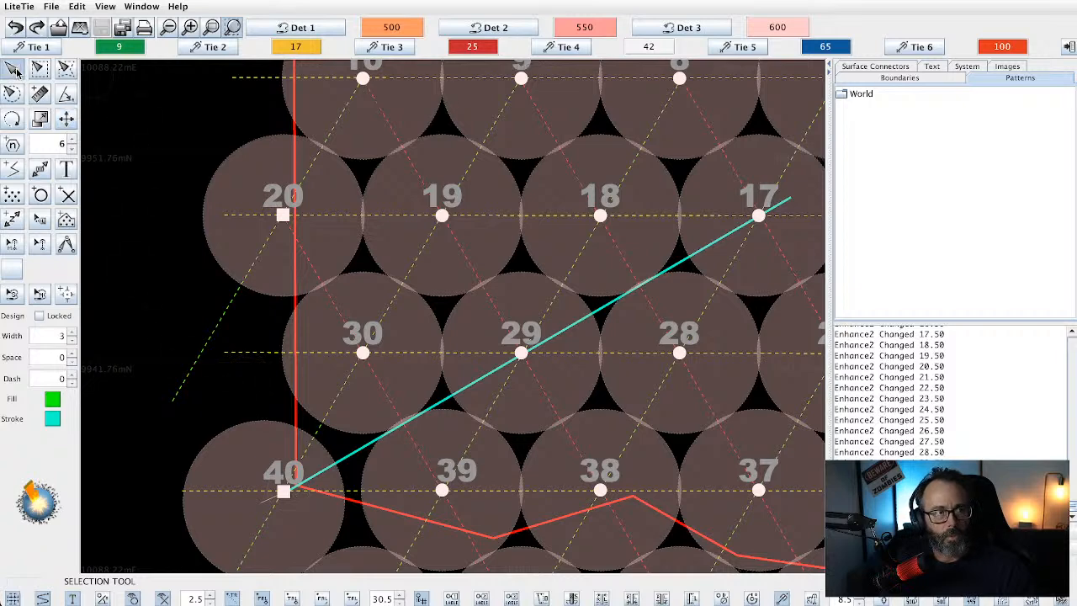
# Expand Pattern 1 in the World tree and open the properties of hole 40 to check its bearing and angle
pyautogui.click(860, 95)
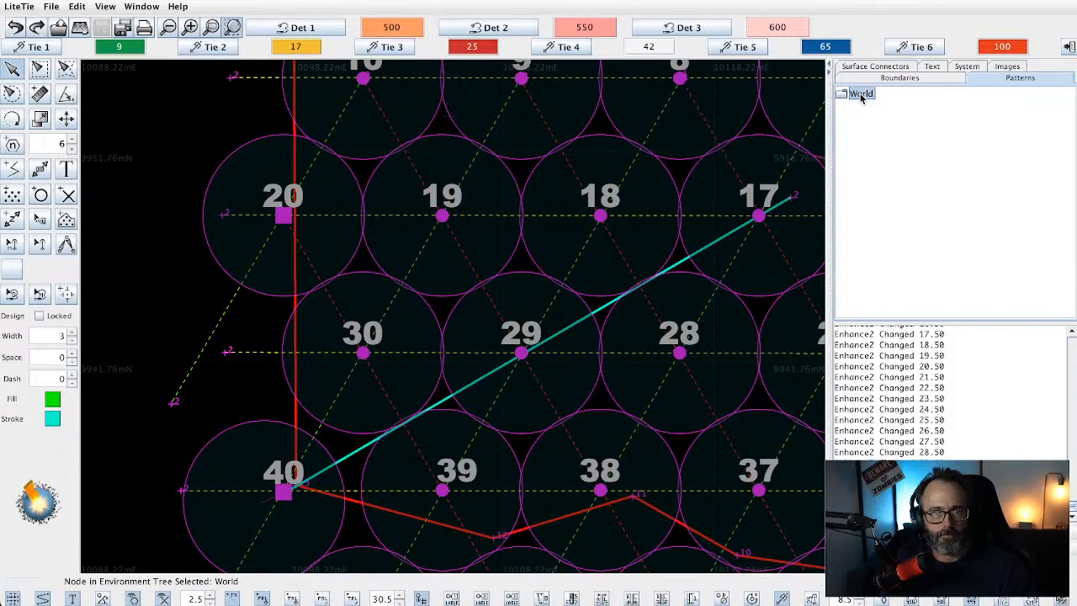
pyautogui.click(843, 96)
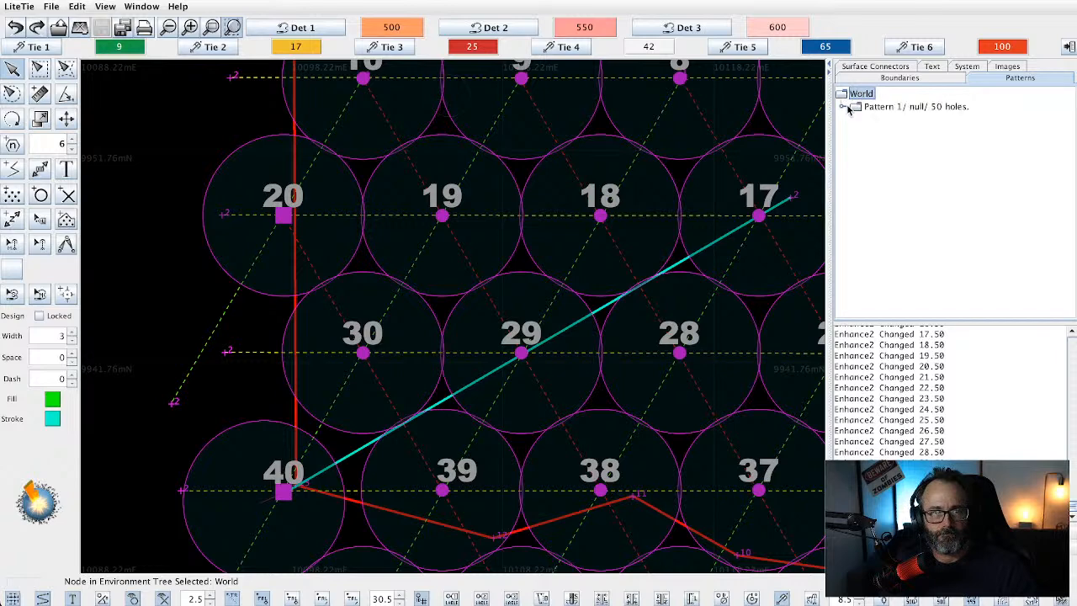
pyautogui.click(846, 108)
pyautogui.scroll(-10, 894, 305)
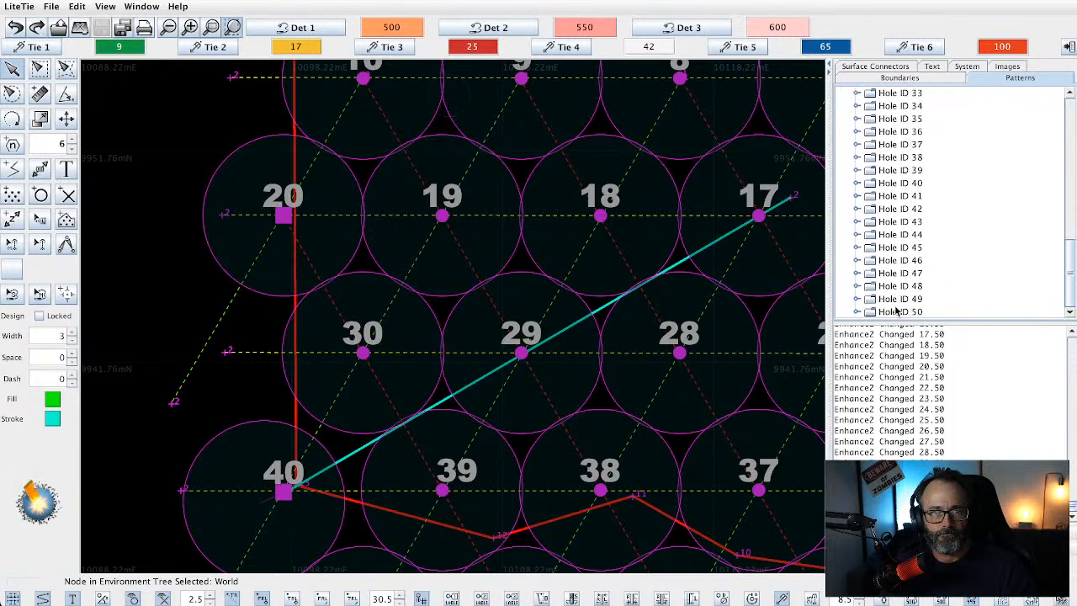
pyautogui.click(892, 184)
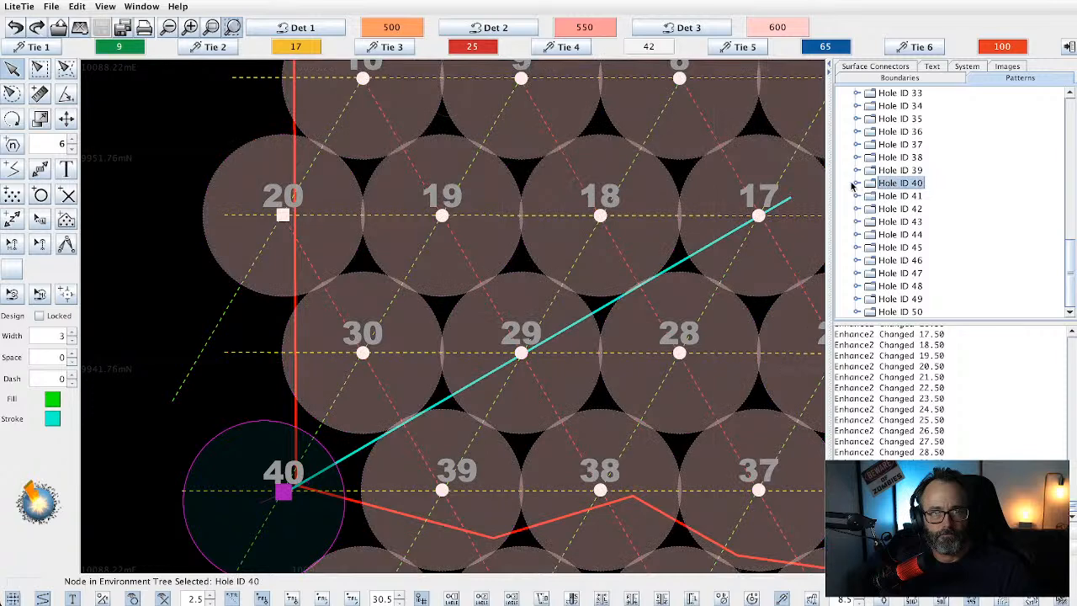
pyautogui.click(858, 184)
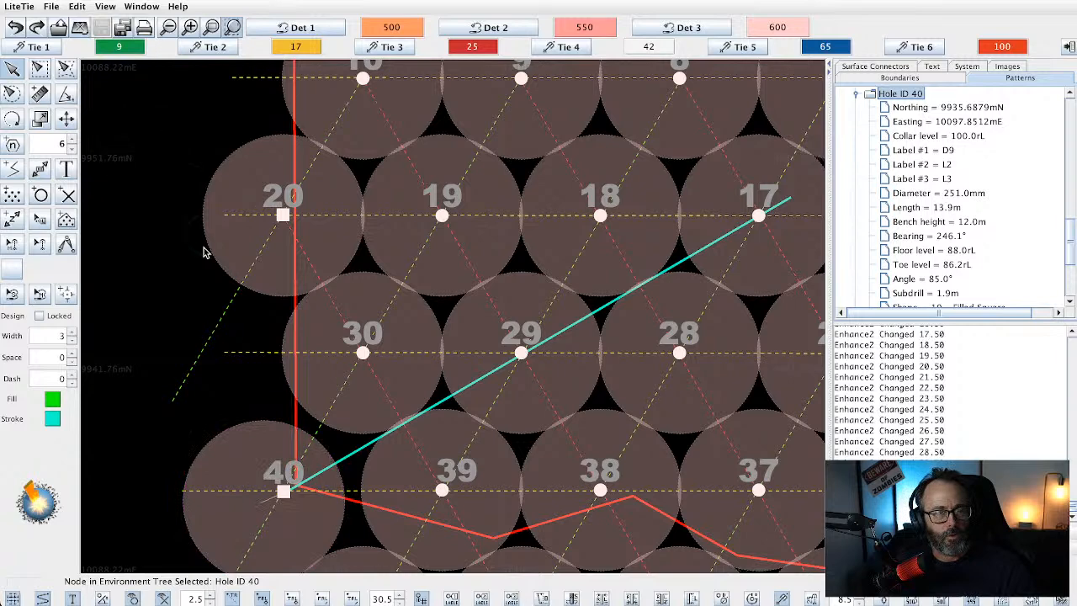
# Select hole 20 on its own and move it slightly east of its position
pyautogui.click(12, 70)
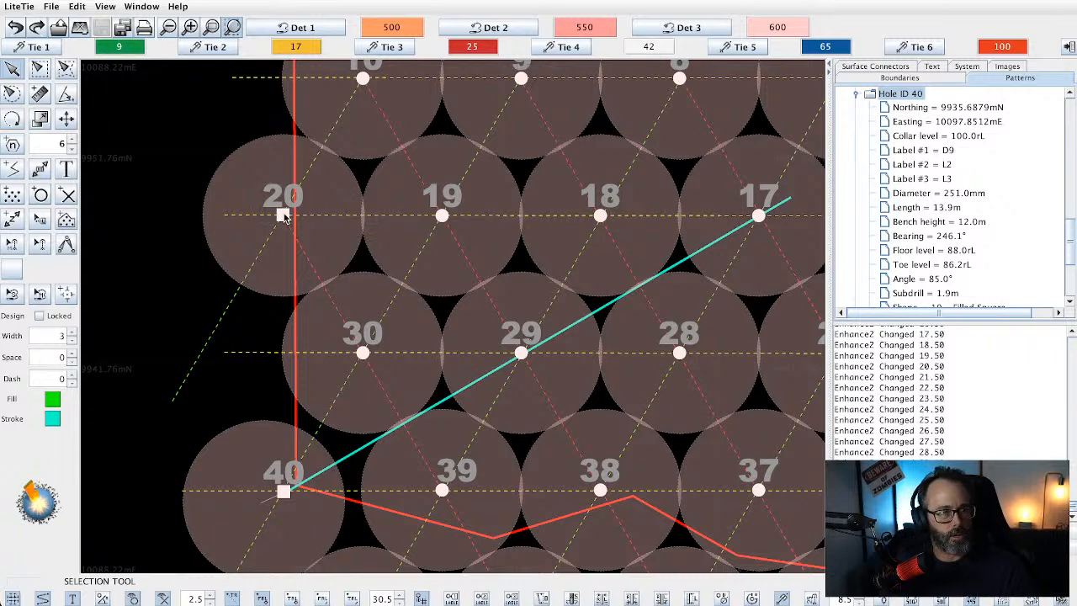
pyautogui.click(39, 72)
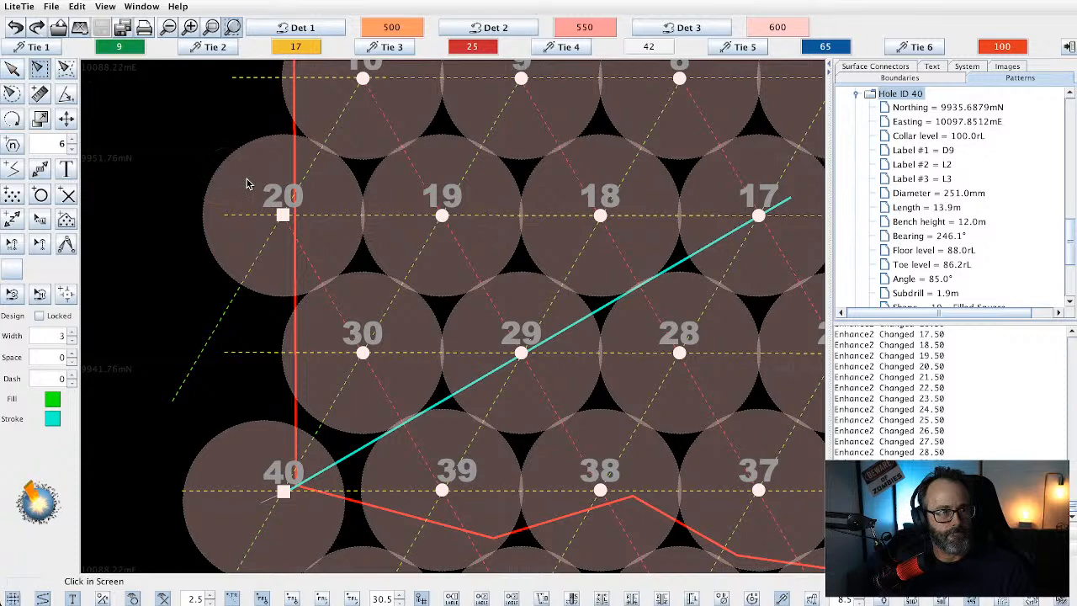
pyautogui.click(284, 220)
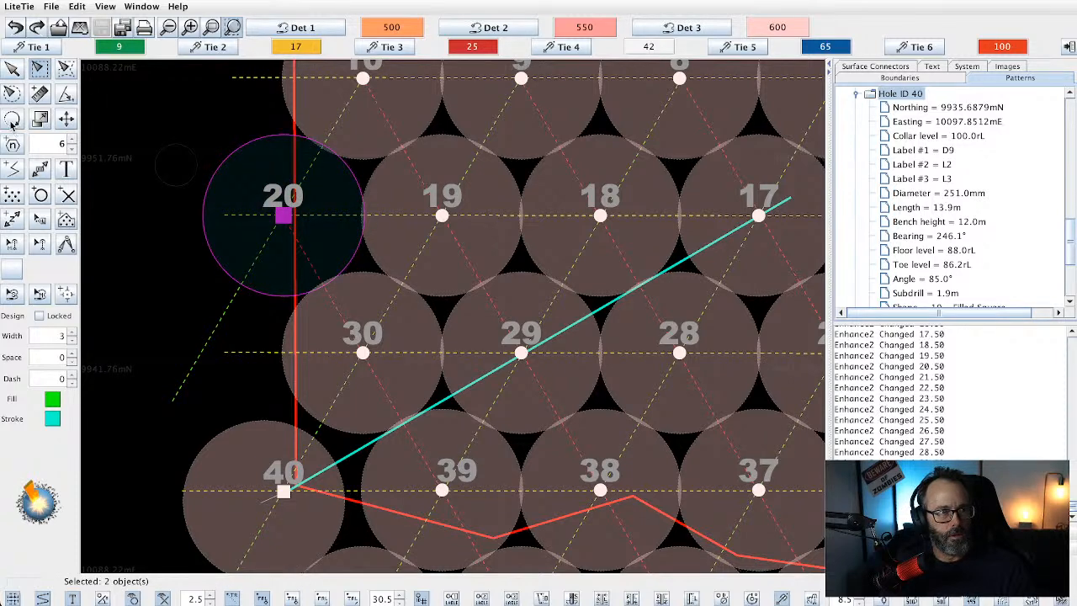
pyautogui.click(66, 121)
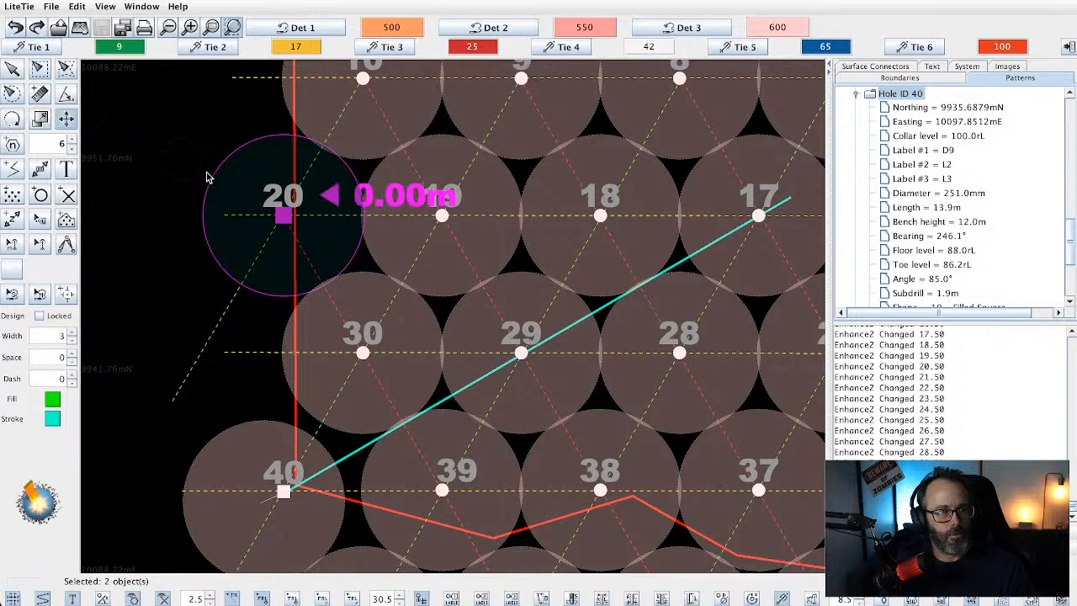
pyautogui.moveTo(285, 218); pyautogui.dragTo(308, 219)
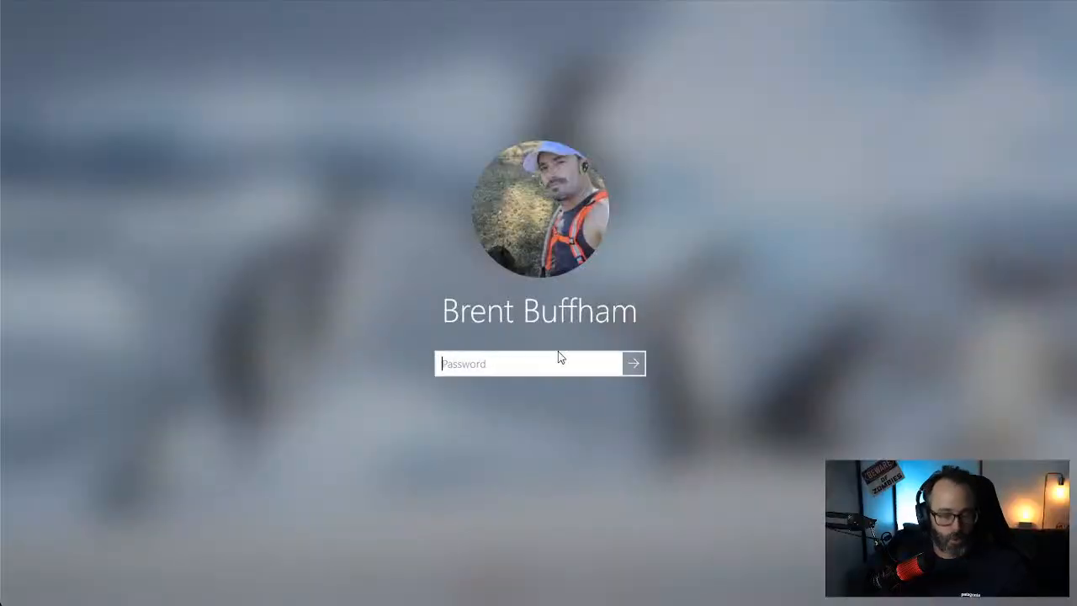
# Sign in to the locked Windows session with the account password
pyautogui.write('•••••••••')
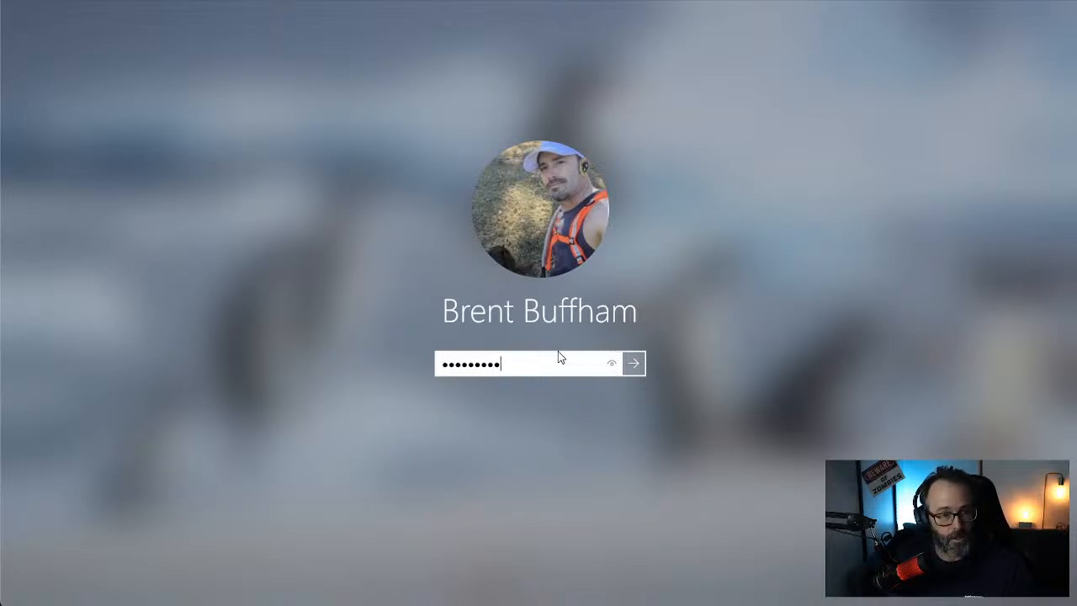
pyautogui.press('Return')
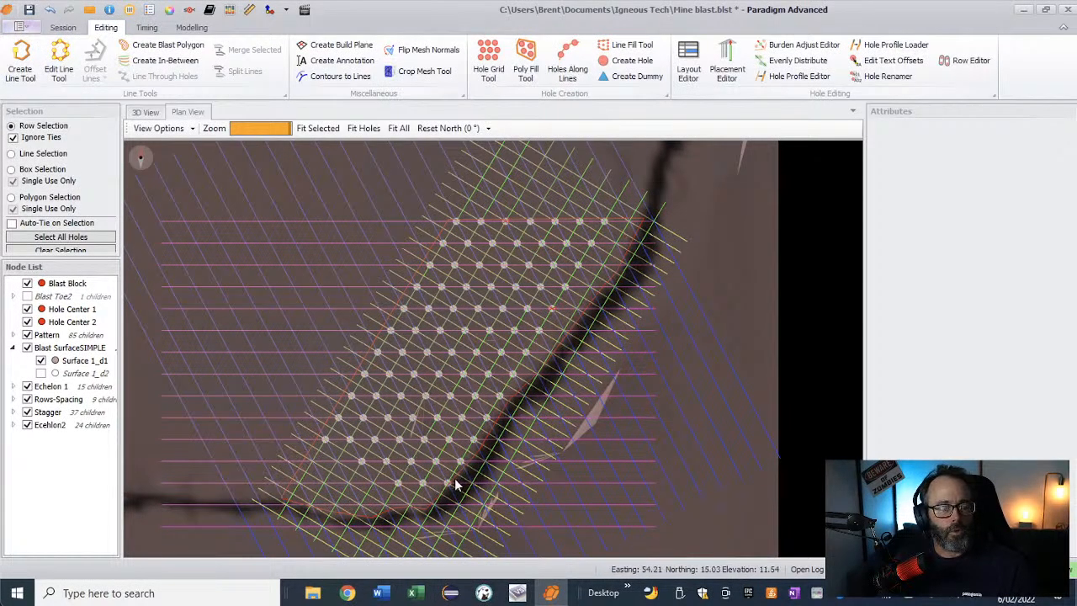
# In Paradigm Advanced, delete the Pattern node with its 85 holes from the blast plan
pyautogui.scroll(5, 454, 478)
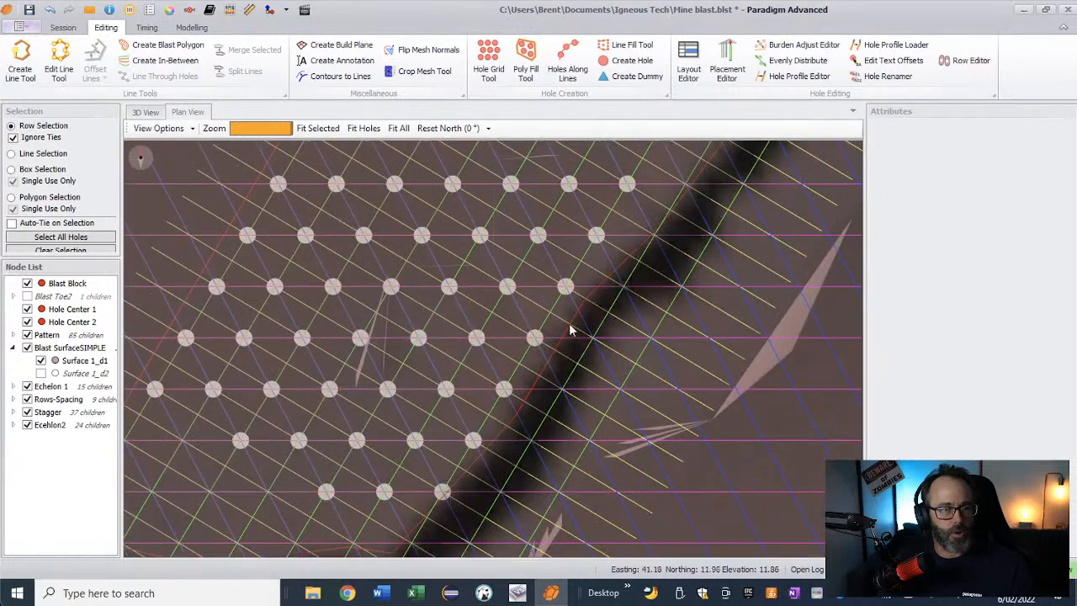
pyautogui.scroll(3, 459, 430)
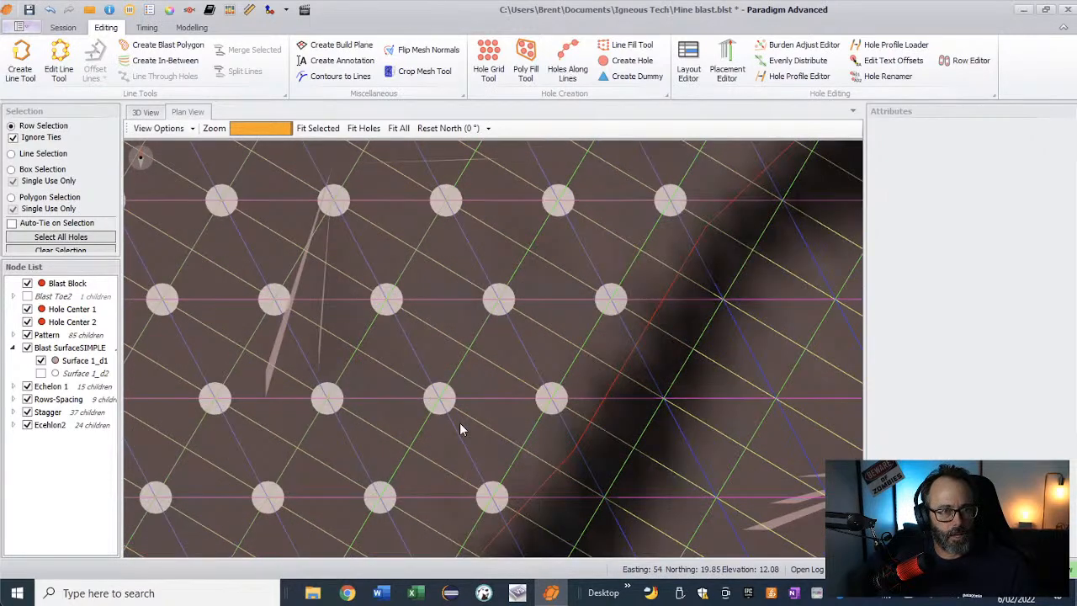
pyautogui.scroll(-6, 459, 430)
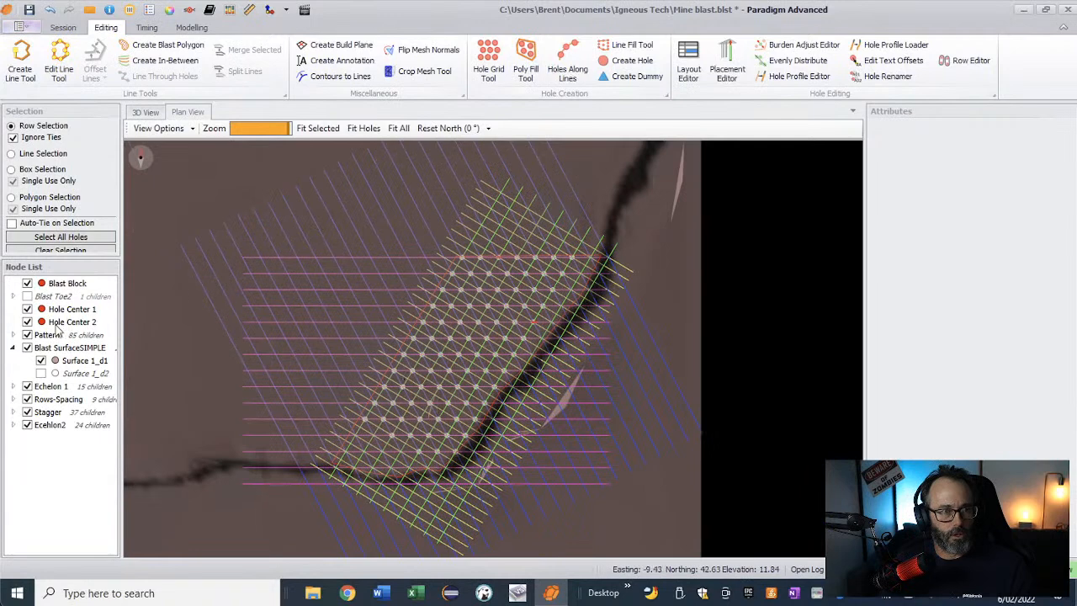
pyautogui.click(57, 336)
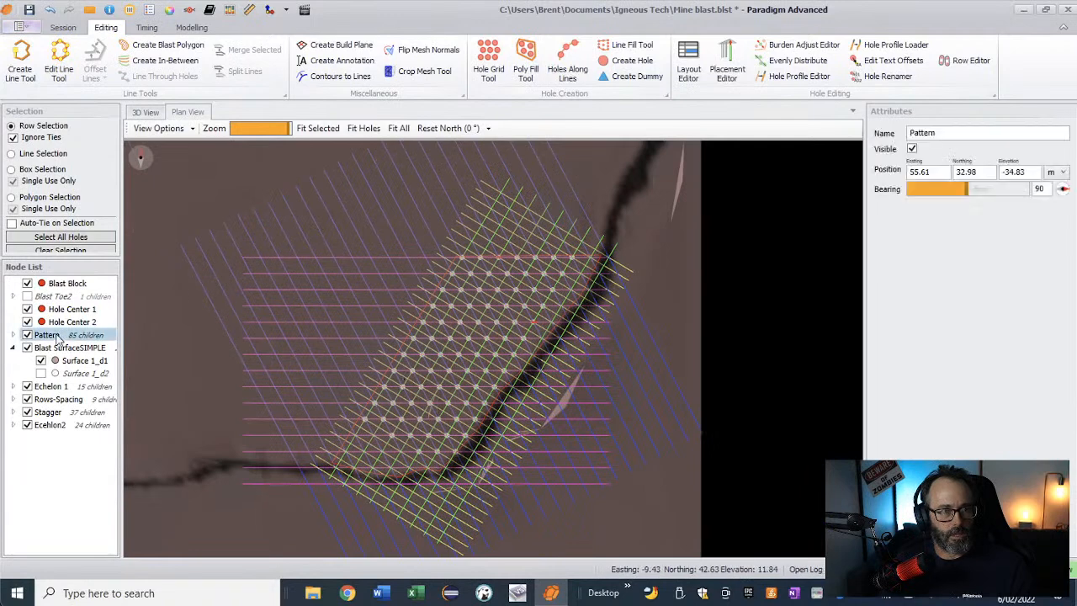
pyautogui.rightClick(52, 338)
pyautogui.click(91, 433)
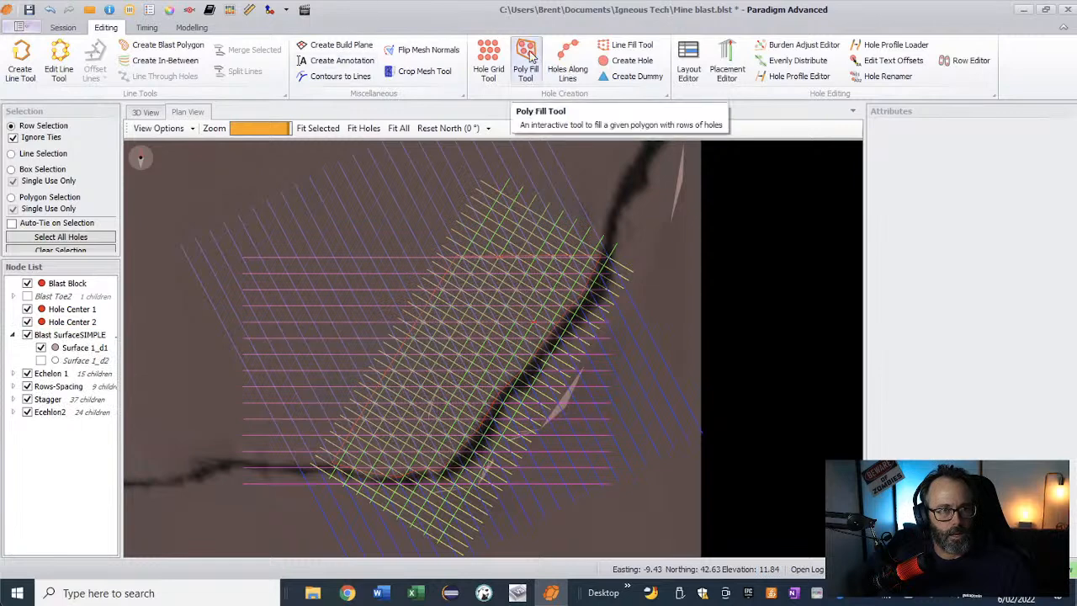
# Start the Hole Grid Tool and move survey point 1 down the green echelon line to about easting 45.72, northing 2.07
pyautogui.click(487, 62)
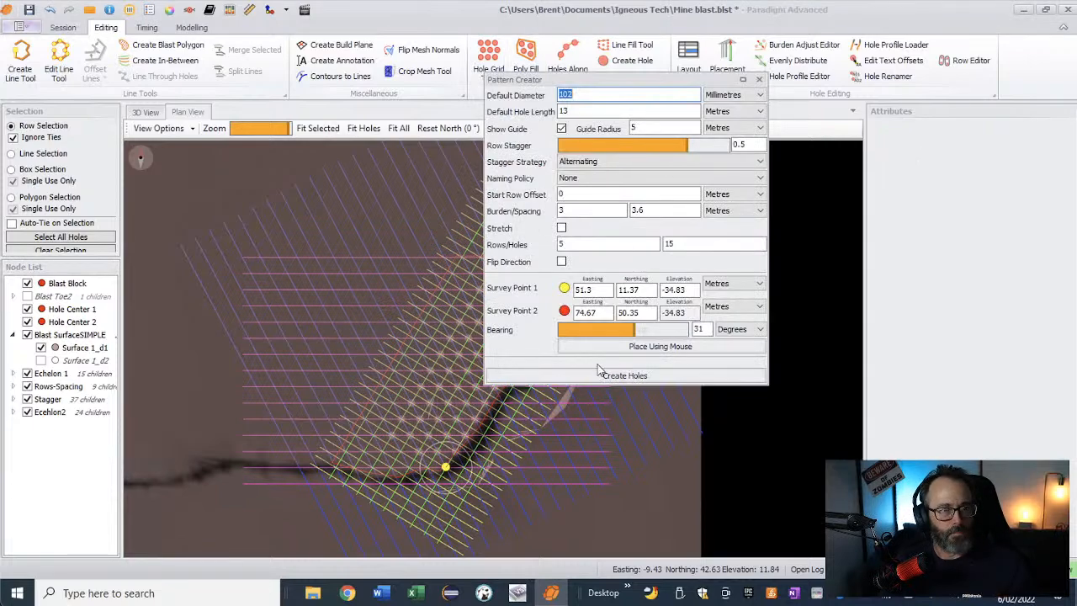
pyautogui.moveTo(621, 80); pyautogui.dragTo(895, 144)
pyautogui.scroll(-2, 429, 488)
pyautogui.scroll(5, 429, 488)
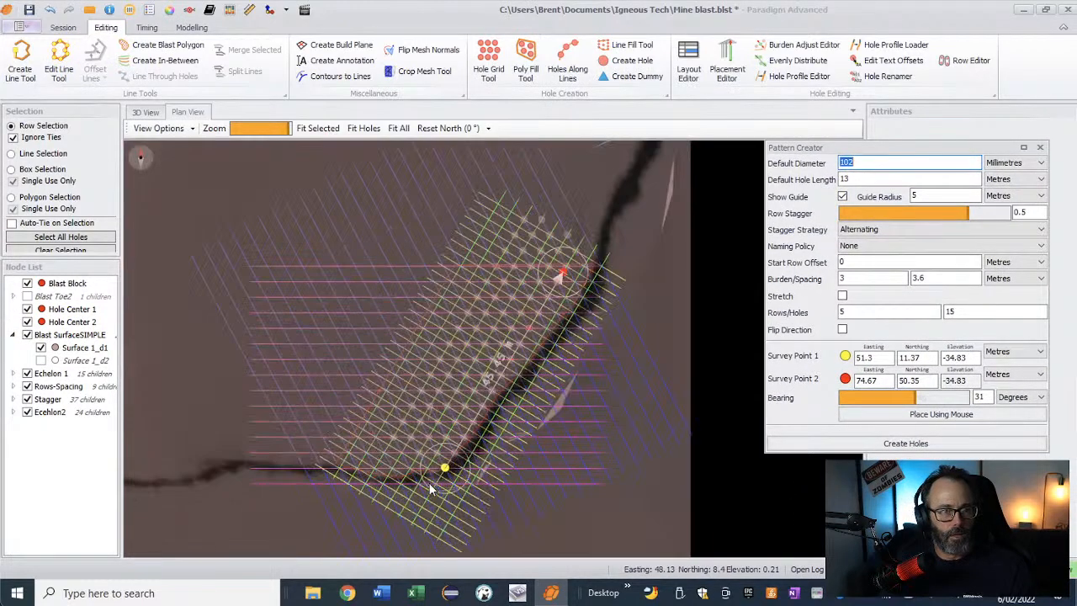
pyautogui.scroll(-2, 429, 488)
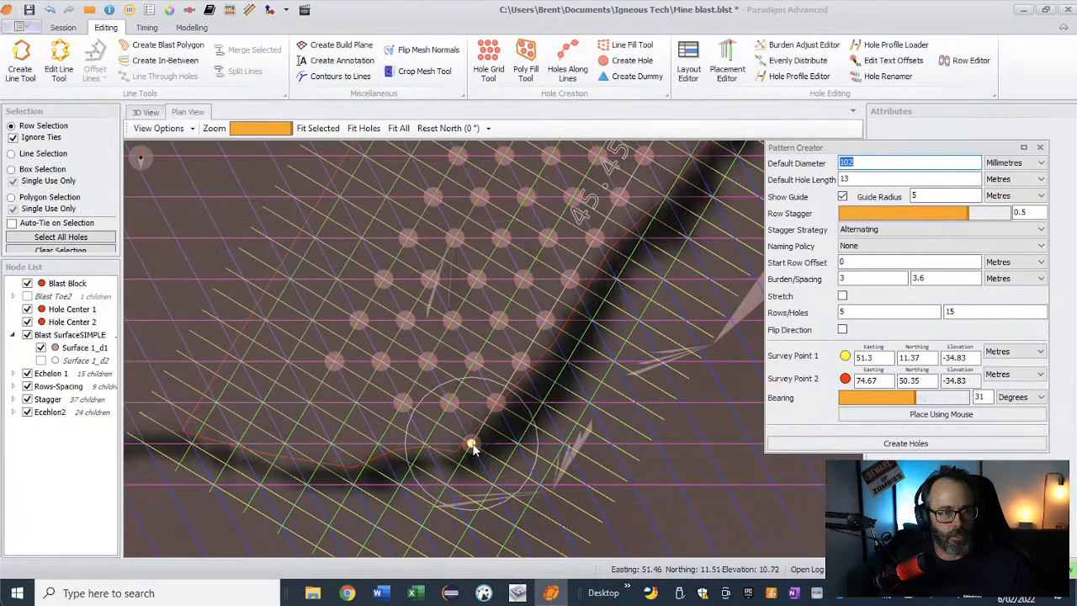
pyautogui.scroll(-1, 514, 400)
pyautogui.scroll(1, 514, 401)
pyautogui.scroll(3, 511, 387)
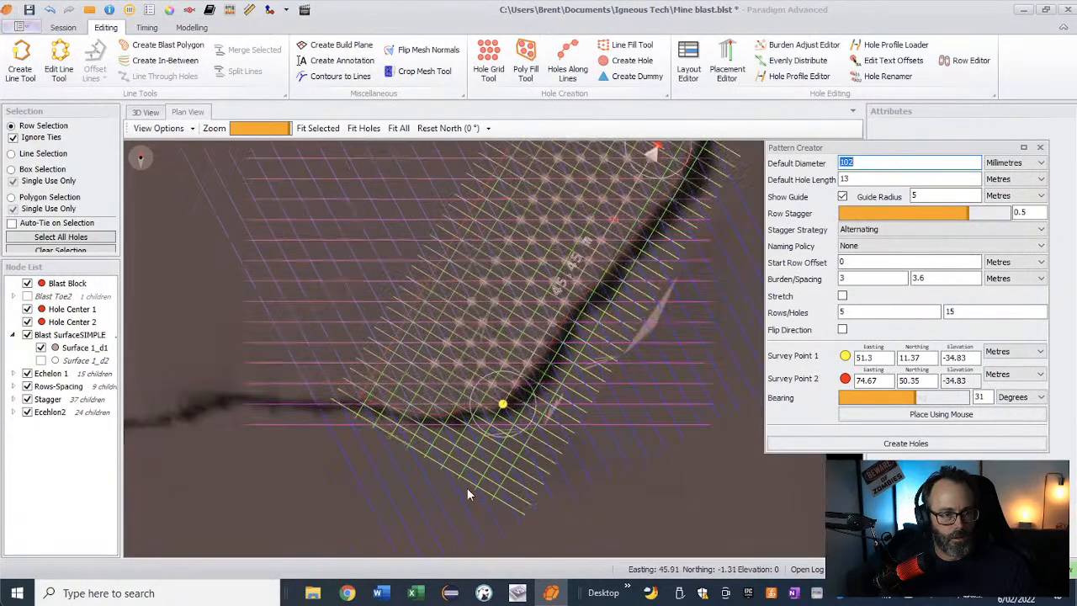
pyautogui.moveTo(522, 355); pyautogui.dragTo(465, 453)
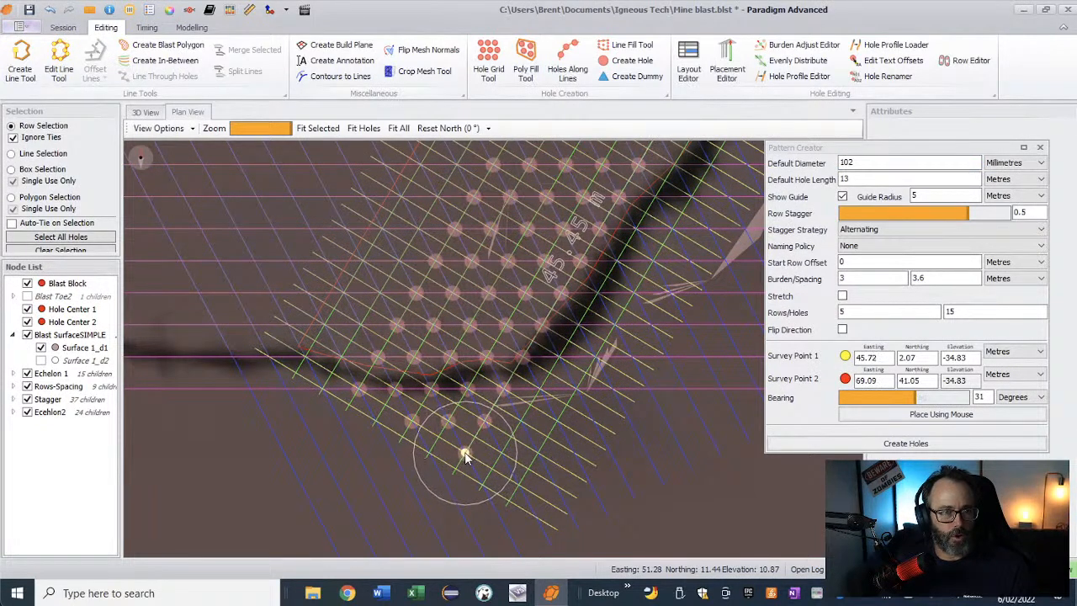
# Move survey point 2 to about easting 75.37, northing 51.48 at the block's upper edge, keeping the 31° bearing
pyautogui.scroll(-5, 465, 452)
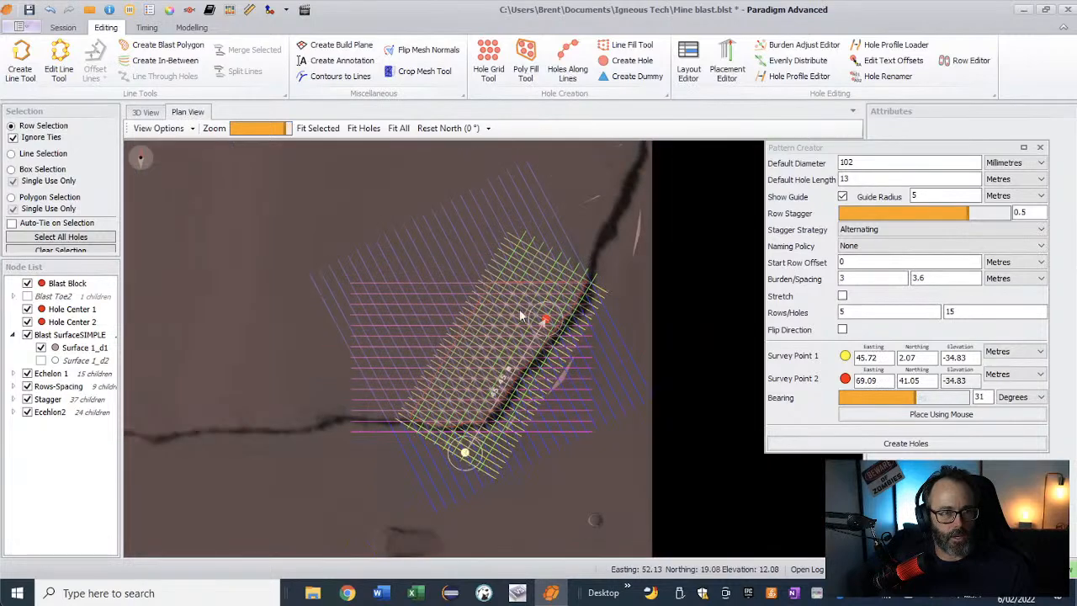
pyautogui.scroll(6, 544, 321)
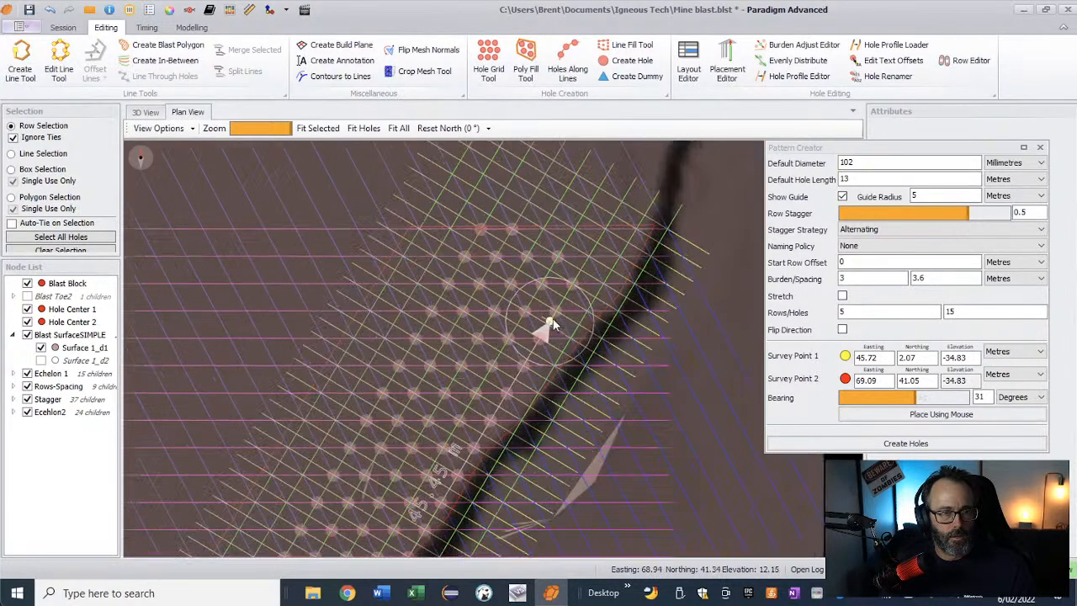
pyautogui.scroll(-1, 543, 330)
pyautogui.moveTo(542, 334)
pyautogui.mouseDown()
pyautogui.moveTo(564, 316)
pyautogui.moveTo(647, 165)
pyautogui.mouseUp()
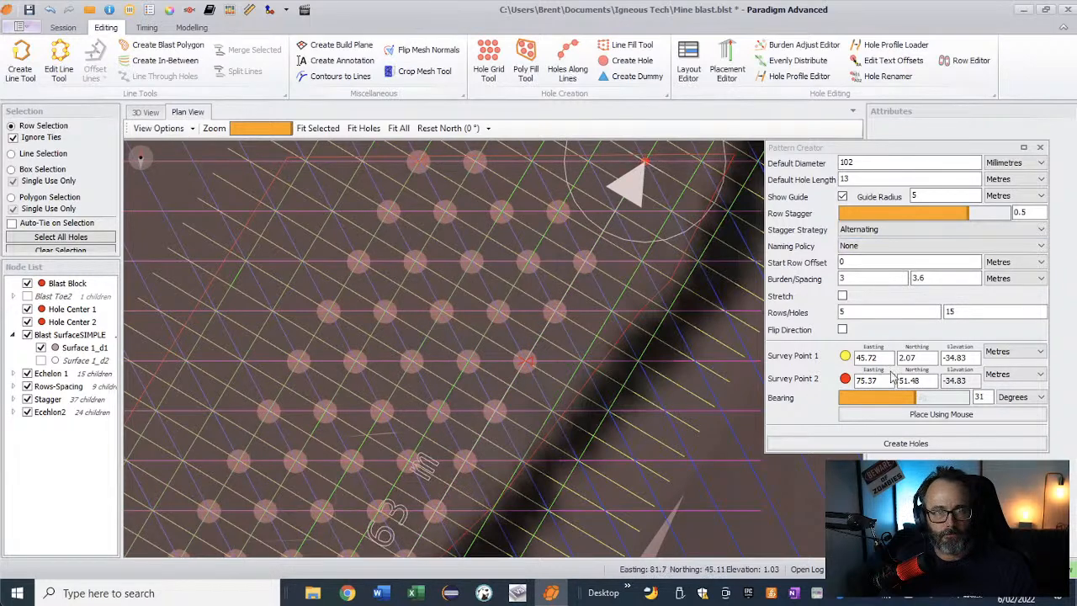
# Set the new grid to 8 rows of 20 holes and flip its direction
pyautogui.doubleClick(969, 310)
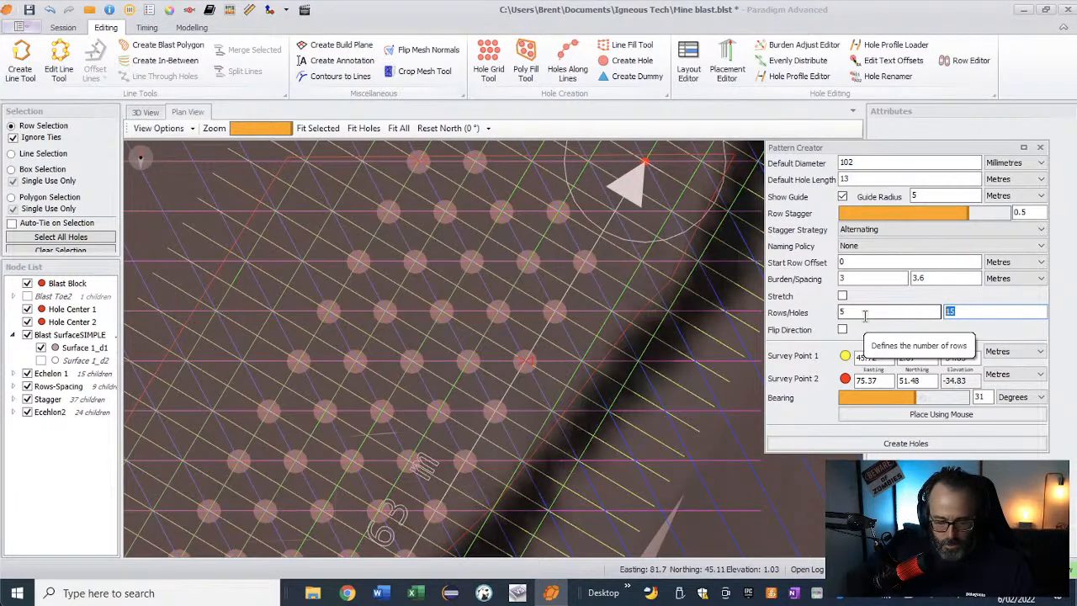
pyautogui.doubleClick(869, 312)
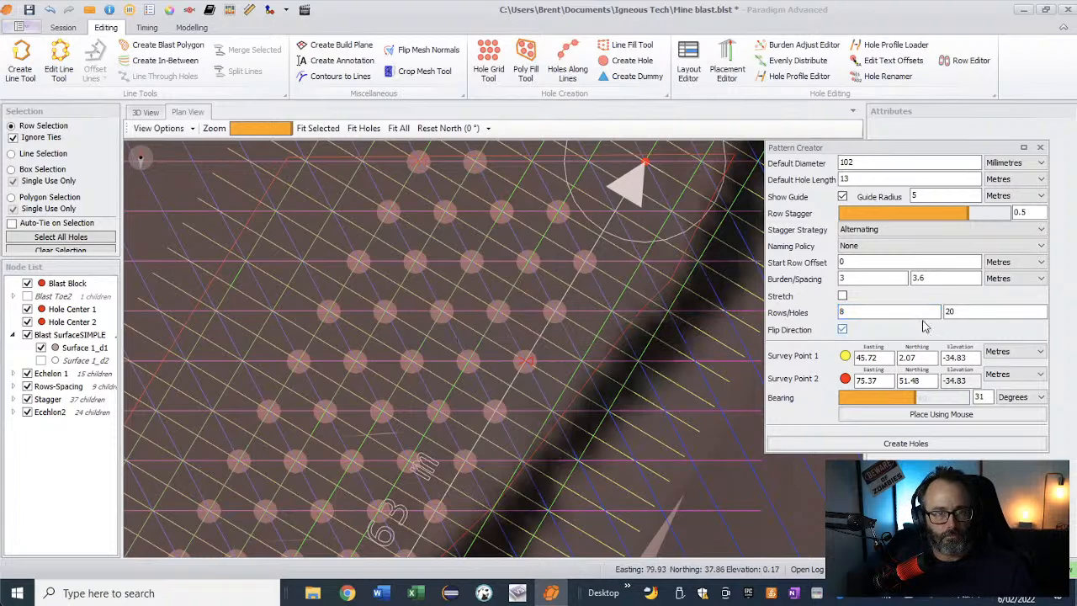
pyautogui.click(937, 263)
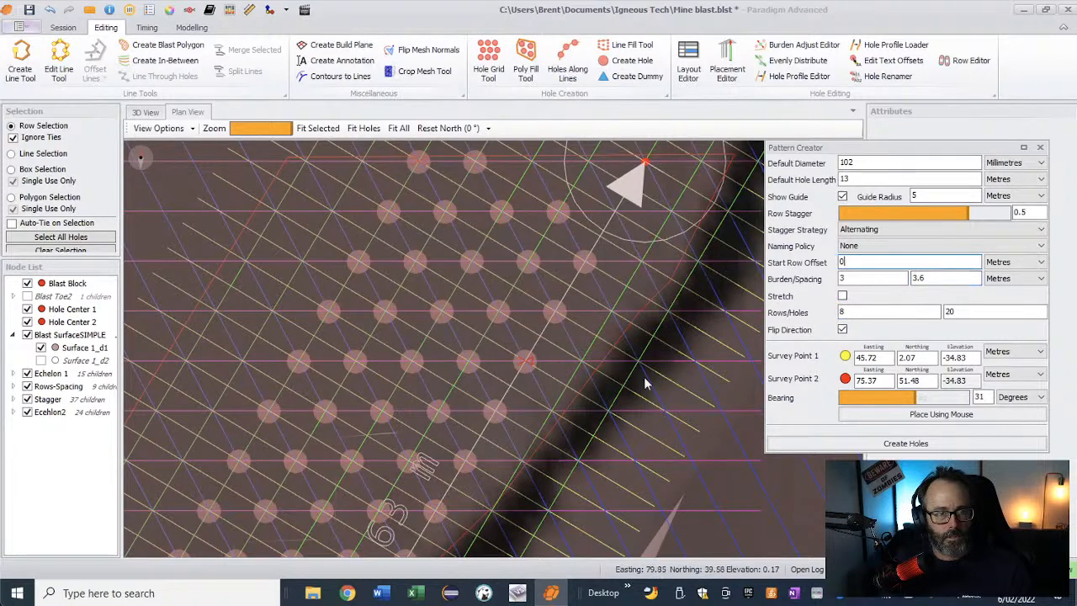
# Restart the Hole Grid Tool with the same 8-by-20 grid settings and move its dialog clear of the hole pattern
pyautogui.scroll(-5, 581, 403)
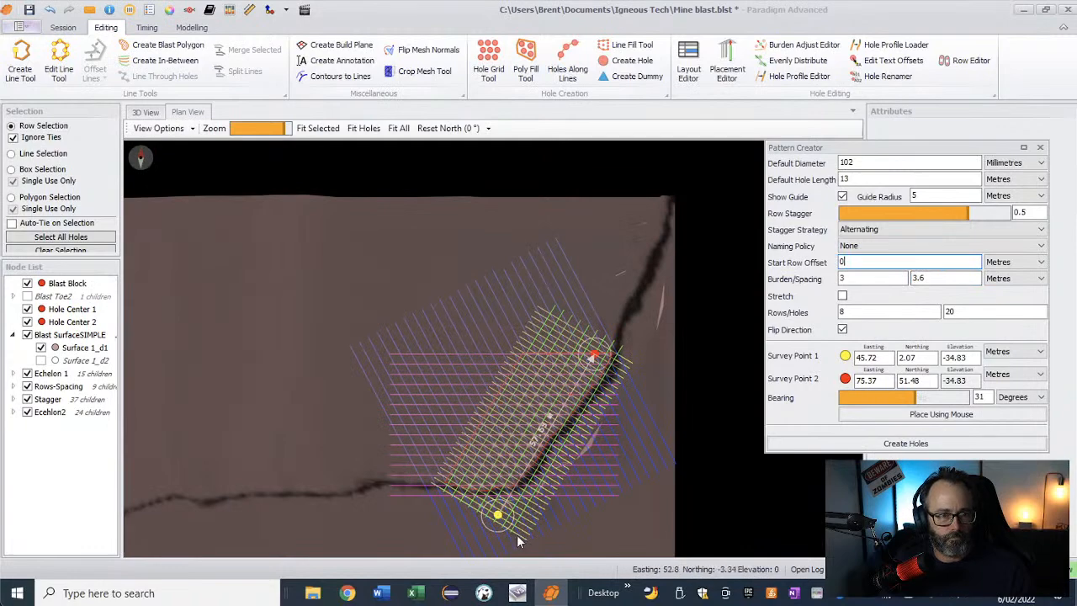
pyautogui.scroll(5, 498, 524)
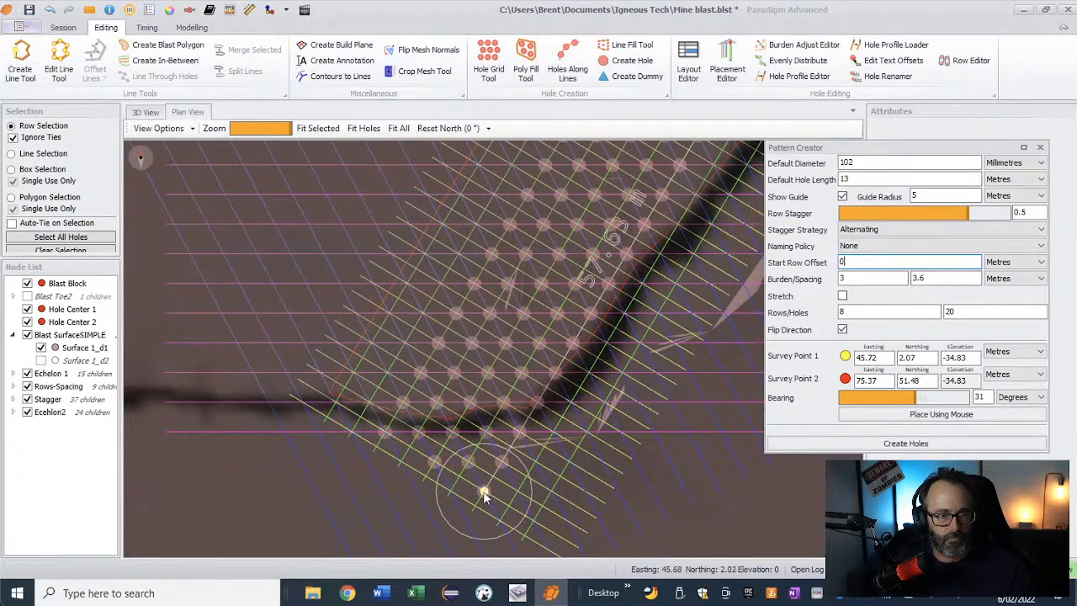
pyautogui.click(484, 496)
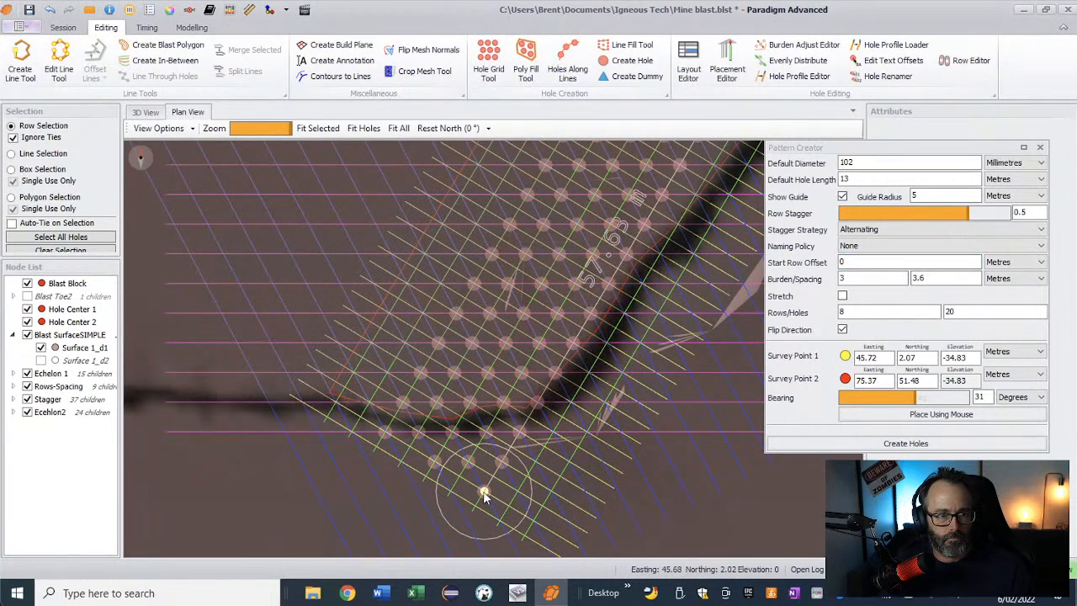
pyautogui.click(1041, 149)
pyautogui.click(488, 57)
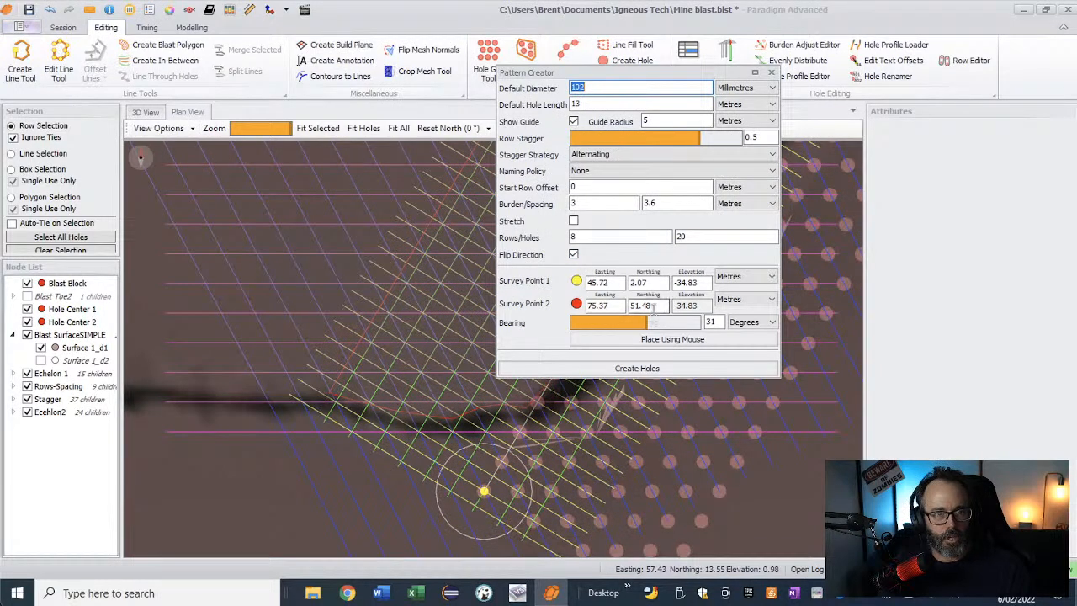
pyautogui.moveTo(673, 74); pyautogui.dragTo(908, 149)
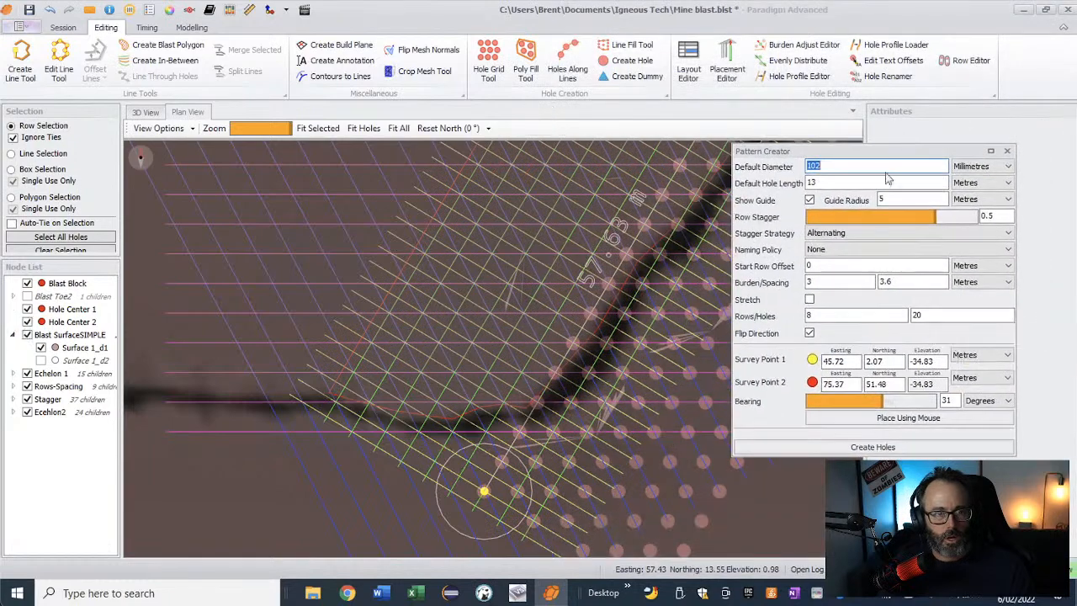
# Move survey point 1 onto the green line at the block's lower-left corner, about easting 31.23, northing 12.92
pyautogui.scroll(-3, 527, 325)
pyautogui.scroll(3, 553, 275)
pyautogui.moveTo(570, 543); pyautogui.dragTo(478, 477)
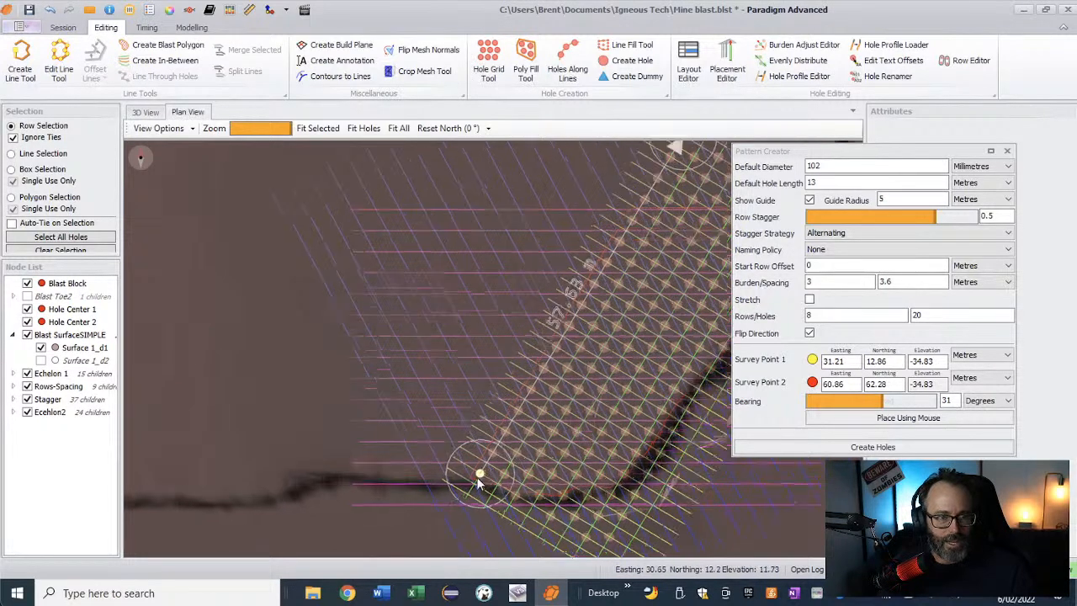
pyautogui.scroll(5, 478, 477)
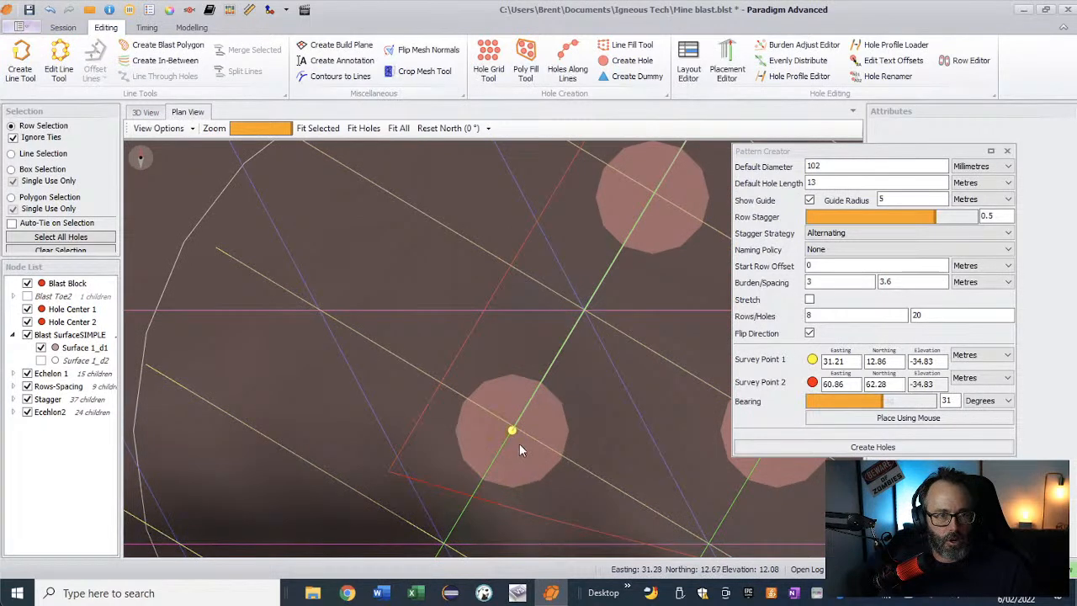
pyautogui.click(517, 444)
pyautogui.moveTo(513, 431); pyautogui.dragTo(514, 428)
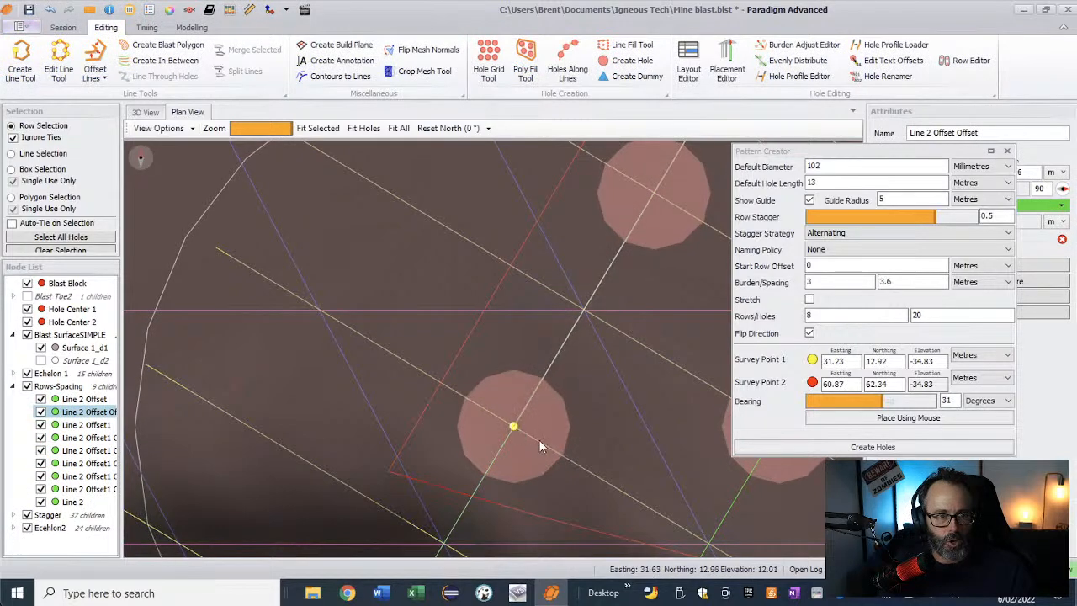
# Examine how the grid's holes and survey point 2 align with the green line and echelon lines at the upper end
pyautogui.scroll(-4, 539, 441)
pyautogui.scroll(-5, 539, 441)
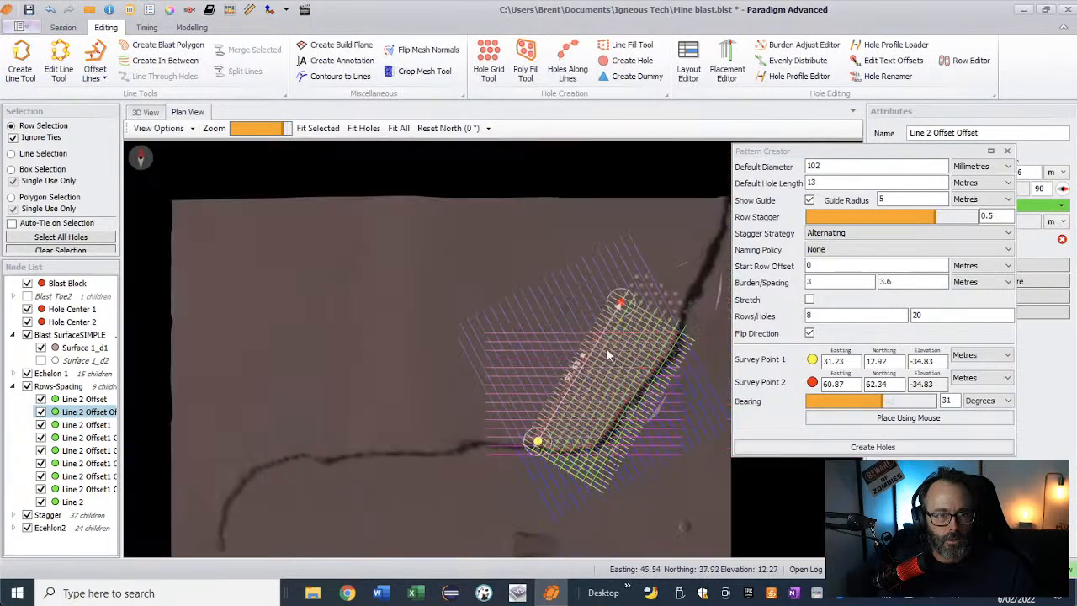
pyautogui.scroll(5, 630, 306)
pyautogui.scroll(2, 630, 306)
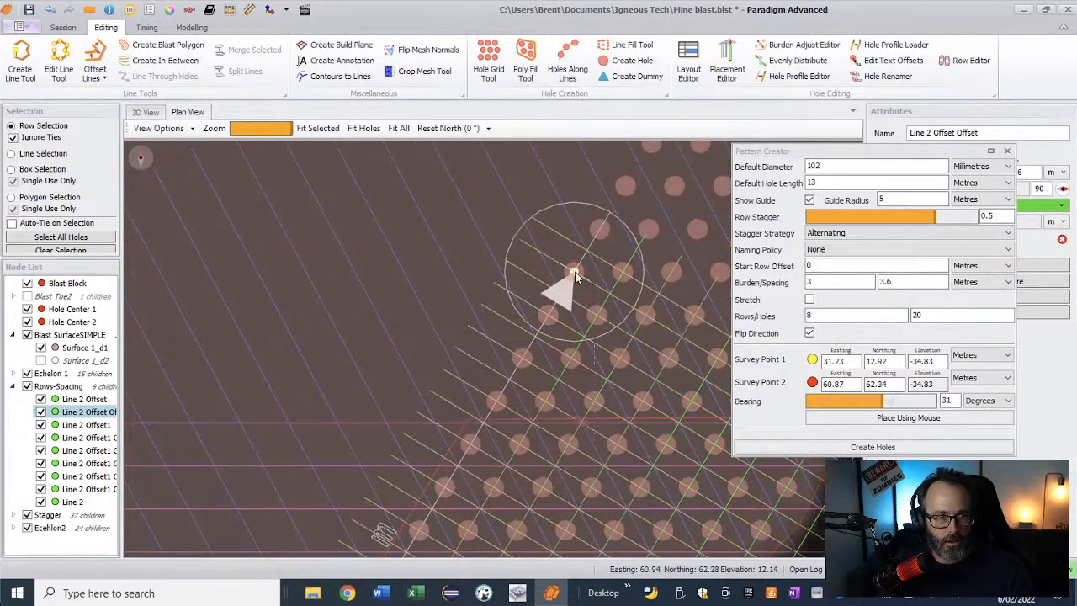
pyautogui.scroll(-3, 574, 271)
pyautogui.scroll(4, 575, 271)
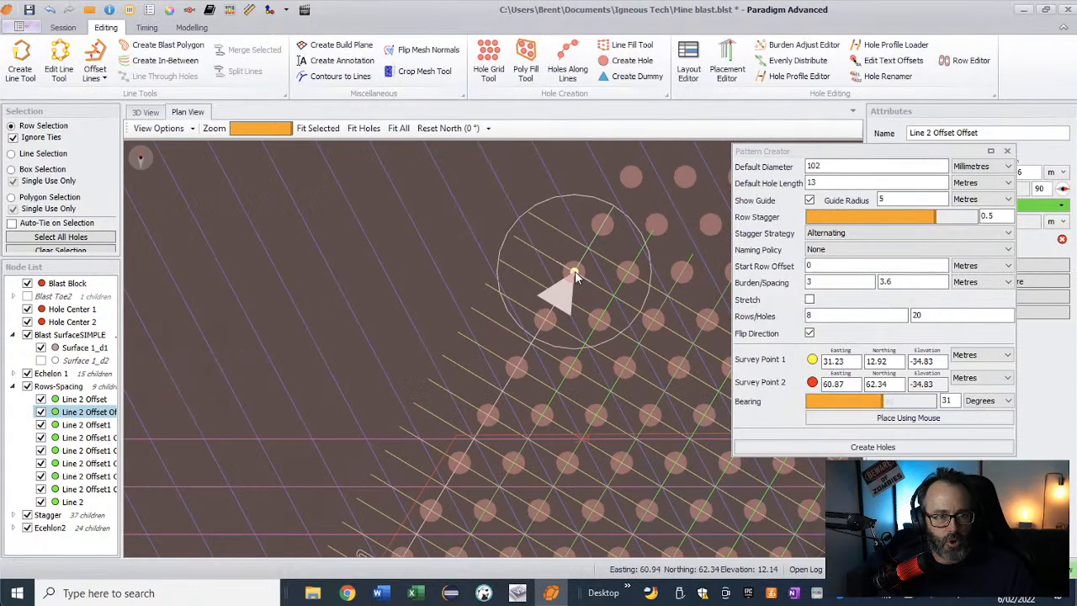
pyautogui.scroll(2, 575, 271)
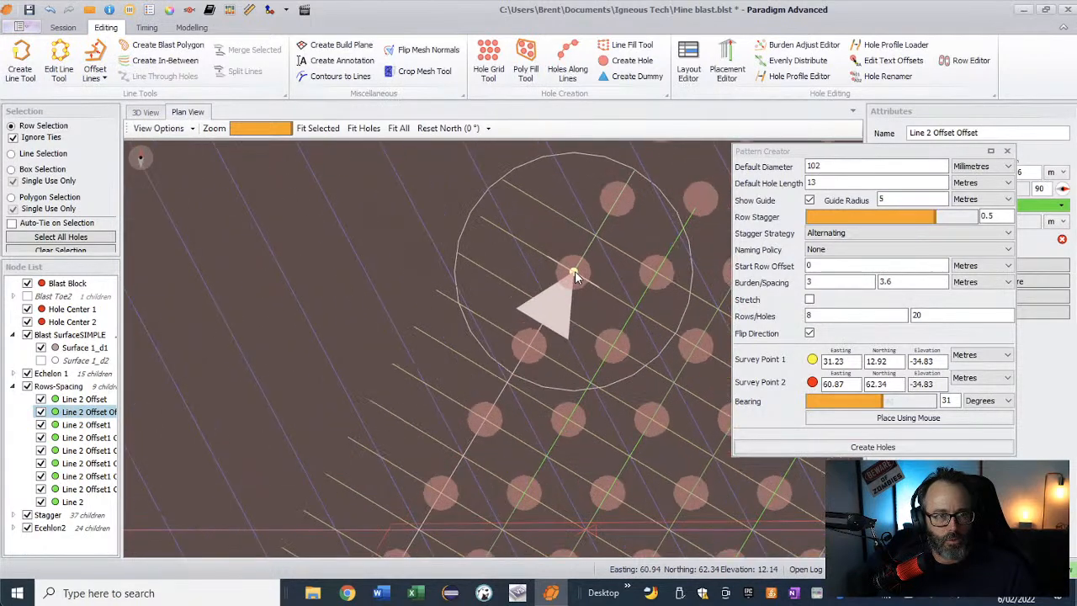
pyautogui.scroll(-5, 575, 271)
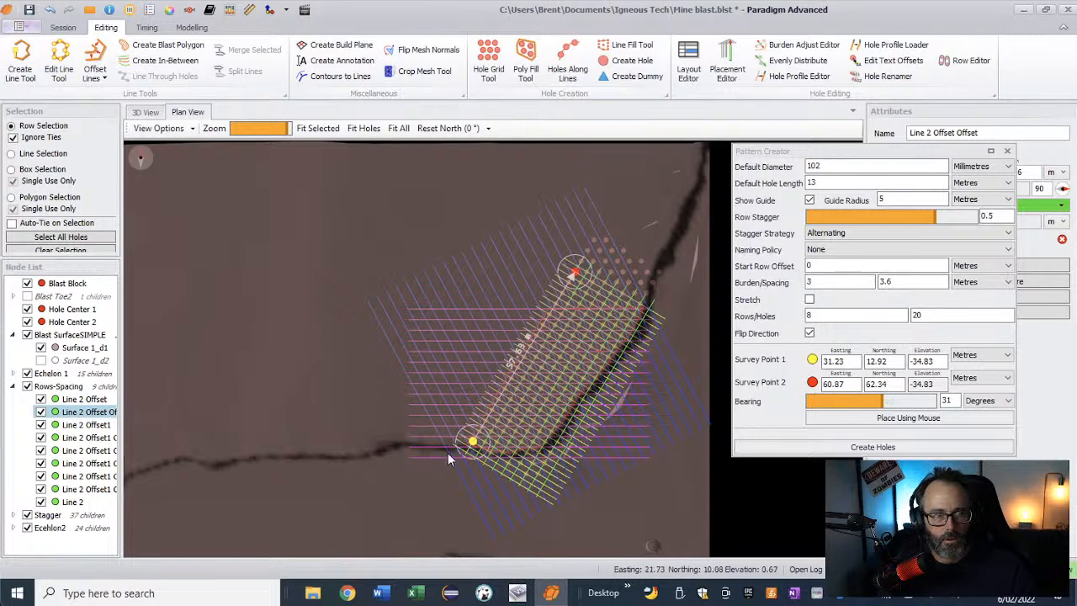
# Move survey point 1 up the green line to the line intersection at about easting 32.15, northing 14.46
pyautogui.scroll(5, 447, 453)
pyautogui.scroll(4, 566, 448)
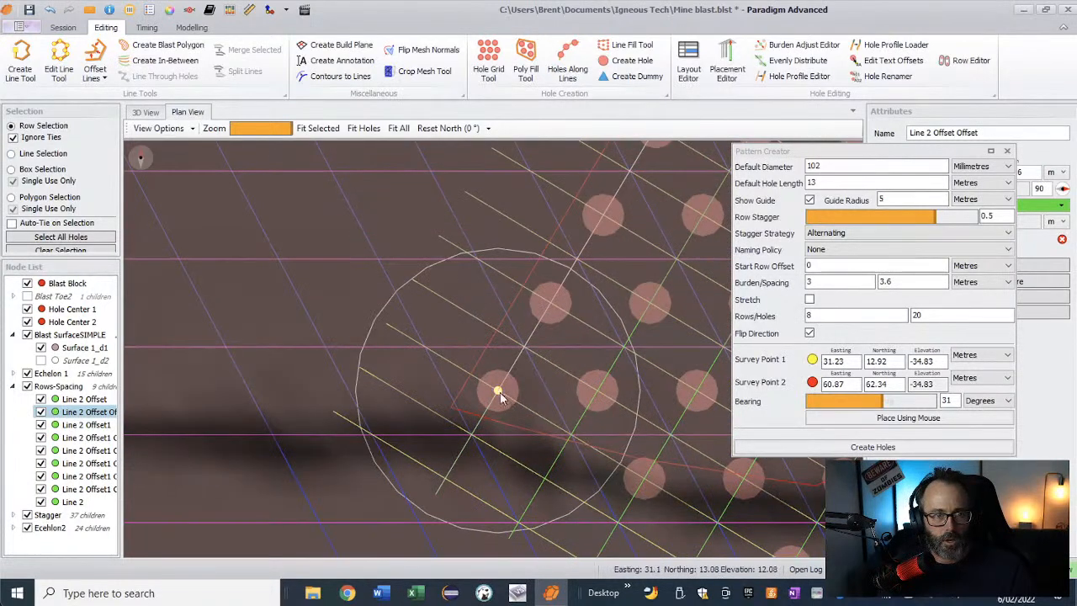
pyautogui.moveTo(497, 393); pyautogui.dragTo(524, 349)
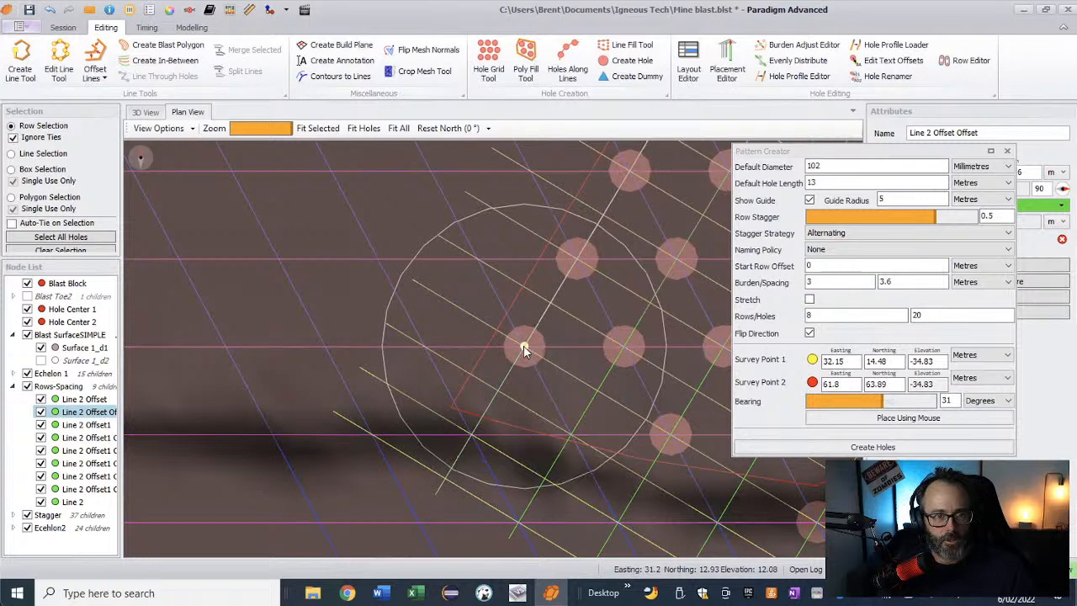
pyautogui.moveTo(523, 350); pyautogui.dragTo(521, 353)
pyautogui.scroll(3, 531, 349)
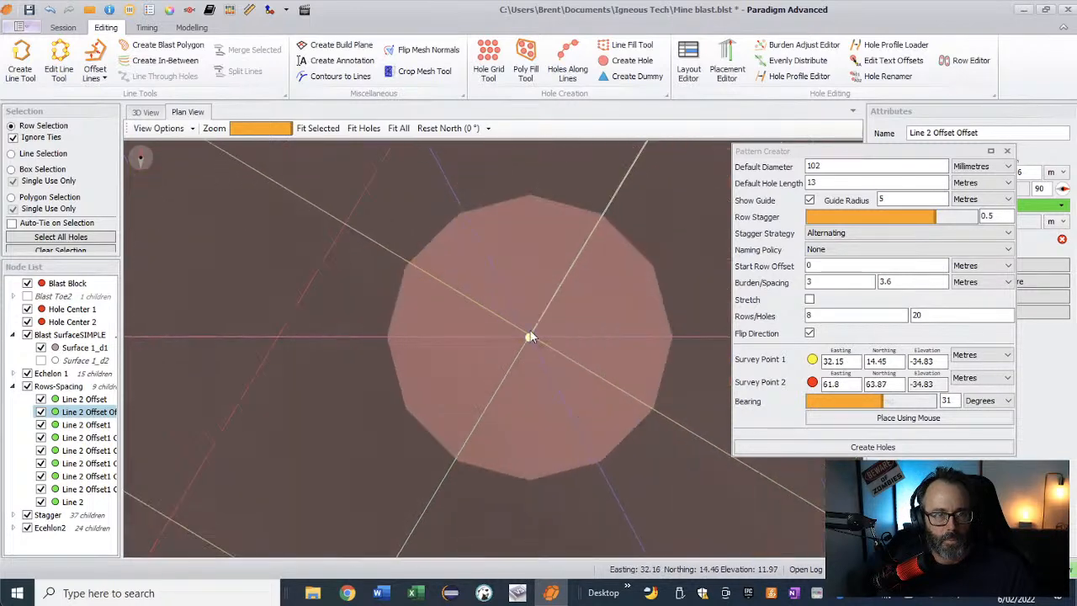
pyautogui.moveTo(530, 343)
pyautogui.mouseDown()
pyautogui.moveTo(553, 353)
pyautogui.moveTo(529, 341)
pyautogui.mouseUp()
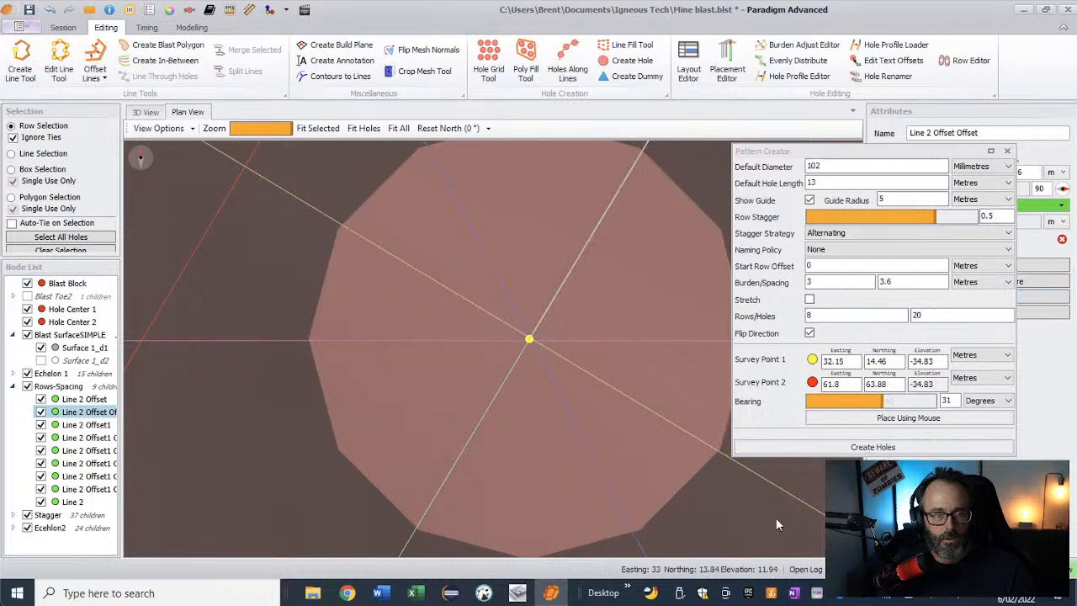
# Move survey point 1 down the green line to the intersection just below the block's corner, about easting 30.3, northing 11.37
pyautogui.scroll(-10, 775, 518)
pyautogui.scroll(-4, 522, 328)
pyautogui.scroll(-3, 324, 350)
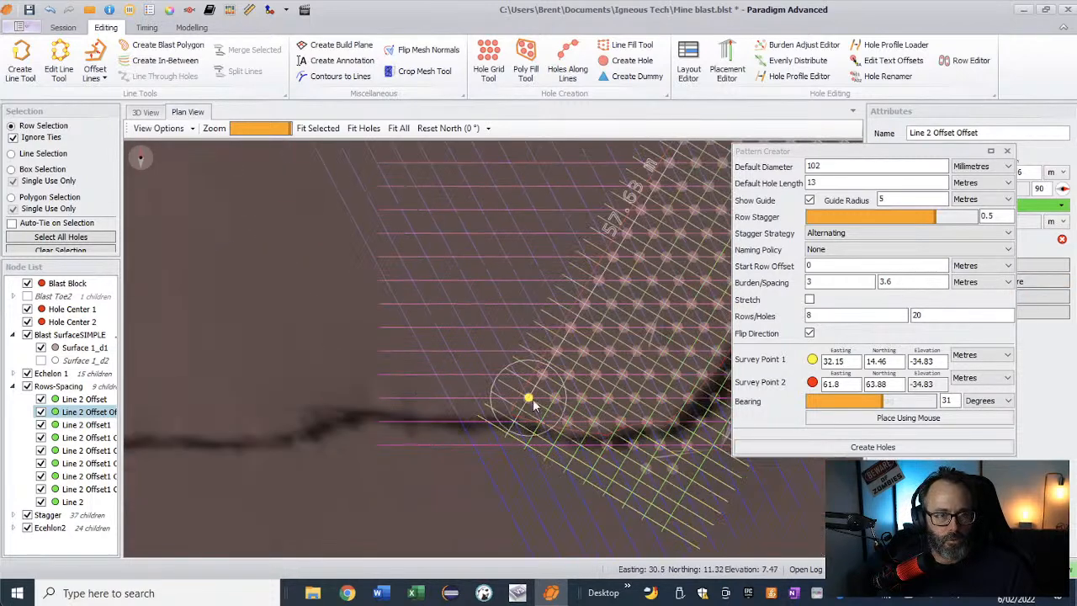
pyautogui.scroll(3, 526, 401)
pyautogui.scroll(5, 527, 401)
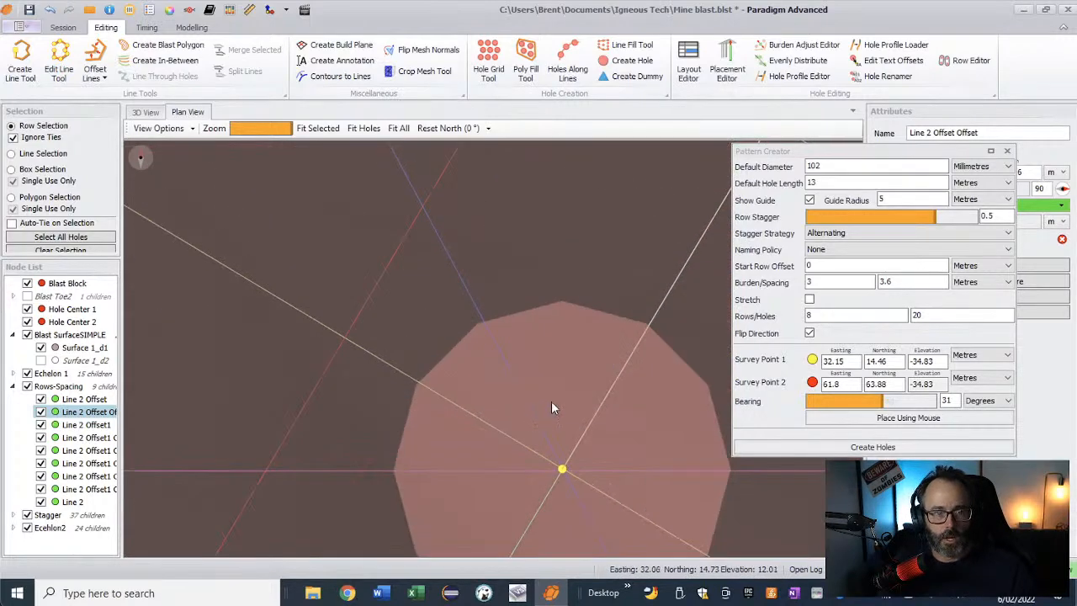
pyautogui.scroll(-2, 549, 400)
pyautogui.scroll(2, 541, 500)
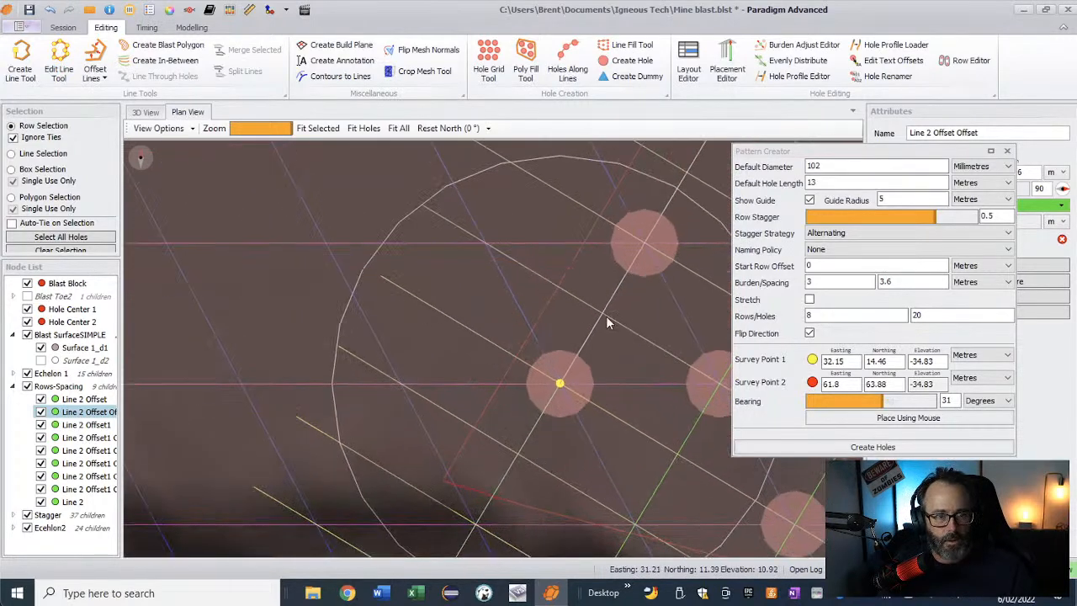
pyautogui.moveTo(543, 493); pyautogui.dragTo(570, 338, button='middle')
pyautogui.scroll(2, 555, 339)
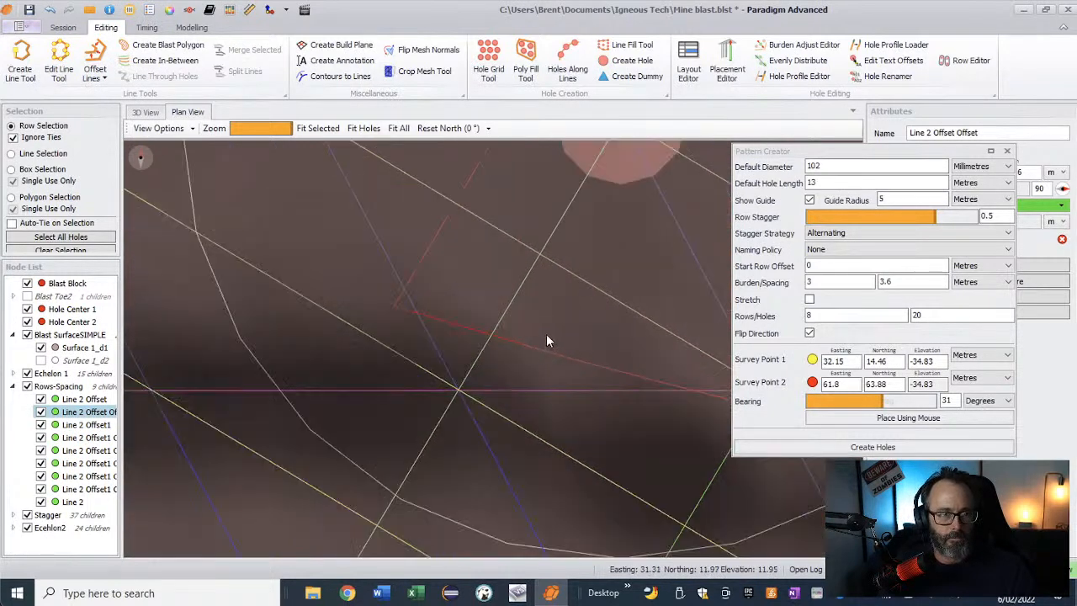
pyautogui.scroll(-1, 546, 341)
pyautogui.moveTo(603, 173); pyautogui.dragTo(569, 249)
pyautogui.moveTo(496, 366); pyautogui.dragTo(468, 372)
pyautogui.scroll(4, 481, 377)
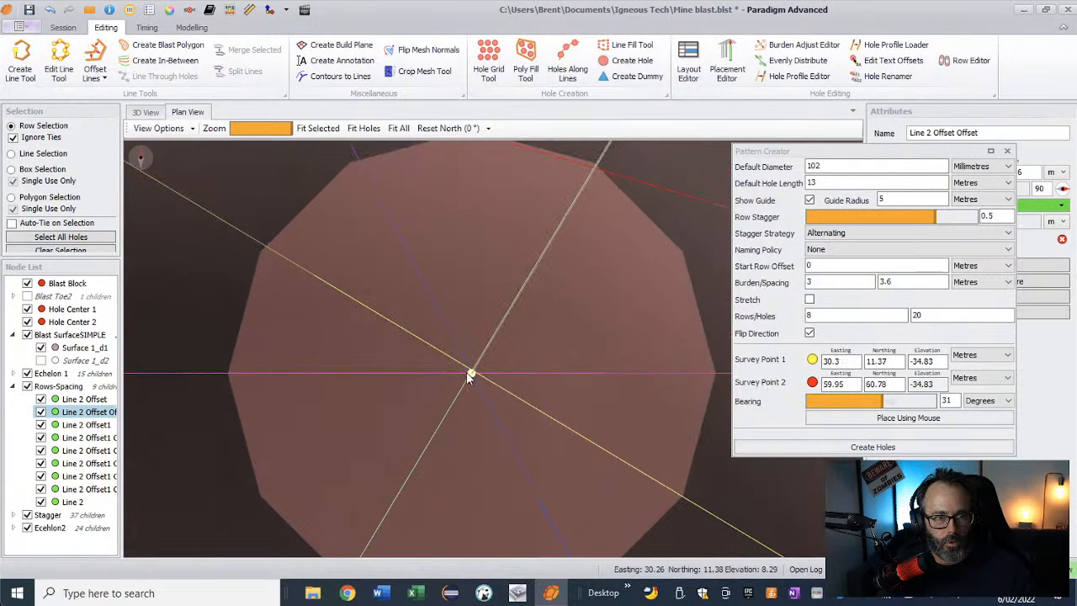
# Create the staggered holes from the aligned grid and close the Pattern Creator
pyautogui.scroll(-6, 587, 448)
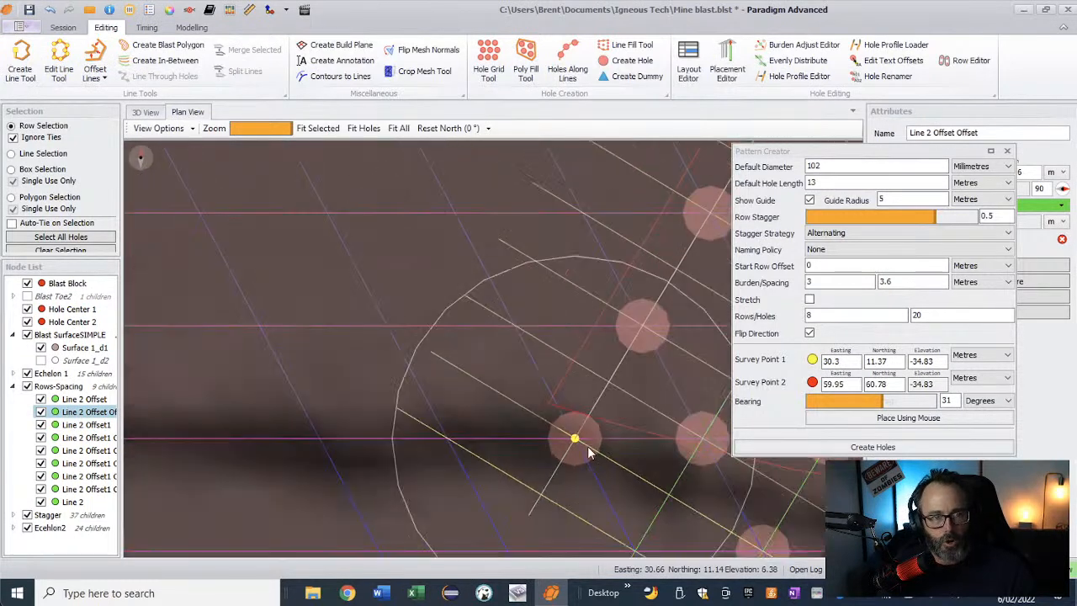
pyautogui.scroll(-2, 585, 446)
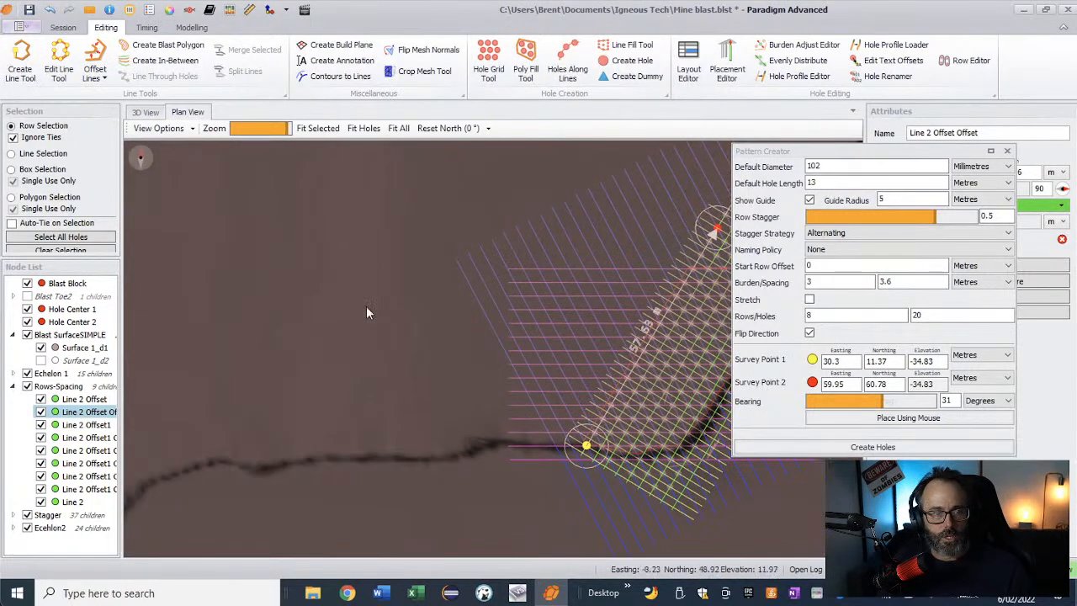
pyautogui.scroll(-2, 394, 292)
pyautogui.scroll(2, 524, 273)
pyautogui.scroll(2, 416, 292)
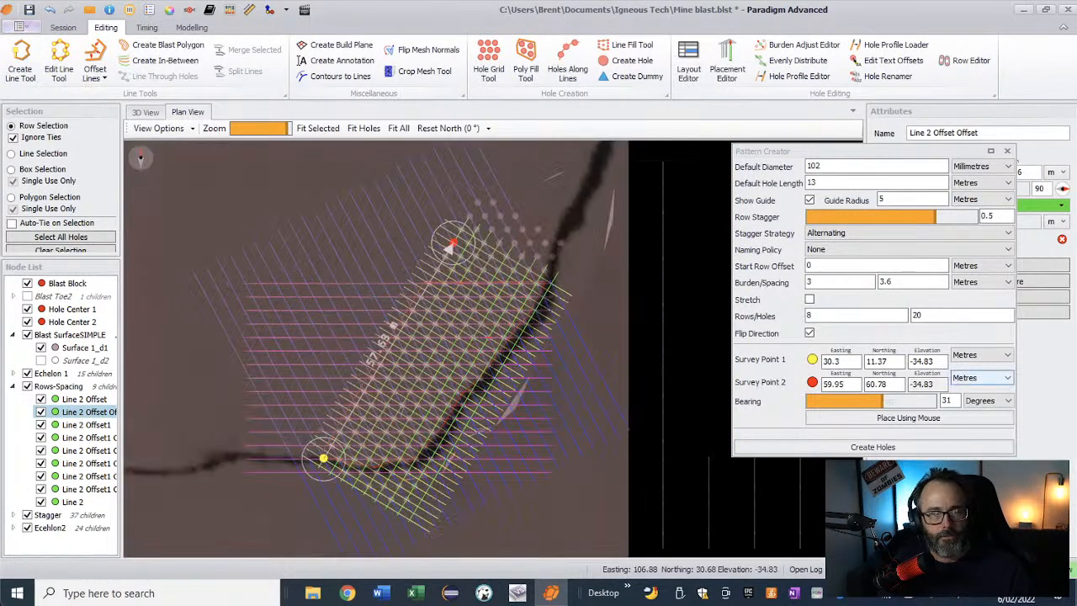
pyautogui.click(953, 454)
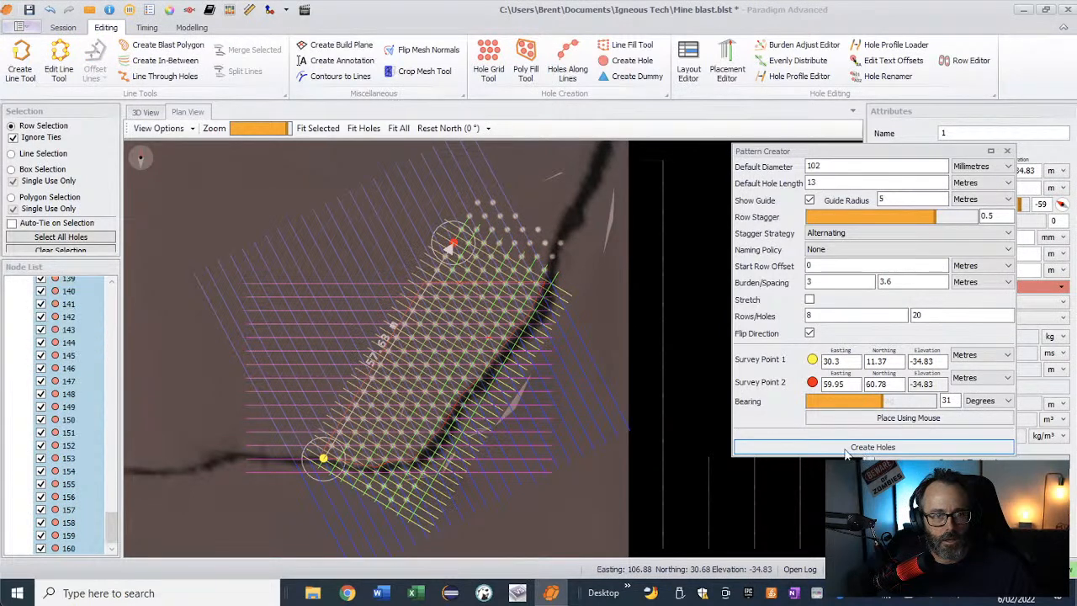
pyautogui.click(1007, 153)
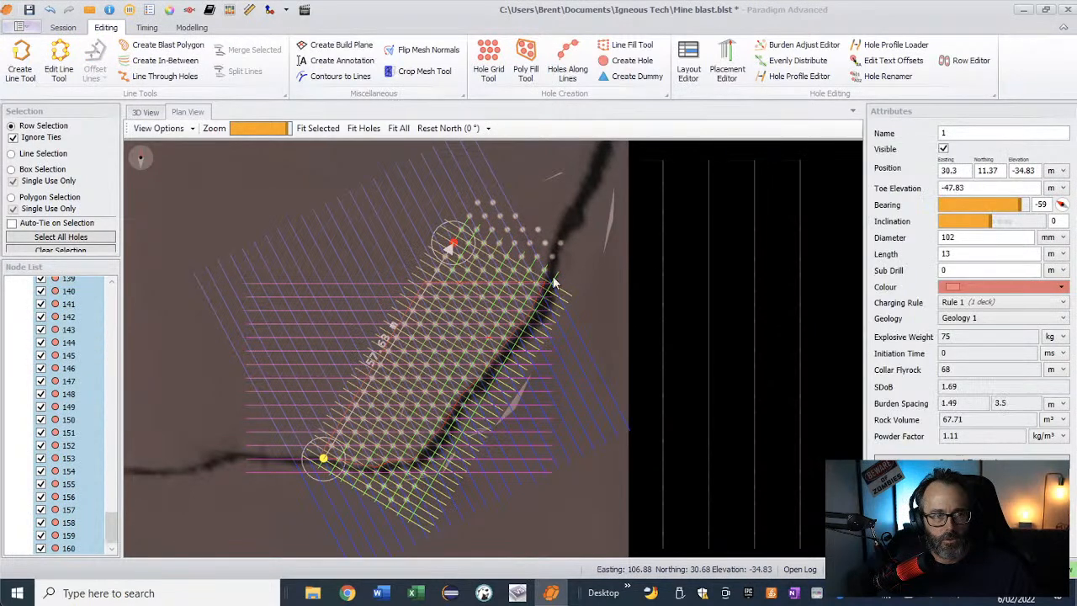
# Change the colour of all selected holes in Group 1 to white
pyautogui.scroll(7, 108, 295)
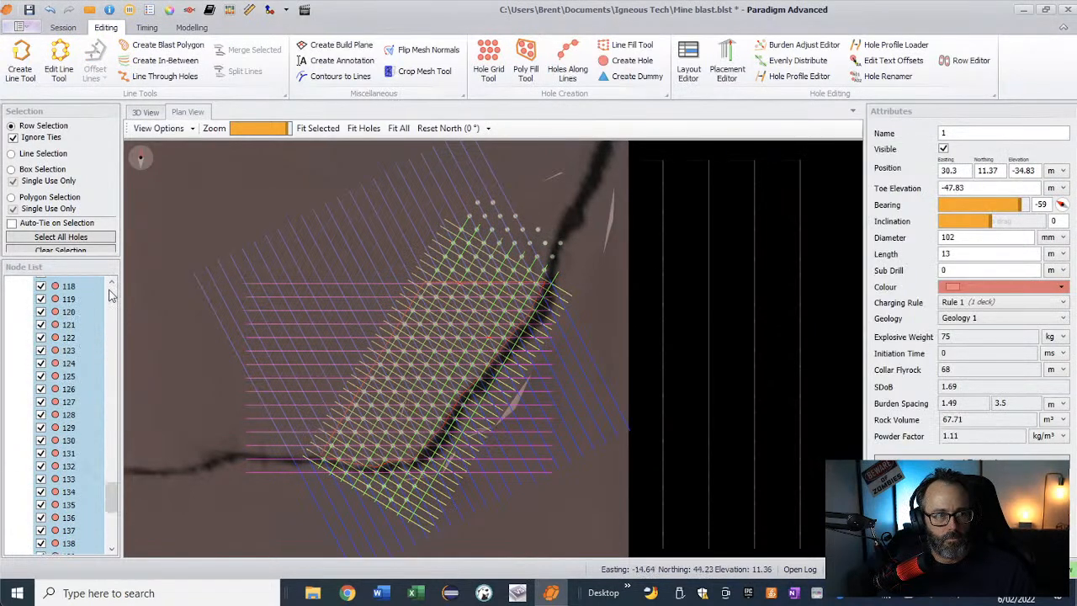
pyautogui.moveTo(110, 494); pyautogui.dragTo(98, 385)
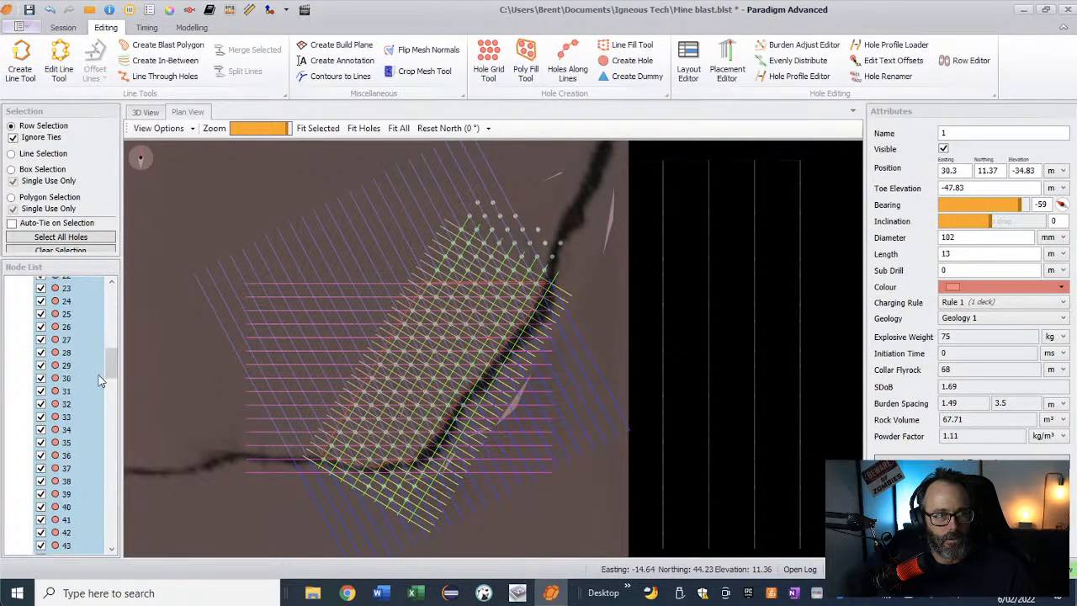
pyautogui.scroll(8, 109, 313)
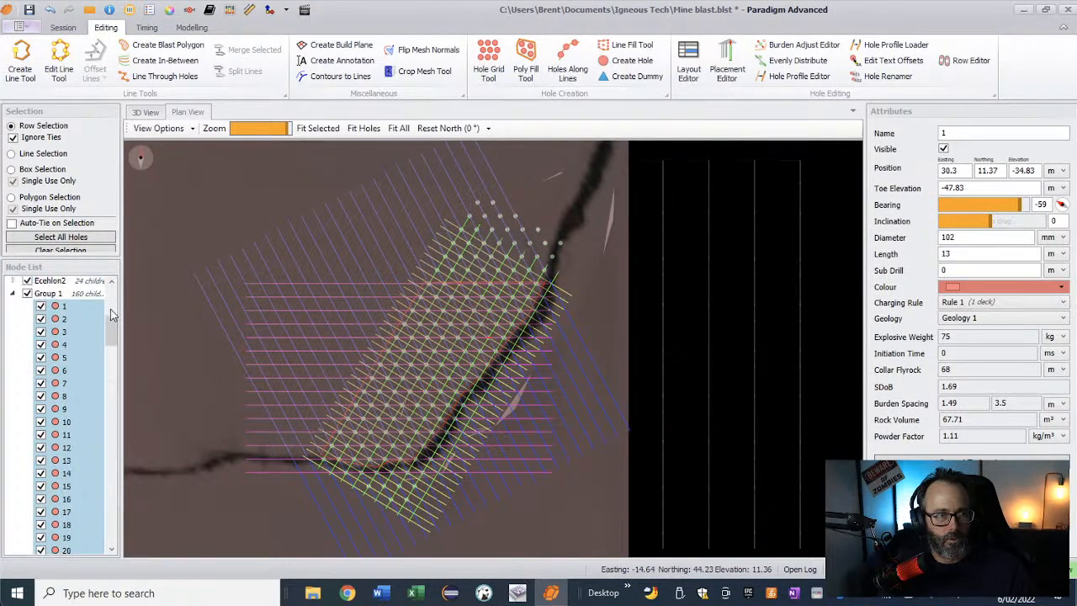
pyautogui.click(56, 308)
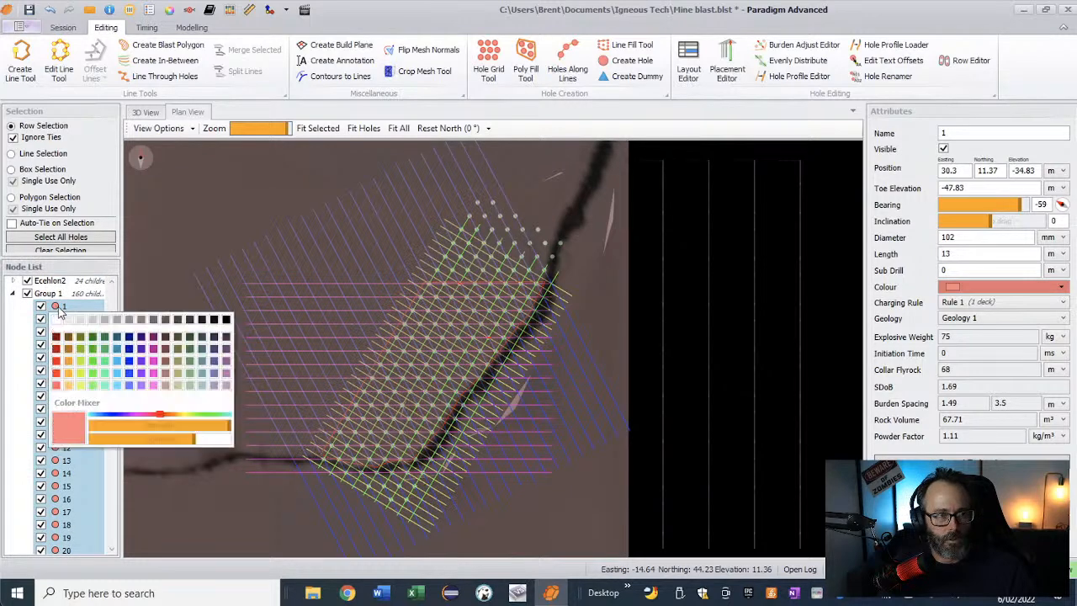
pyautogui.click(58, 323)
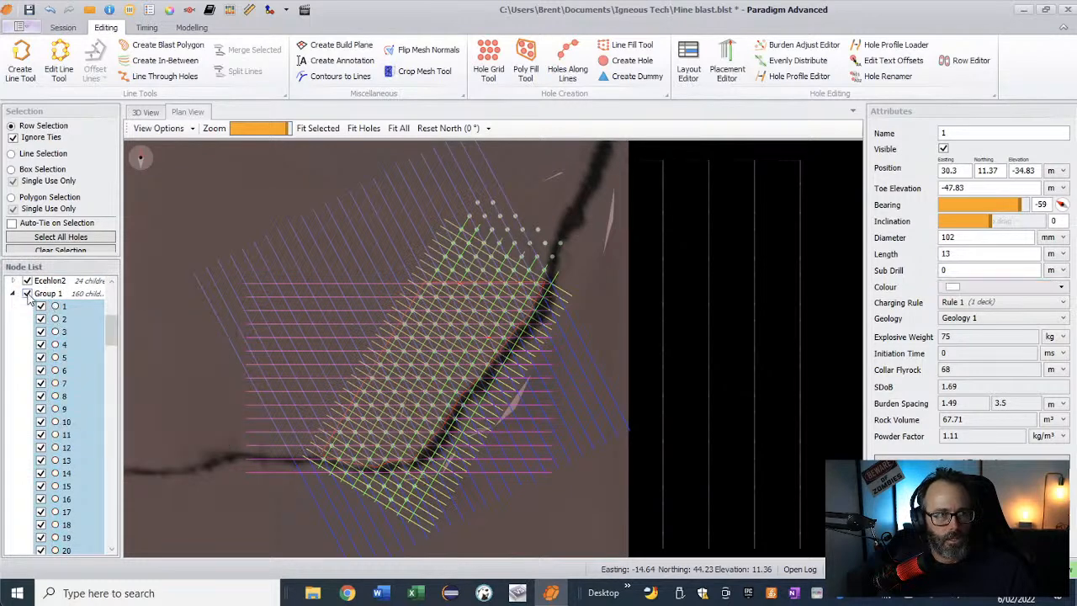
# Hide the Group 1 holes and clear the selection
pyautogui.click(27, 292)
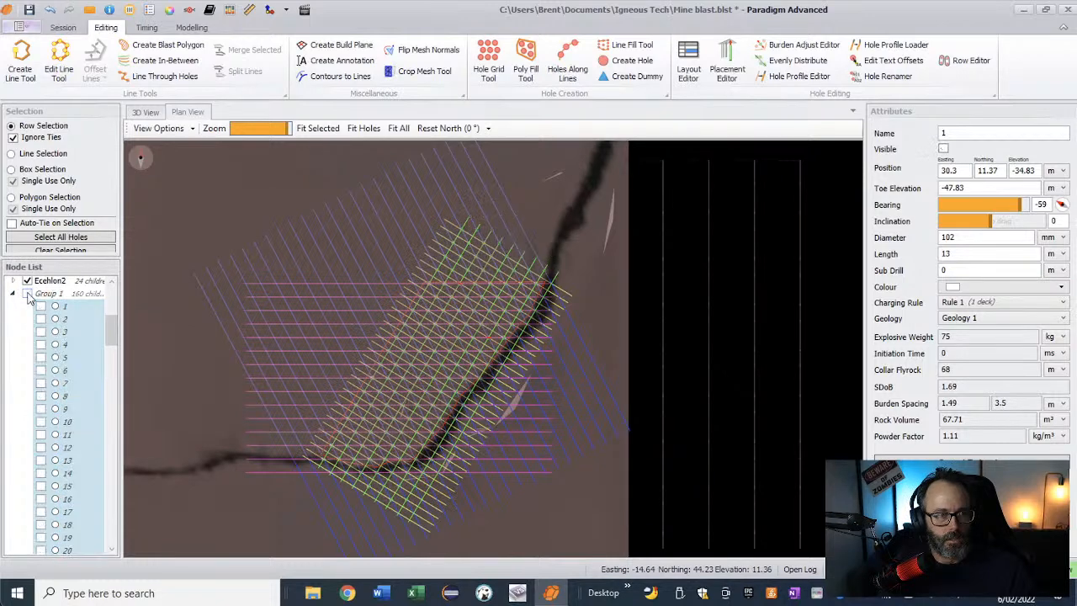
pyautogui.click(109, 293)
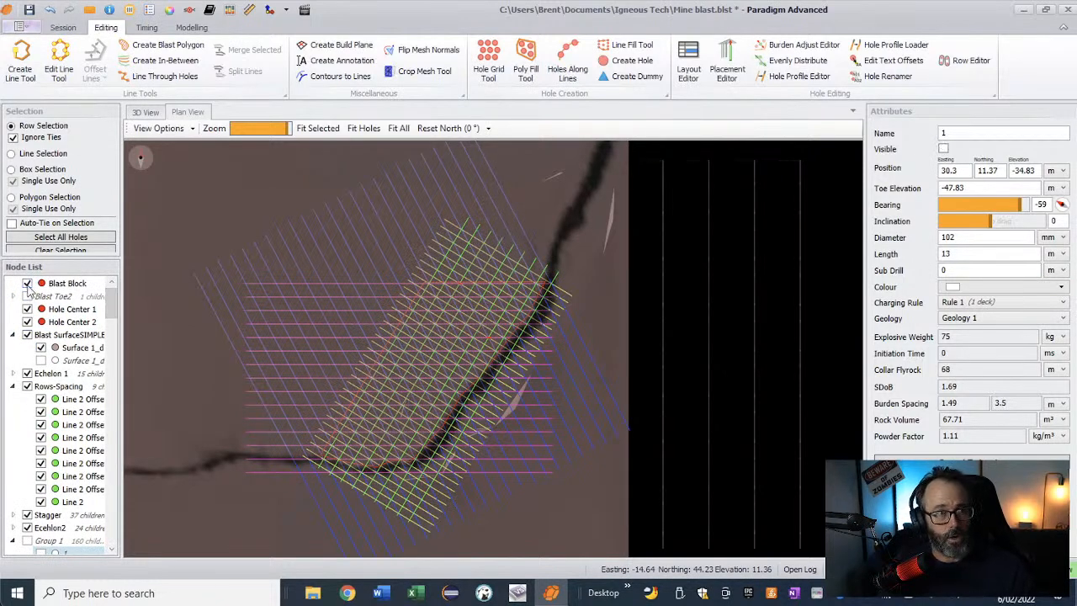
pyautogui.click(696, 454)
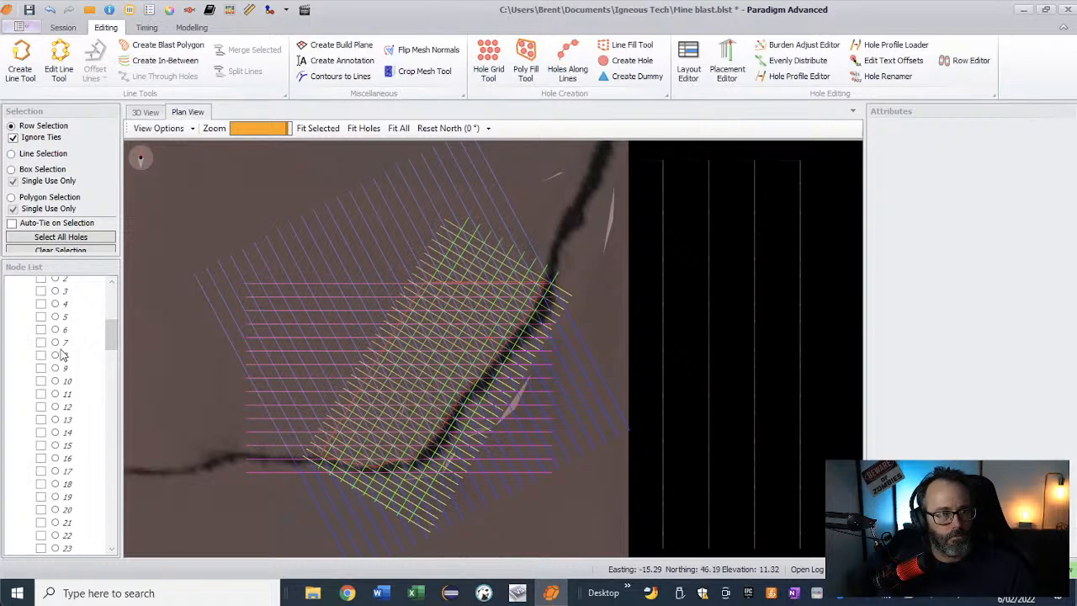
# Show the Group 1 holes again and hide the Blast SurfaceSIMPLE surface
pyautogui.scroll(5, 61, 355)
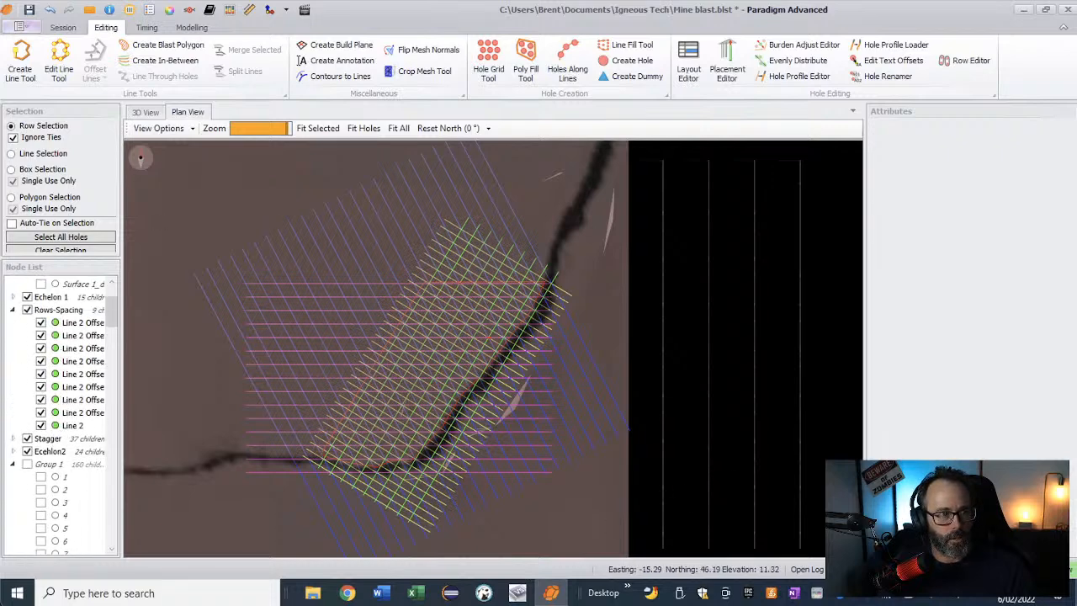
pyautogui.click(27, 464)
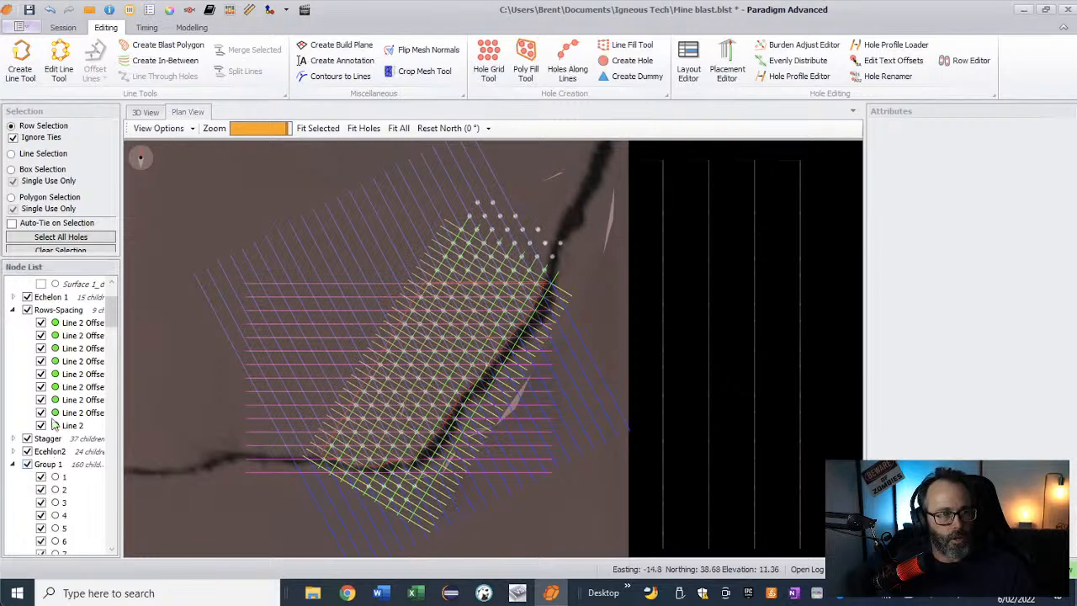
pyautogui.scroll(2, 72, 471)
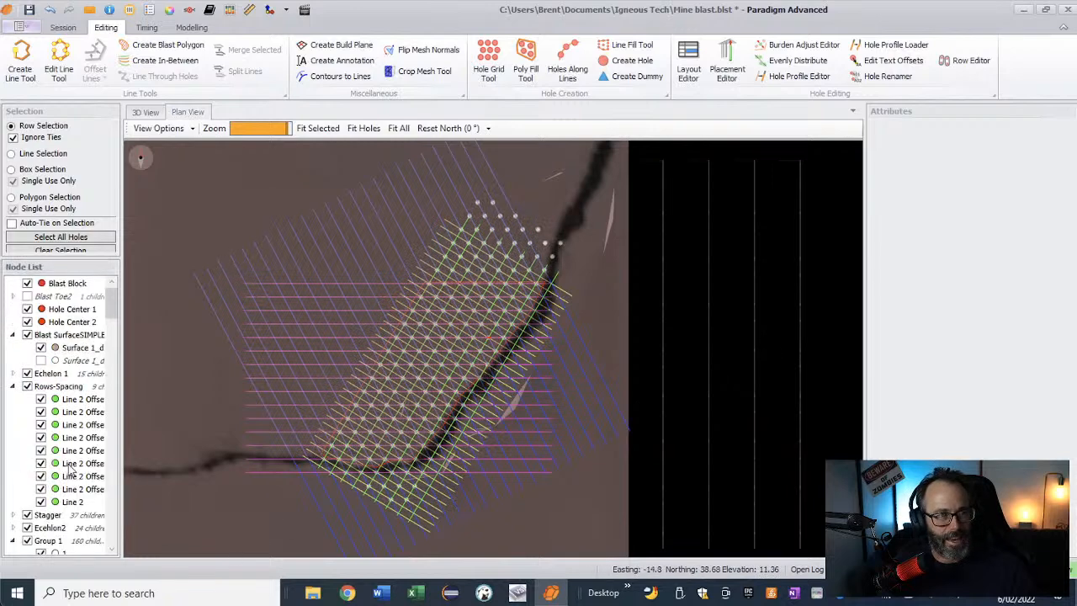
pyautogui.click(27, 335)
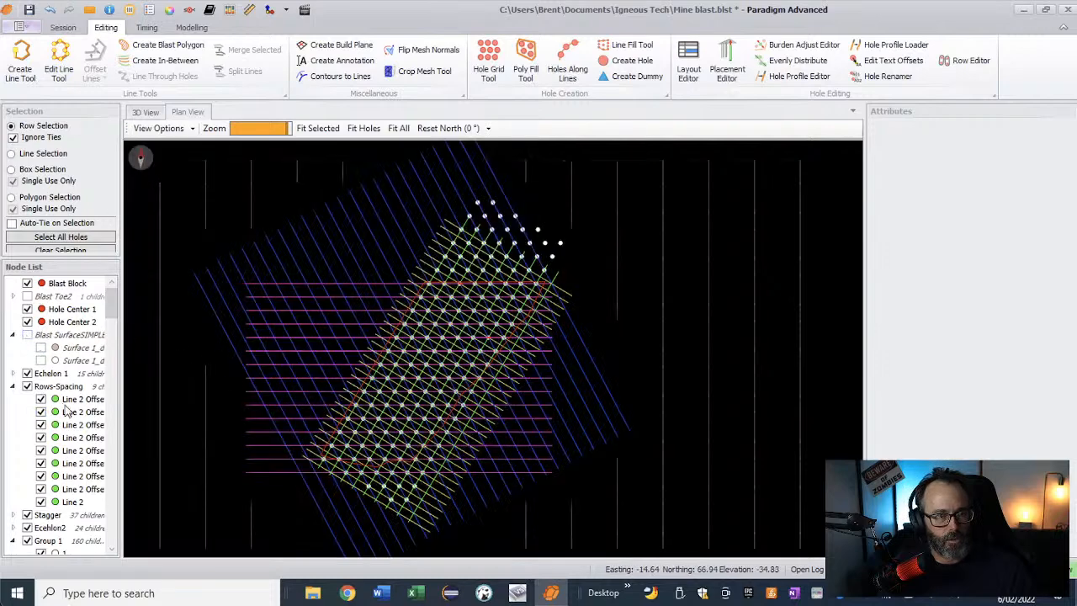
# Collapse the Group 1 and Rows-Spacing entries in the node list
pyautogui.scroll(-5, 69, 412)
pyautogui.scroll(-3, 48, 509)
pyautogui.scroll(-17, 47, 505)
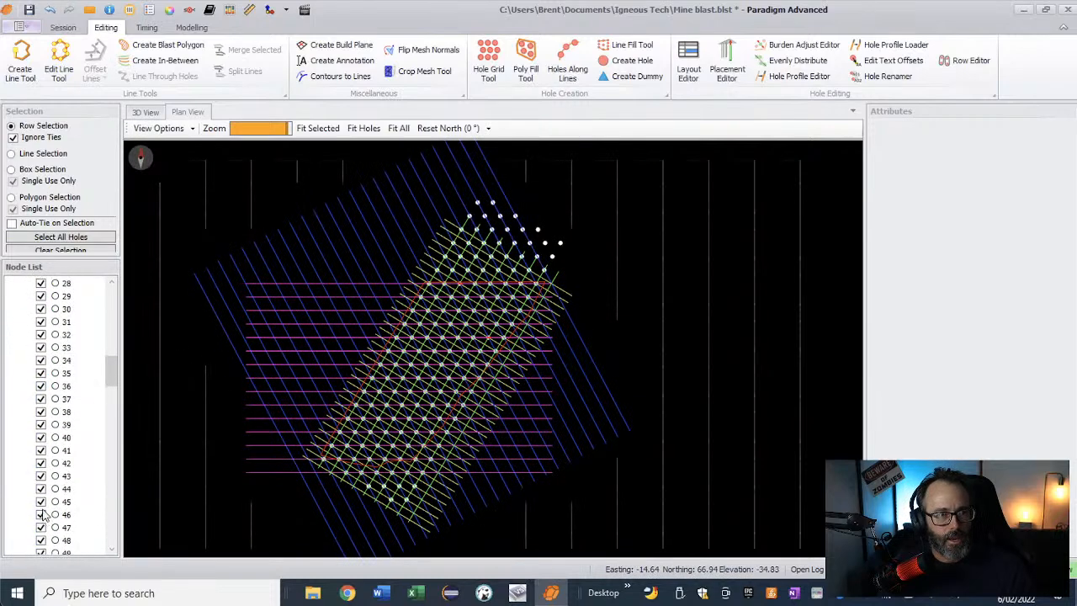
pyautogui.scroll(-19, 44, 508)
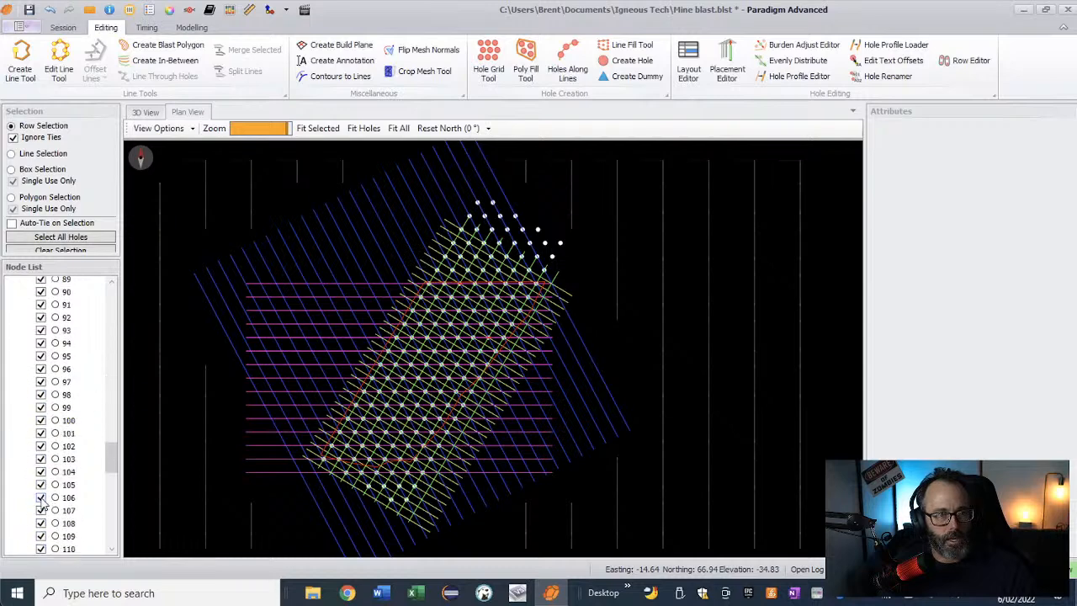
pyautogui.scroll(-7, 44, 500)
pyautogui.scroll(20, 44, 500)
pyautogui.scroll(18, 44, 502)
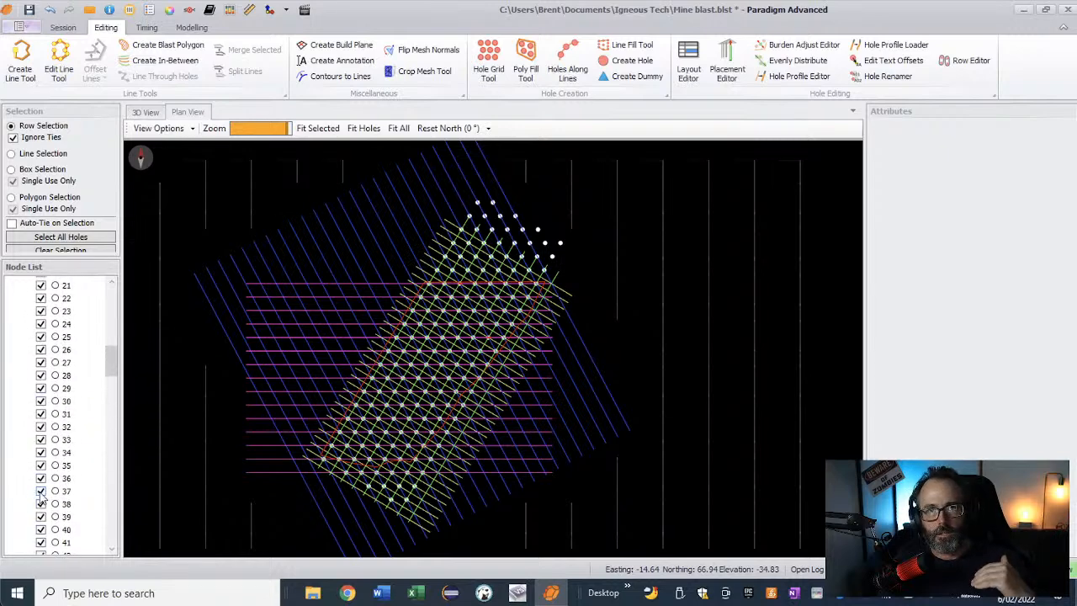
pyautogui.scroll(10, 41, 499)
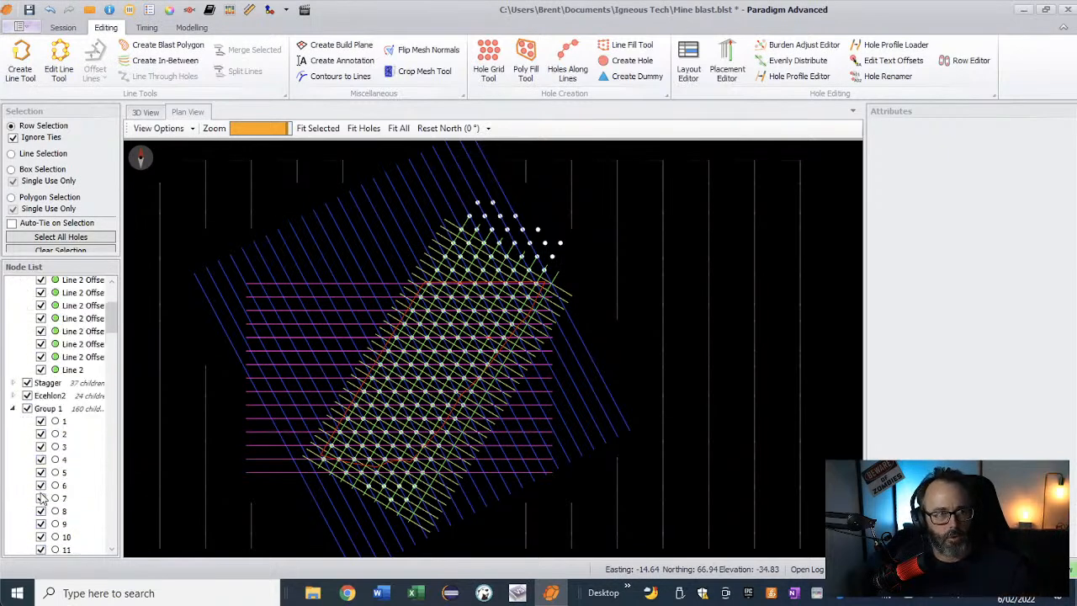
pyautogui.click(14, 409)
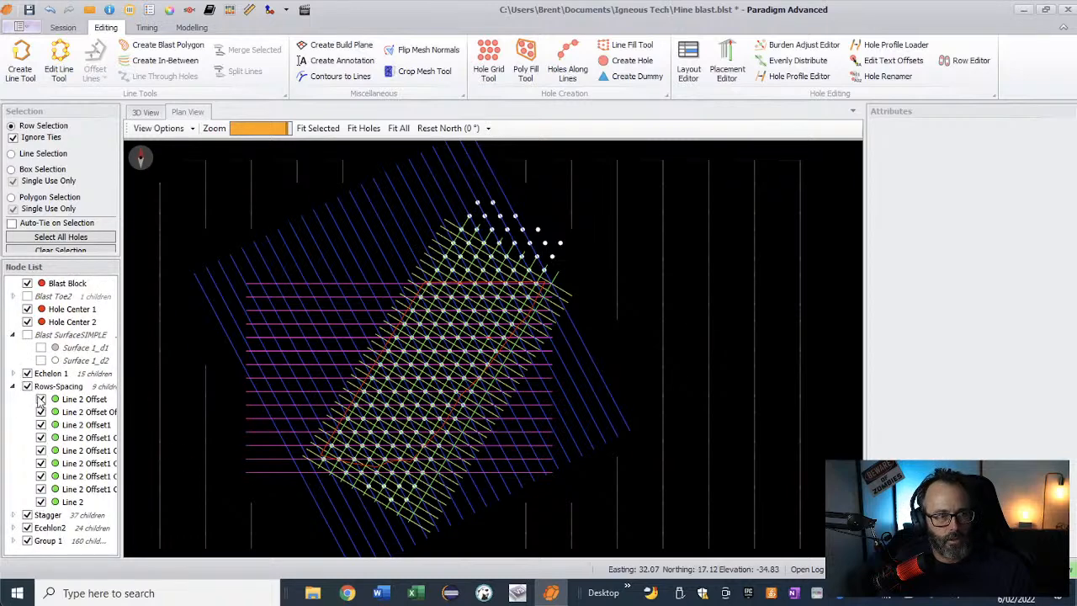
pyautogui.click(13, 386)
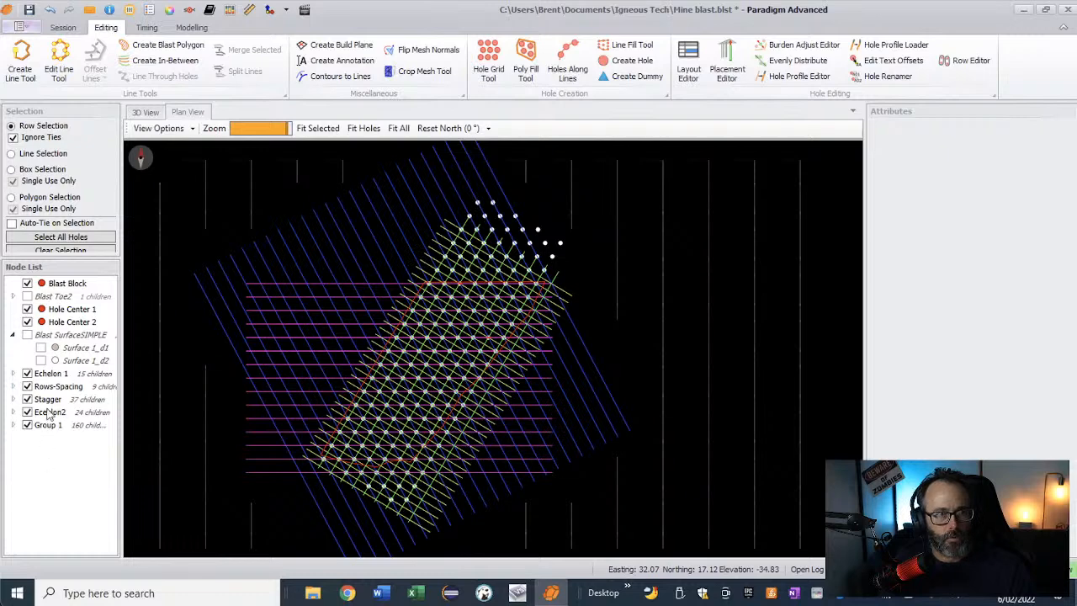
# Hide the Stagger, Rows-Spacing, Ecehlon2 and Echelon 1 line groups, leaving the holes and the Blast Block outline displayed
pyautogui.click(48, 400)
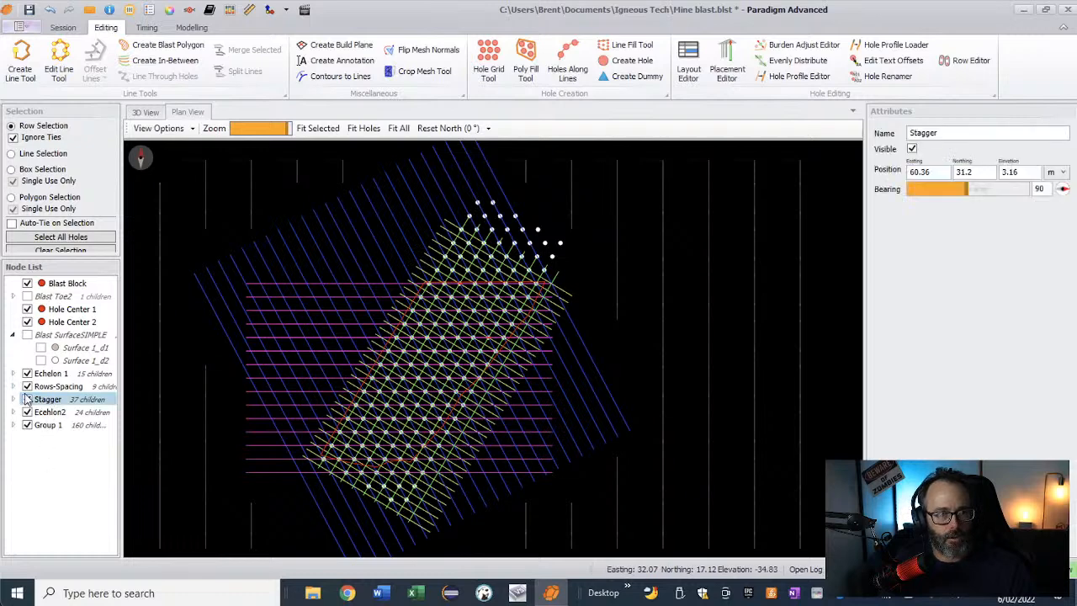
pyautogui.click(27, 400)
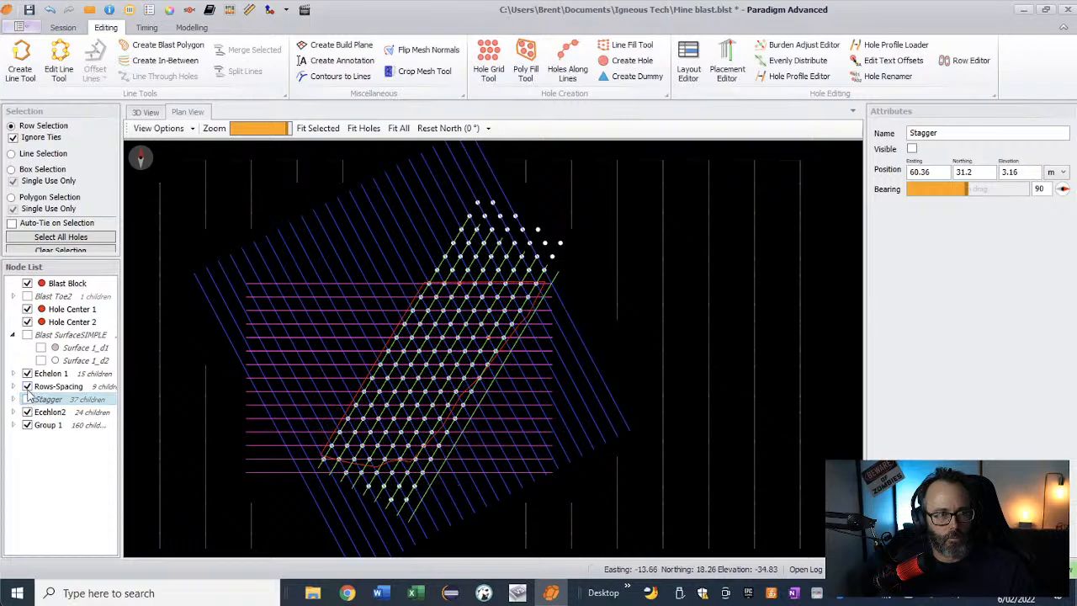
pyautogui.click(27, 386)
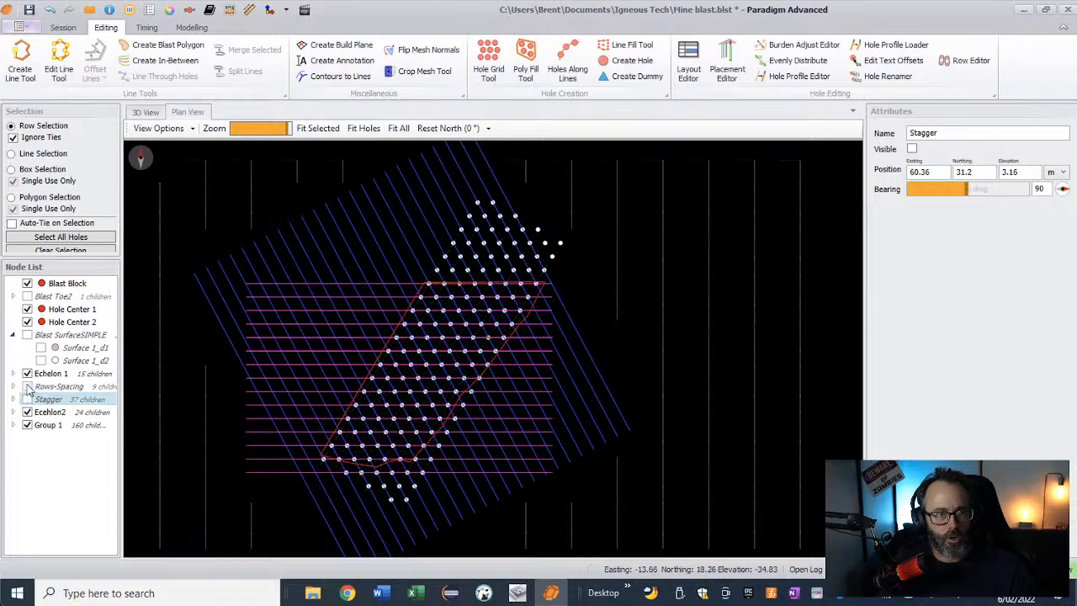
pyautogui.click(27, 411)
pyautogui.click(27, 373)
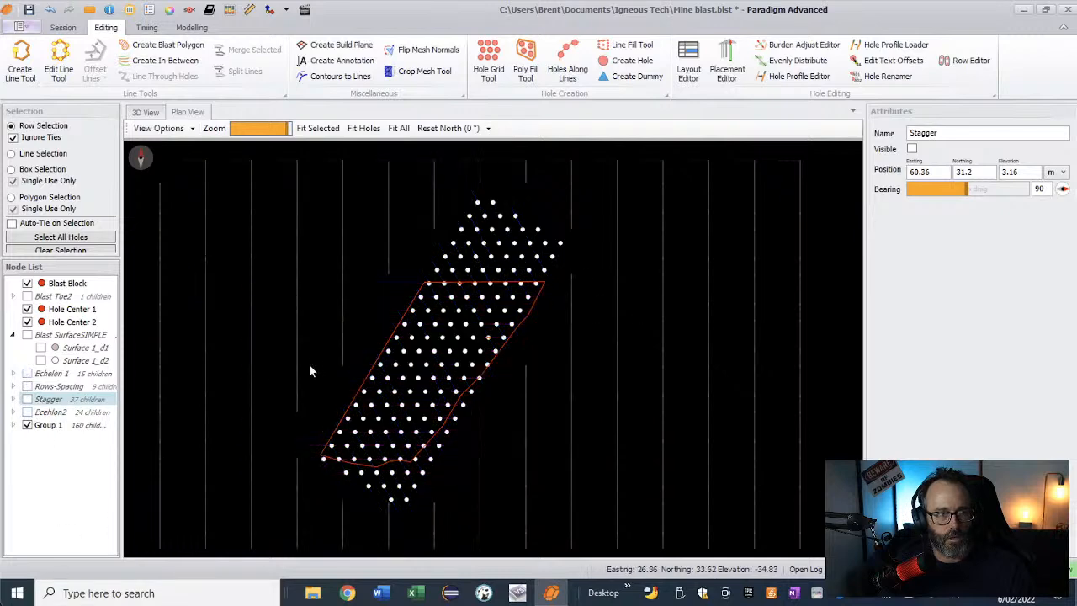
pyautogui.click(158, 128)
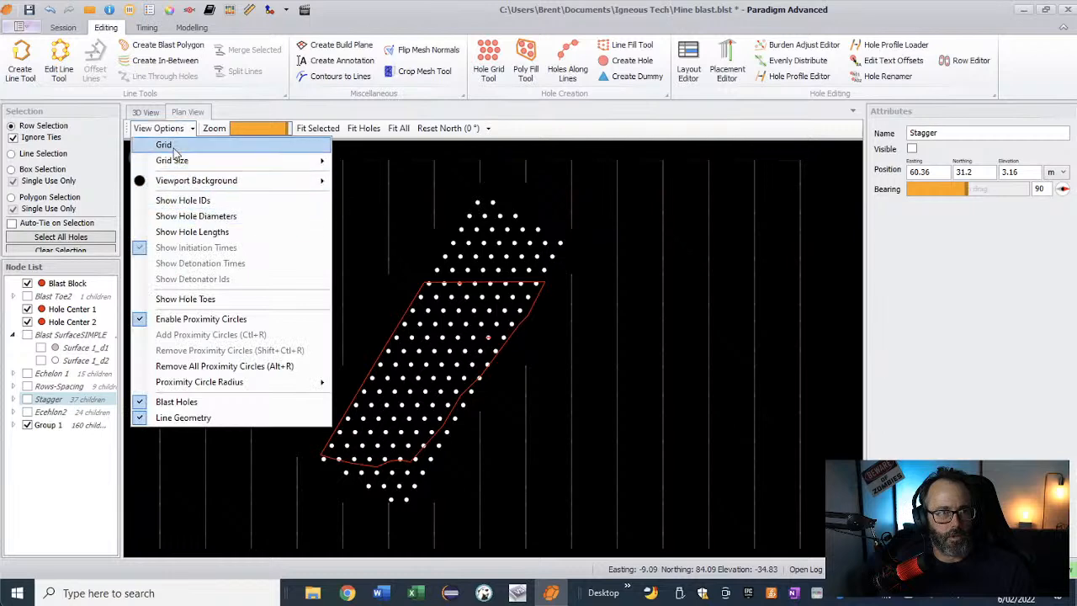
pyautogui.click(165, 144)
pyautogui.click(160, 129)
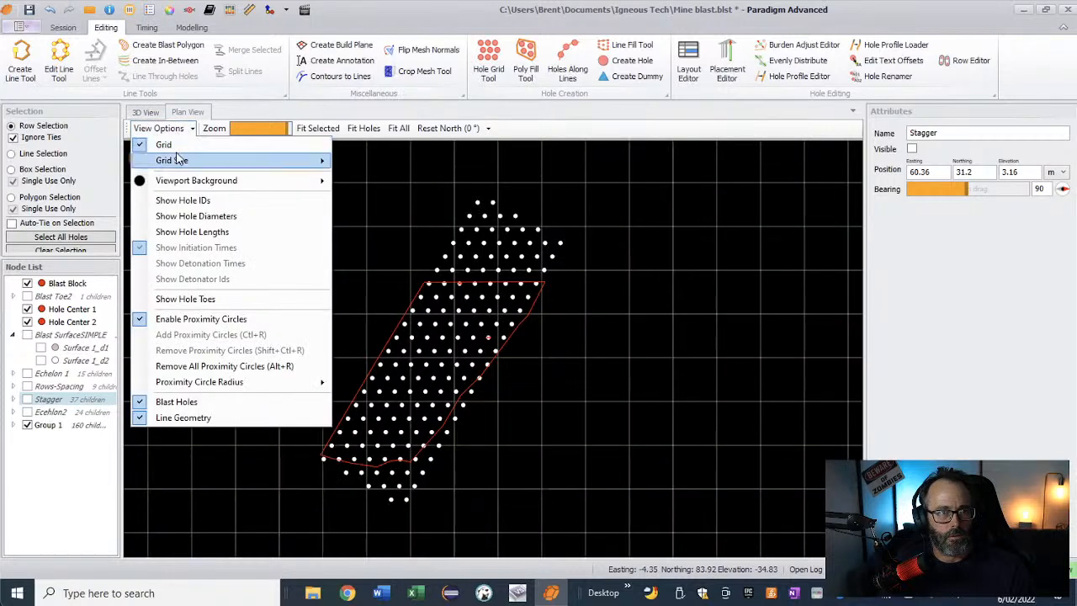
pyautogui.click(171, 145)
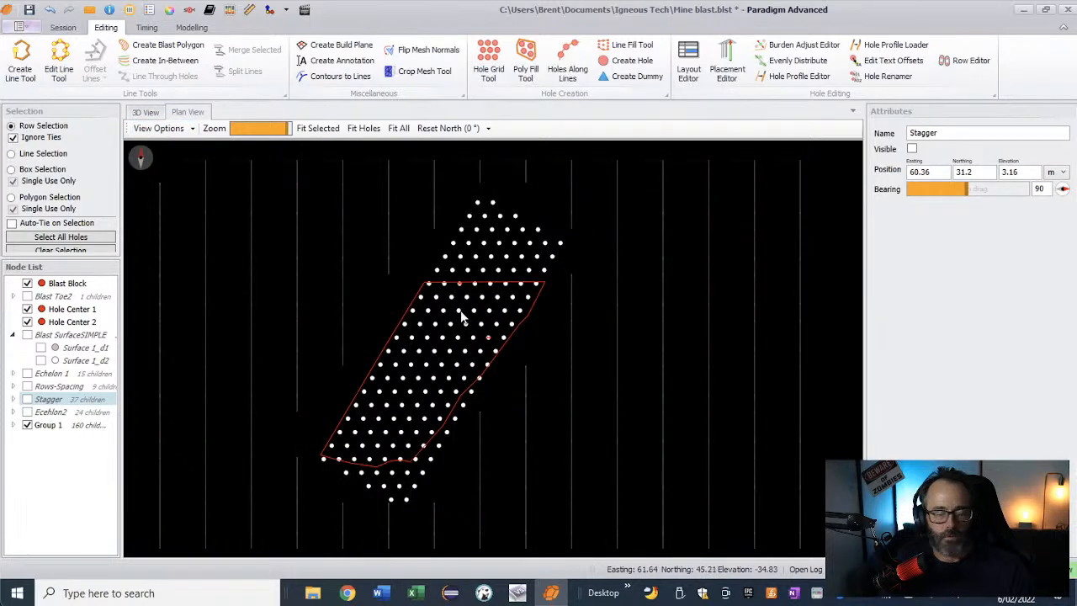
# Hide the Hole Center 1 and Hole Center 2 markers
pyautogui.scroll(4, 460, 318)
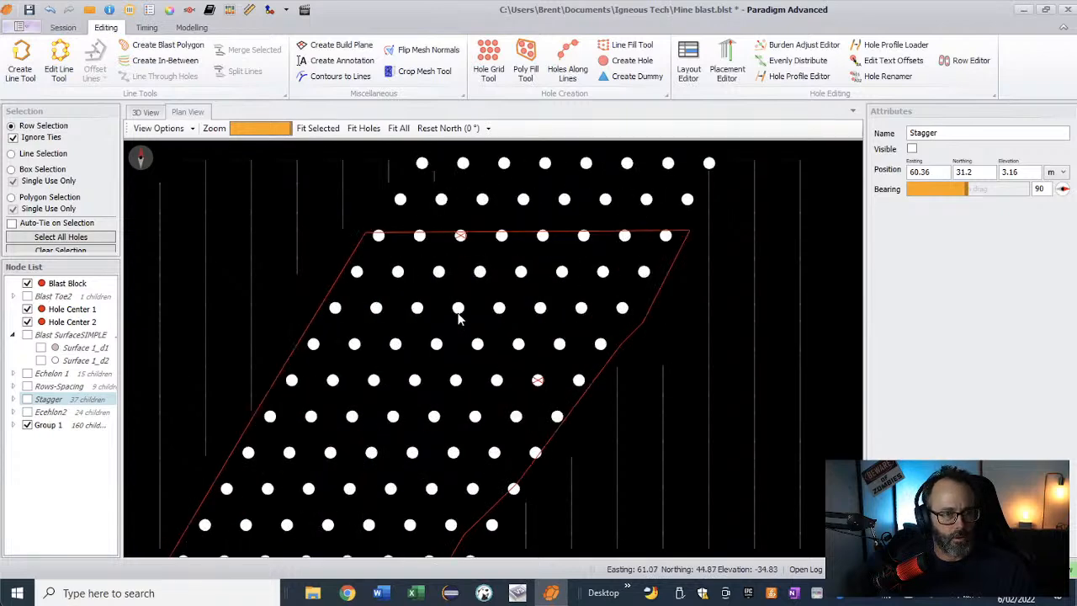
pyautogui.scroll(-3, 459, 318)
pyautogui.scroll(2, 459, 318)
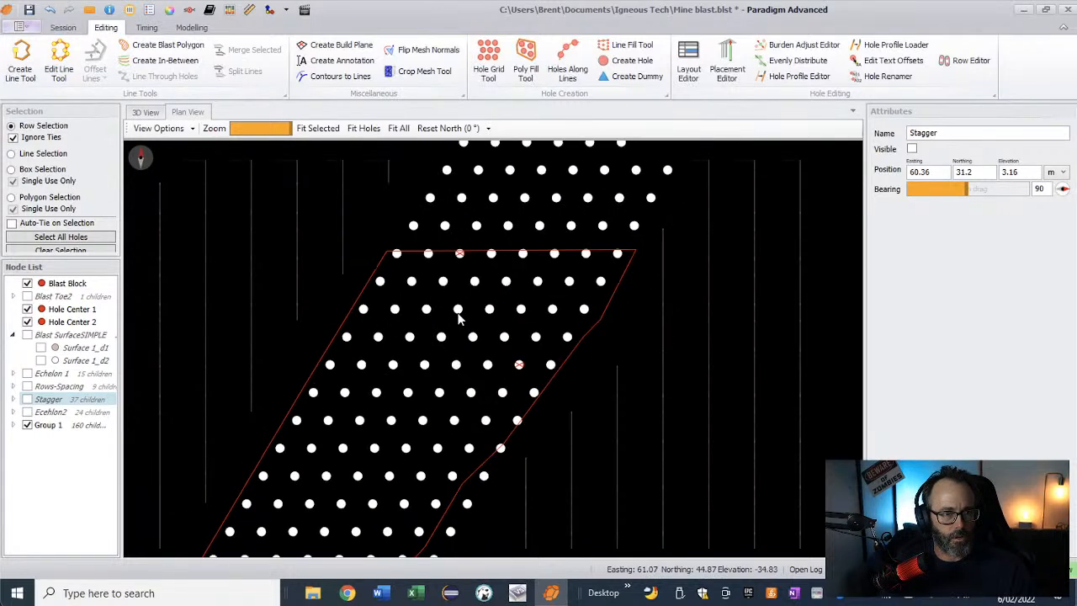
pyautogui.scroll(-3, 458, 319)
pyautogui.scroll(4, 348, 505)
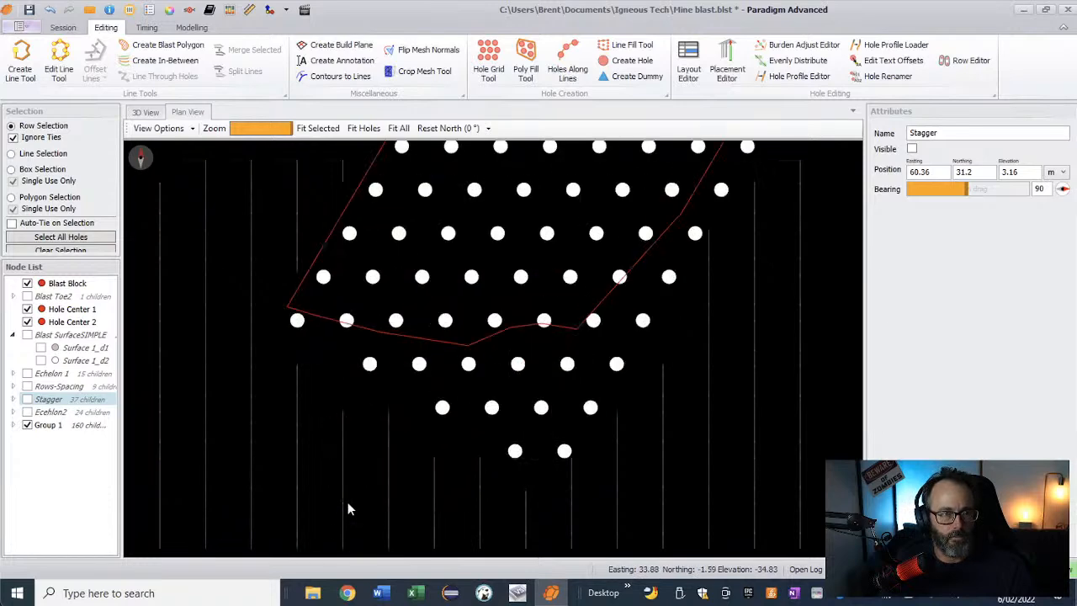
pyautogui.scroll(2, 515, 345)
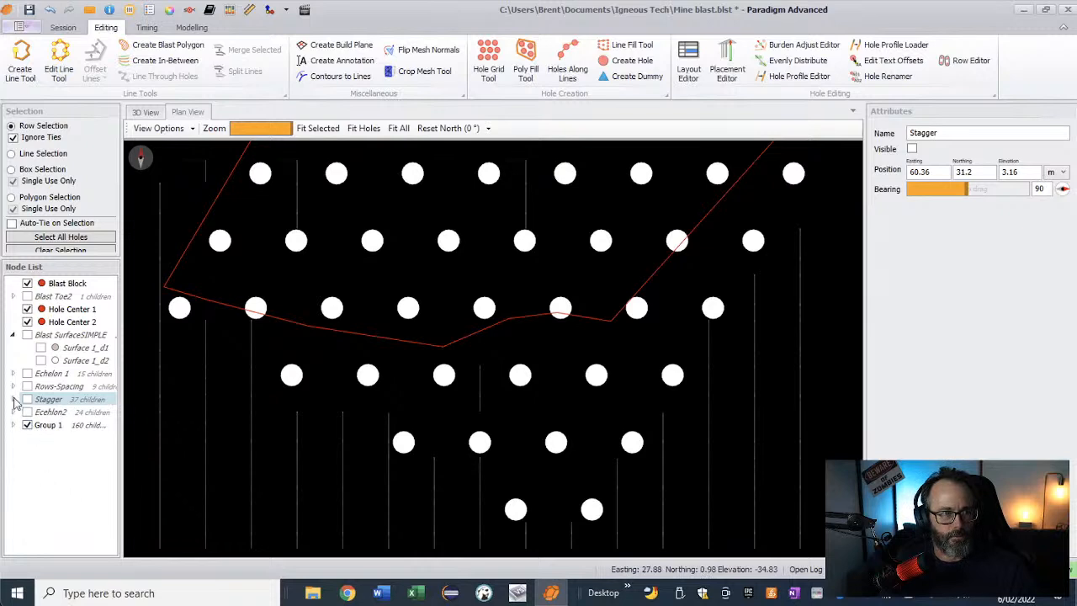
pyautogui.click(27, 309)
pyautogui.click(27, 321)
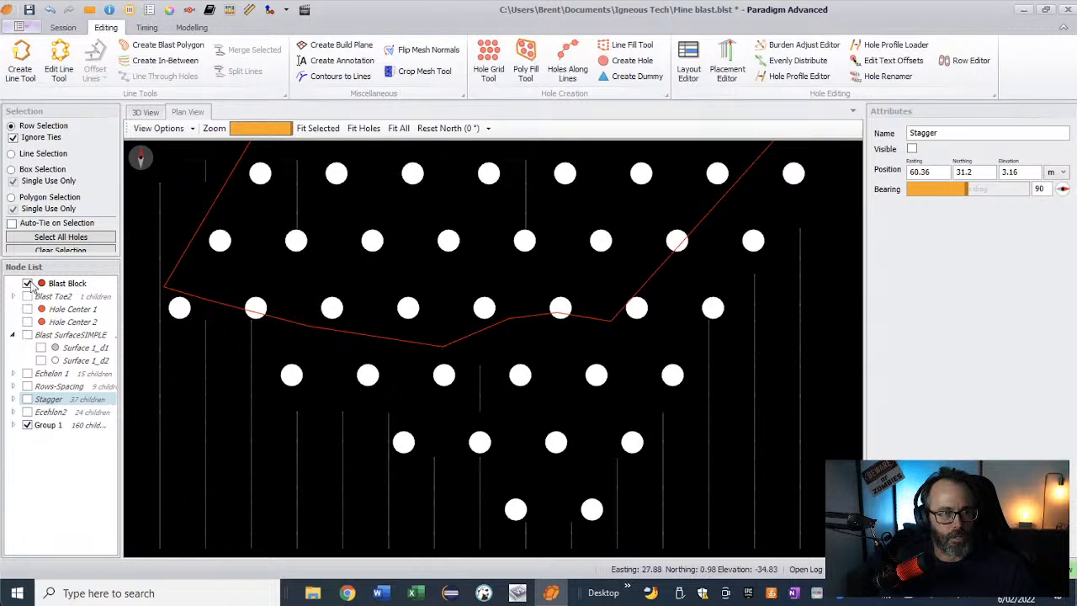
# Display the Ecehlon2, Echelon 1, Stagger and Rows-Spacing line groups over the holes, one after another
pyautogui.click(27, 412)
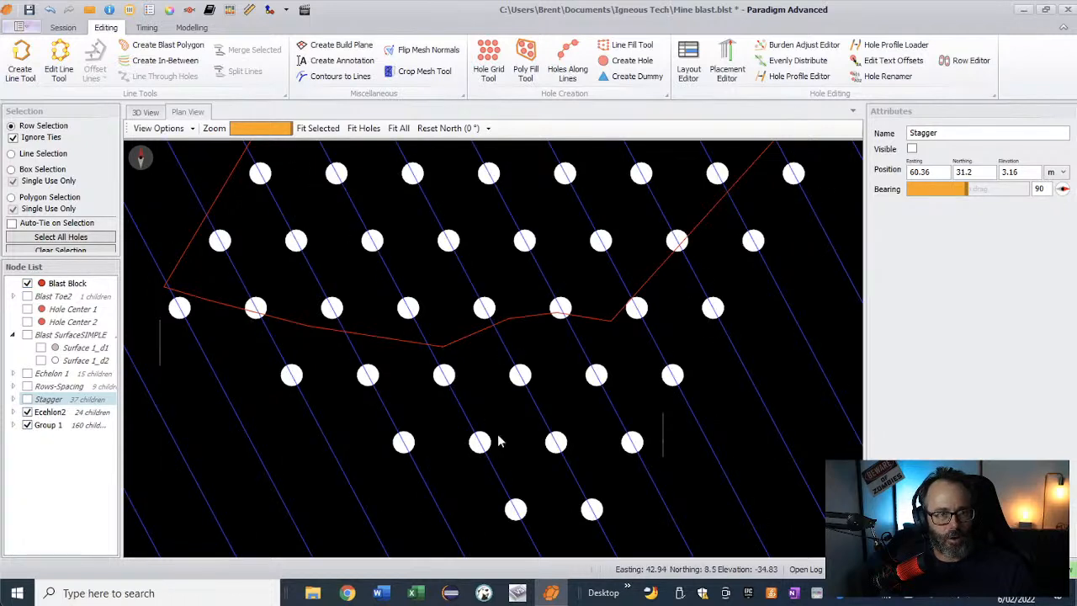
pyautogui.click(27, 373)
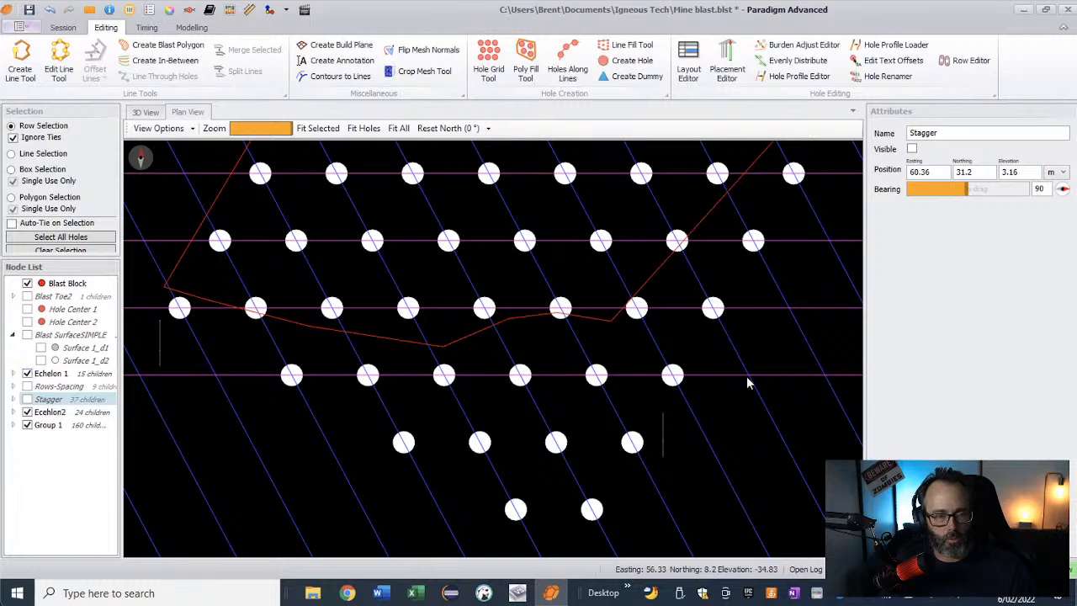
pyautogui.click(27, 399)
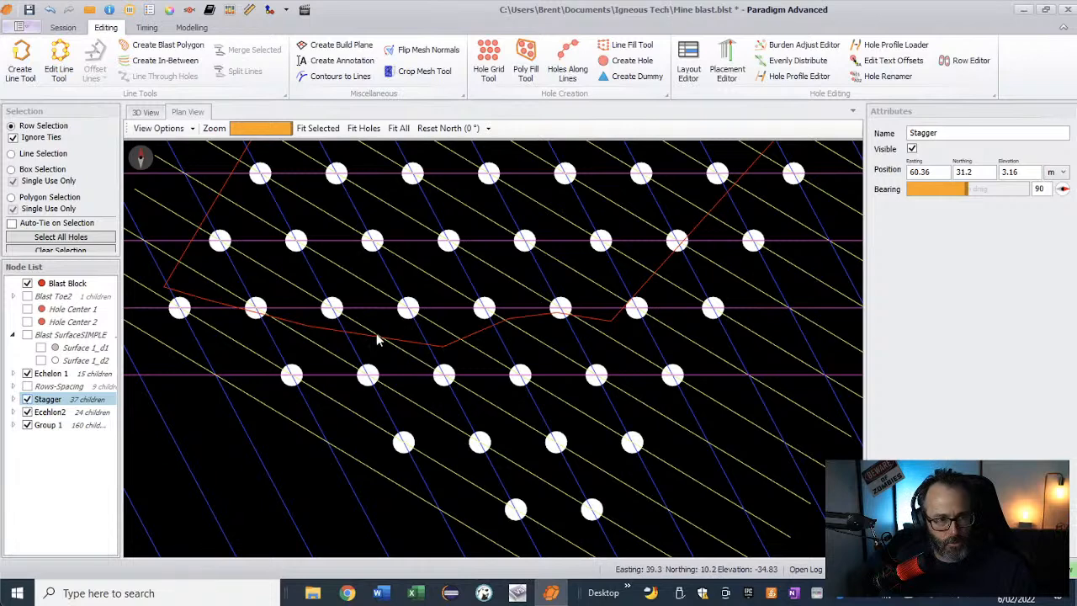
pyautogui.click(27, 386)
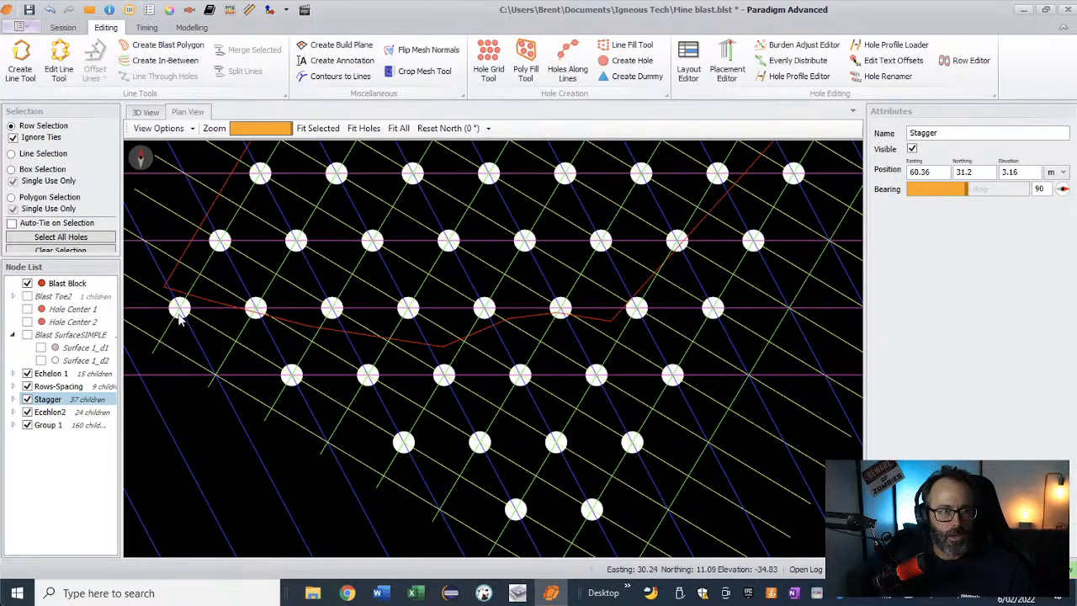
# Select hole 1 just below the block's corner and turn on the display of hole toes
pyautogui.click(179, 312)
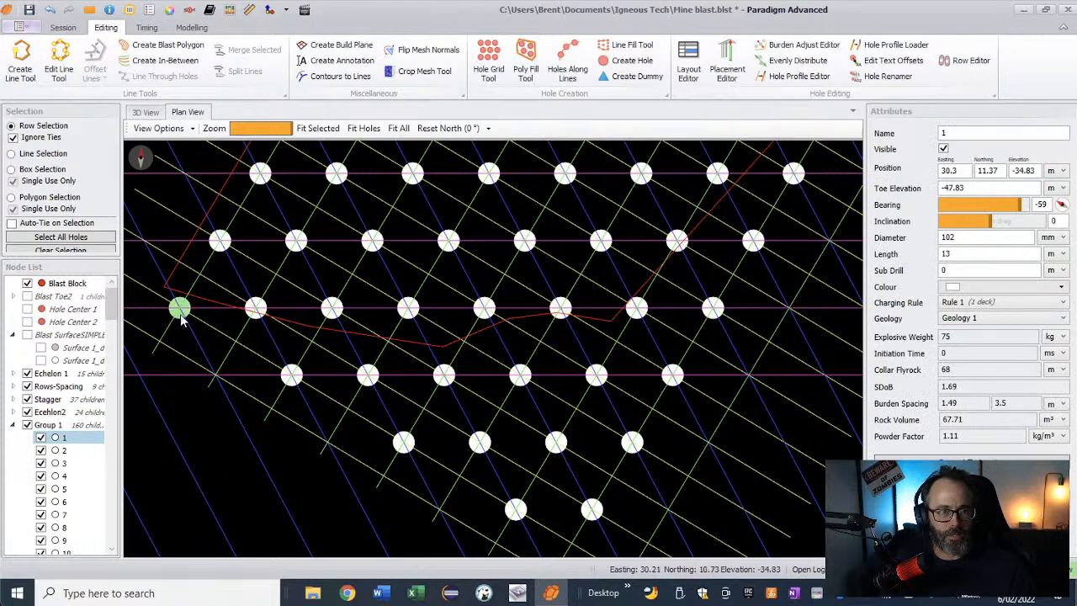
pyautogui.scroll(5, 166, 297)
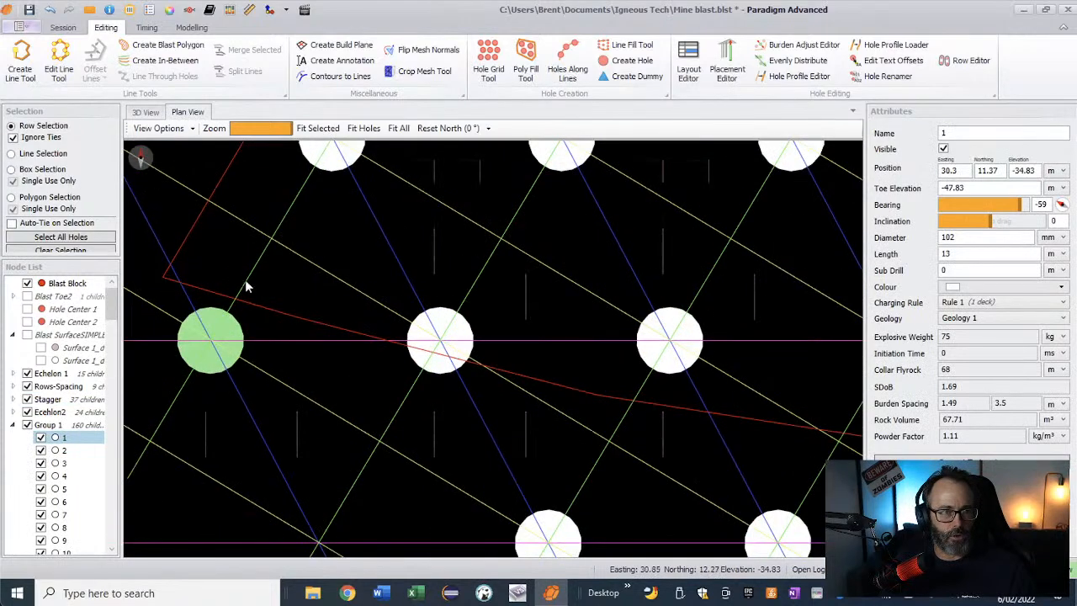
pyautogui.moveTo(192, 235); pyautogui.dragTo(498, 243, button='middle')
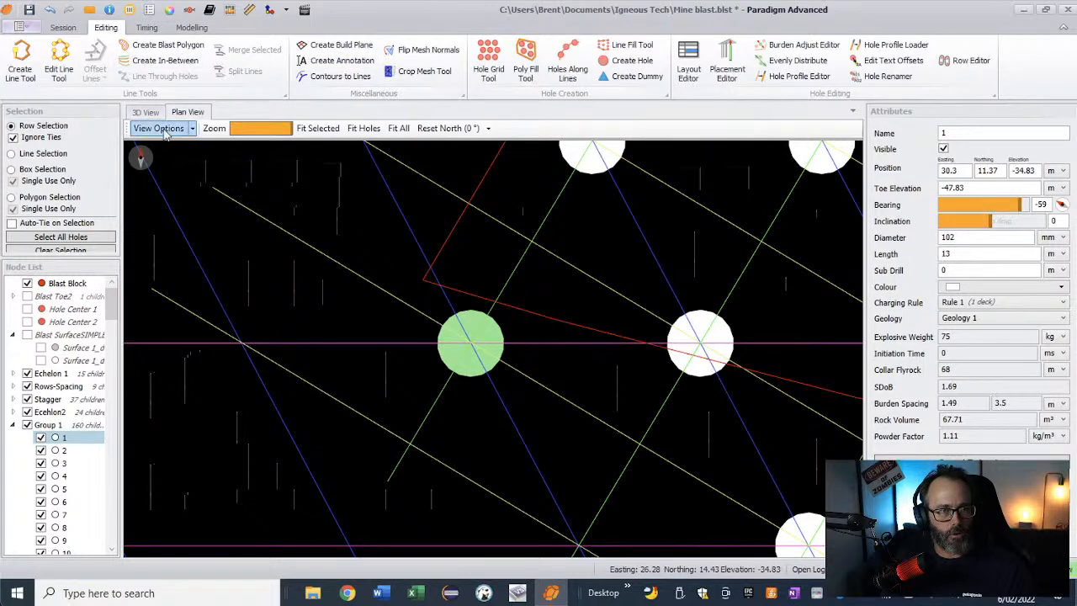
pyautogui.click(158, 127)
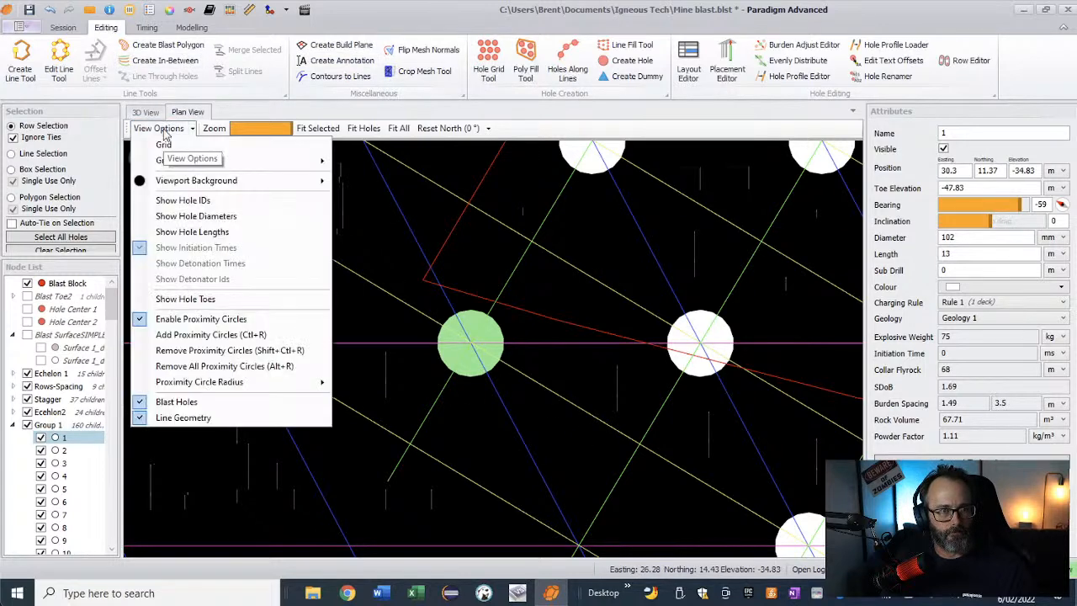
pyautogui.click(185, 299)
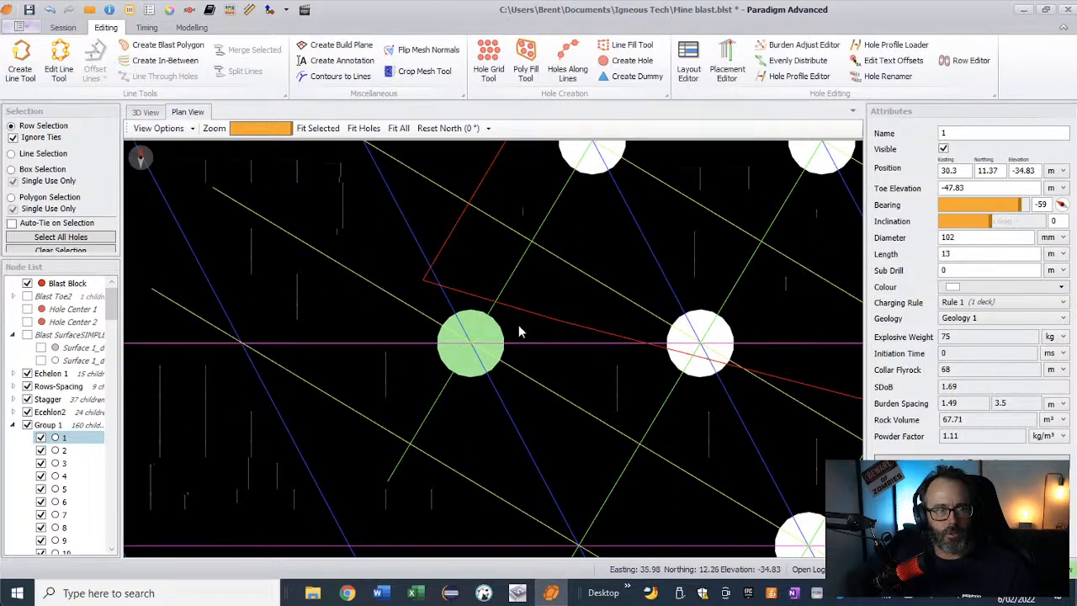
# Set hole 1's inclination to 5 and turn its bearing to -148 so the toe points down its green line
pyautogui.click(497, 341)
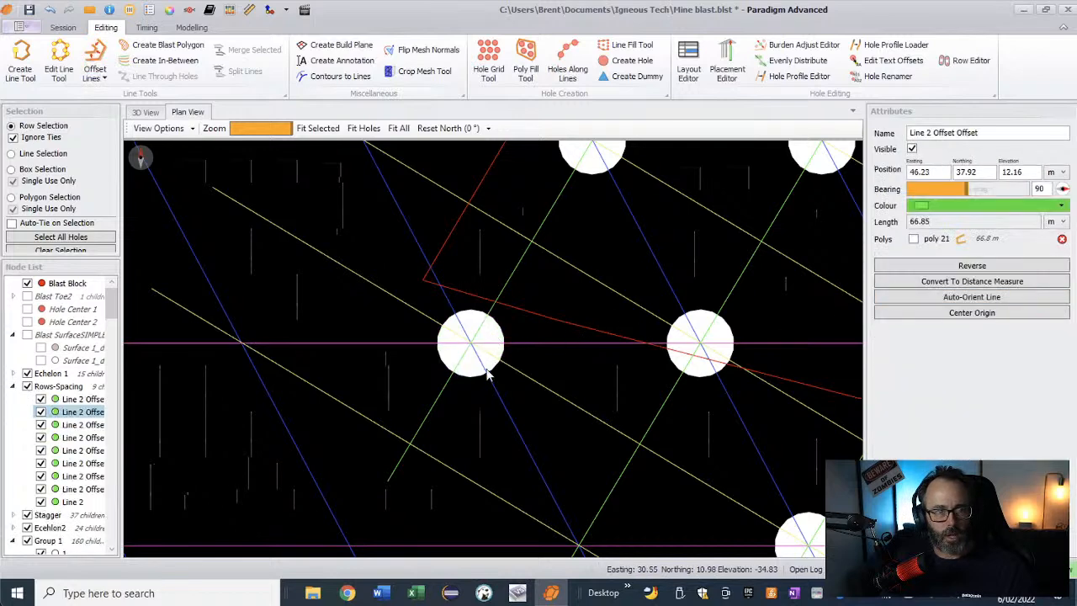
pyautogui.click(472, 369)
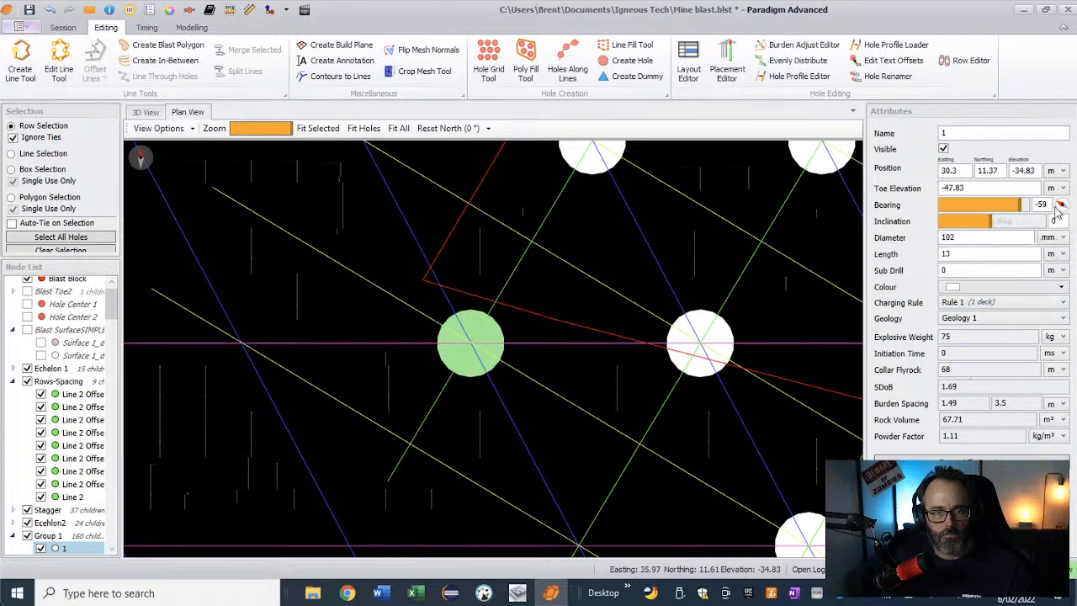
pyautogui.click(1053, 221)
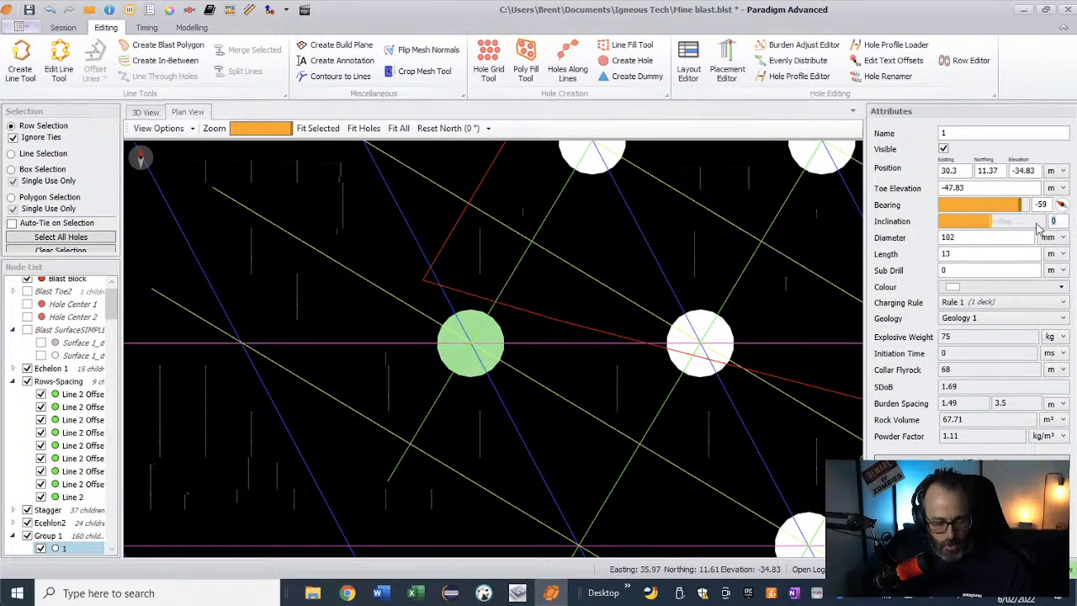
pyautogui.write('5')
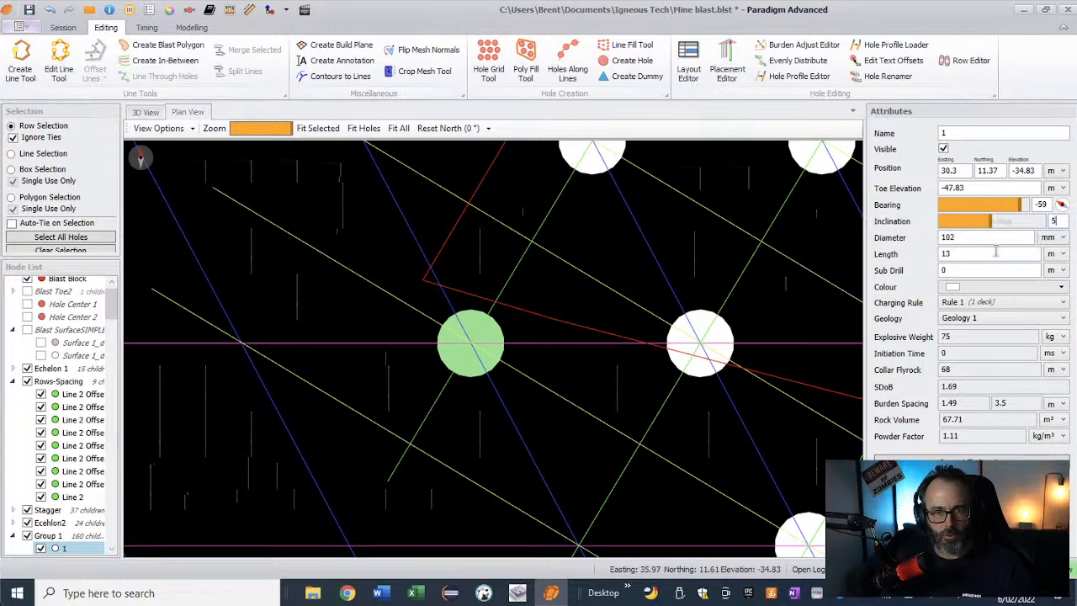
pyautogui.click(987, 238)
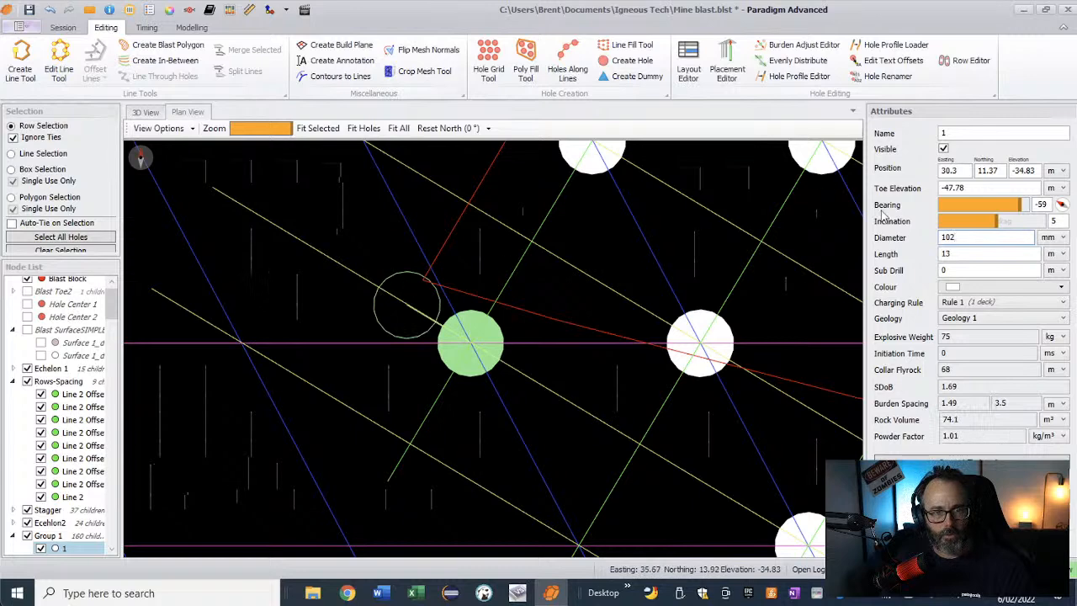
pyautogui.moveTo(1021, 205); pyautogui.dragTo(955, 222)
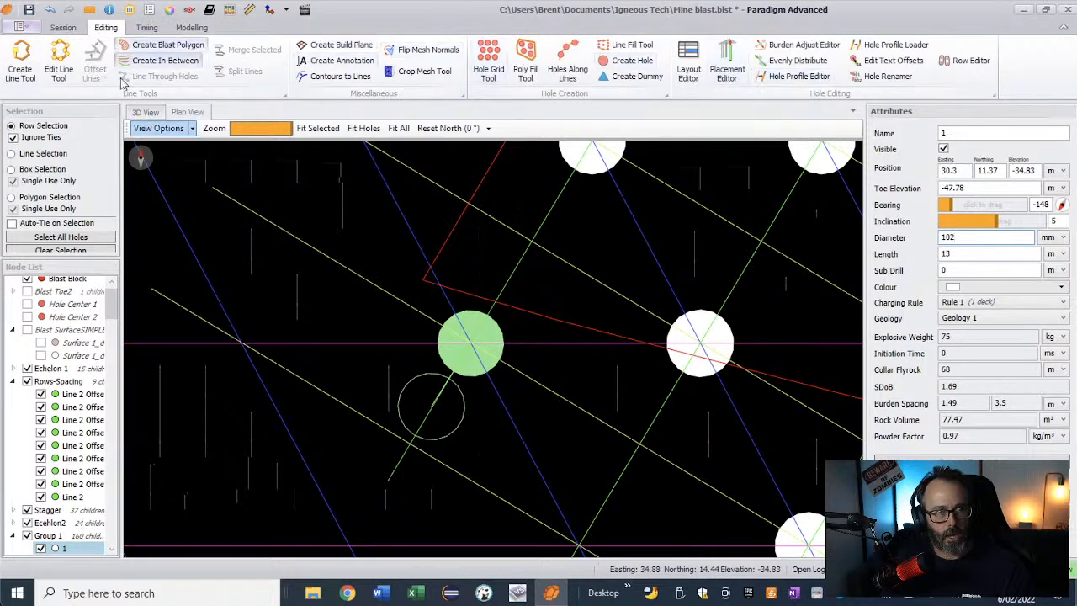
# Move hole 1 up its green line to about easting 30.91, northing 12.35, placing its toe on the original row intersection
pyautogui.click(62, 27)
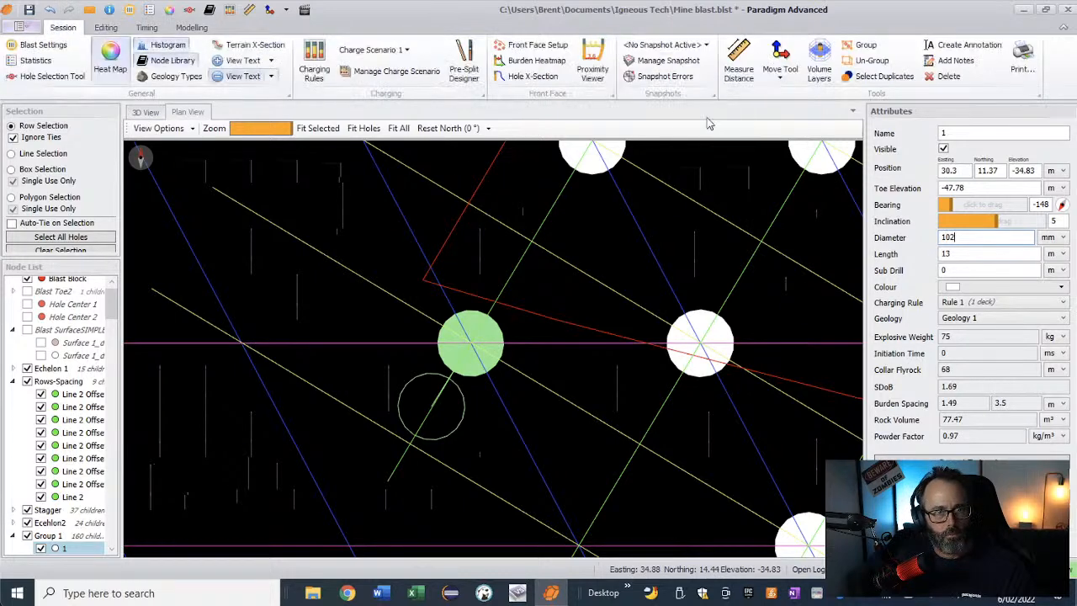
pyautogui.click(780, 57)
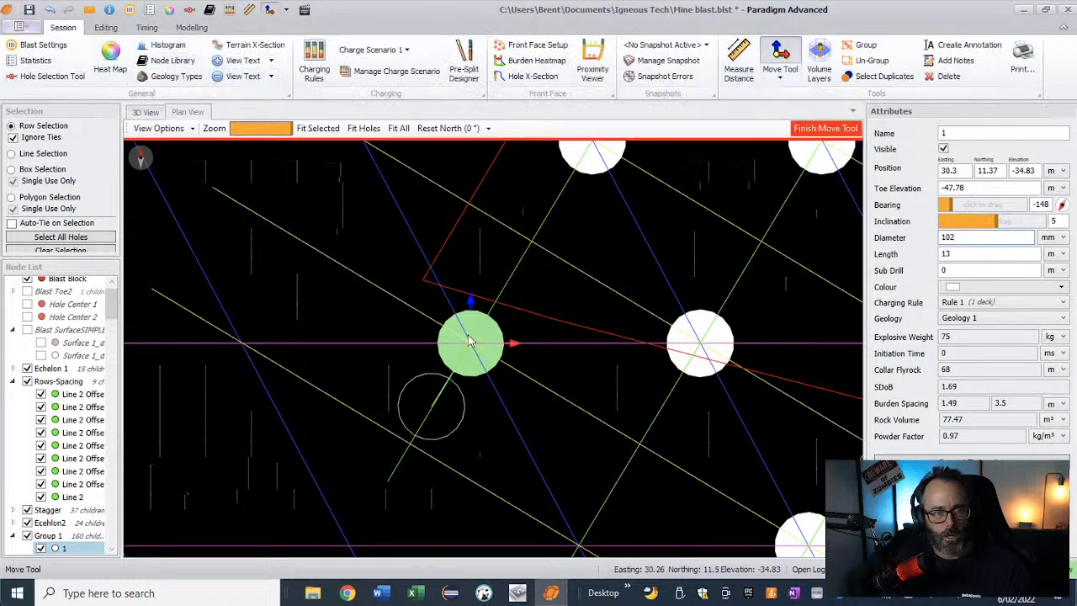
pyautogui.moveTo(508, 314); pyautogui.dragTo(511, 284)
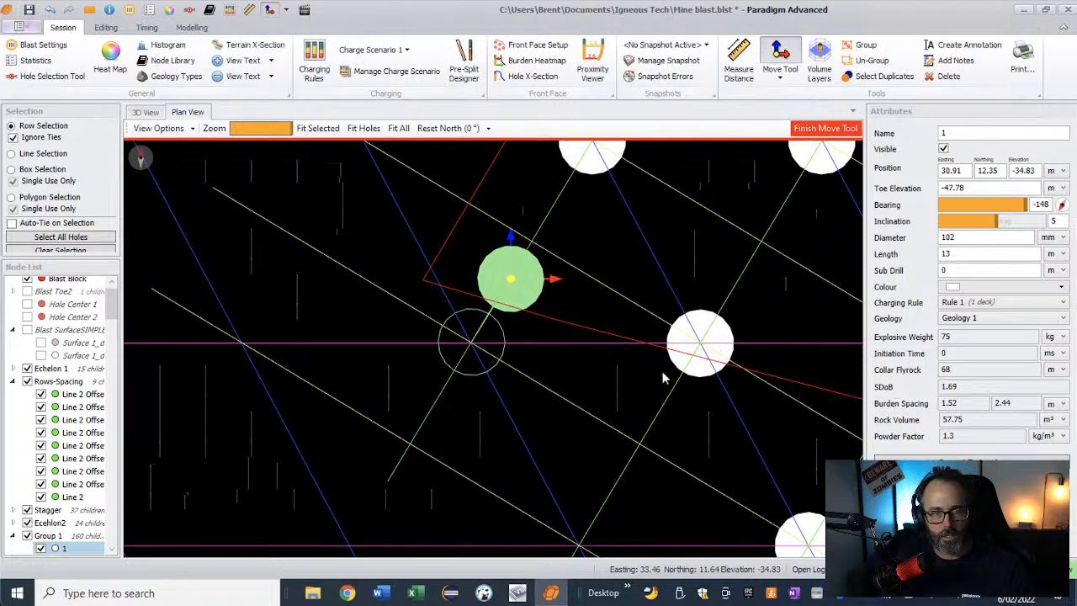
pyautogui.click(726, 338)
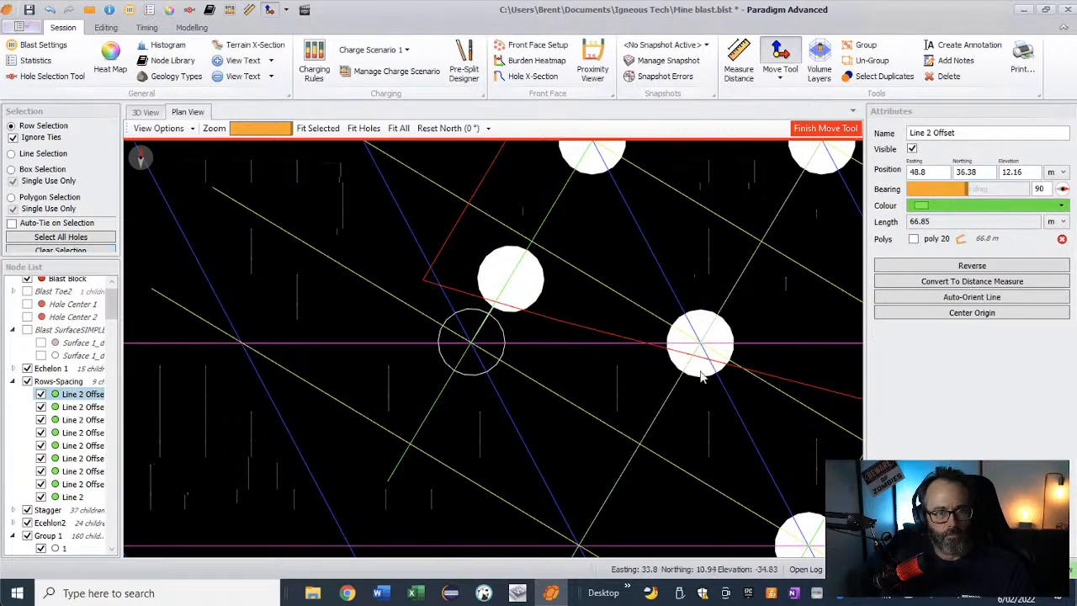
pyautogui.scroll(-2, 701, 376)
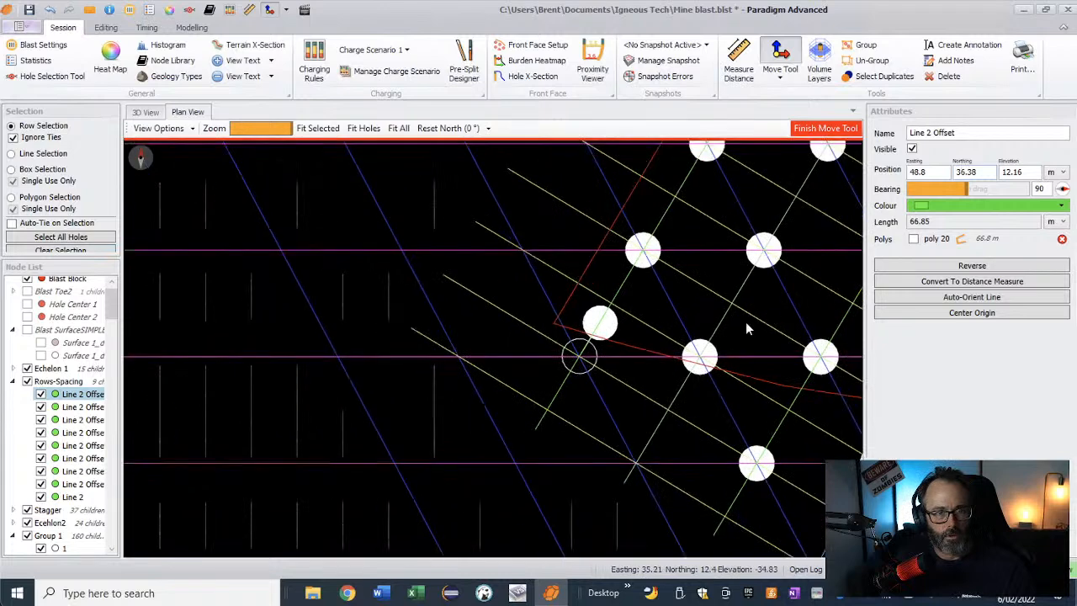
pyautogui.click(825, 128)
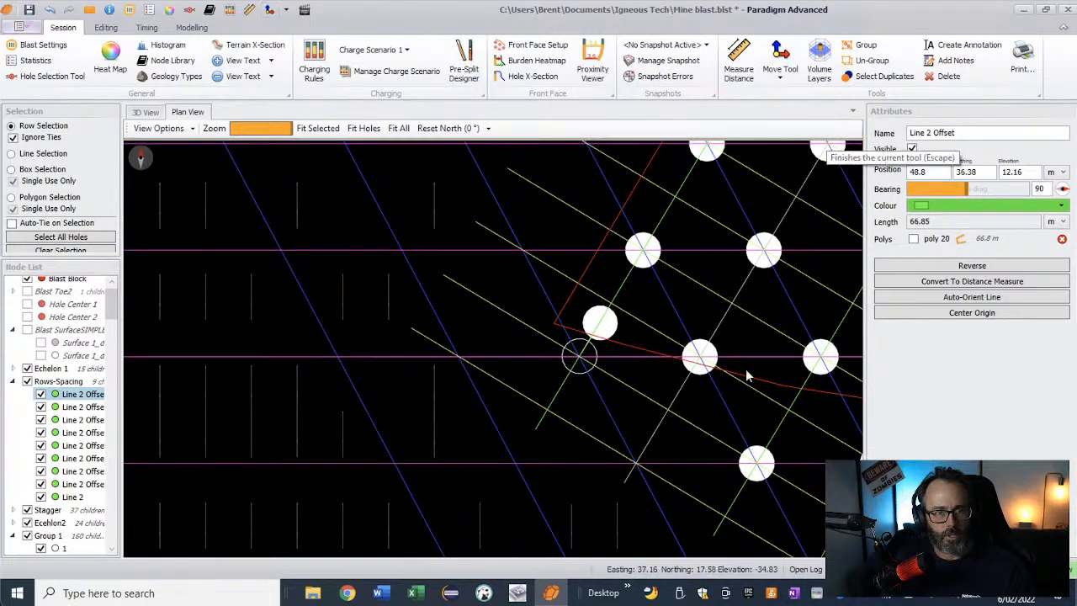
# Set the inclination of hole 21, beside hole 1 on the same row, to 5 and its bearing to -148
pyautogui.scroll(2, 711, 362)
pyautogui.click(705, 347)
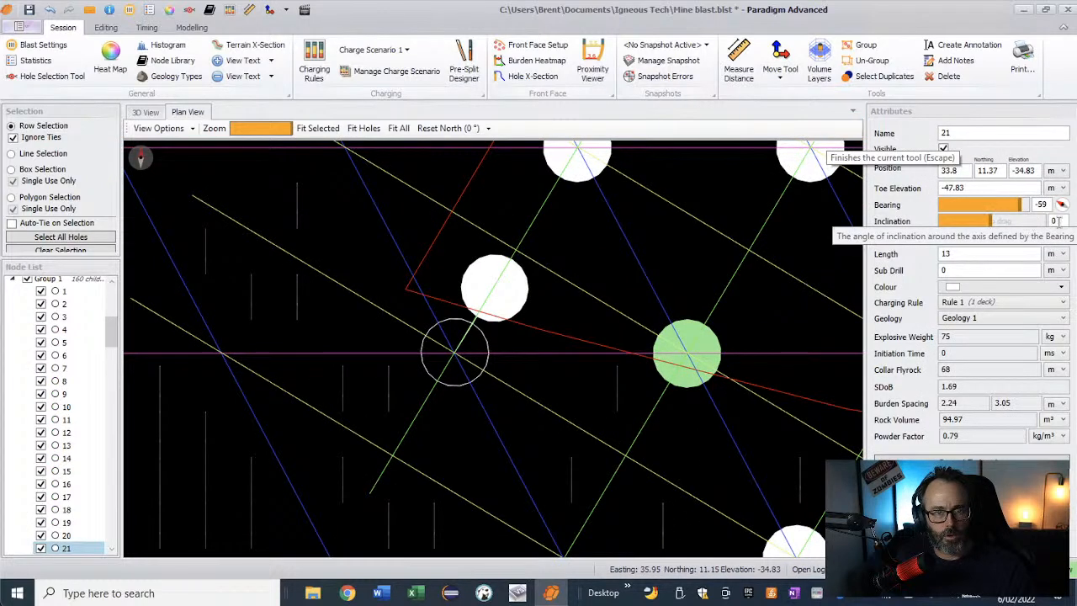
pyautogui.moveTo(1057, 221); pyautogui.dragTo(1036, 226)
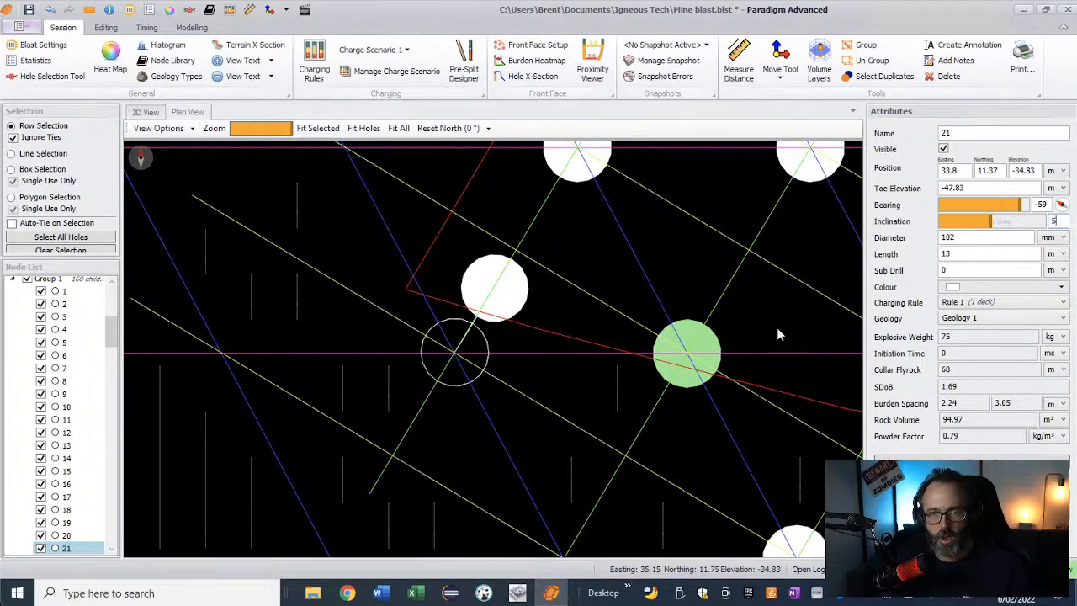
pyautogui.press('Return')
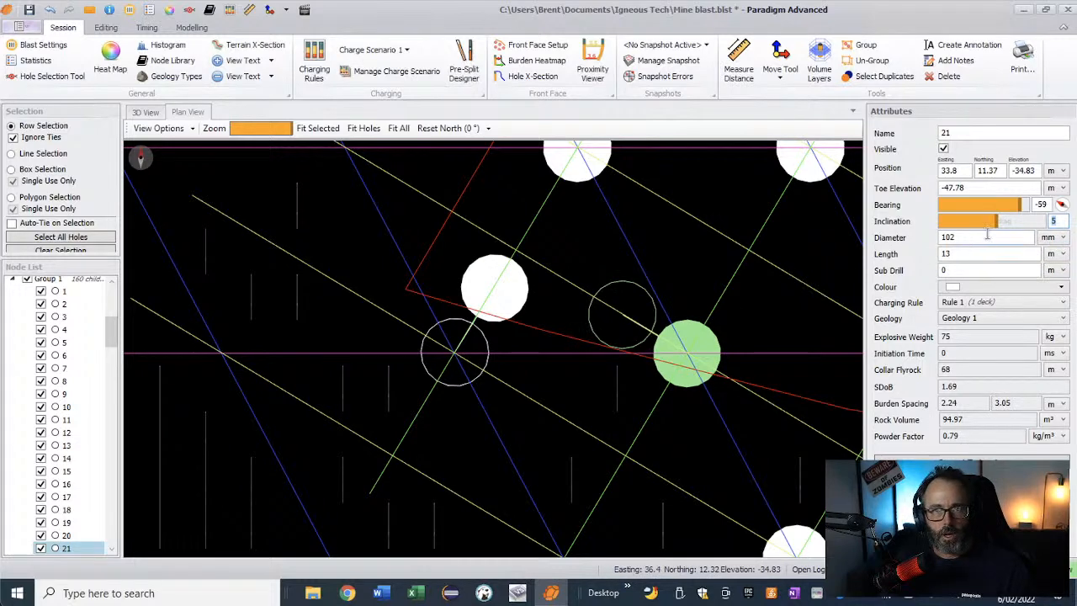
pyautogui.moveTo(1024, 207); pyautogui.dragTo(955, 238)
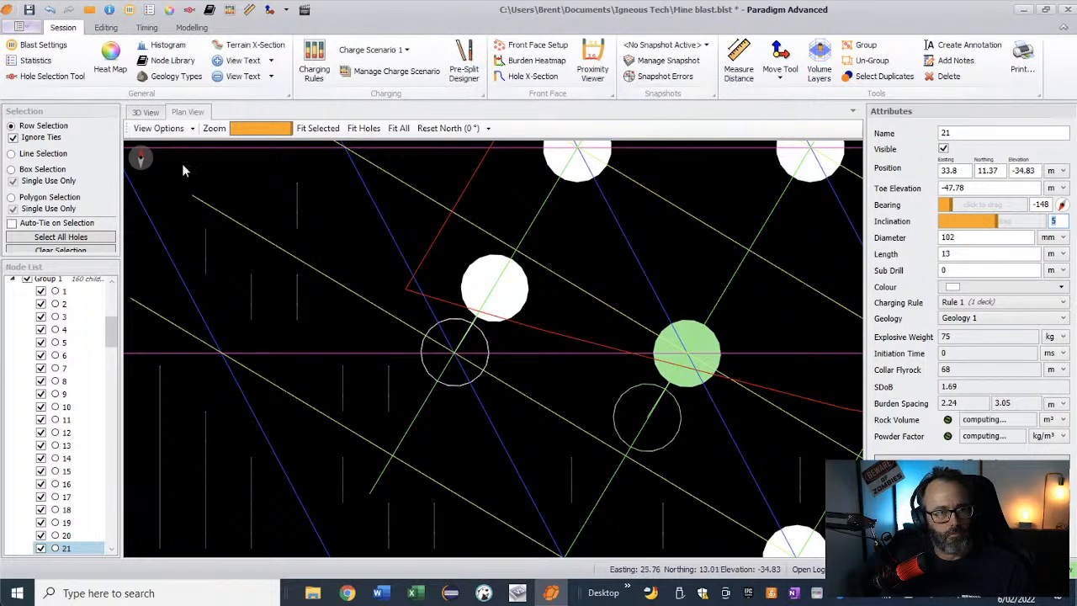
# Move hole 21 up its green line to about easting 34.39, northing 12.32, placing its toe on the original row intersection
pyautogui.click(781, 53)
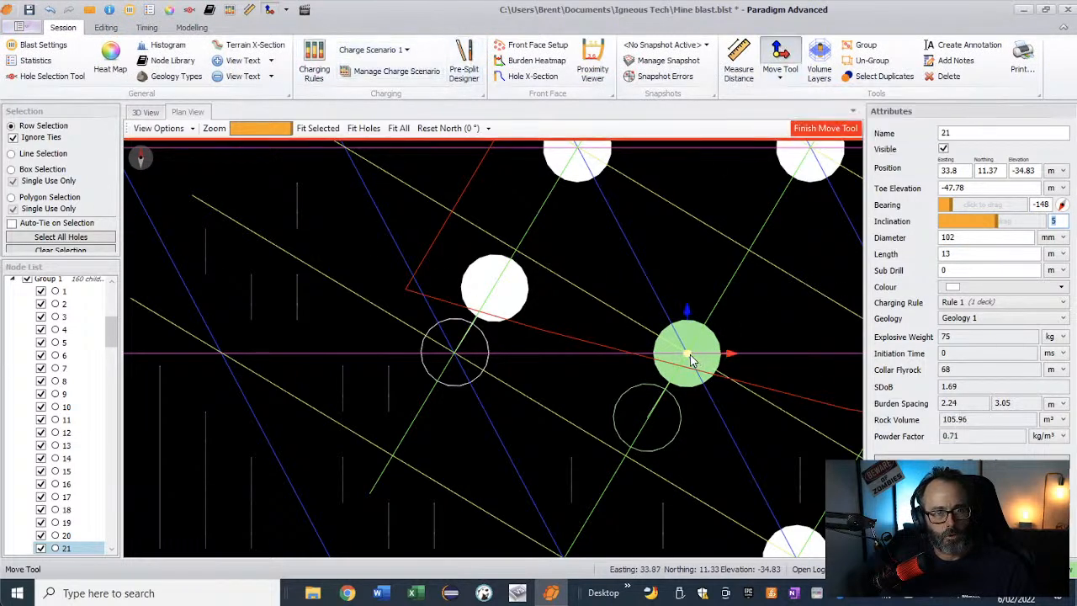
pyautogui.moveTo(688, 357); pyautogui.dragTo(774, 313)
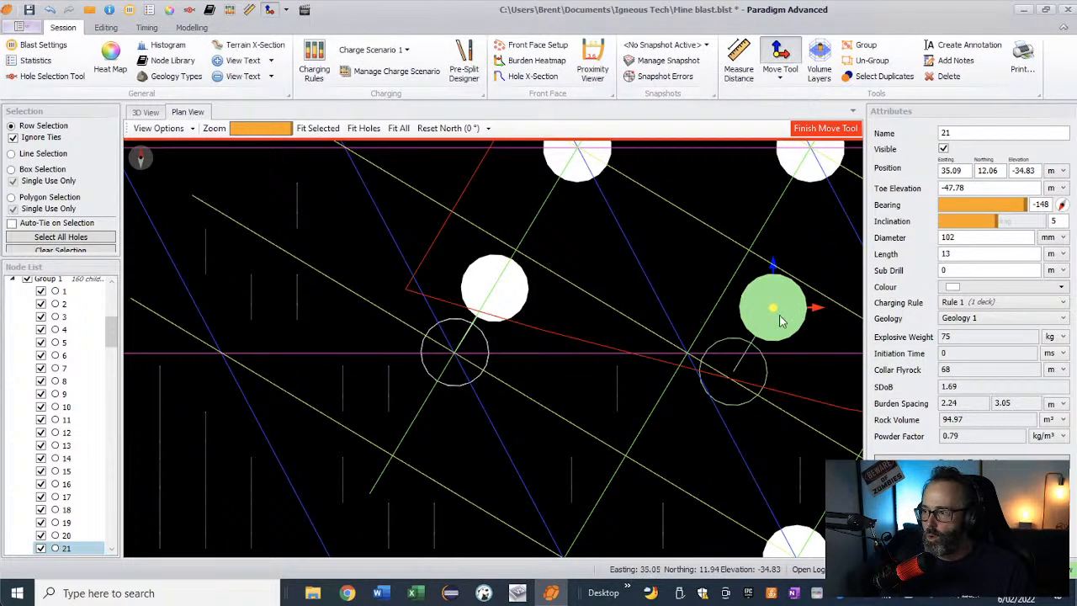
pyautogui.moveTo(774, 308); pyautogui.dragTo(729, 295)
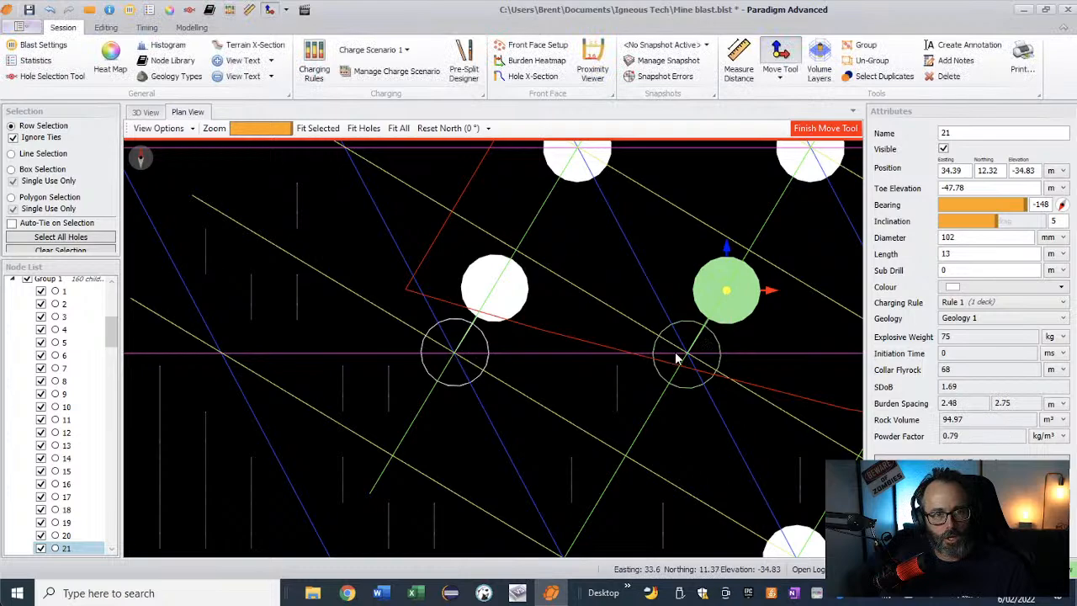
pyautogui.scroll(-3, 546, 437)
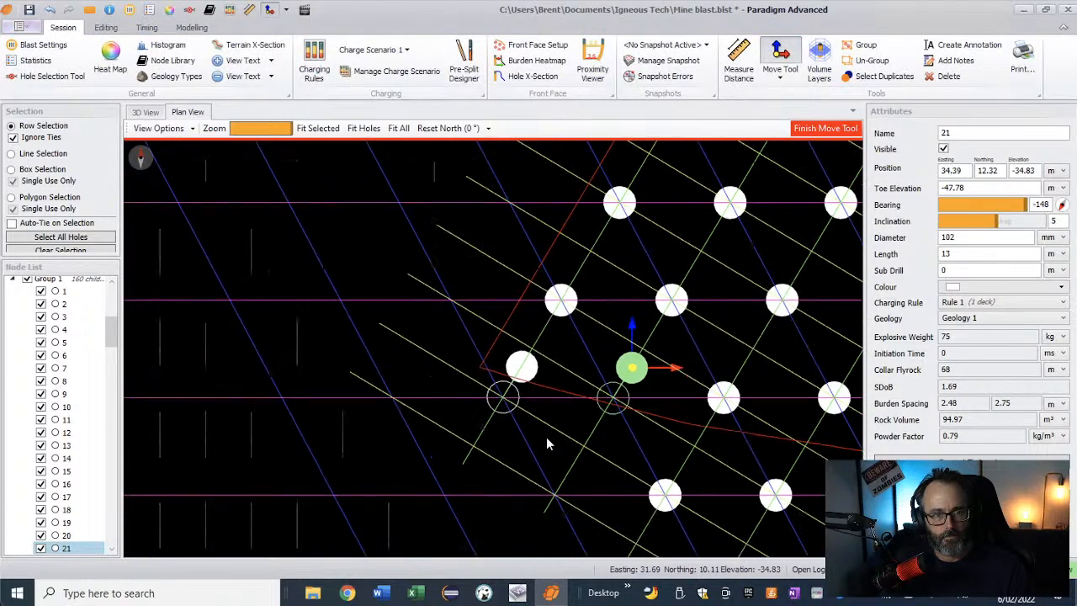
pyautogui.scroll(3, 659, 385)
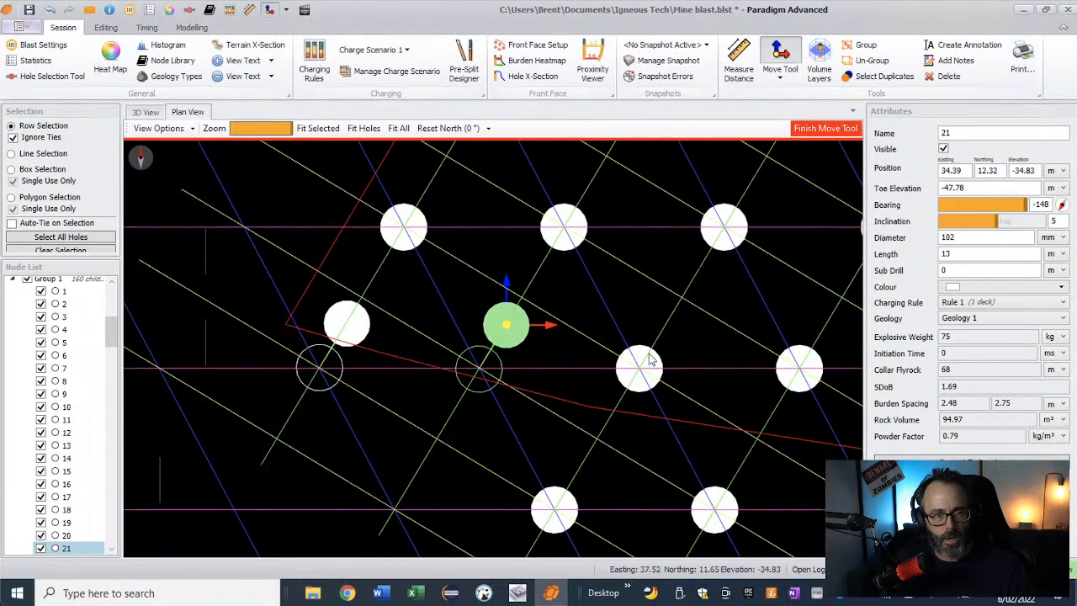
# Delete hole 41, the first hole in the row below the block outline
pyautogui.click(555, 508)
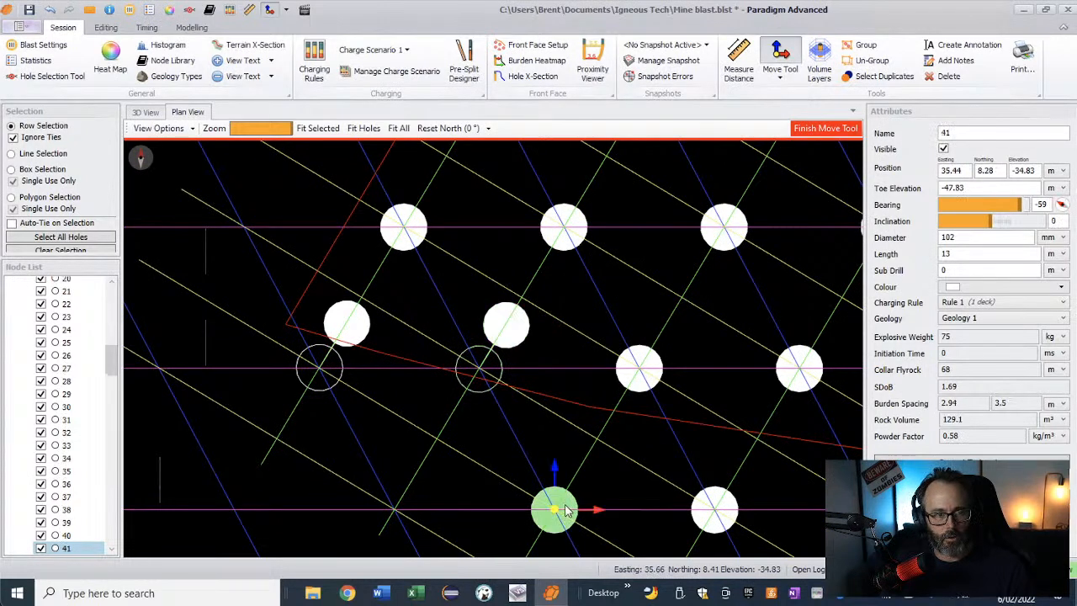
pyautogui.rightClick(85, 551)
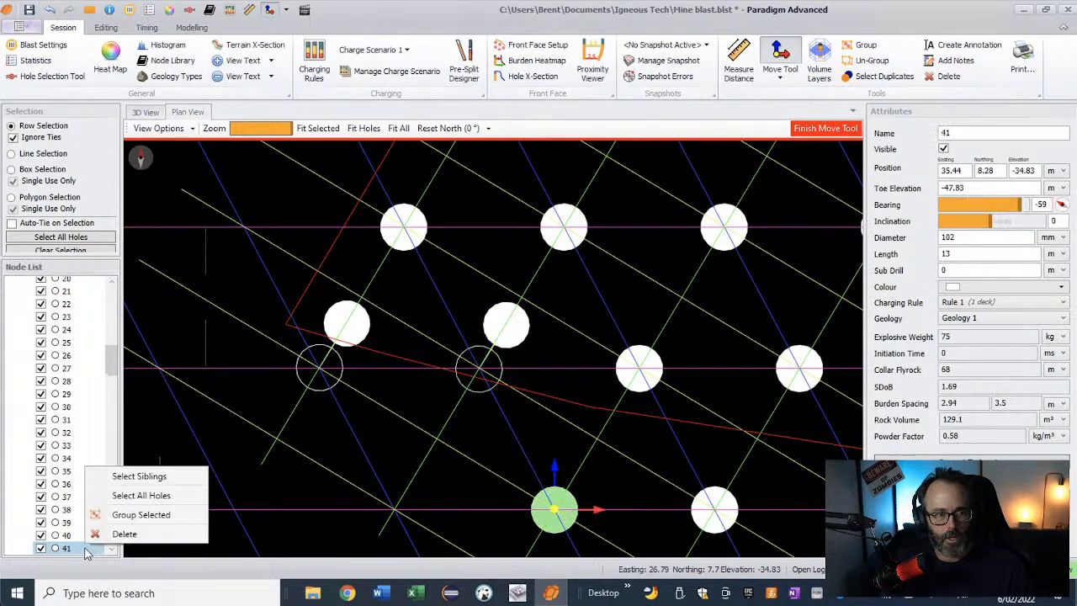
pyautogui.click(133, 531)
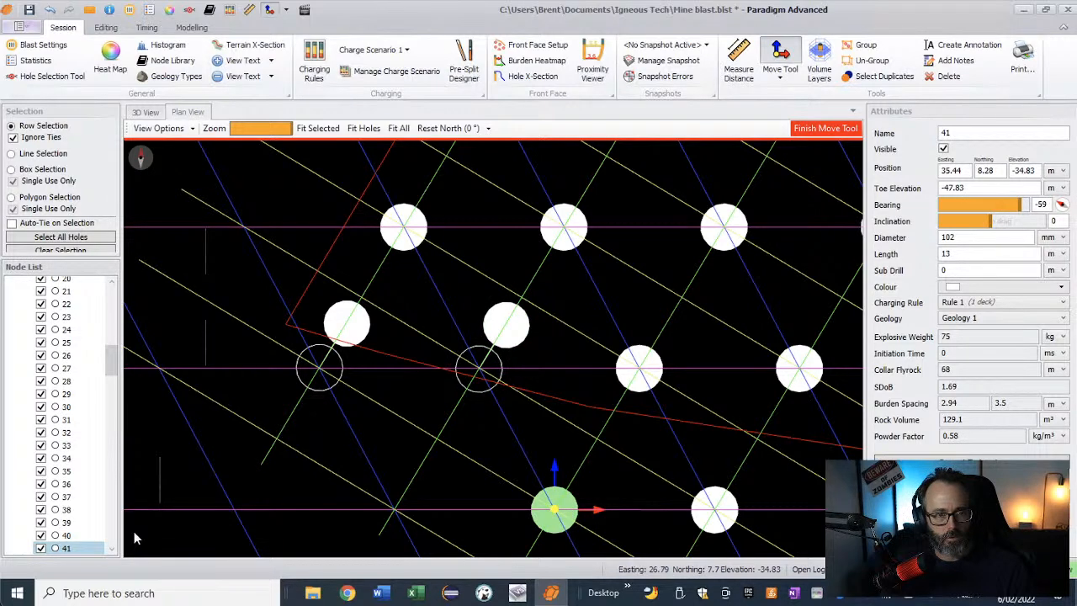
# Delete hole 61, the next hole outside the block outline in the row below
pyautogui.scroll(-1, 560, 434)
pyautogui.scroll(-2, 561, 433)
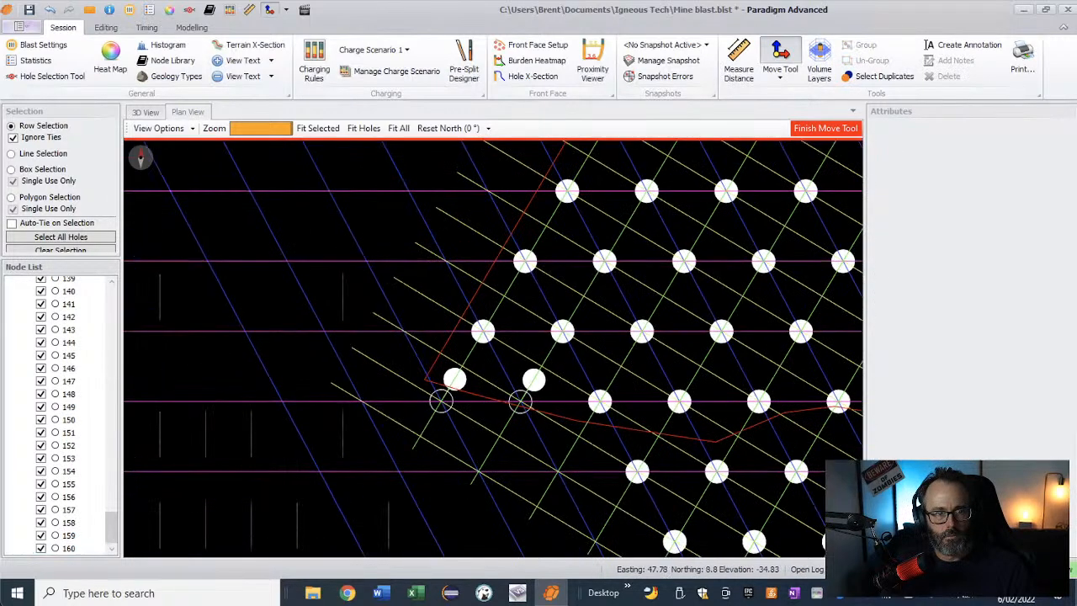
pyautogui.scroll(-2, 538, 435)
pyautogui.scroll(5, 647, 439)
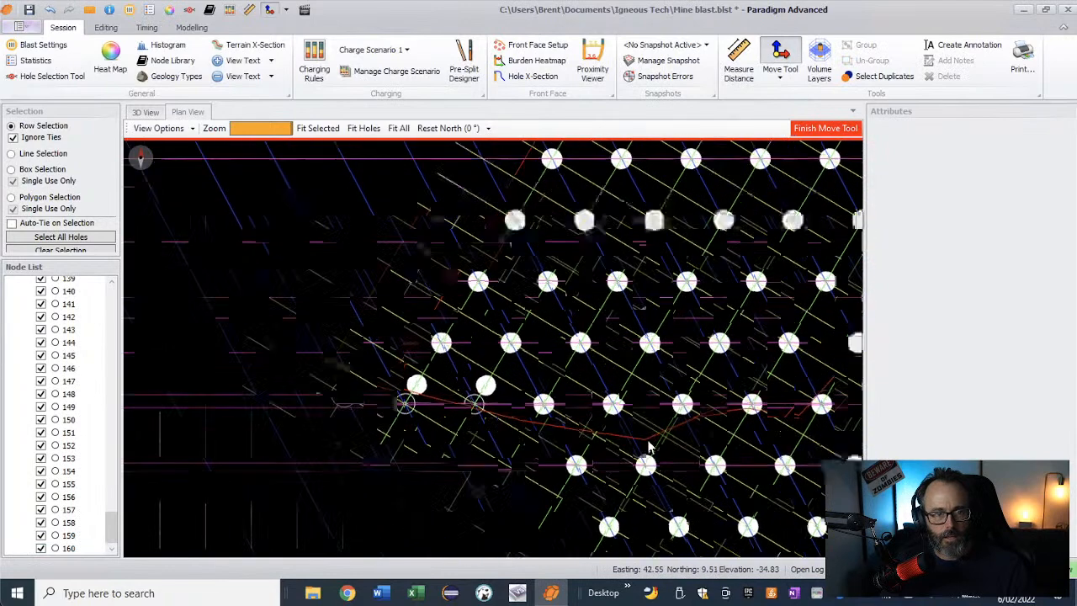
pyautogui.scroll(1, 647, 439)
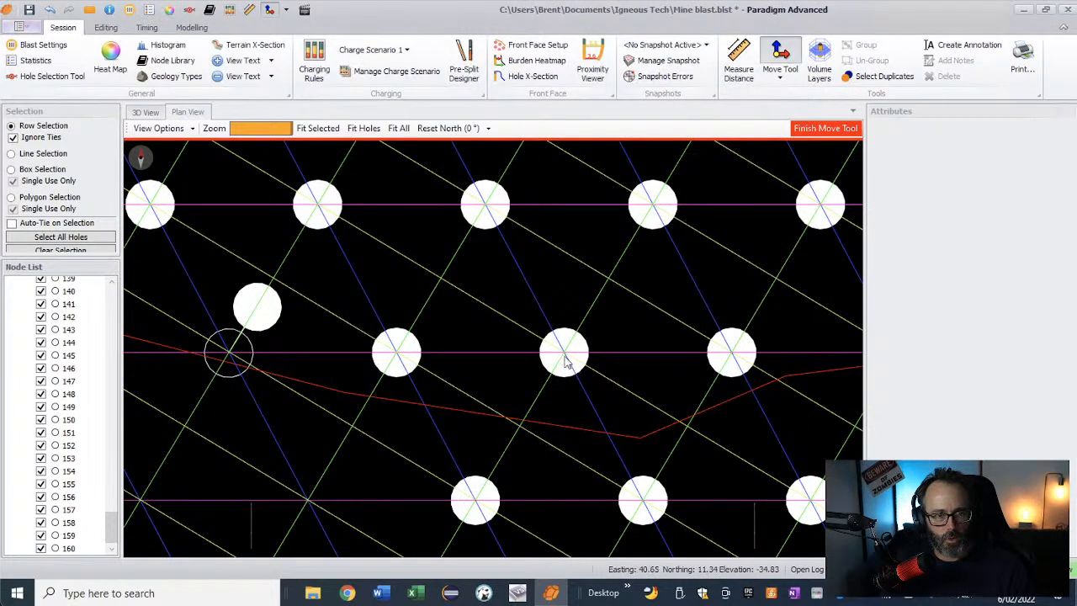
pyautogui.click(490, 500)
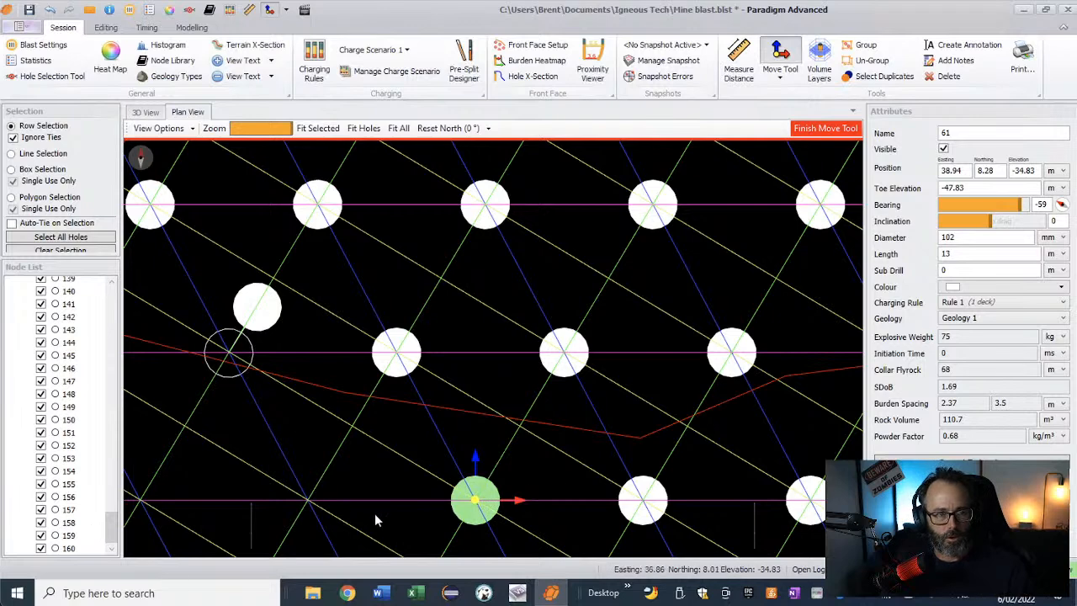
pyautogui.moveTo(112, 522); pyautogui.dragTo(105, 392)
pyautogui.rightClick(72, 446)
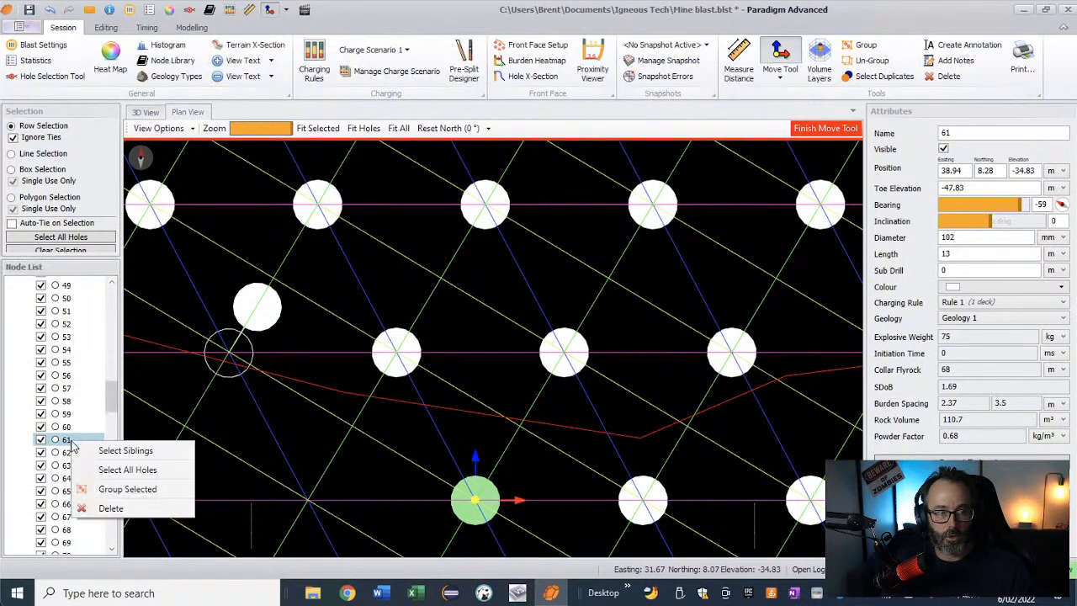
pyautogui.click(133, 511)
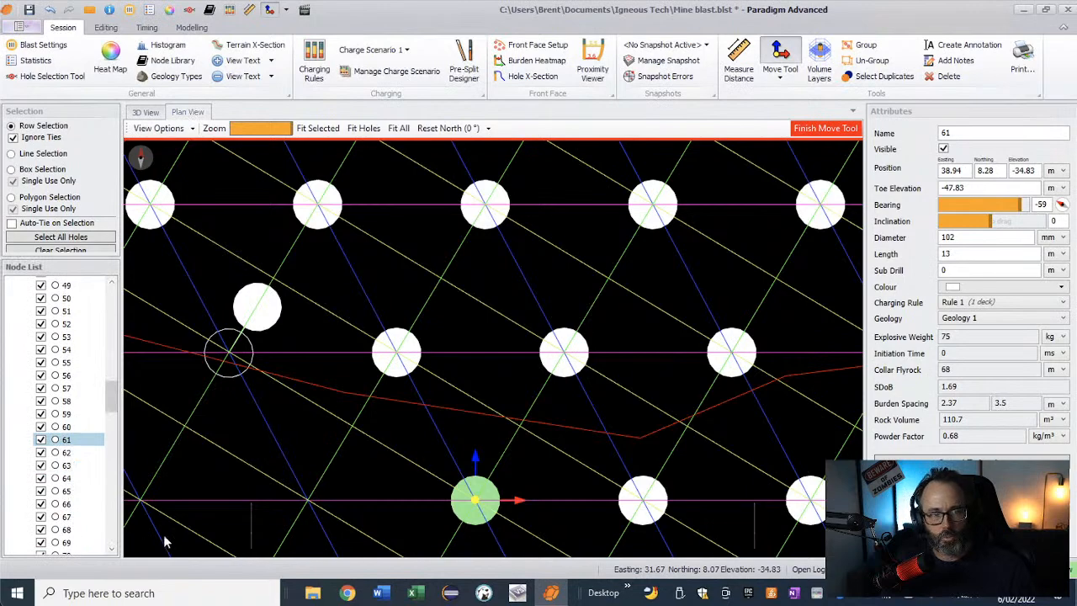
pyautogui.click(660, 498)
pyautogui.scroll(-4, 658, 495)
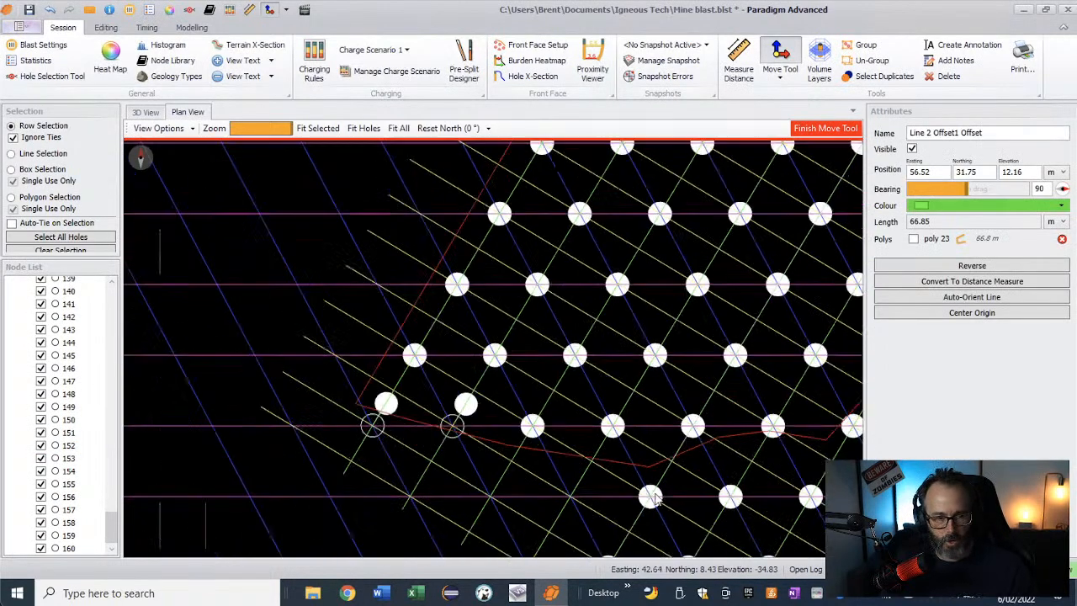
pyautogui.scroll(-3, 623, 459)
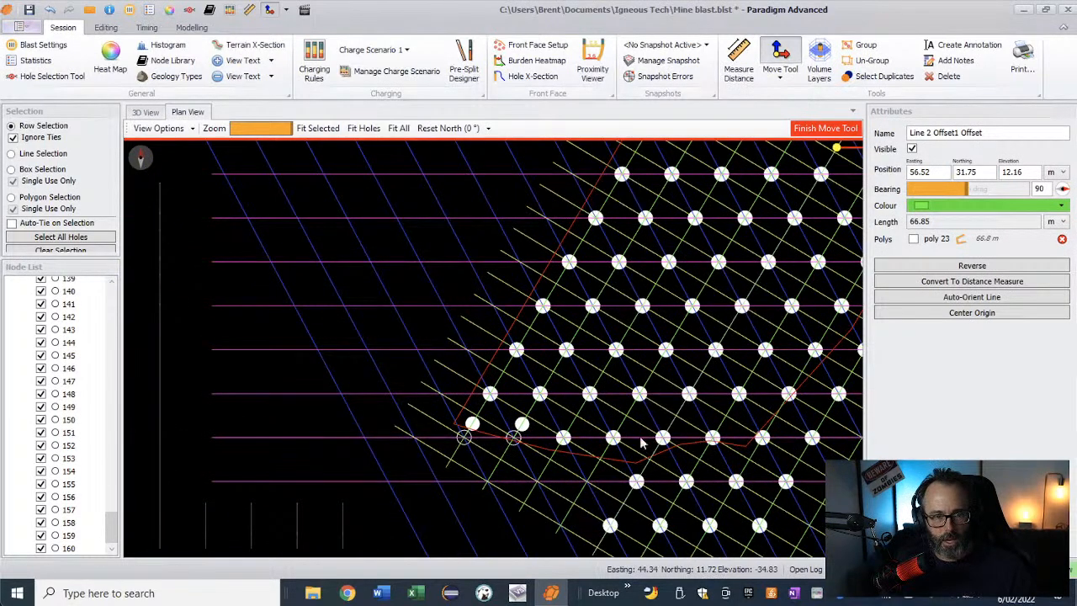
pyautogui.click(610, 526)
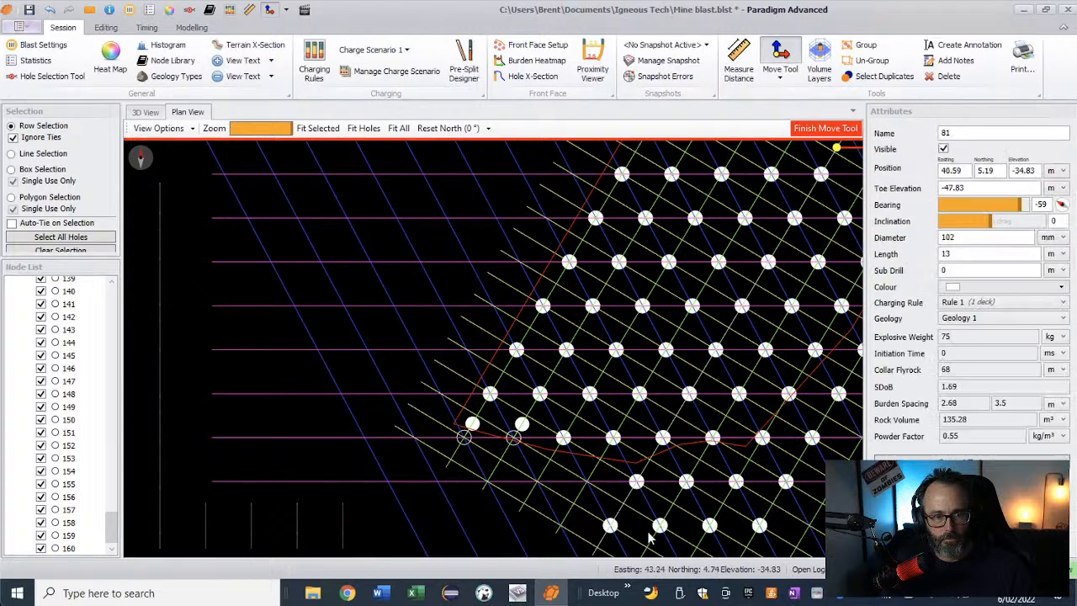
# Set the inclination of hole 124, at the block outline's southeastern corner, to 10
pyautogui.click(763, 439)
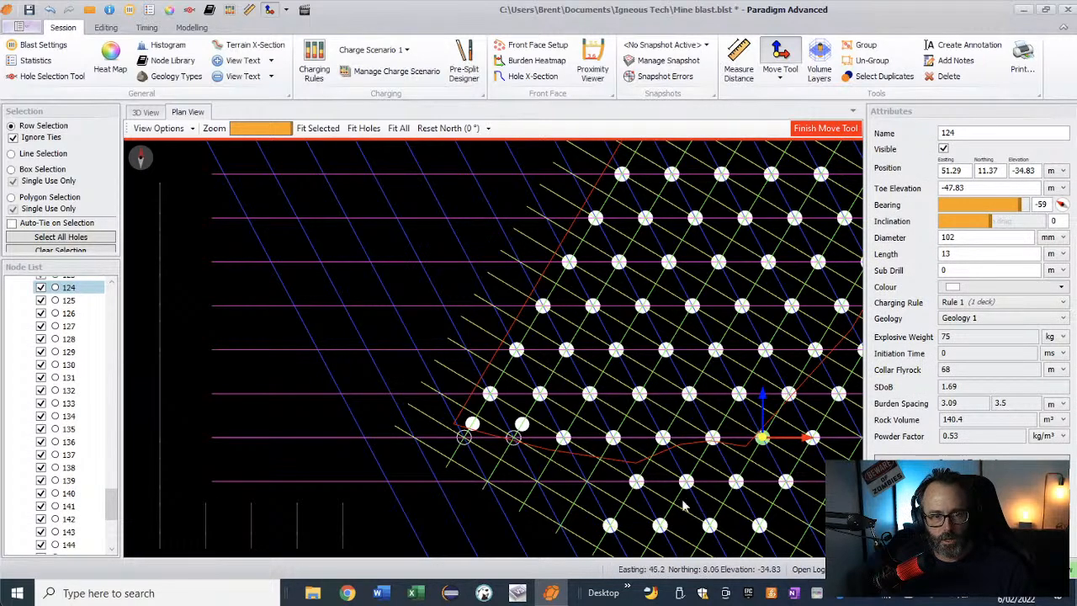
pyautogui.scroll(5, 844, 427)
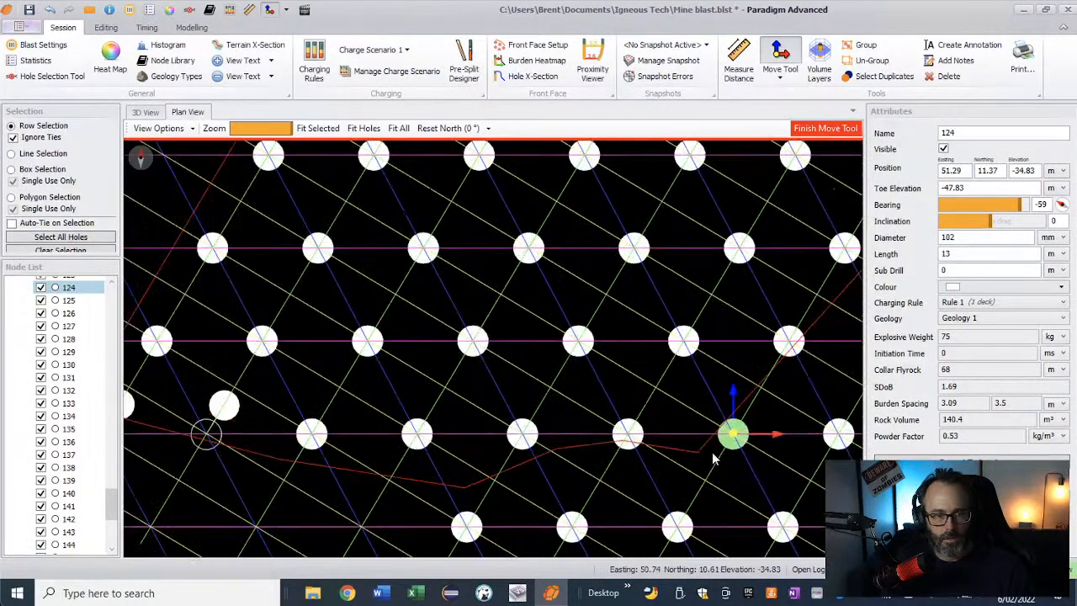
pyautogui.scroll(2, 783, 427)
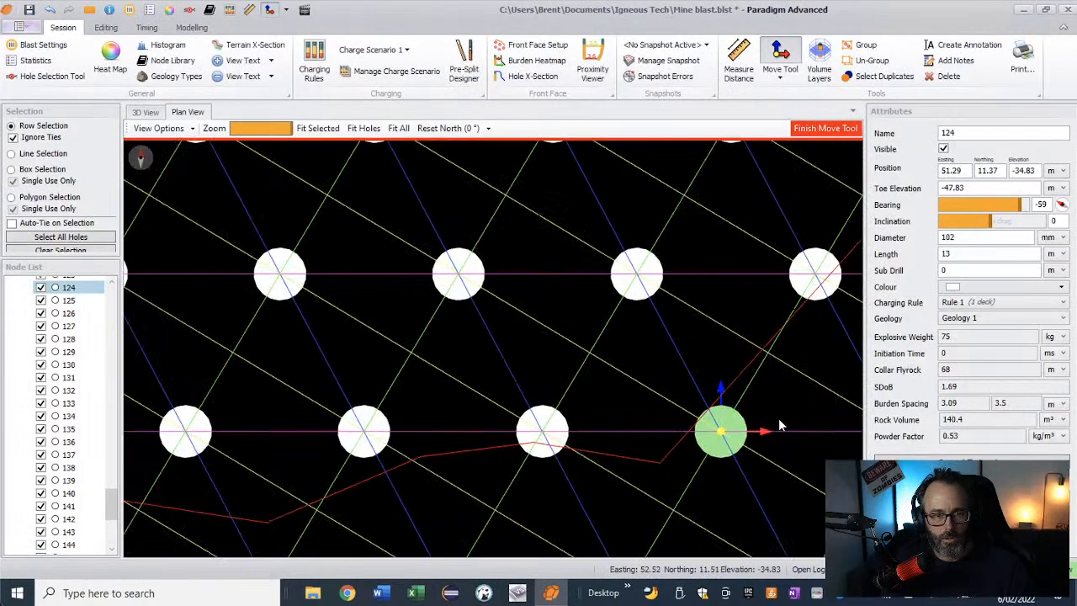
pyautogui.moveTo(778, 418); pyautogui.dragTo(532, 316, button='middle')
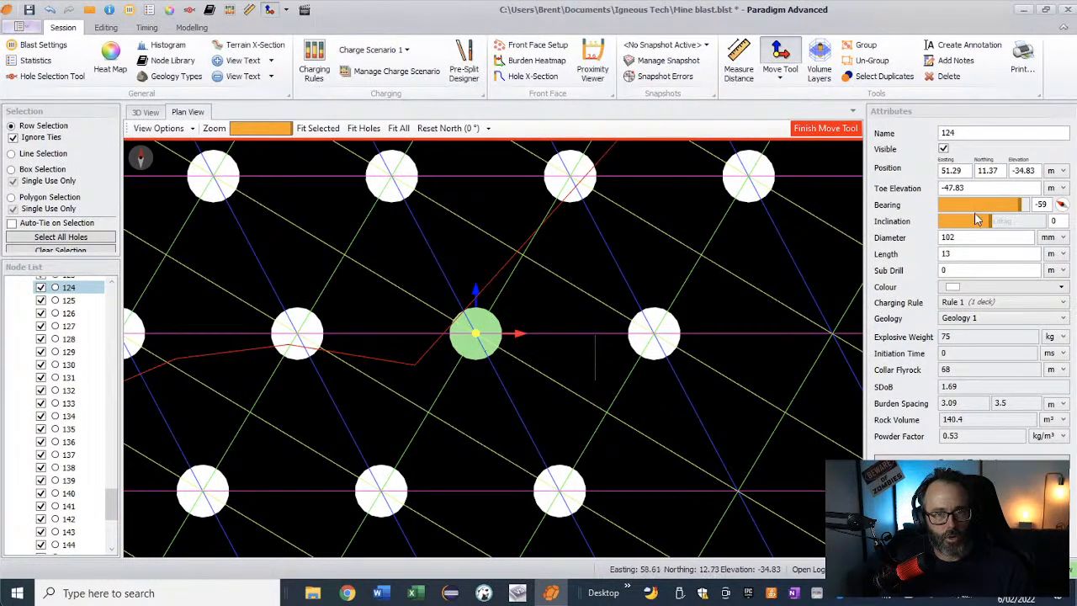
pyautogui.moveTo(1062, 219); pyautogui.dragTo(1034, 219)
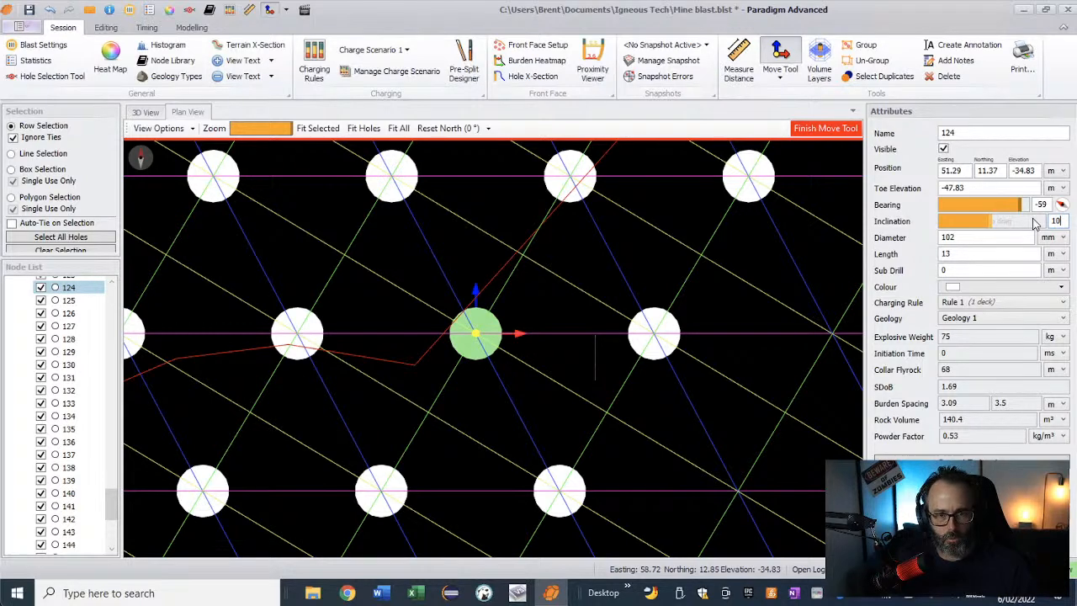
pyautogui.press('Return')
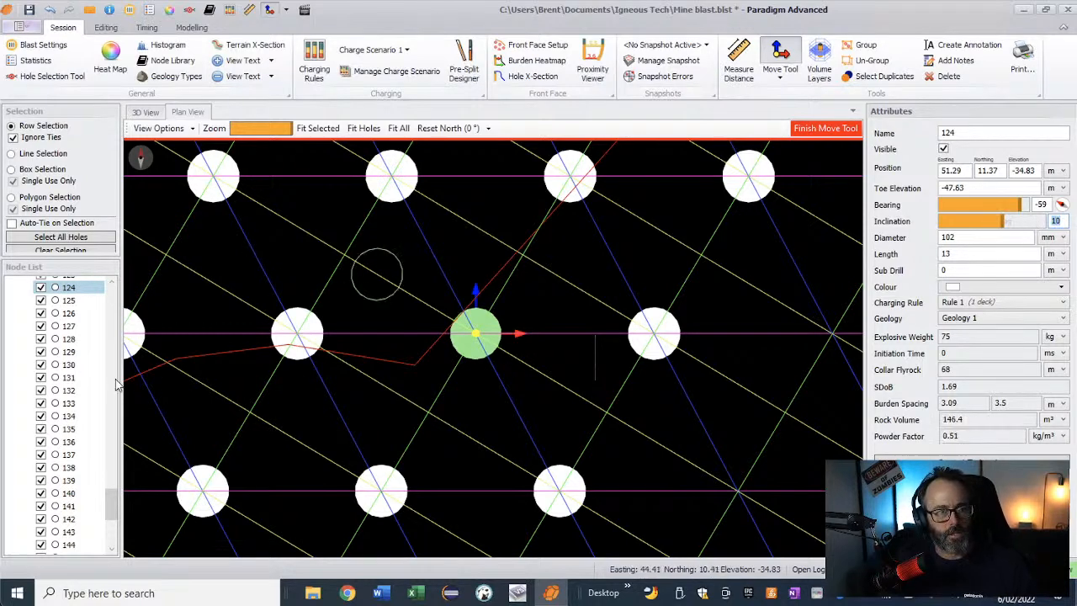
pyautogui.moveTo(118, 515); pyautogui.dragTo(118, 506)
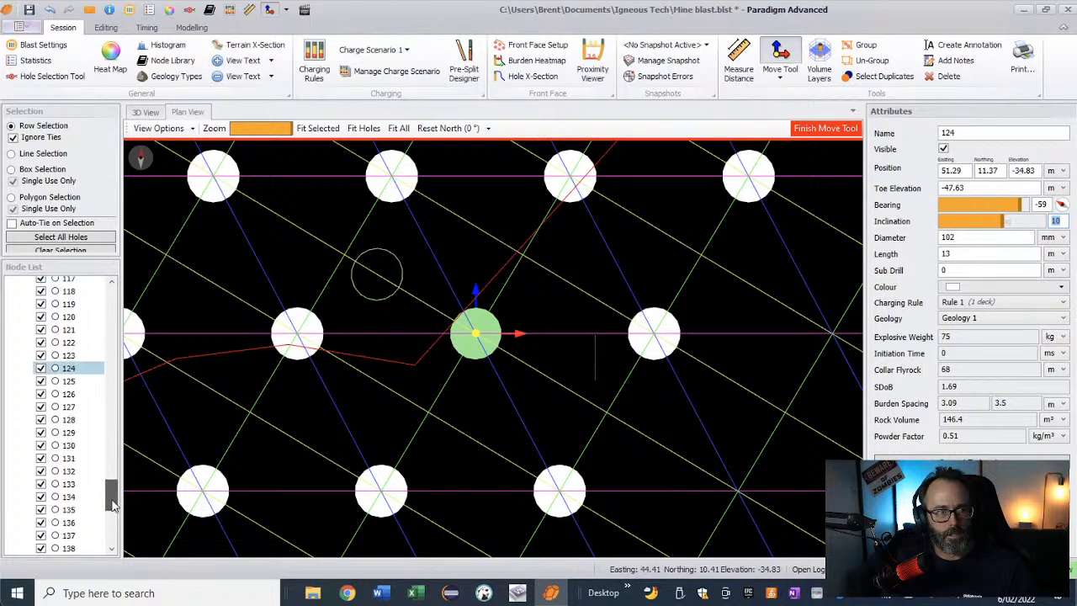
# Set hole 124's bearing to 121 and move it up the yellow line to about easting 49.36, northing 12.52, placing its toe on the original intersection
pyautogui.moveTo(1020, 206); pyautogui.dragTo(977, 209)
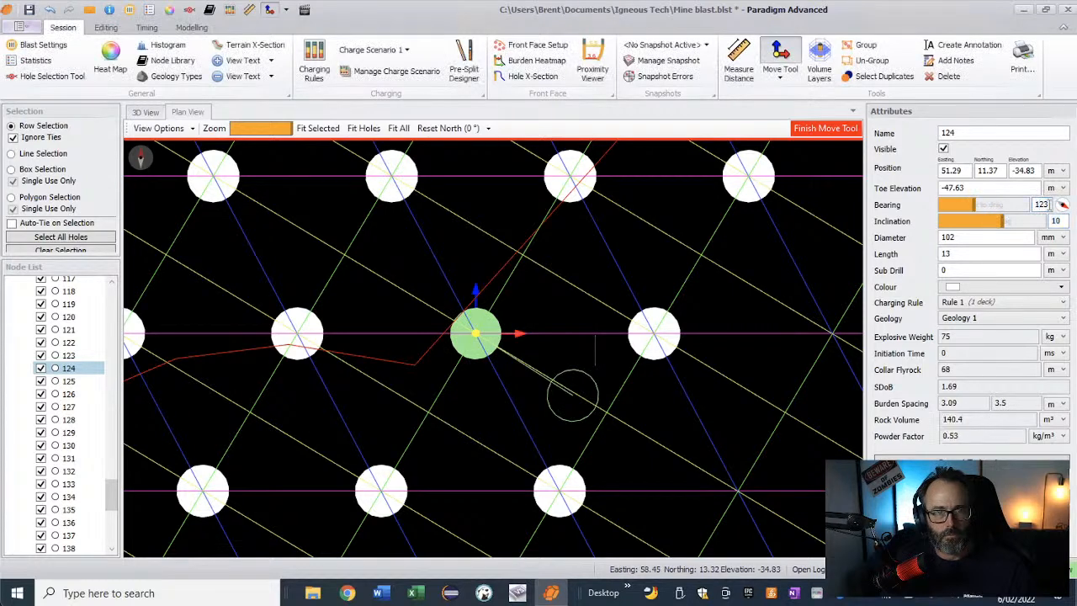
pyautogui.write('4')
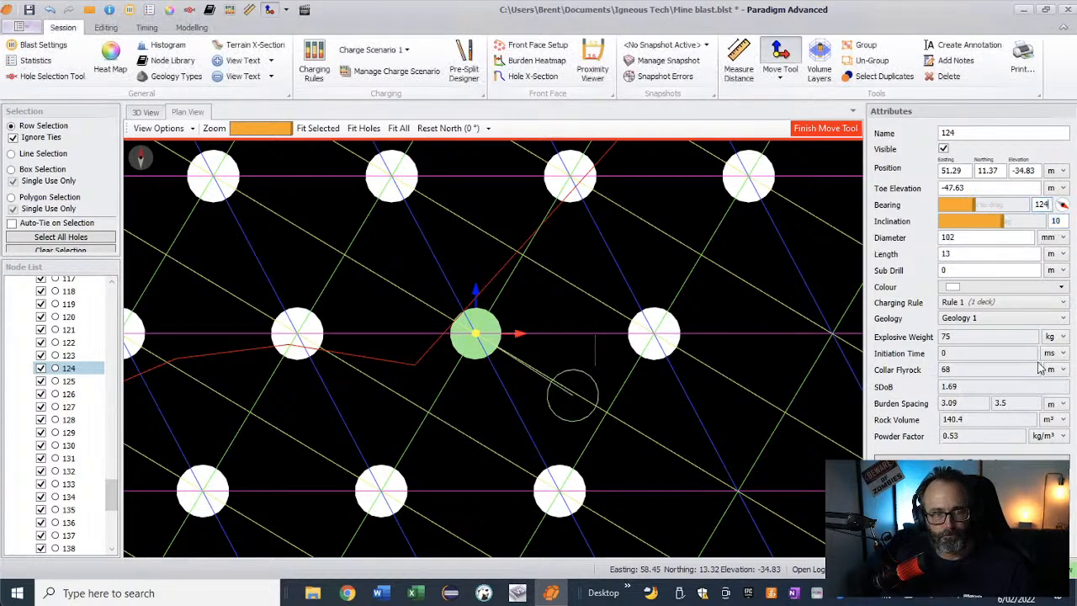
pyautogui.press('Return')
pyautogui.click(1044, 204)
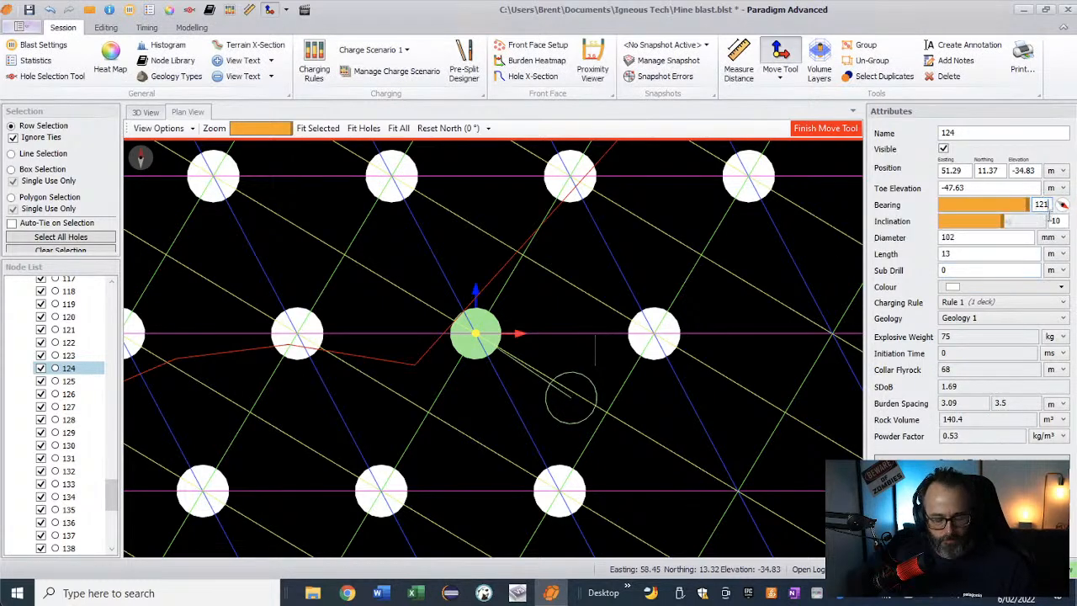
pyautogui.press('Return')
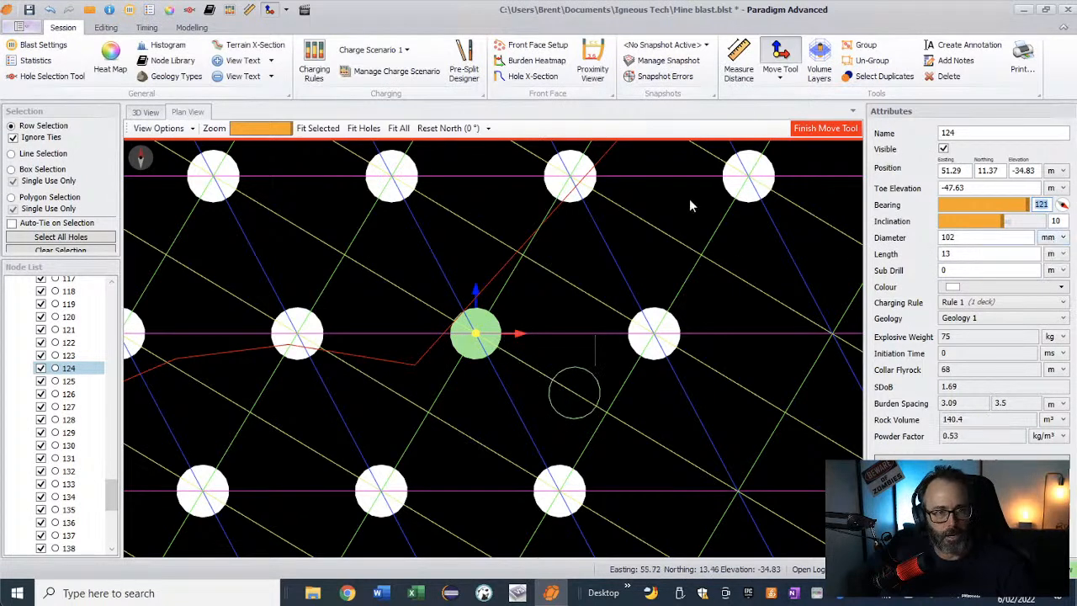
pyautogui.moveTo(478, 332); pyautogui.dragTo(378, 281)
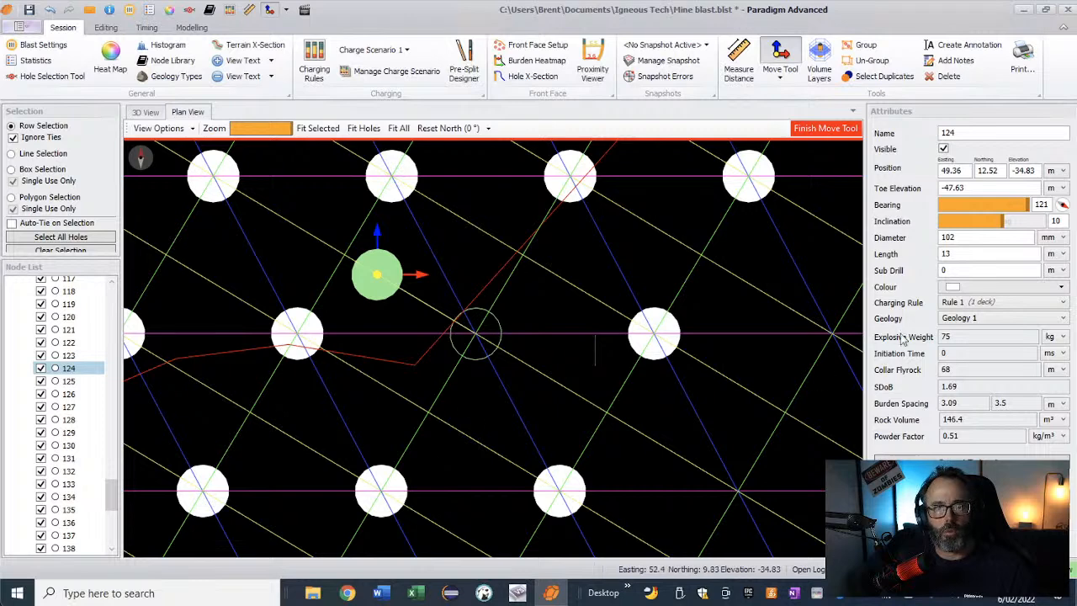
# Set hole 124's inclination to 5 and move it to about easting 50.31, northing 11.96, so its toe sits on the original row intersection
pyautogui.doubleClick(1048, 221)
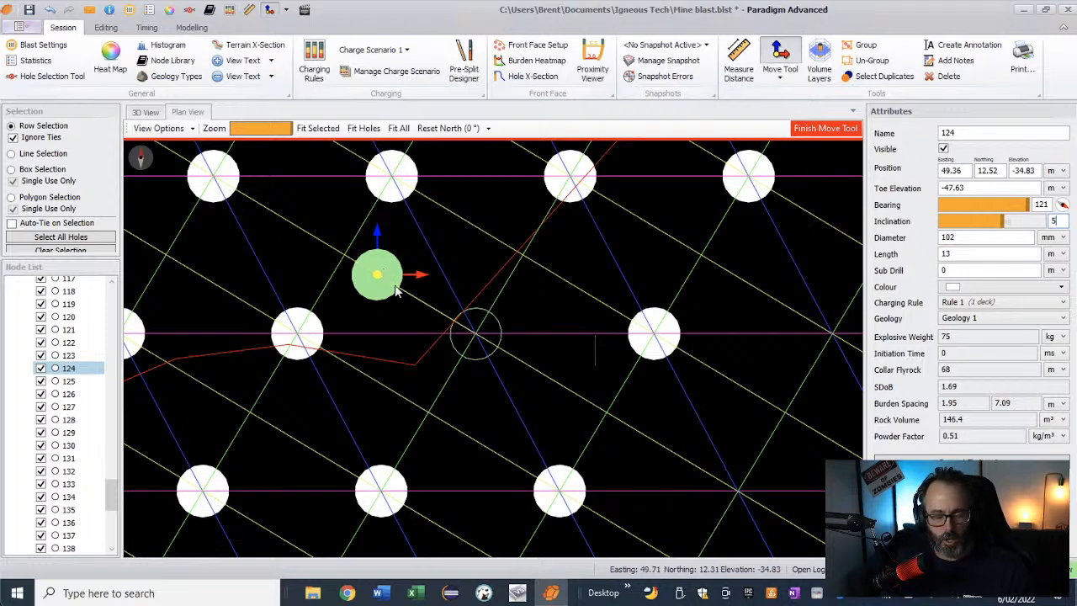
pyautogui.press('Return')
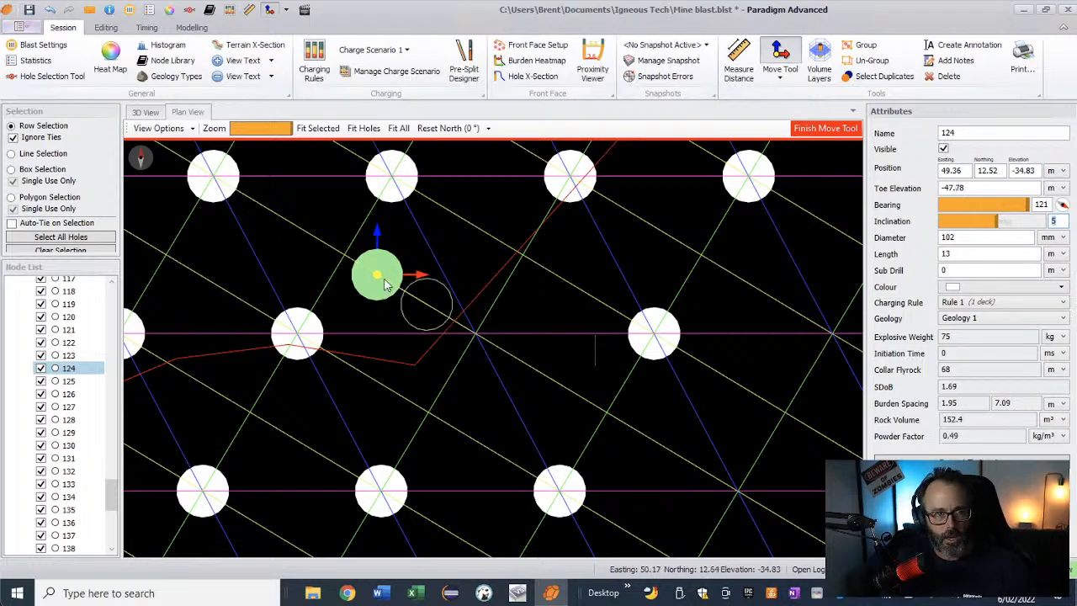
pyautogui.moveTo(377, 279); pyautogui.dragTo(427, 307)
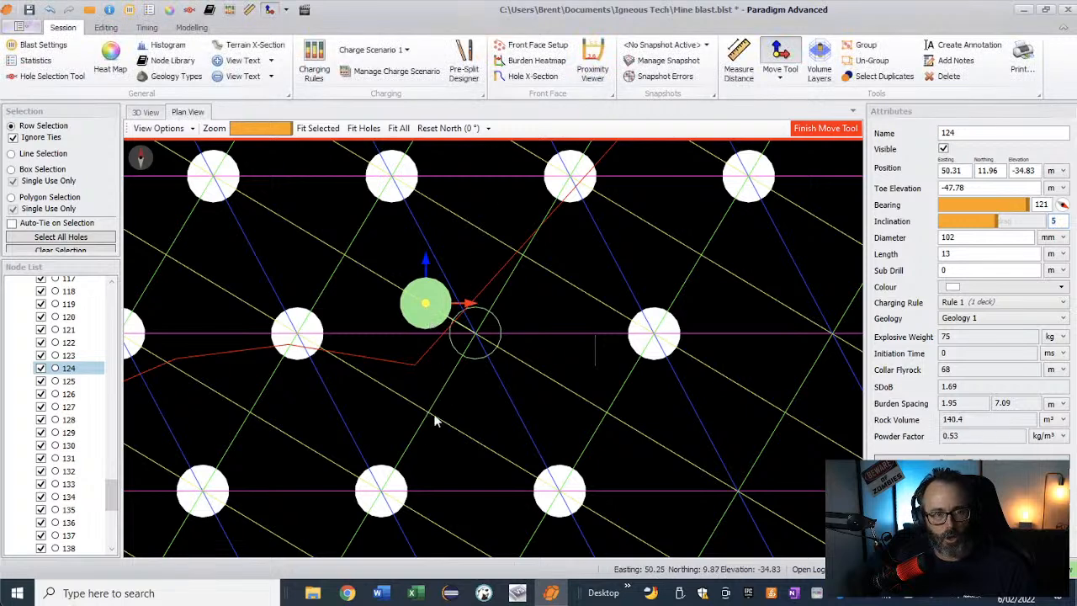
# Collapse the Rows-Spacing group and hide both the Rows-Spacing and Stagger guide lines
pyautogui.scroll(-4, 69, 402)
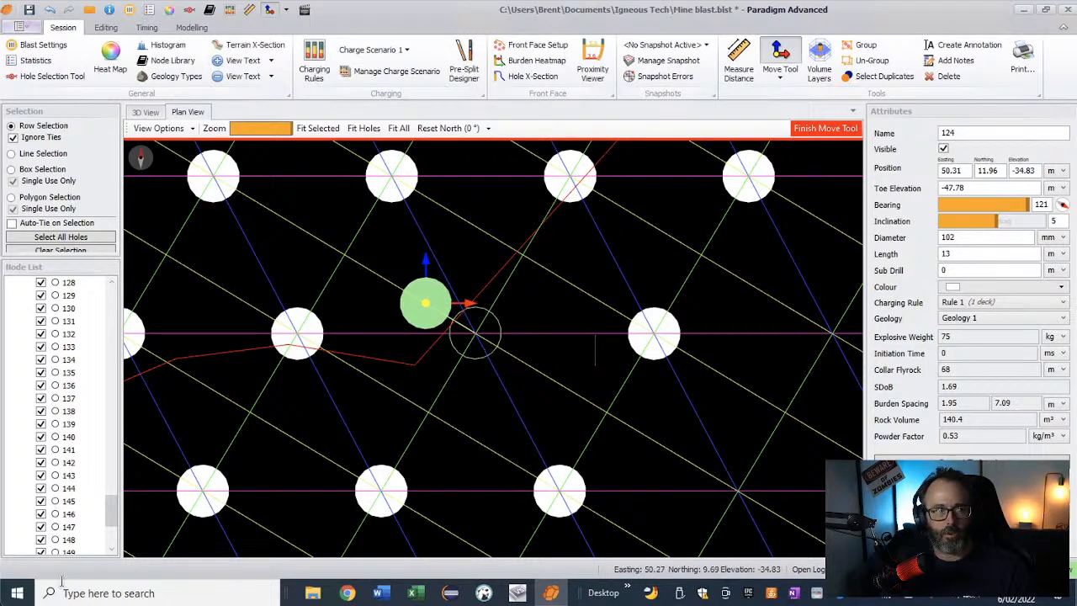
pyautogui.scroll(-3, 115, 549)
pyautogui.moveTo(112, 545); pyautogui.dragTo(109, 249)
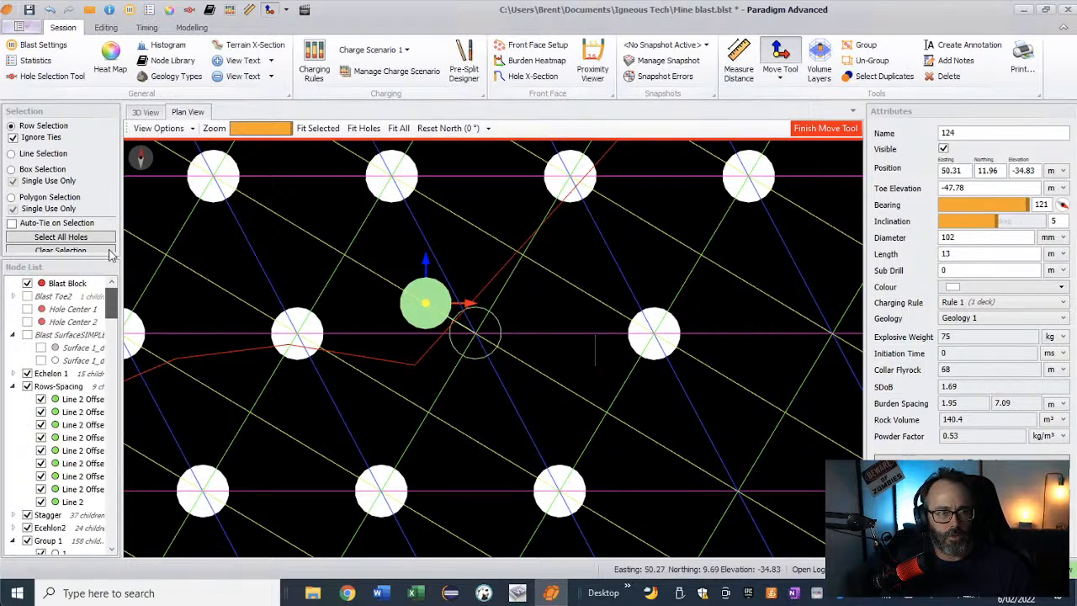
pyautogui.click(12, 386)
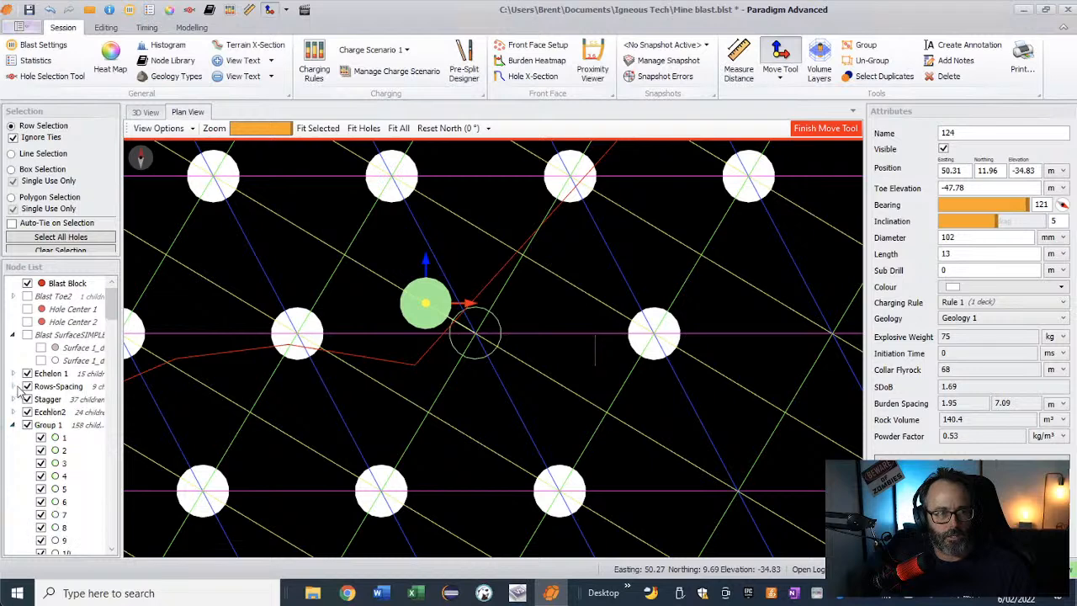
pyautogui.click(27, 386)
pyautogui.click(27, 399)
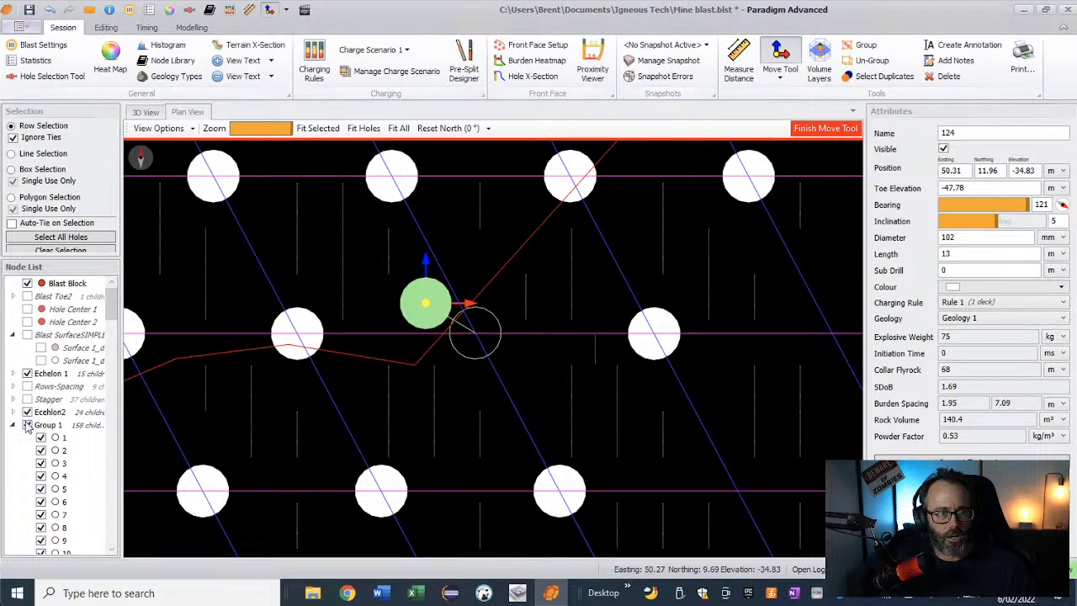
pyautogui.click(27, 425)
pyautogui.click(27, 425)
pyautogui.click(27, 373)
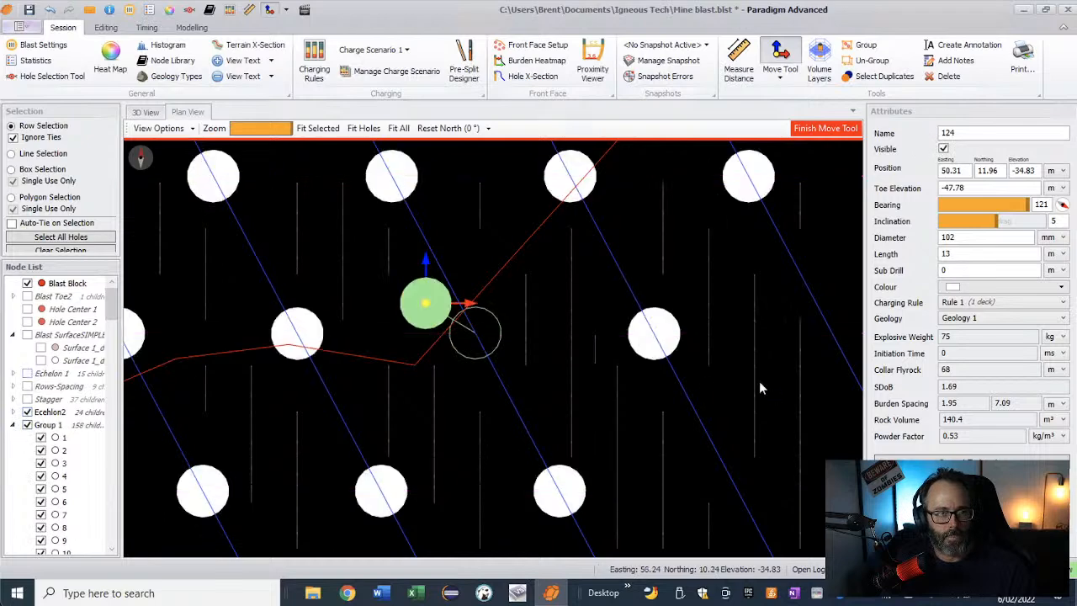
pyautogui.scroll(-5, 482, 405)
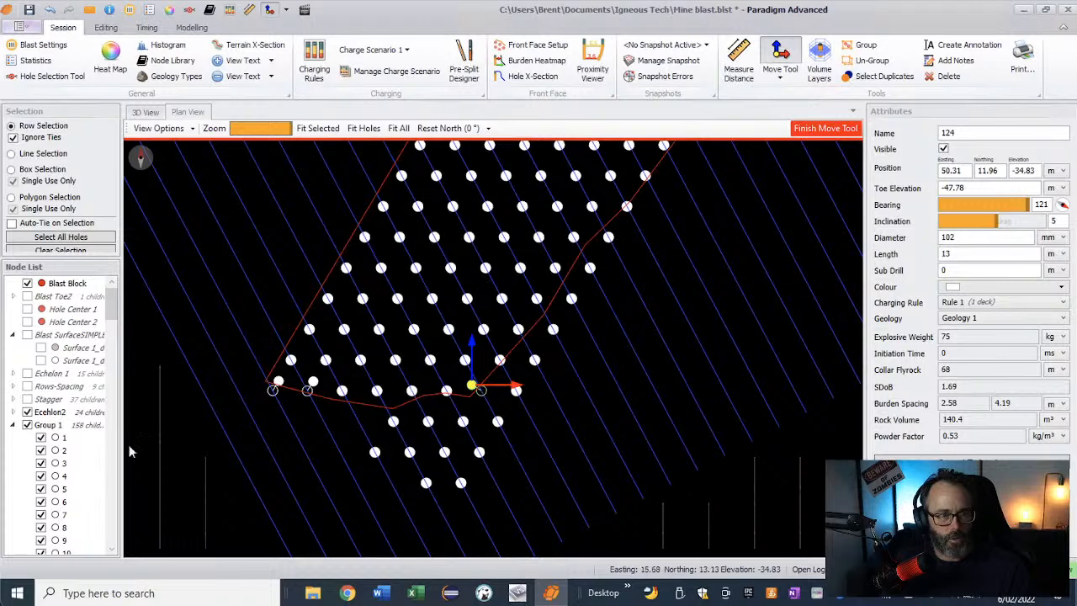
pyautogui.click(27, 373)
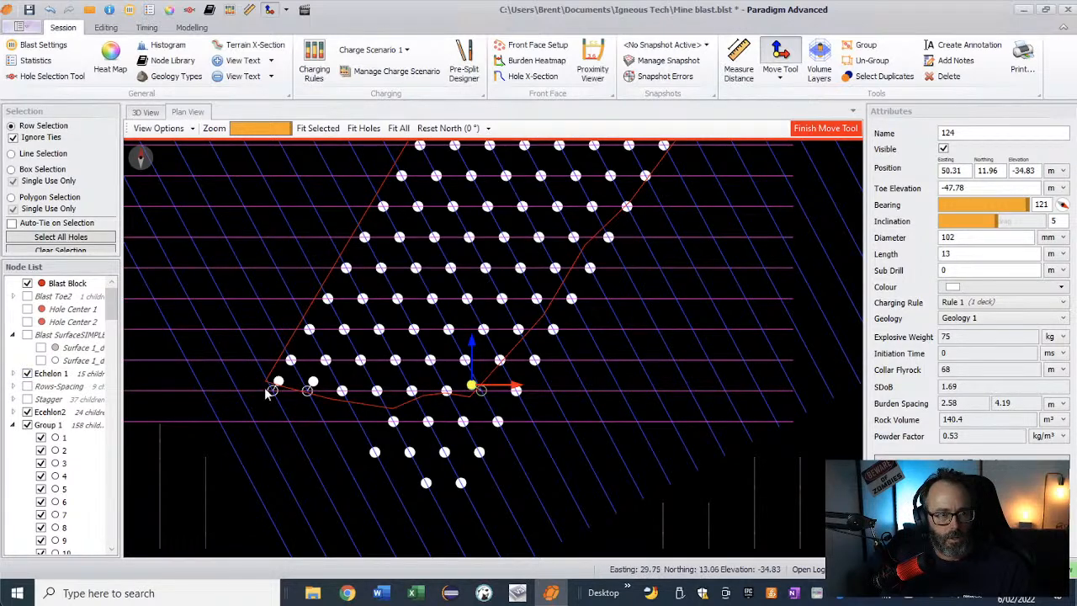
# Examine the holes along the block outline's southern and eastern edges against the remaining guide lines, and select hole 147 just outside the boundary
pyautogui.scroll(6, 267, 397)
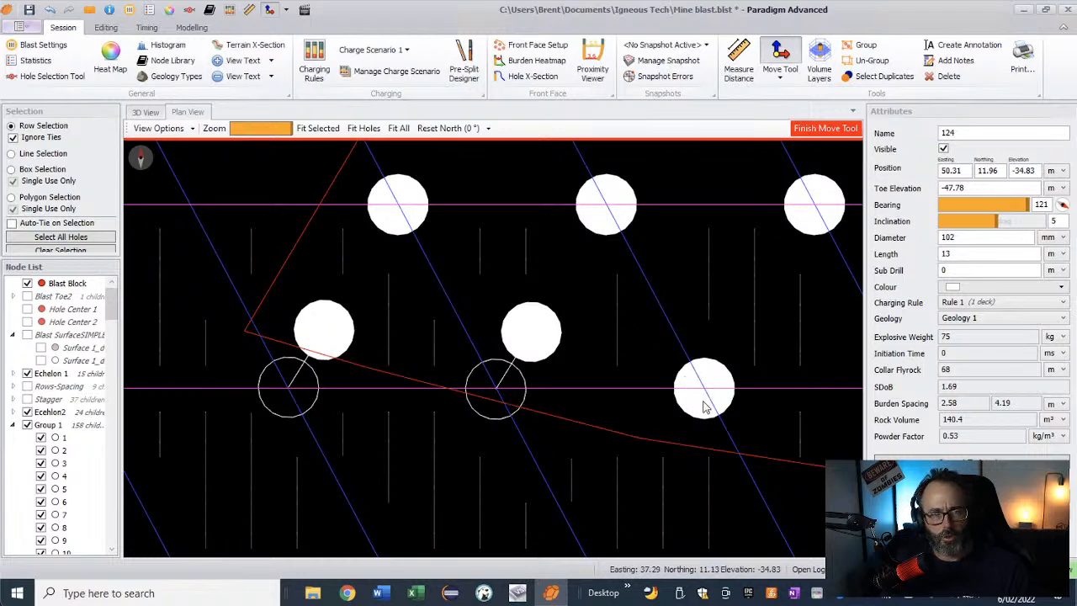
pyautogui.scroll(-5, 402, 508)
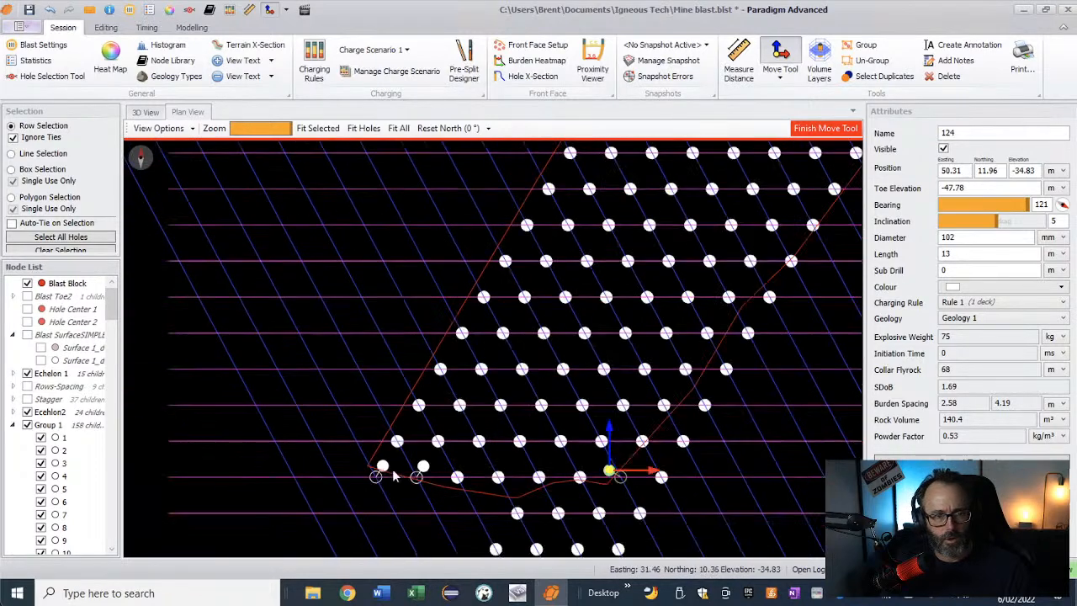
pyautogui.scroll(4, 609, 472)
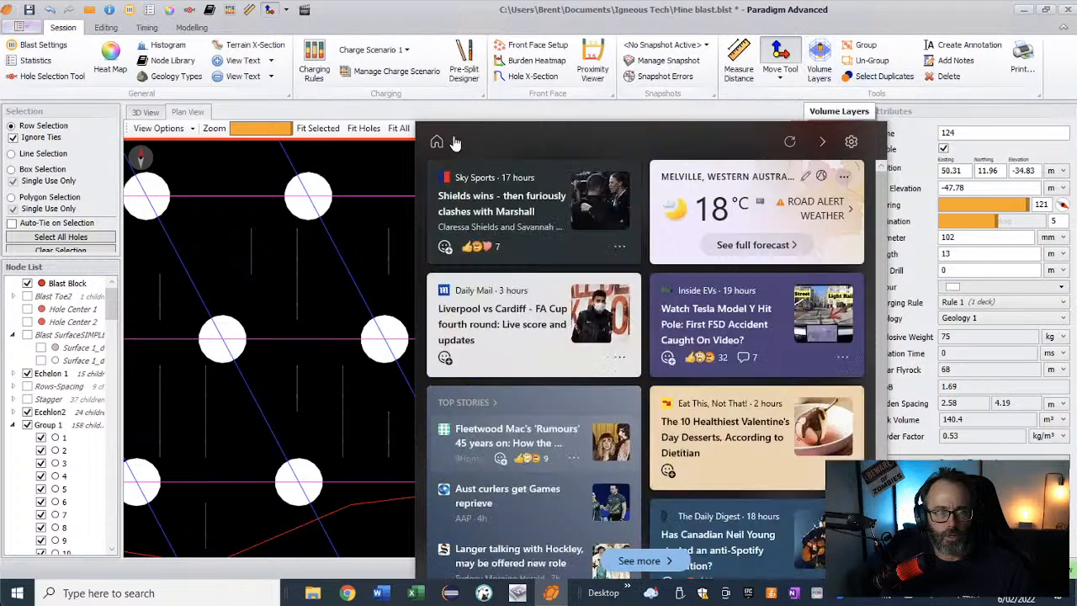
pyautogui.click(311, 313)
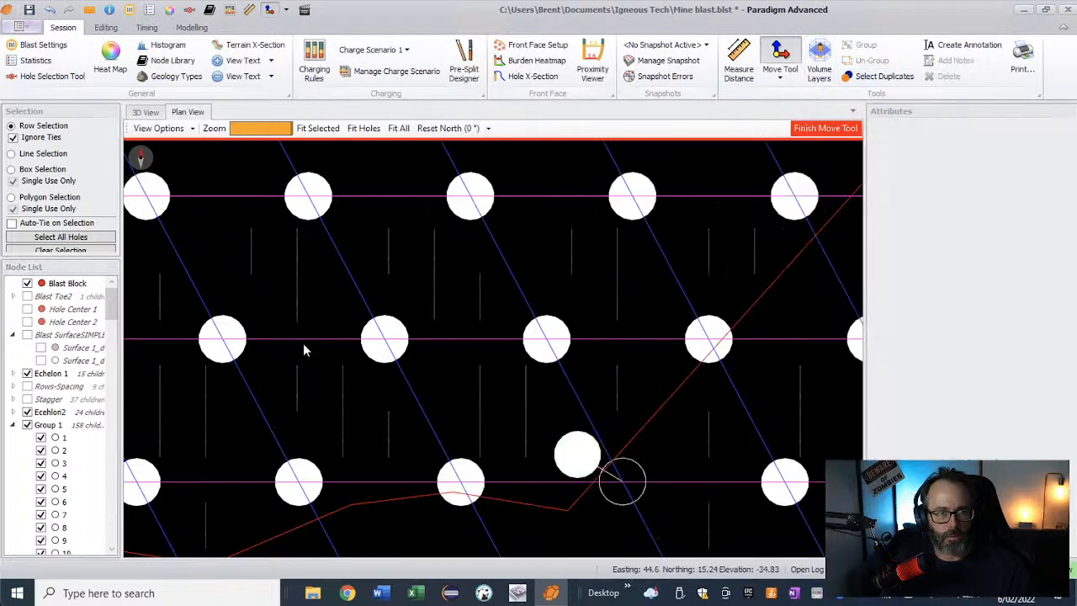
pyautogui.scroll(2, 677, 362)
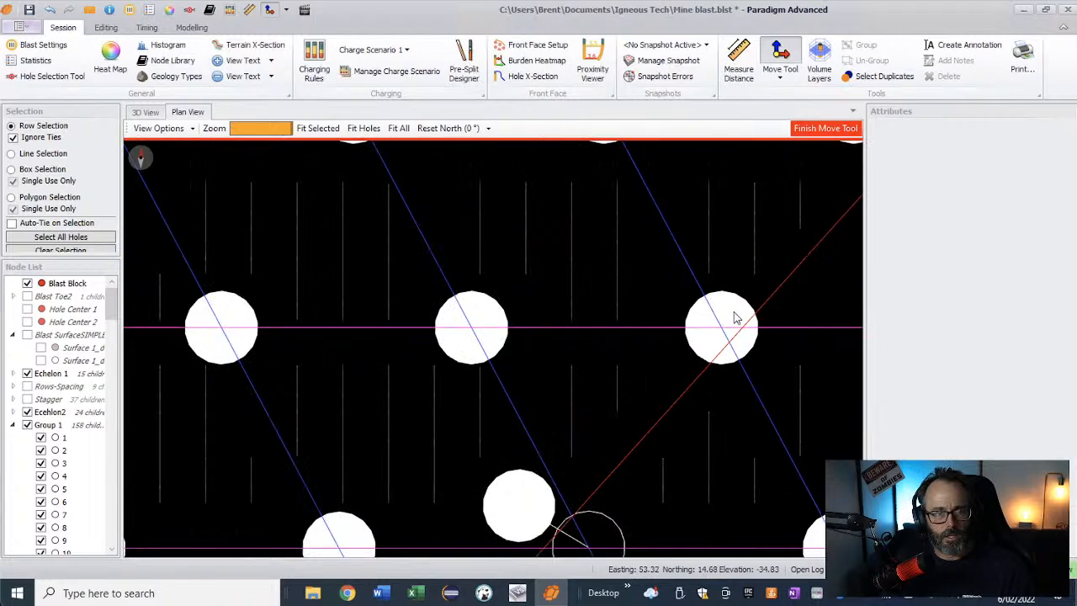
pyautogui.scroll(-2, 735, 318)
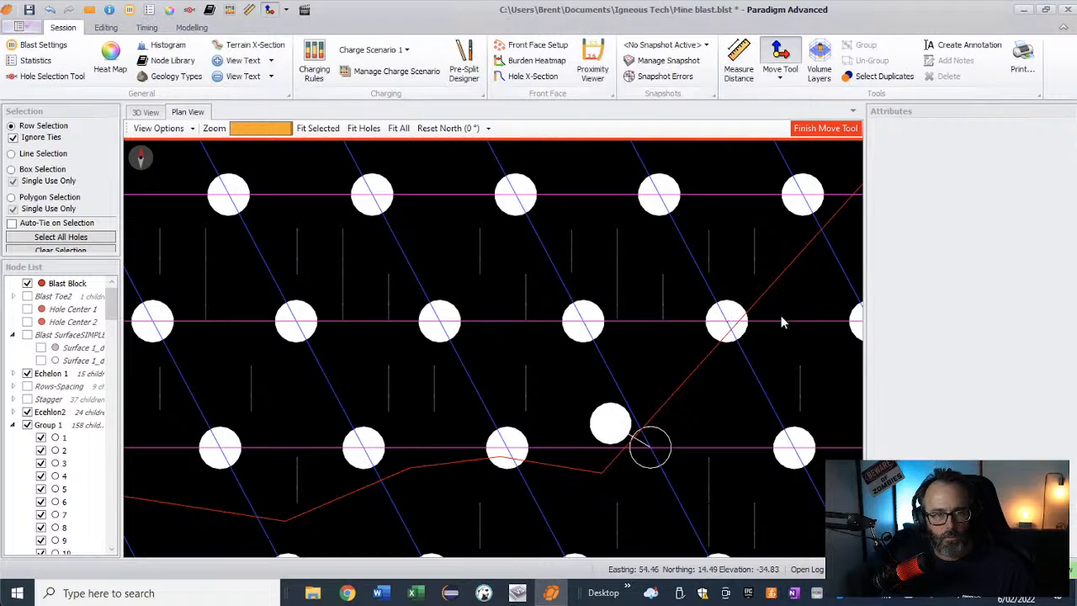
pyautogui.moveTo(798, 283); pyautogui.dragTo(525, 378, button='middle')
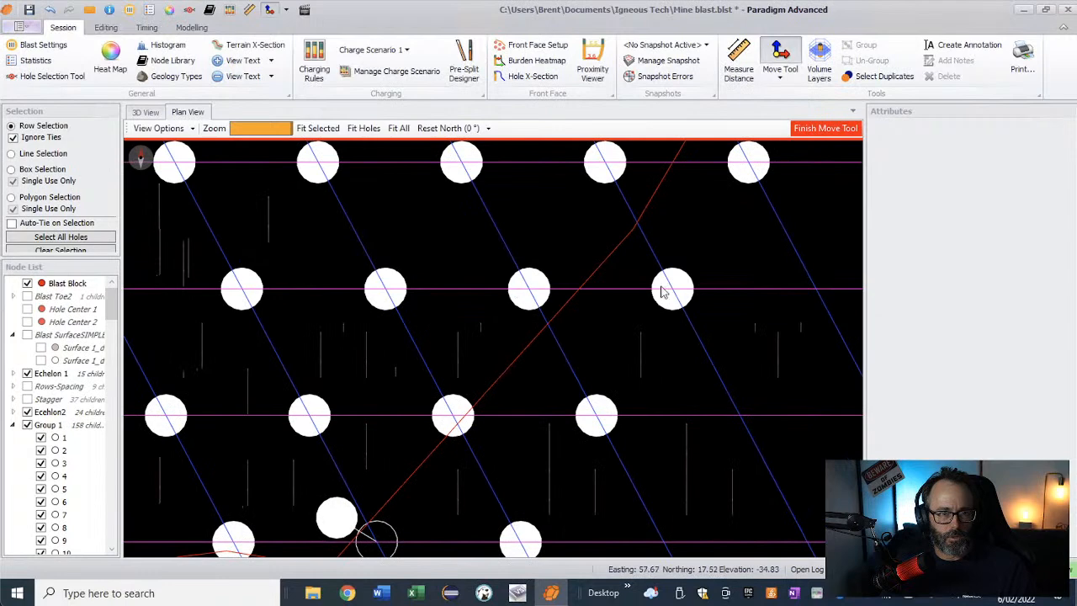
pyautogui.moveTo(703, 284); pyautogui.dragTo(561, 522, button='middle')
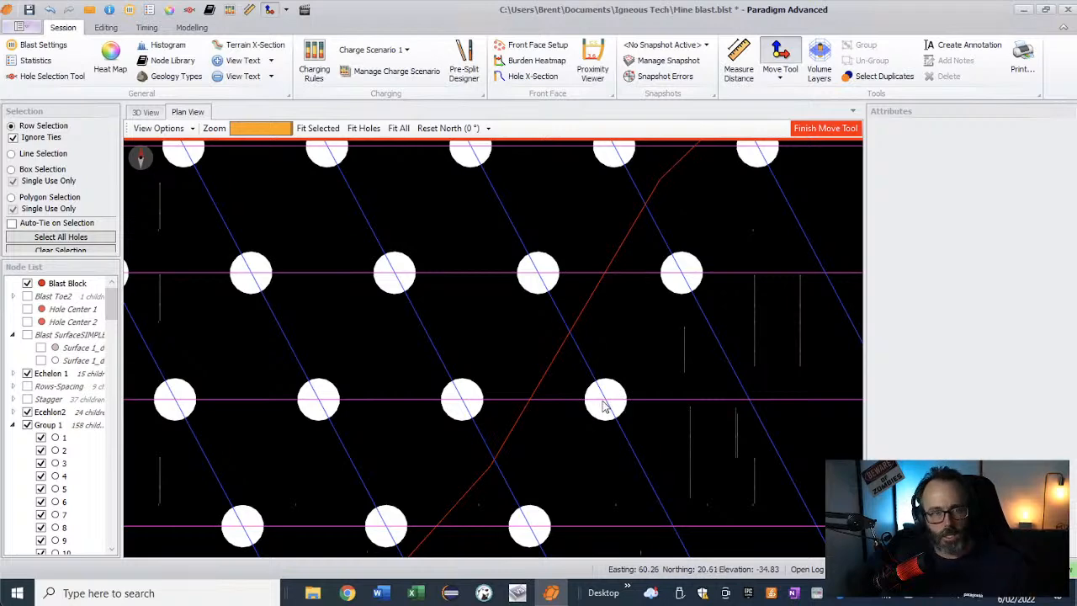
pyautogui.click(603, 413)
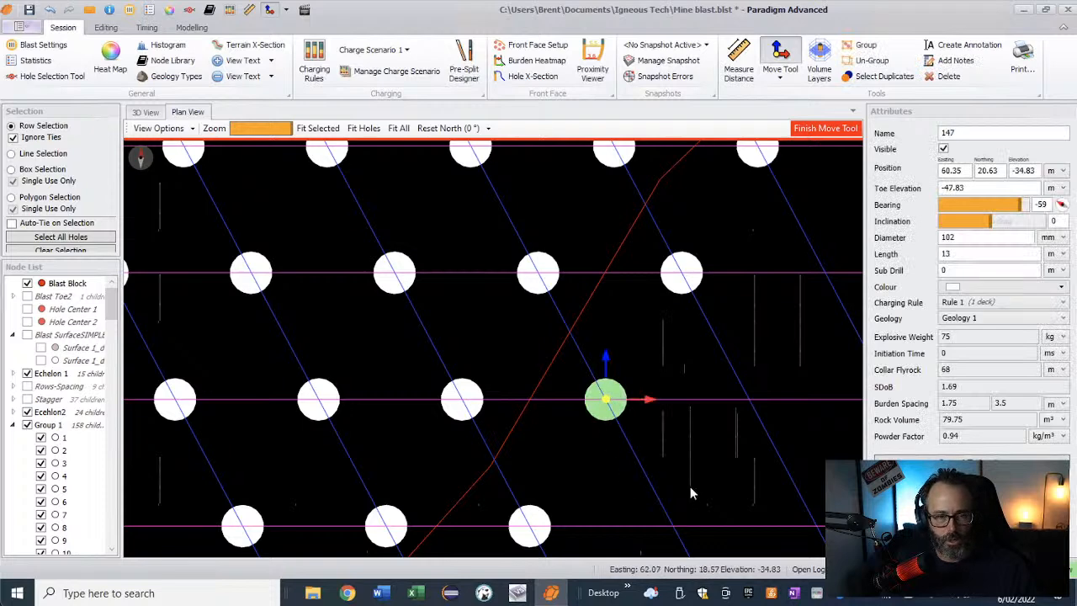
pyautogui.scroll(-3, 78, 437)
pyautogui.scroll(3, 57, 414)
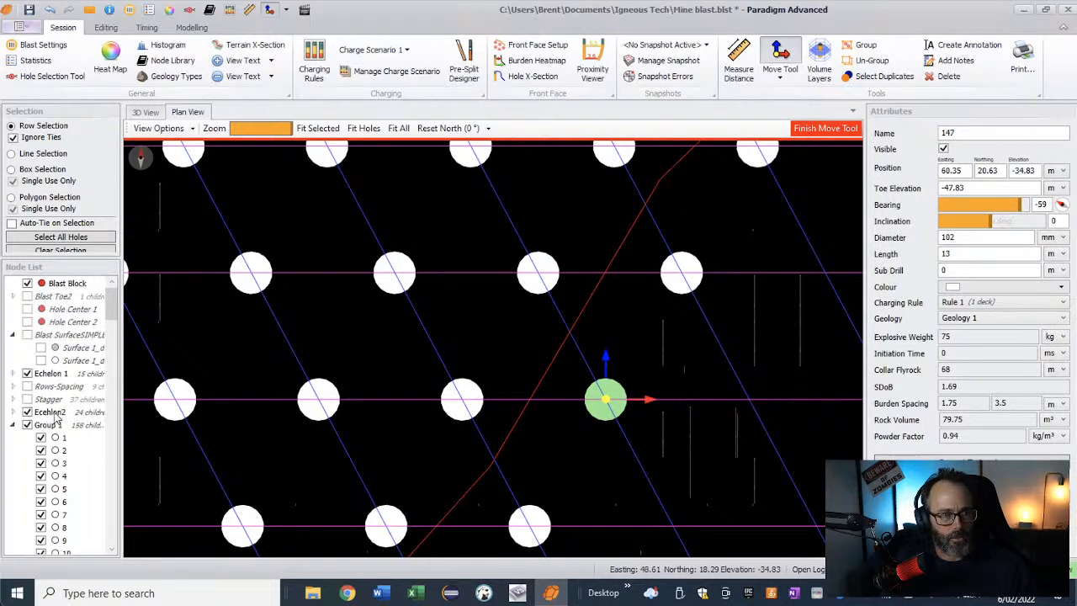
# Show the Stagger guide lines and set hole 147's inclination to 10 and bearing to 121
pyautogui.click(27, 399)
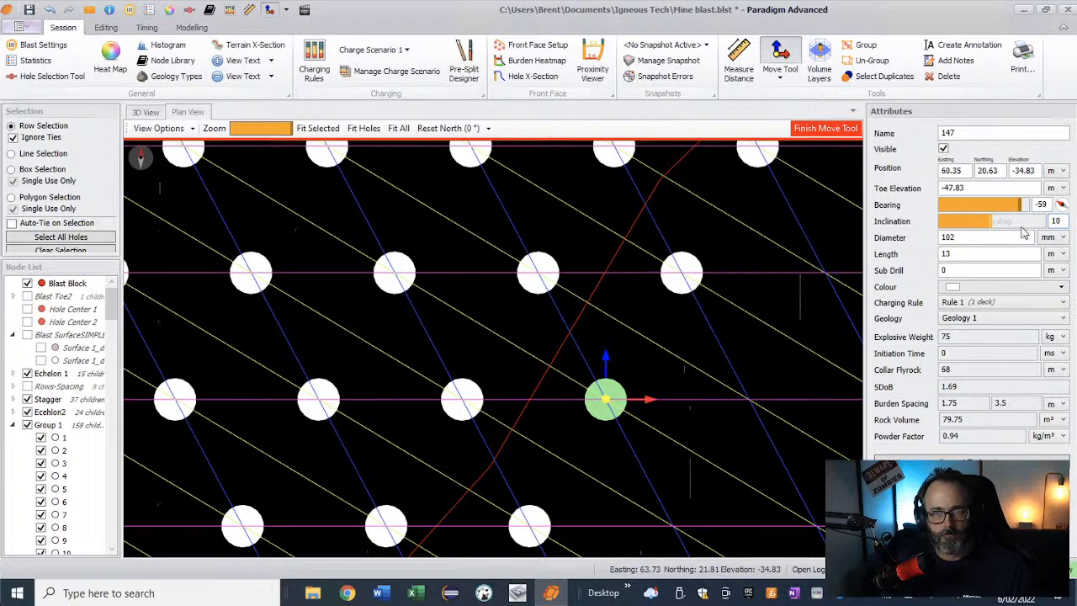
pyautogui.press('Return')
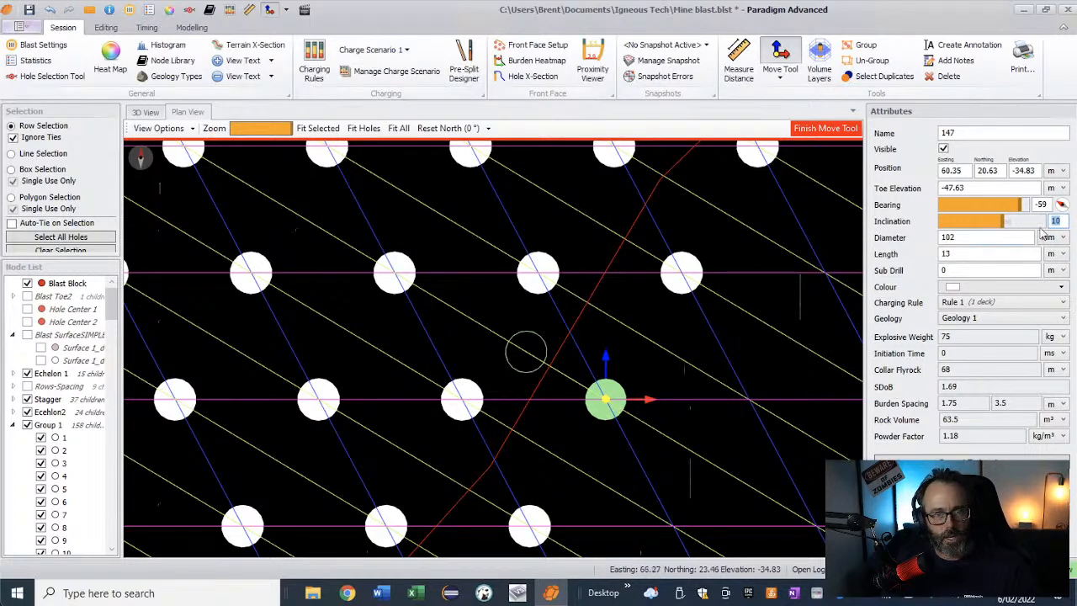
pyautogui.moveTo(1045, 206); pyautogui.dragTo(1015, 206)
pyautogui.write('121')
pyautogui.press('Return')
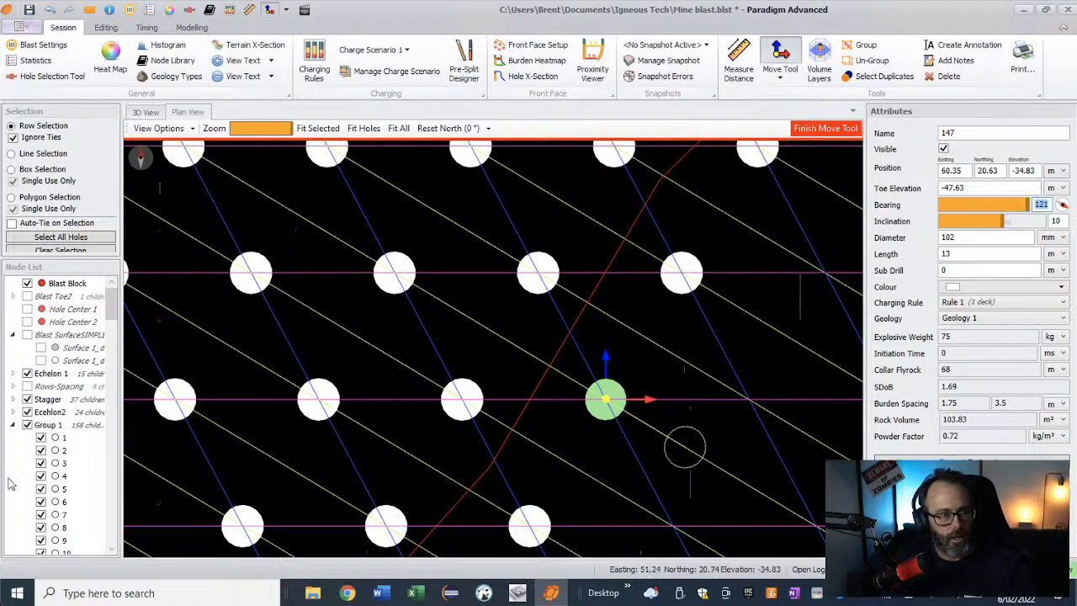
# Show the Rows-Spacing guide lines and move hole 147 up the yellow line to about easting 58.45, northing 21.79
pyautogui.click(27, 386)
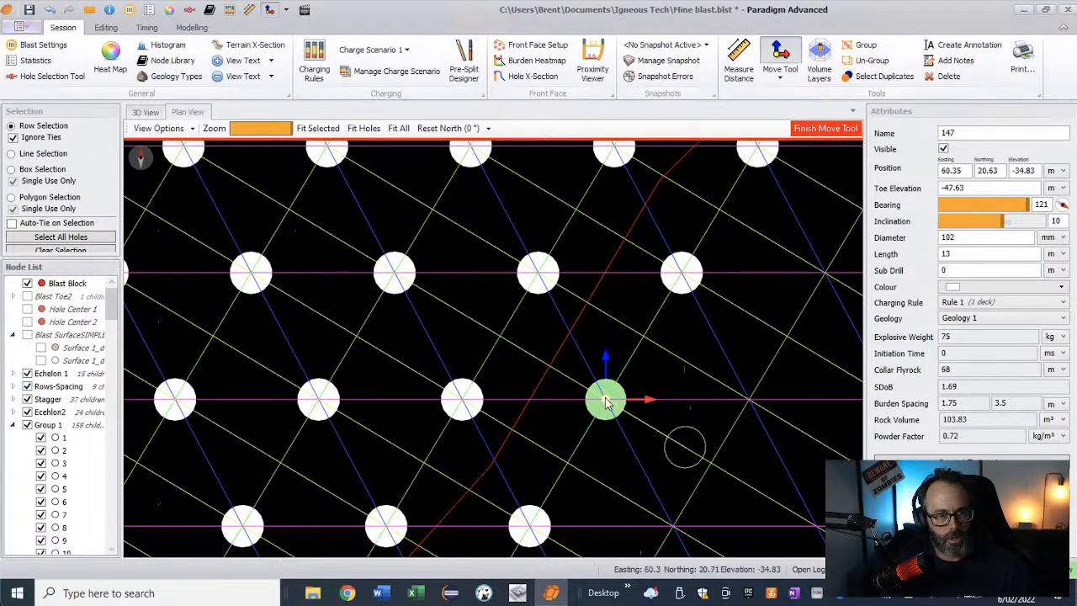
pyautogui.moveTo(596, 406); pyautogui.dragTo(528, 355)
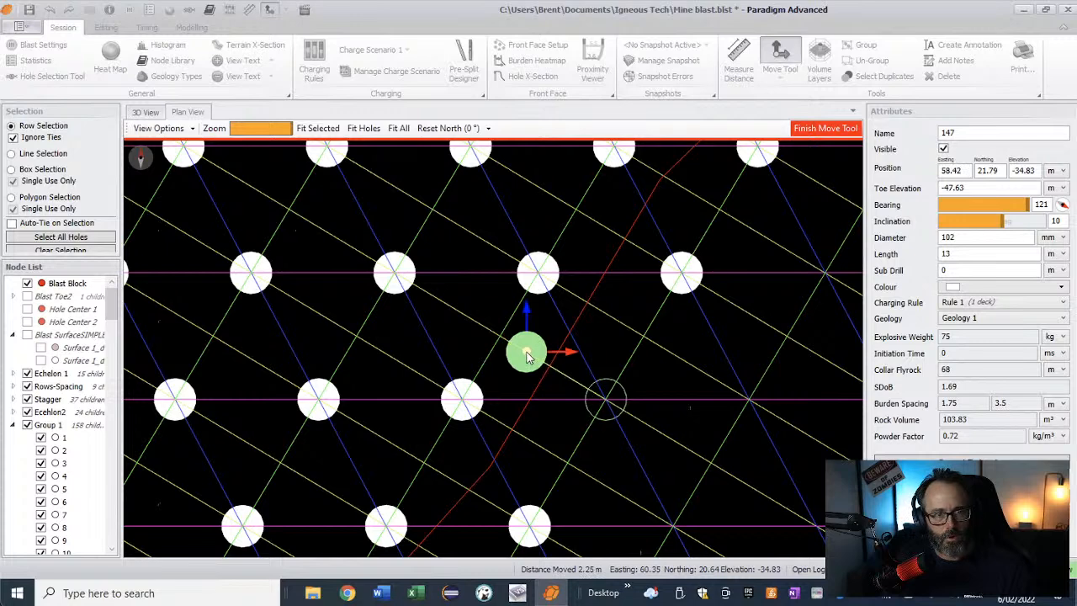
pyautogui.moveTo(527, 357)
pyautogui.mouseDown()
pyautogui.moveTo(520, 363)
pyautogui.moveTo(529, 357)
pyautogui.mouseUp()
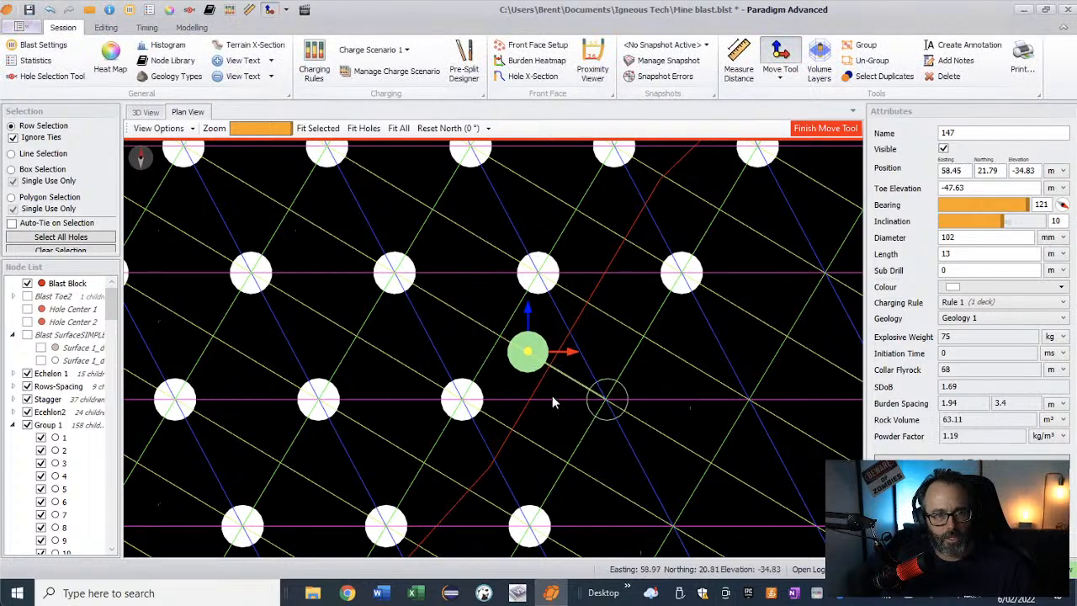
pyautogui.click(553, 423)
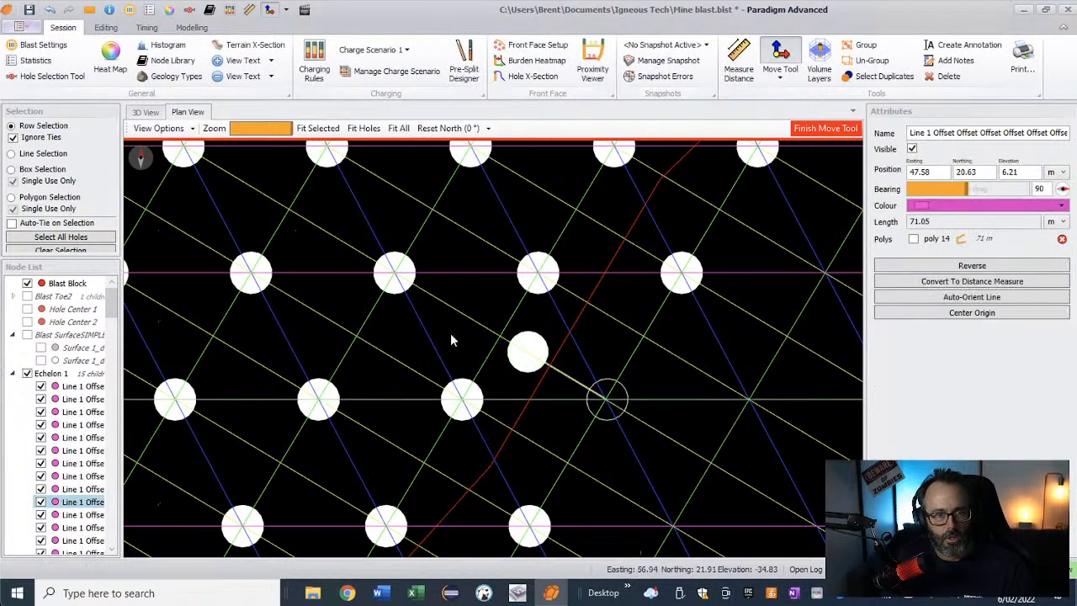
# Nudge hole 147 to about easting 58.43, northing 21.79, so its toe sits on the original intersection
pyautogui.scroll(3, 533, 351)
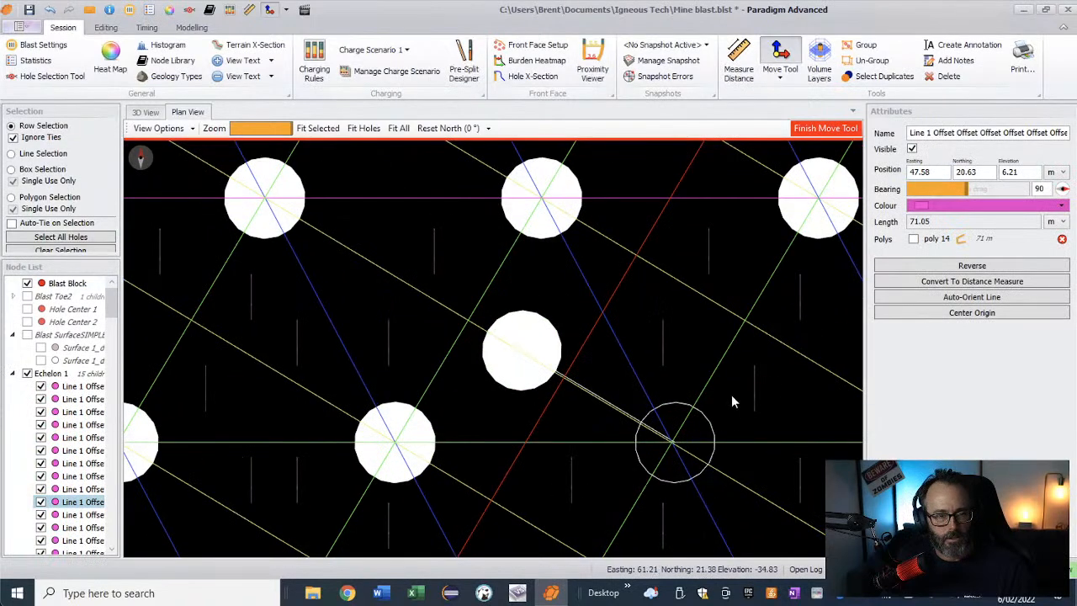
pyautogui.click(519, 357)
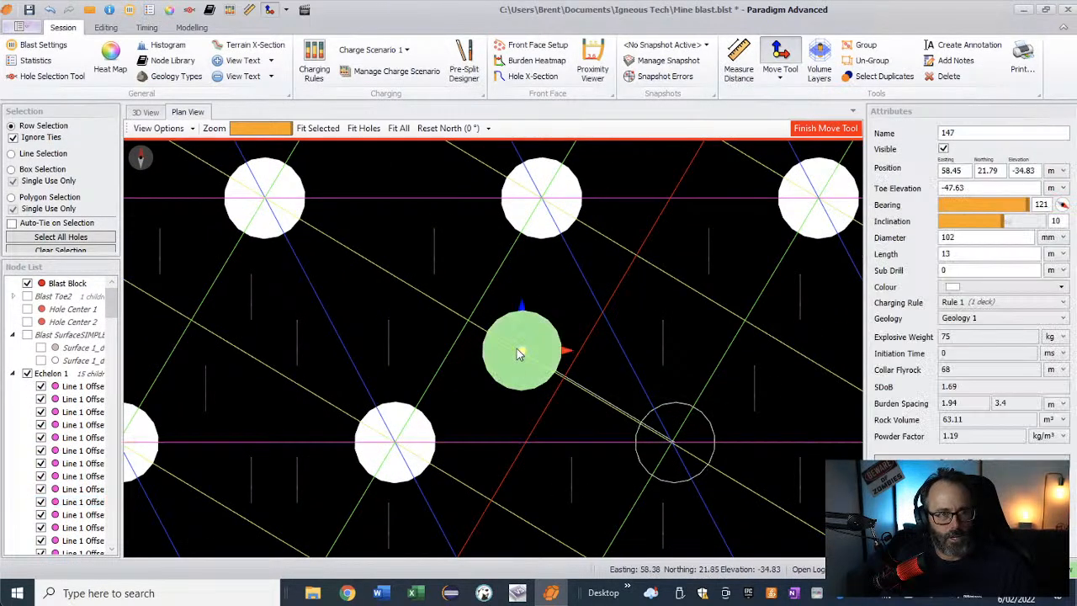
pyautogui.moveTo(521, 355); pyautogui.dragTo(520, 355)
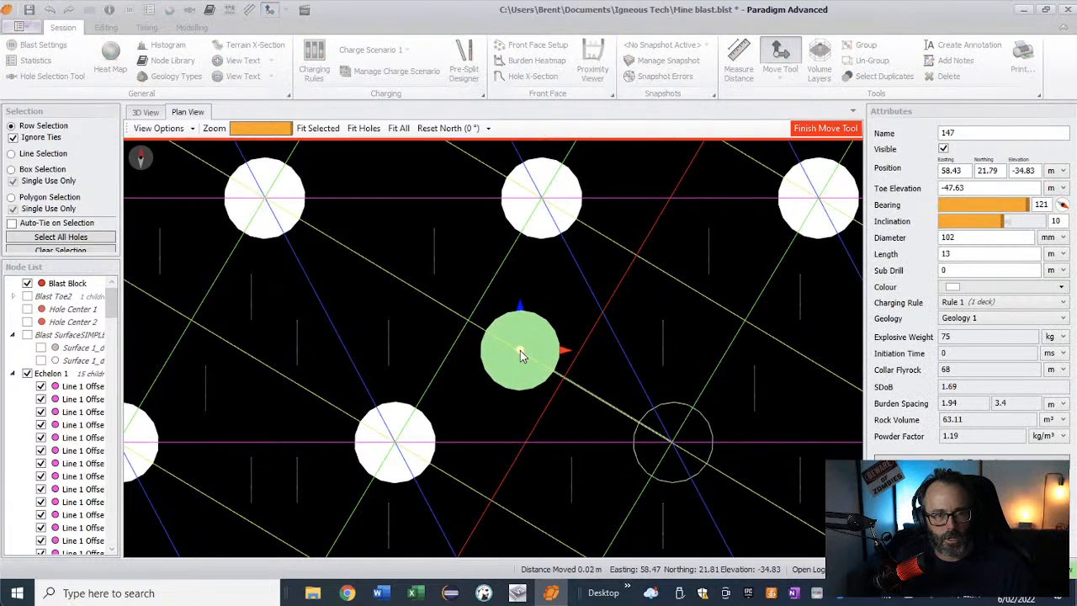
pyautogui.click(650, 359)
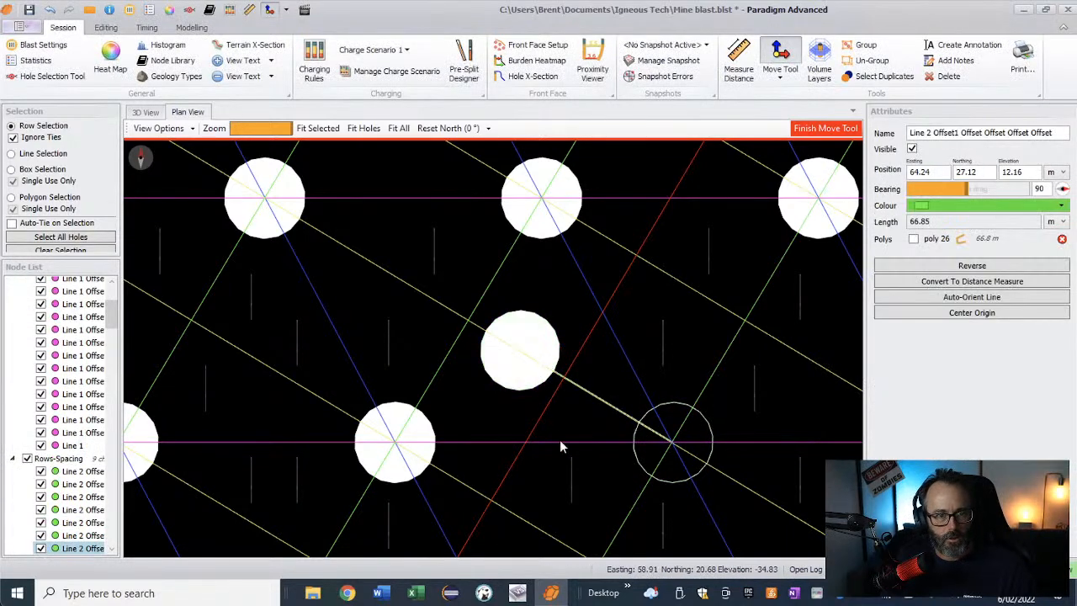
# Move hole 146 along the yellow line onto the eastern boundary at about easting 56.79, northing 18.55
pyautogui.scroll(-3, 560, 440)
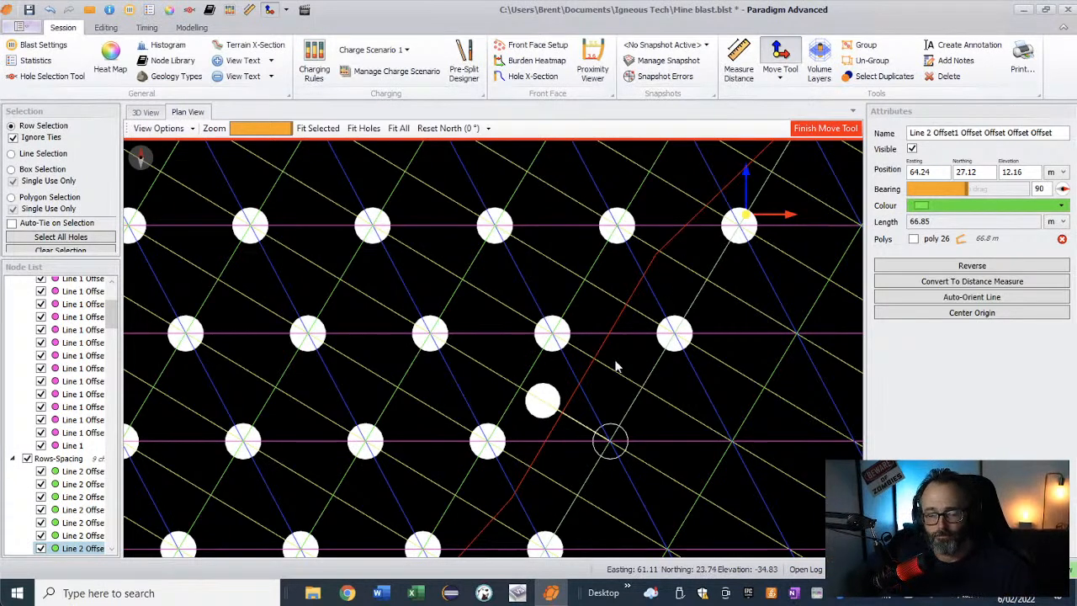
pyautogui.scroll(-3, 602, 376)
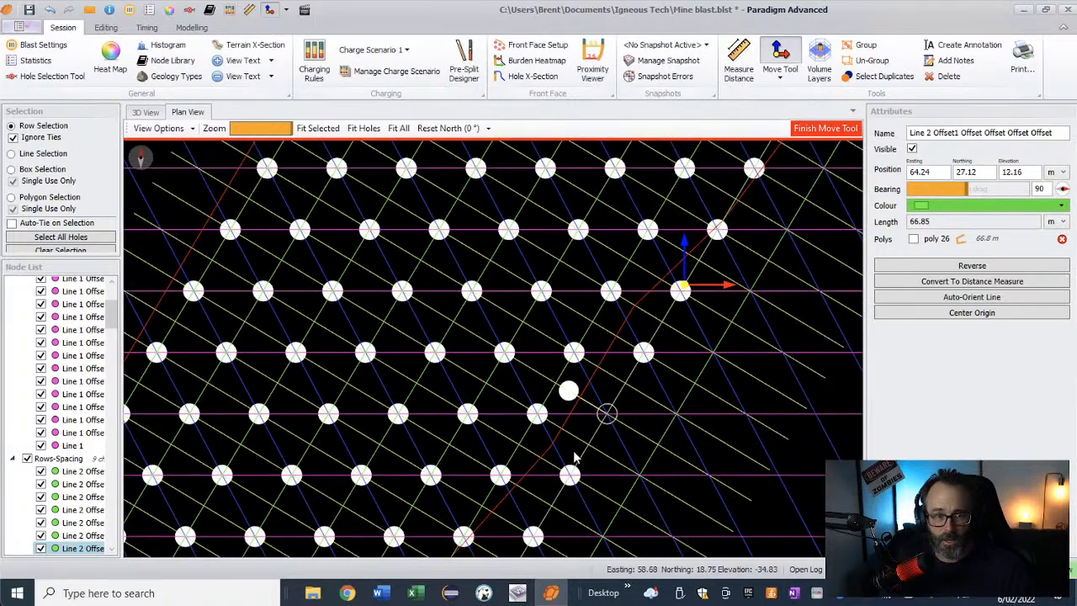
pyautogui.scroll(-3, 573, 450)
pyautogui.scroll(5, 563, 482)
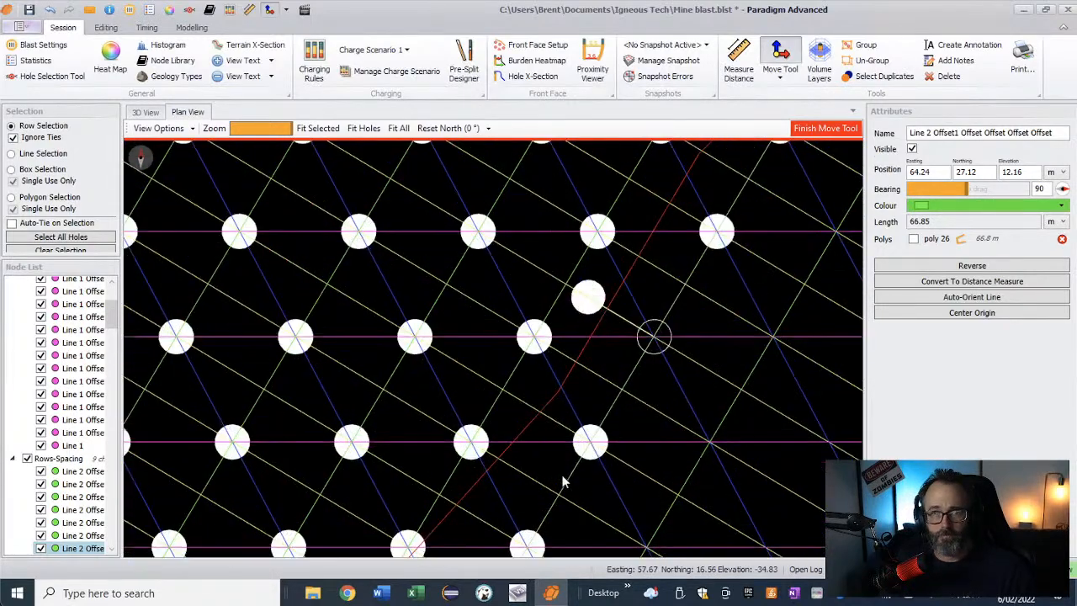
pyautogui.scroll(-1, 564, 481)
pyautogui.scroll(-2, 564, 482)
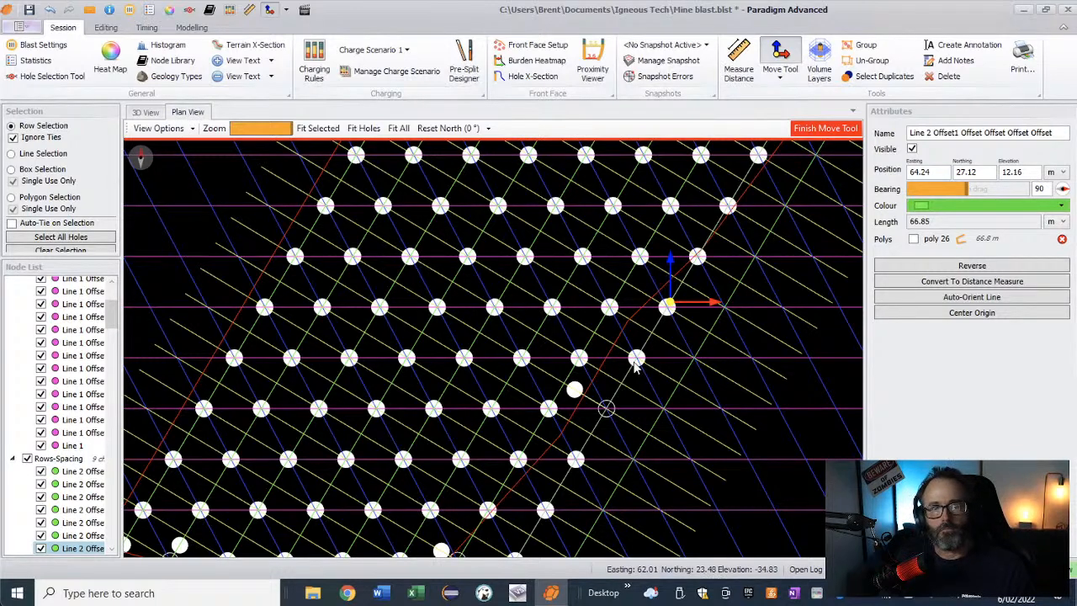
pyautogui.click(575, 461)
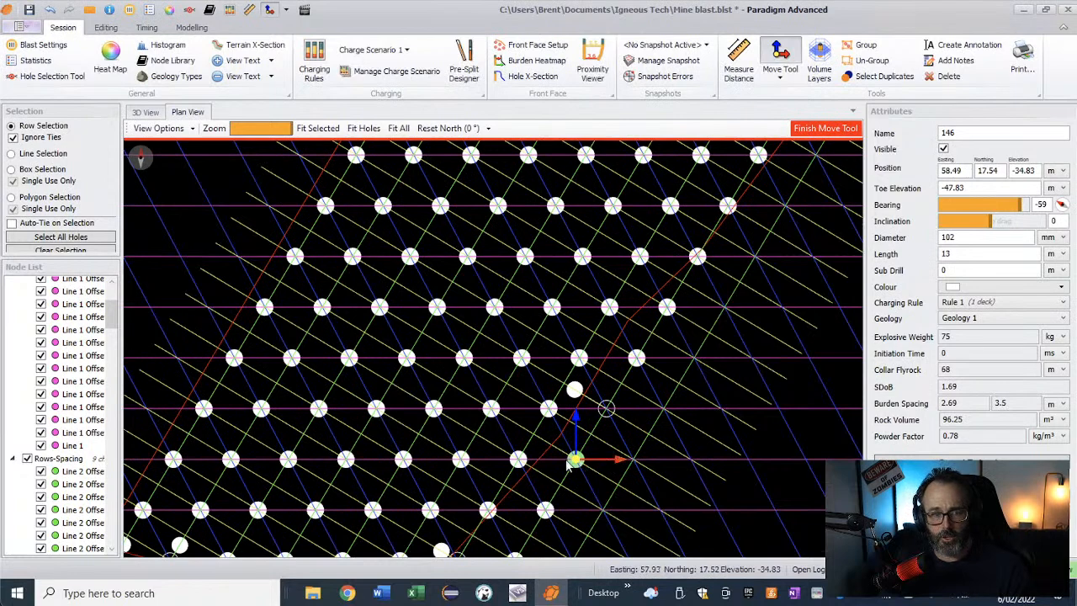
pyautogui.scroll(5, 570, 464)
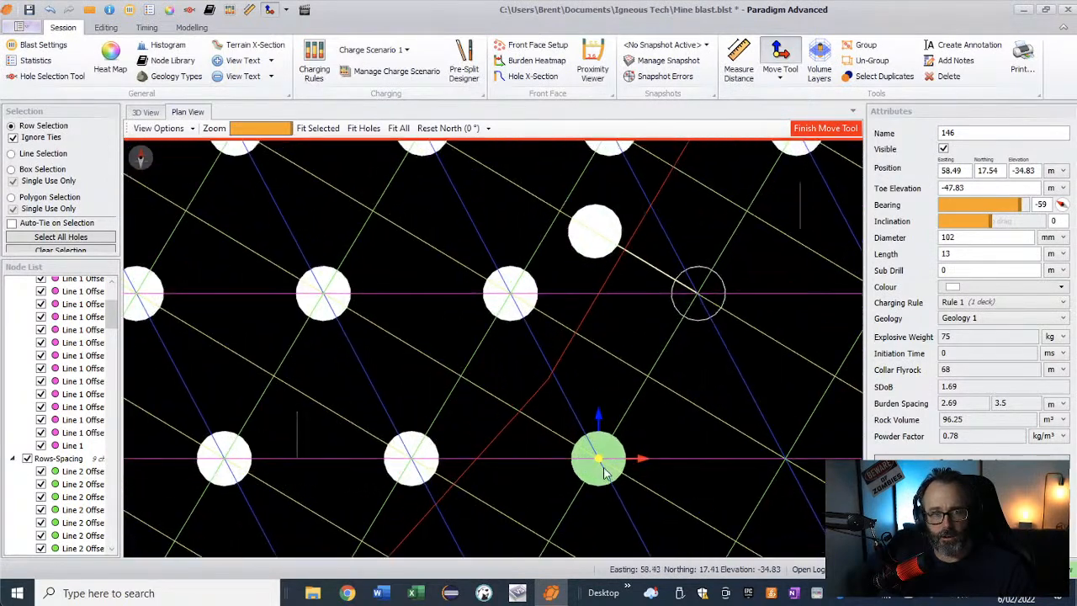
pyautogui.moveTo(599, 463); pyautogui.dragTo(507, 408)
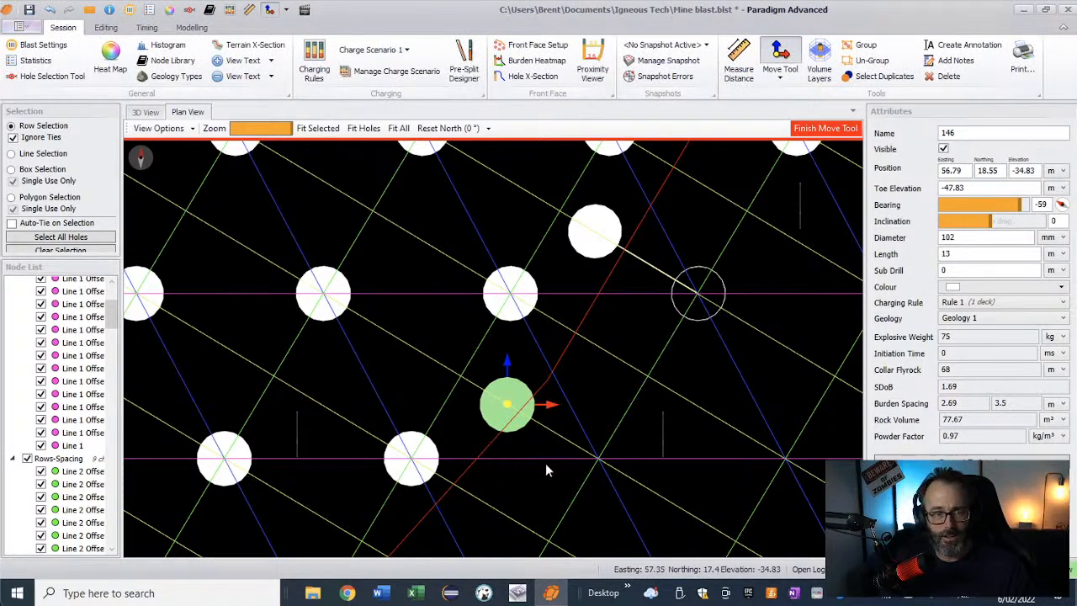
# Move hole 82 up onto the southern boundary's low point at about easting 42.51, northing 9.88
pyautogui.scroll(-1, 633, 407)
pyautogui.scroll(-5, 632, 415)
pyautogui.scroll(6, 595, 449)
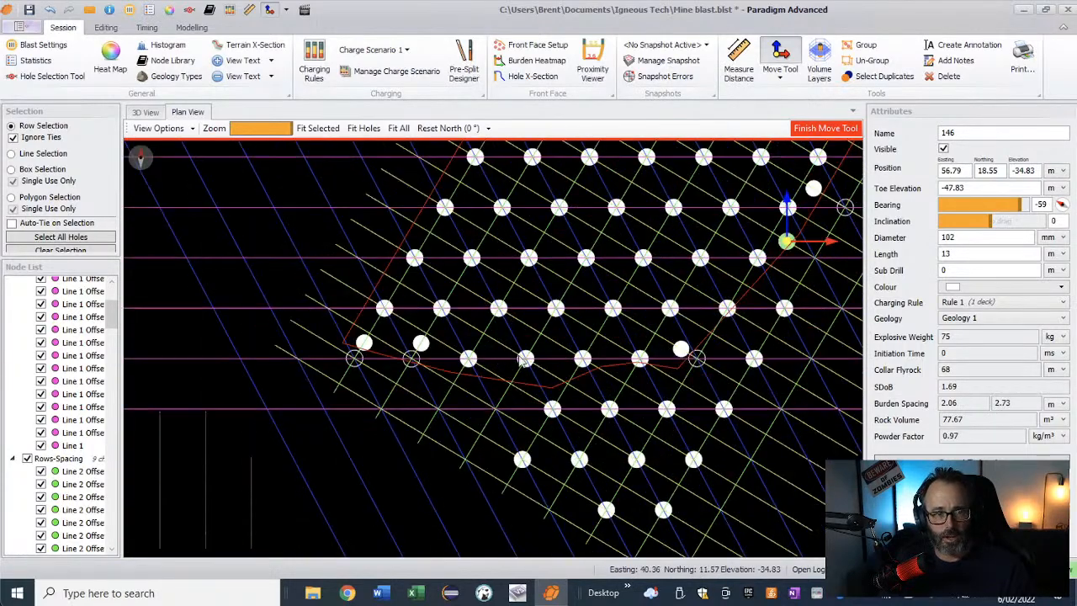
pyautogui.scroll(3, 522, 360)
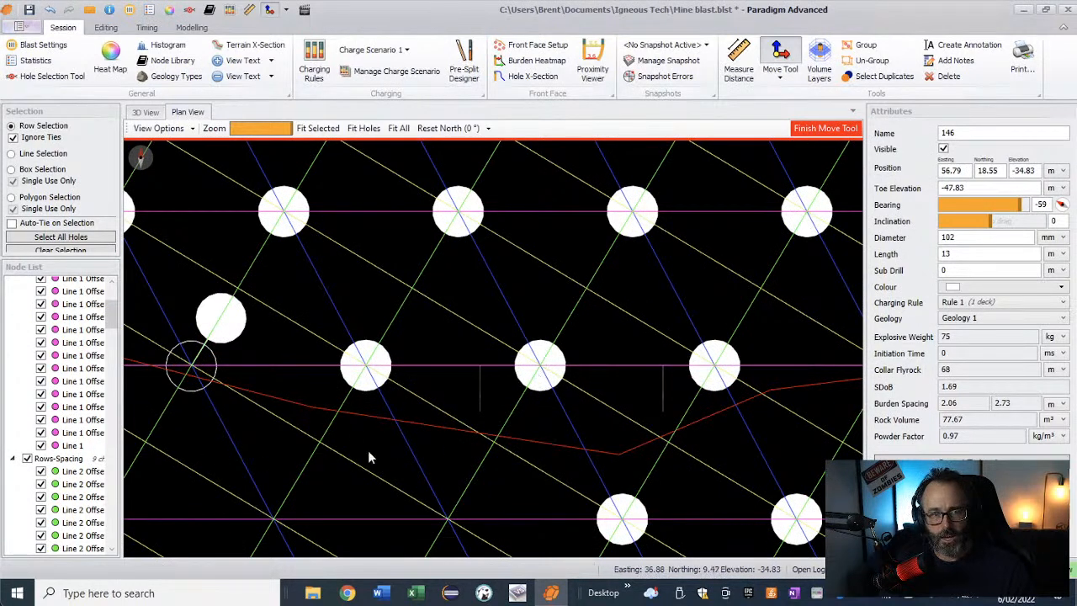
pyautogui.click(636, 521)
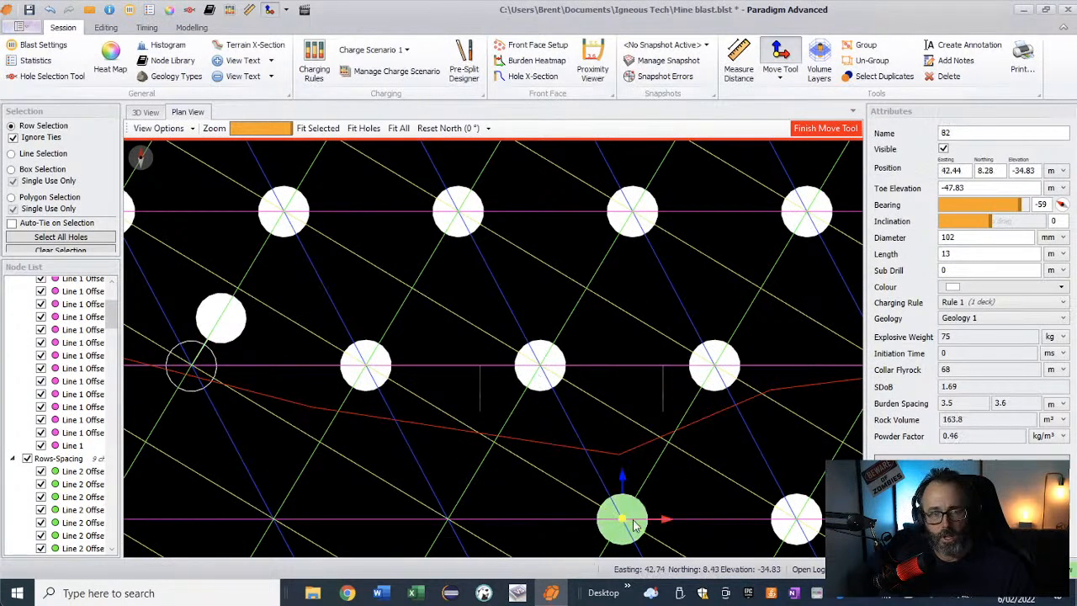
pyautogui.moveTo(627, 520); pyautogui.dragTo(581, 446)
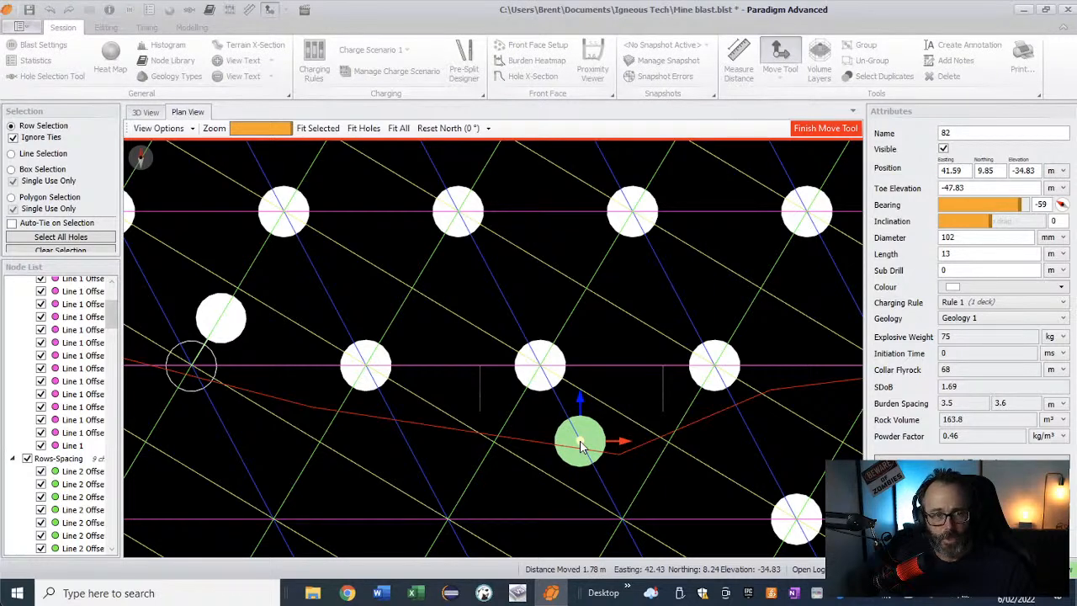
pyautogui.moveTo(580, 446); pyautogui.dragTo(581, 446)
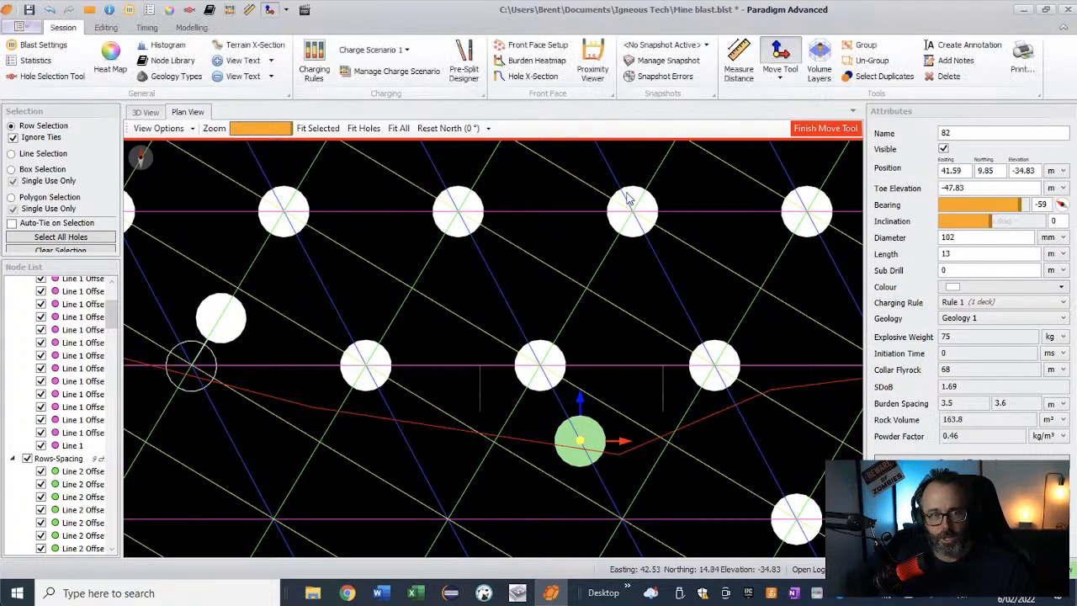
pyautogui.moveTo(586, 455); pyautogui.dragTo(626, 441)
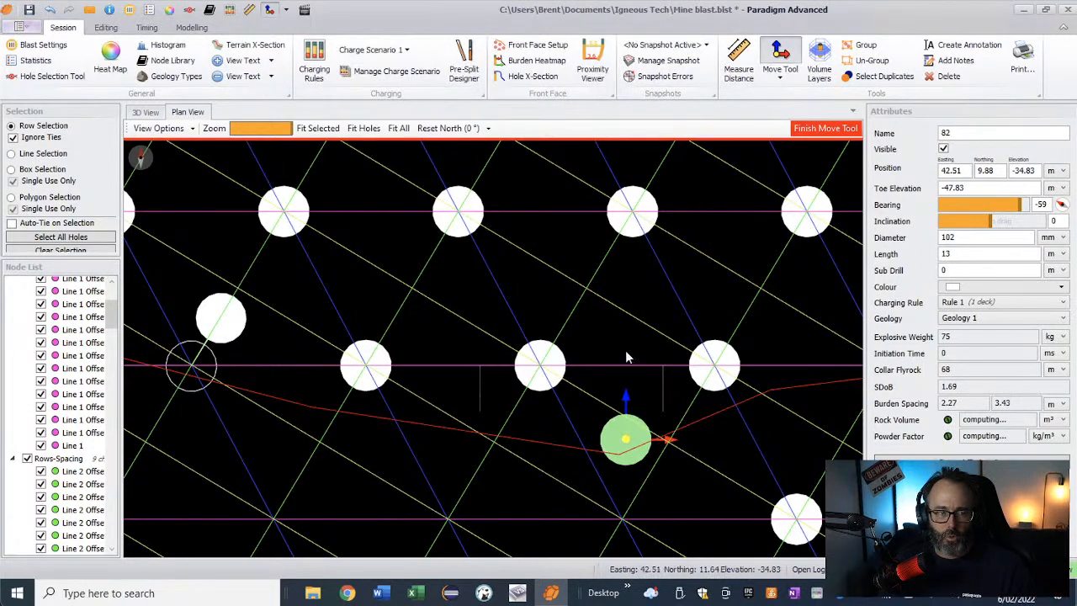
# Examine the whole pattern and the holes along the block outline's eastern edge for remaining gaps and outside holes
pyautogui.scroll(-3, 624, 351)
pyautogui.scroll(-3, 624, 352)
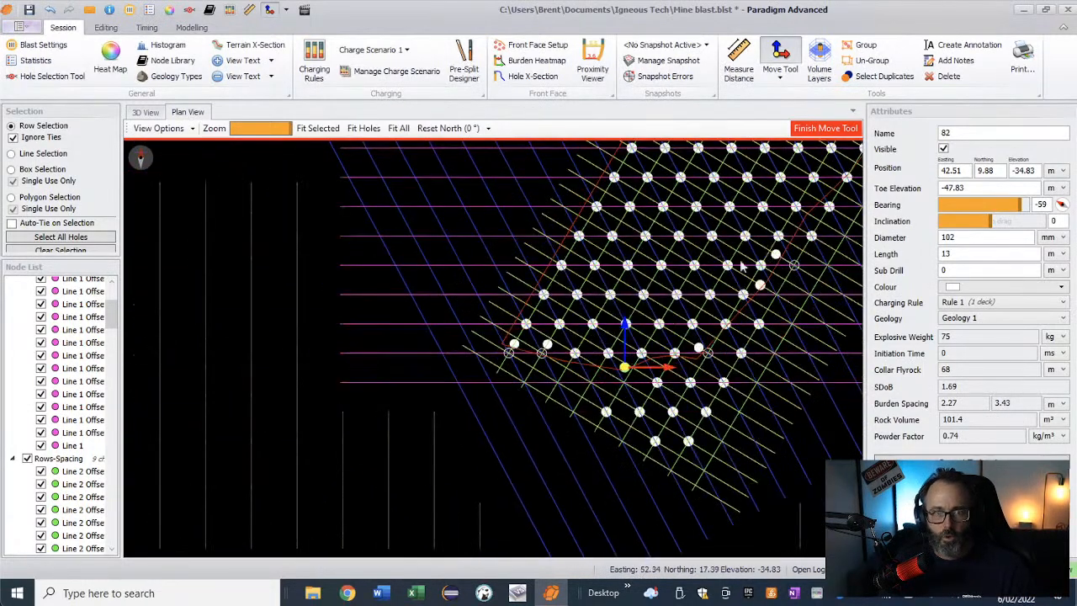
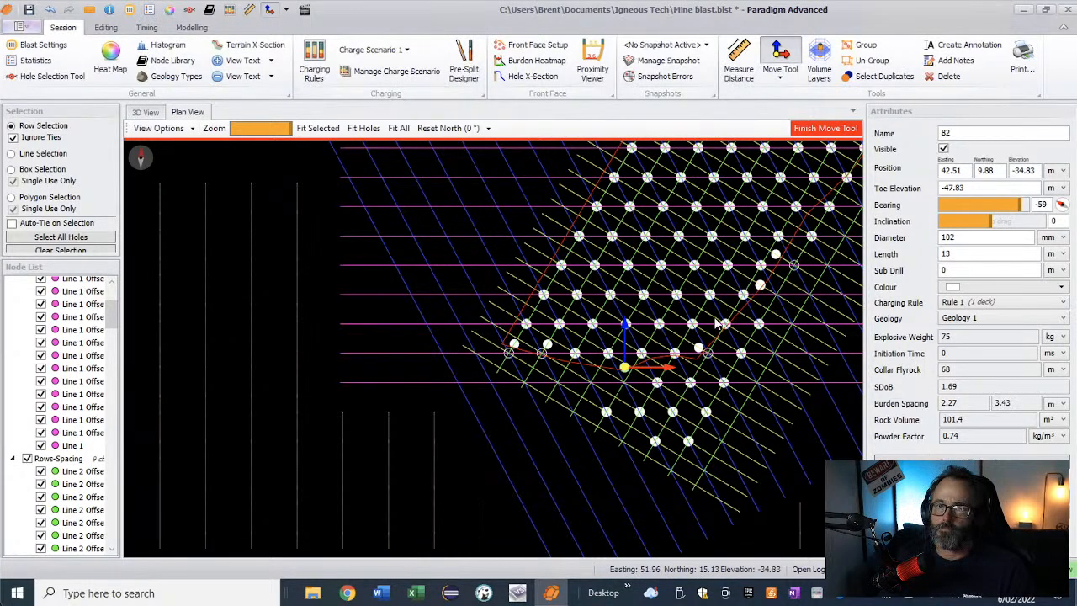
pyautogui.scroll(-5, 619, 328)
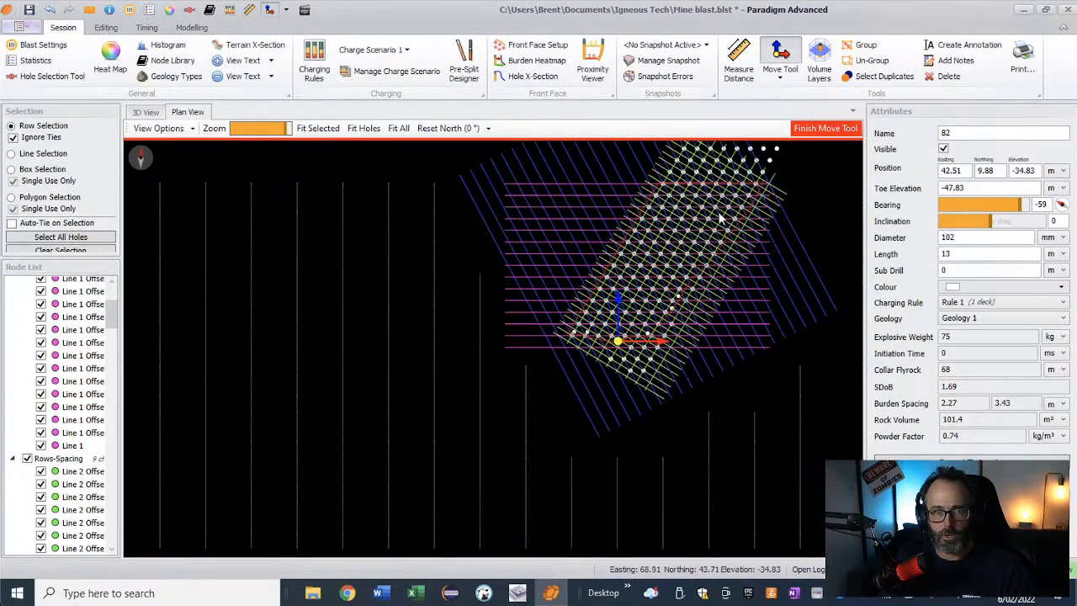
pyautogui.scroll(5, 719, 217)
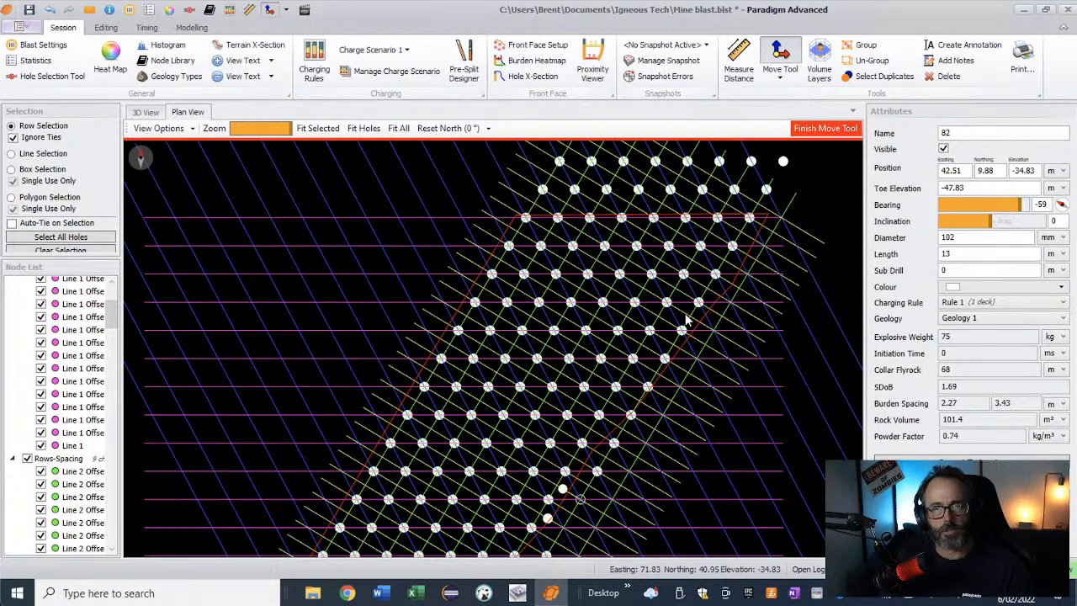
pyautogui.scroll(3, 782, 264)
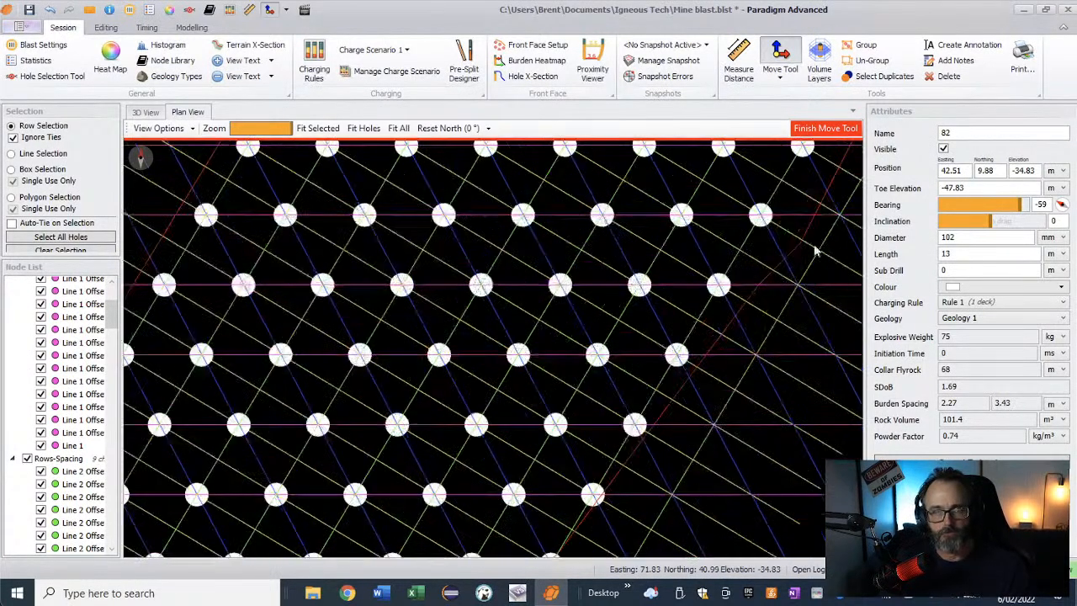
pyautogui.scroll(-3, 733, 319)
pyautogui.scroll(3, 802, 273)
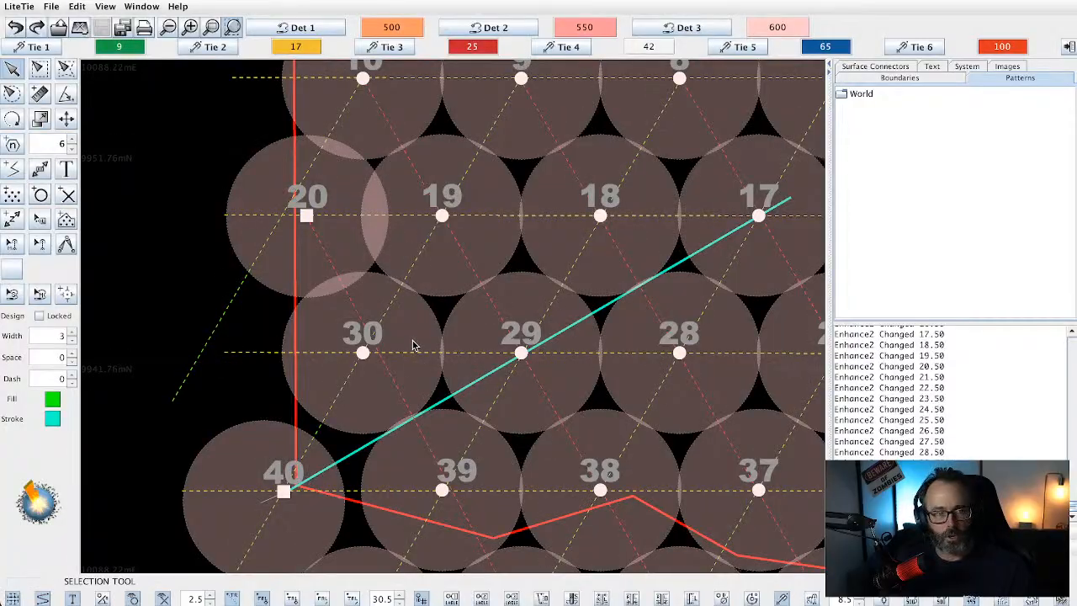
# Select all holes in the pattern layer
pyautogui.rightClick(166, 306)
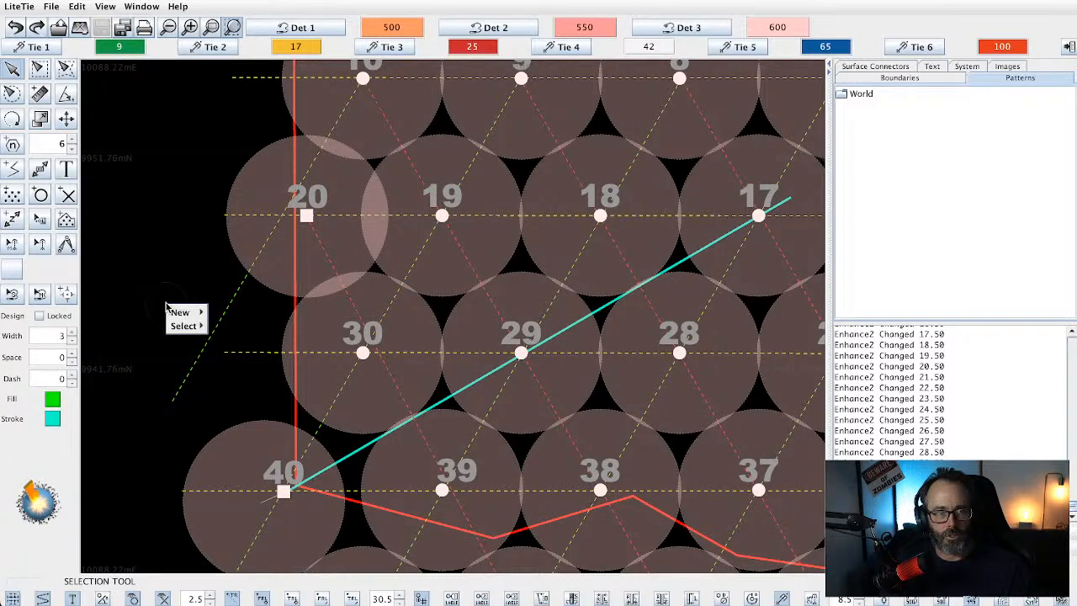
pyautogui.click(169, 28)
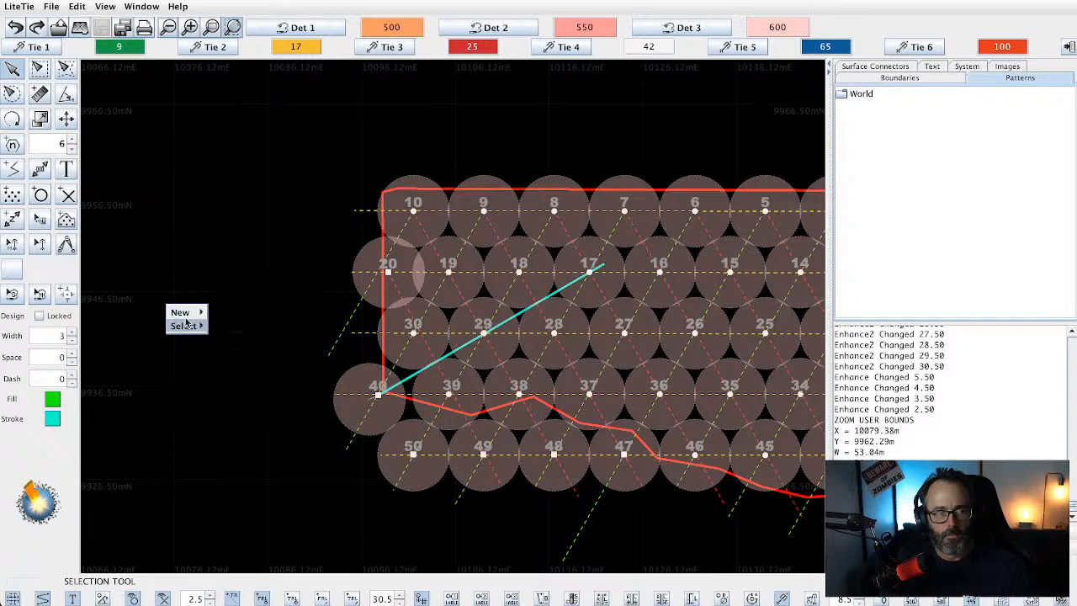
pyautogui.moveTo(187, 324)
pyautogui.click(234, 361)
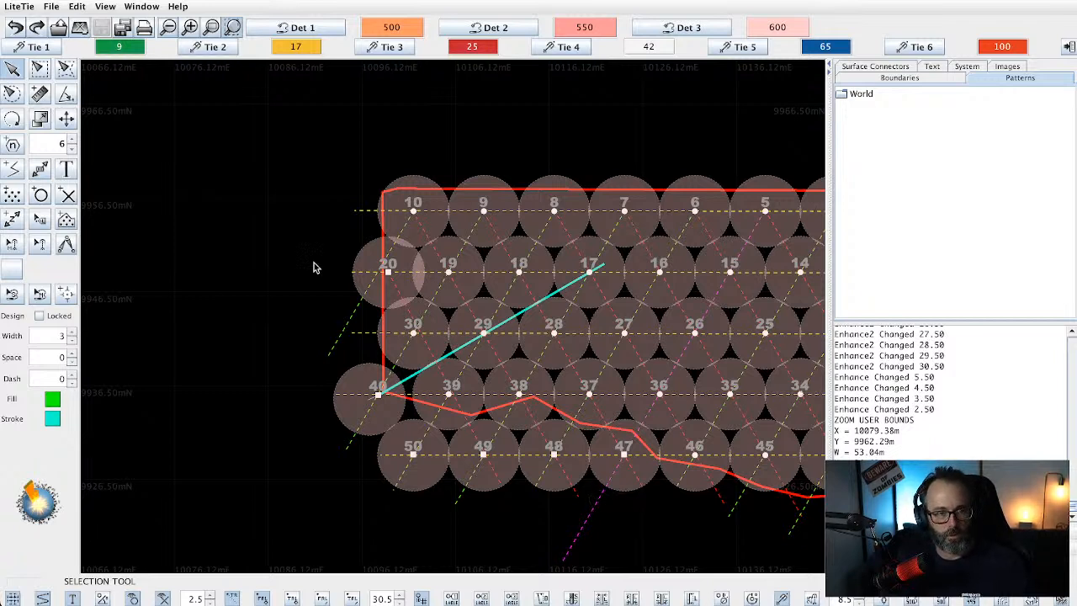
pyautogui.click(57, 6)
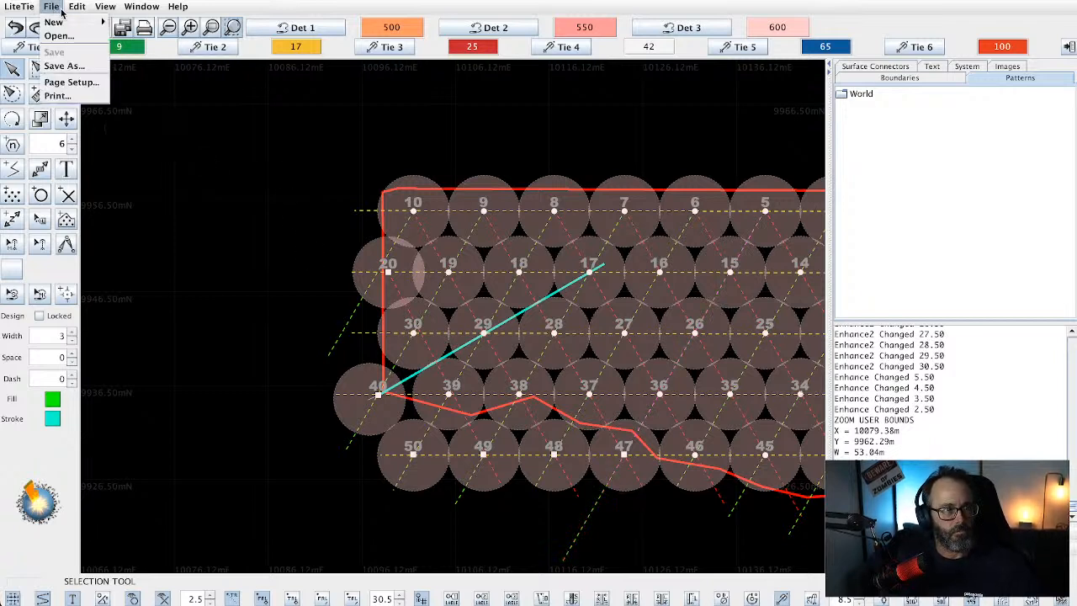
pyautogui.moveTo(106, 112)
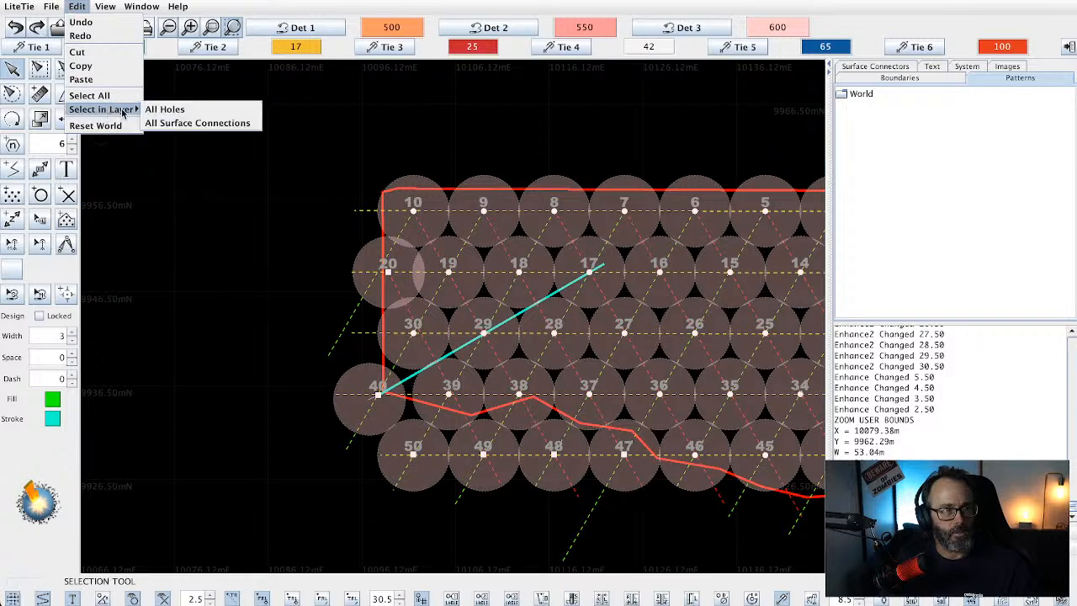
pyautogui.click(165, 109)
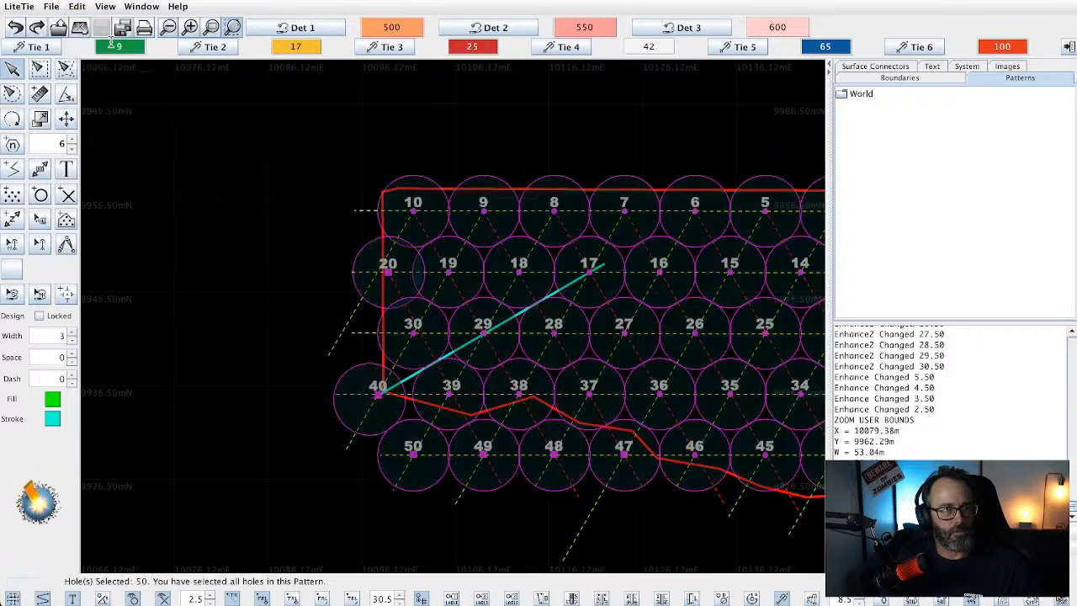
# Reset the world to clear all existing holes and boundaries from the workspace
pyautogui.click(77, 7)
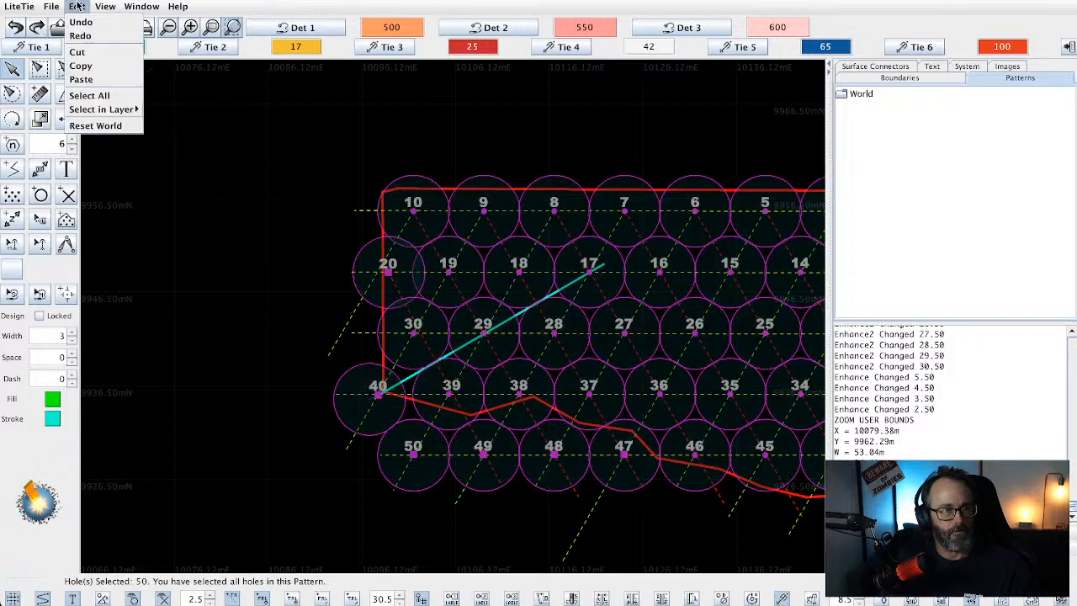
pyautogui.click(87, 126)
pyautogui.click(522, 338)
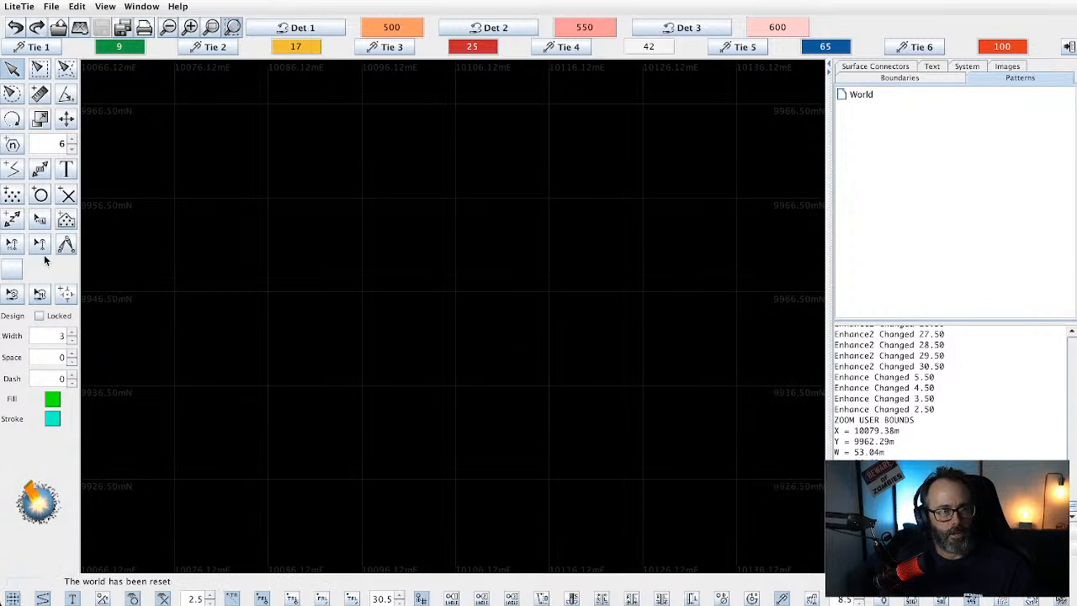
pyautogui.click(66, 220)
pyautogui.click(264, 206)
pyautogui.click(13, 69)
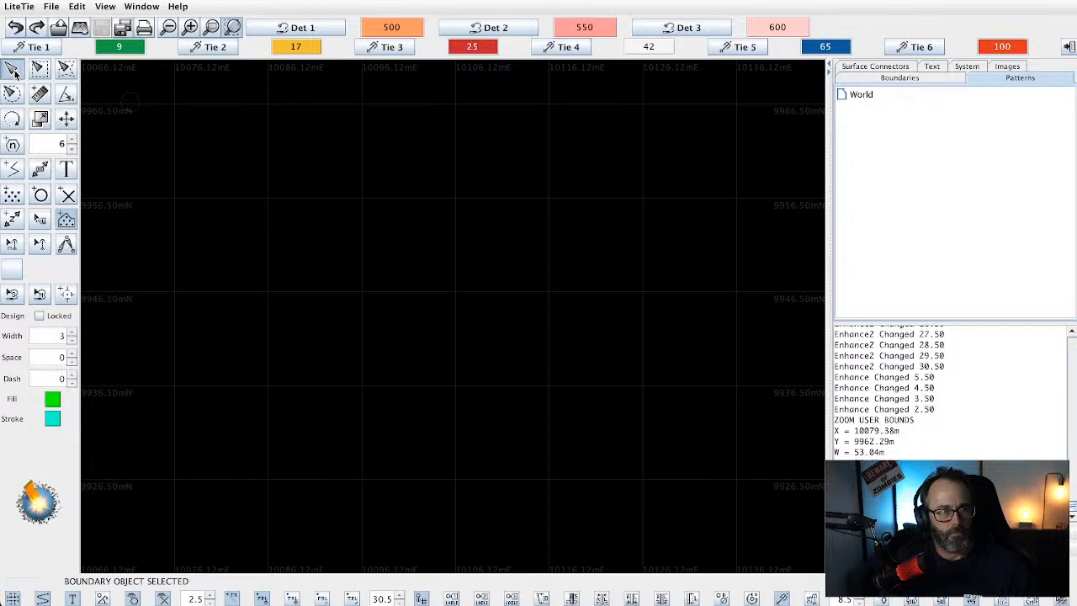
# Draw a 15-point block outline polyline about 64 m wide and 32 m high, with straight northern and eastern edges and an irregular southwestern side
pyautogui.click(11, 170)
pyautogui.click(195, 198)
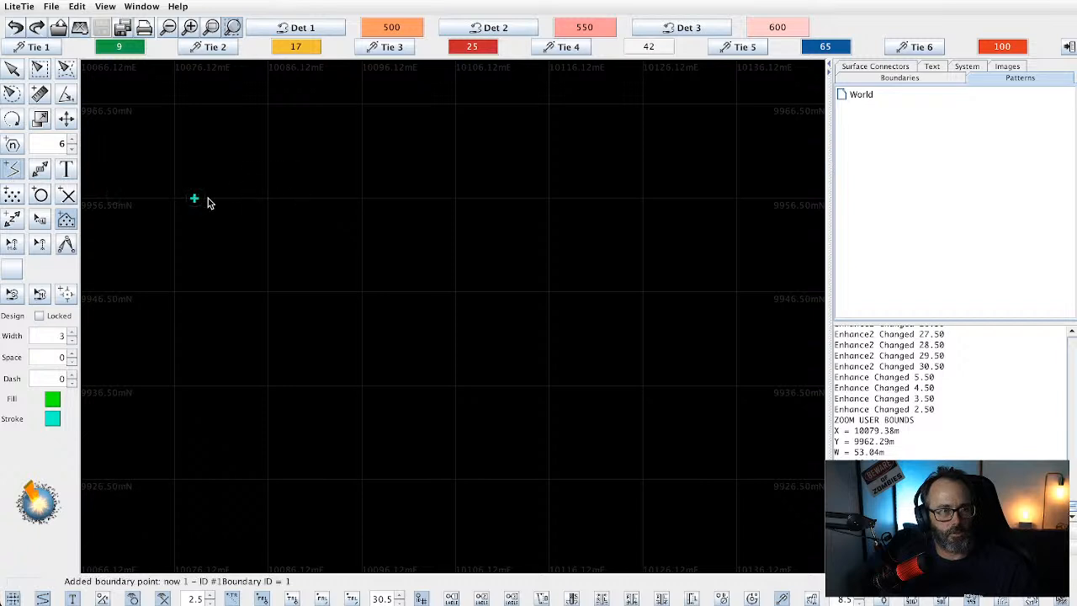
pyautogui.click(770, 200)
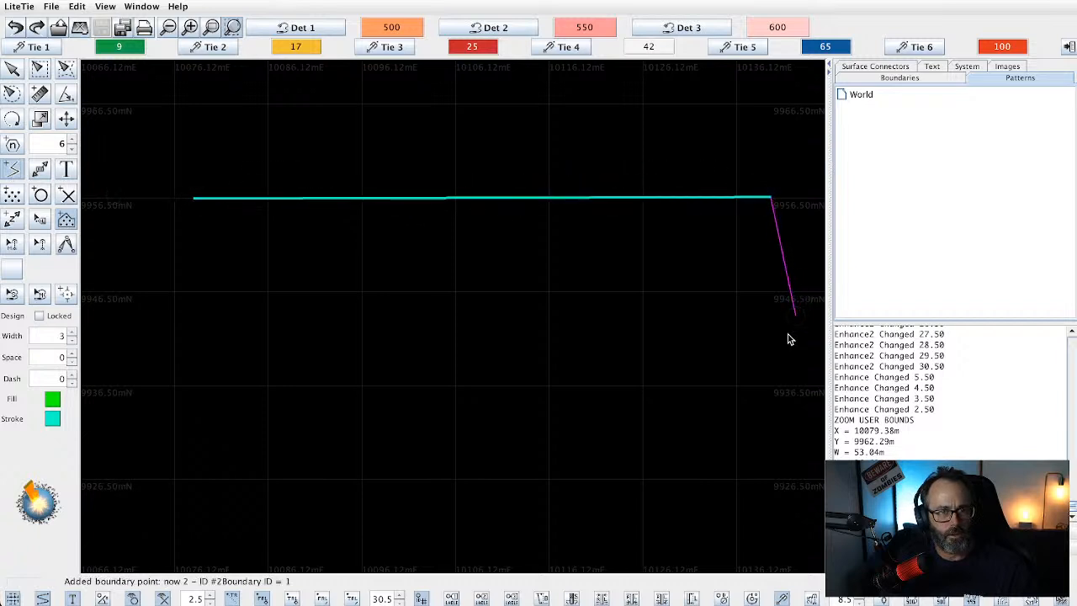
pyautogui.click(770, 488)
pyautogui.click(642, 499)
pyautogui.click(519, 463)
pyautogui.click(393, 461)
pyautogui.click(315, 464)
pyautogui.click(270, 409)
pyautogui.click(264, 383)
pyautogui.click(239, 352)
pyautogui.click(203, 343)
pyautogui.click(179, 338)
pyautogui.click(165, 308)
pyautogui.click(175, 244)
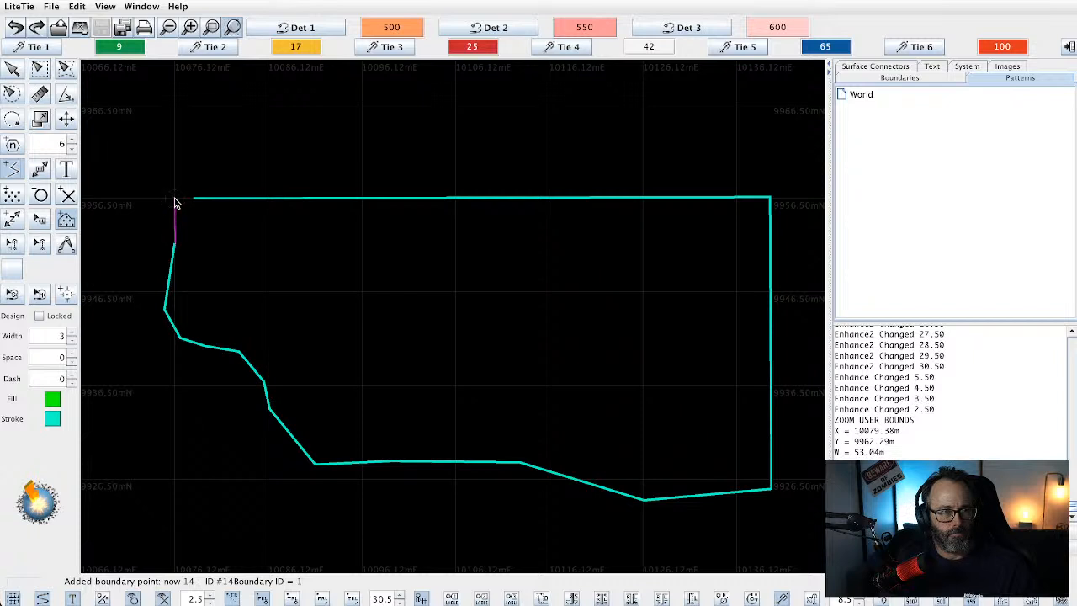
pyautogui.rightClick(185, 200)
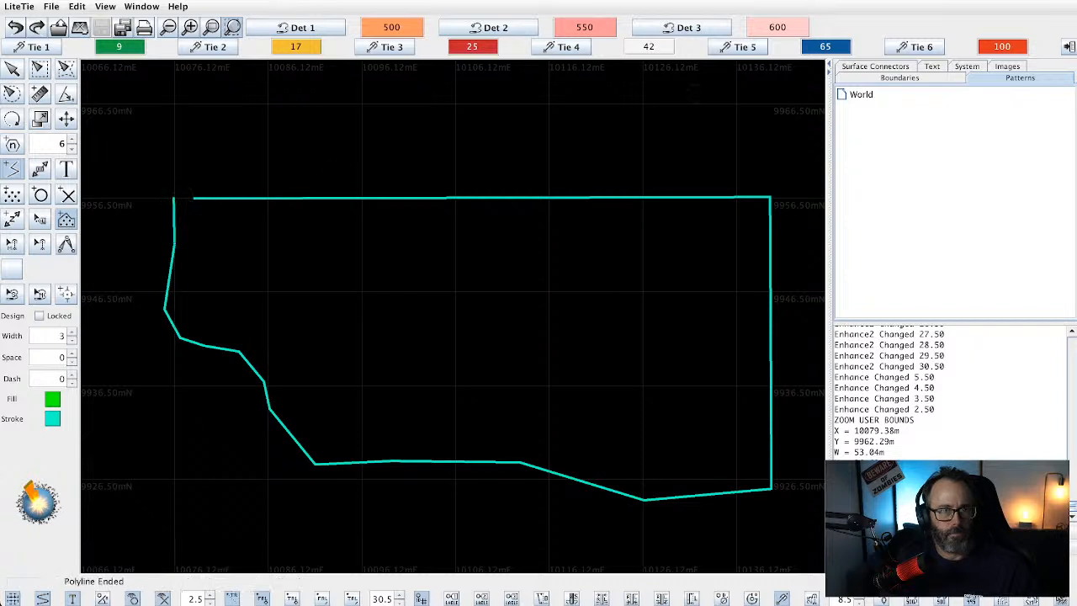
# Turn the new boundary into a closed polygon by setting its Is Closed property to True
pyautogui.click(886, 78)
pyautogui.click(855, 94)
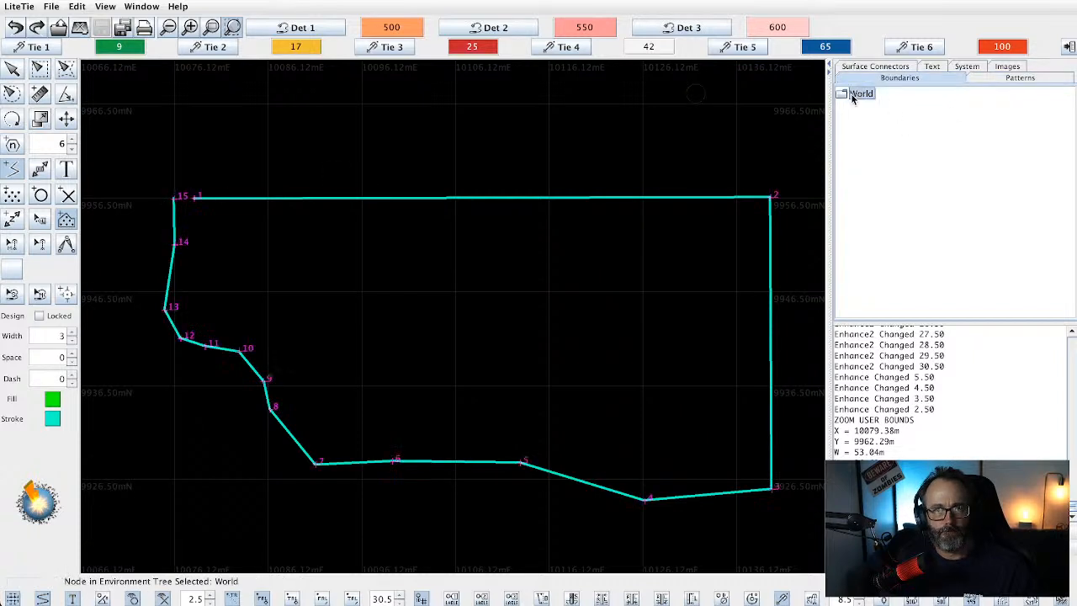
pyautogui.doubleClick(851, 97)
pyautogui.click(852, 109)
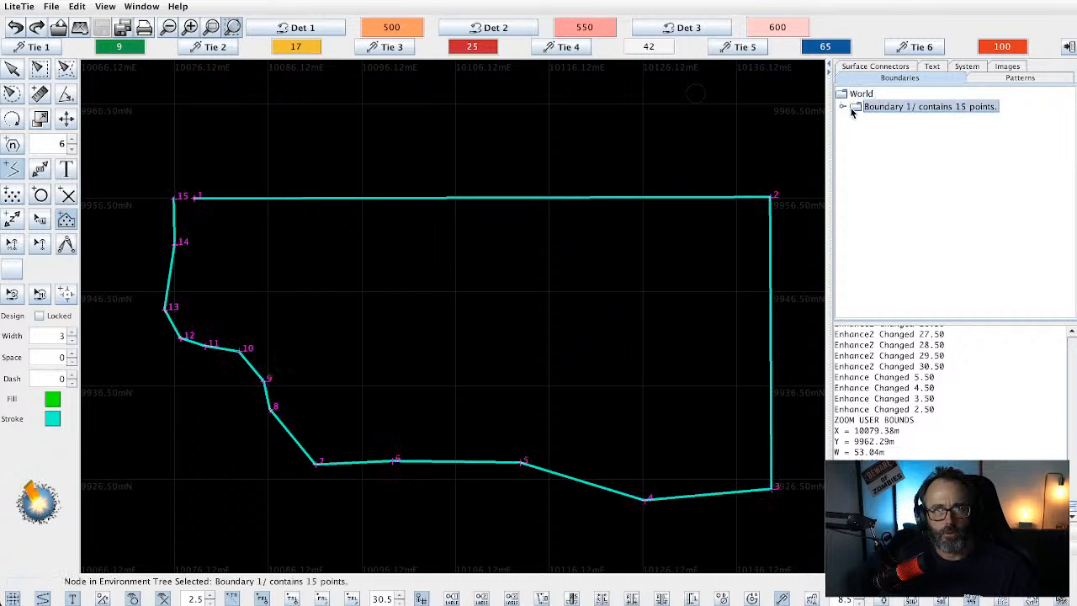
pyautogui.click(852, 110)
pyautogui.doubleClick(881, 137)
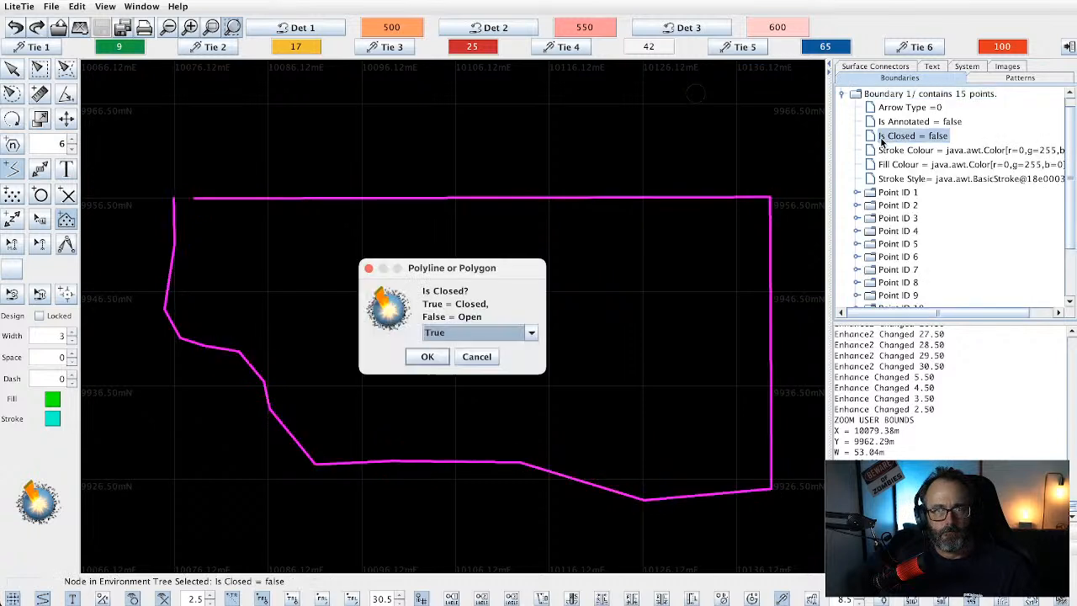
pyautogui.click(424, 356)
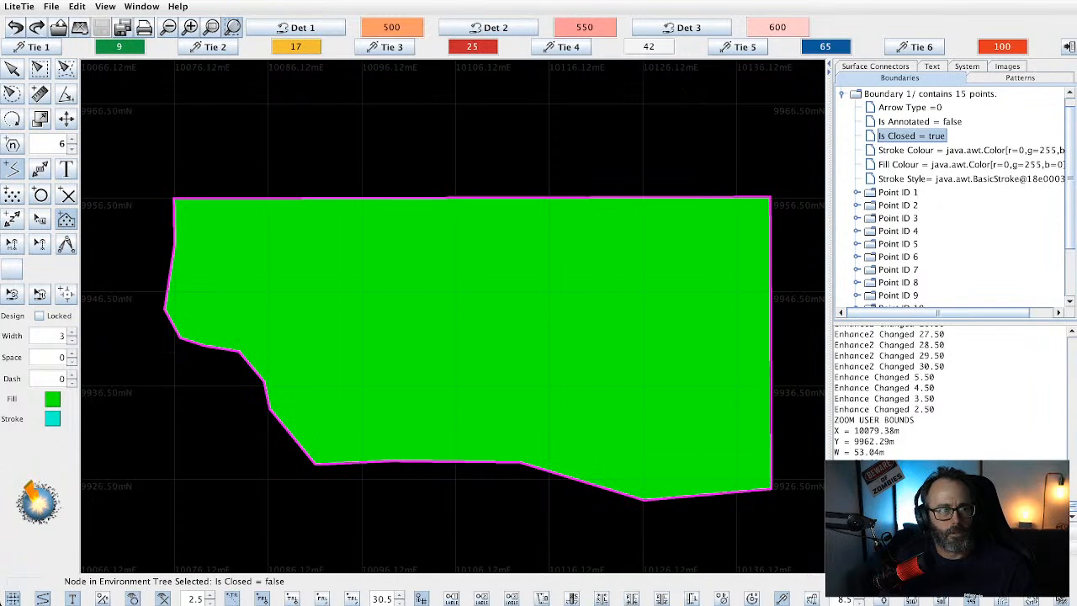
# Make the boundary's green fill fully see-through by setting the fill colour's transparency to 100
pyautogui.click(52, 401)
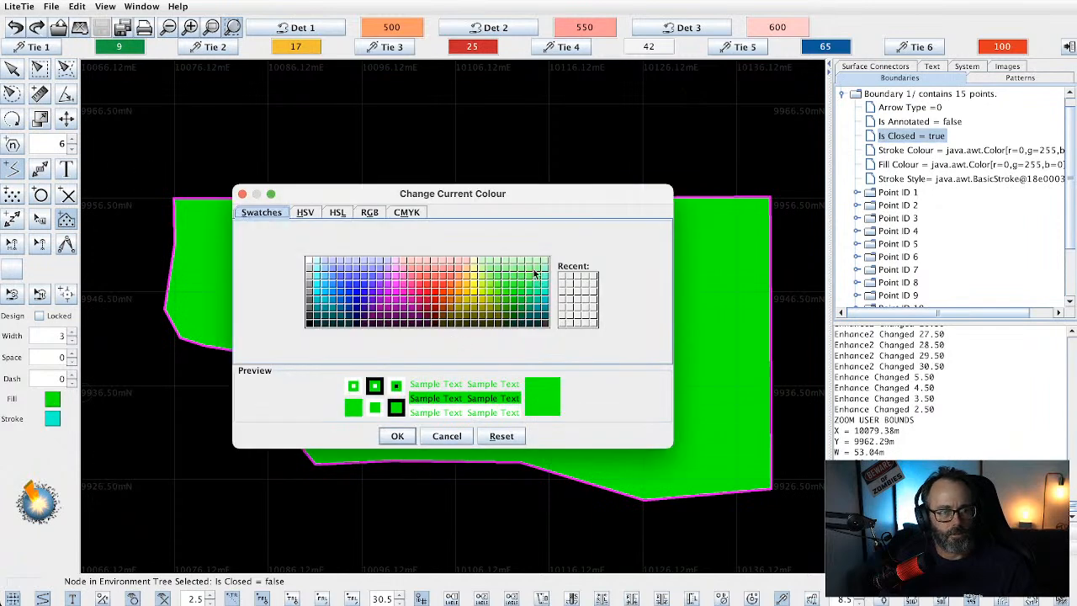
pyautogui.click(303, 212)
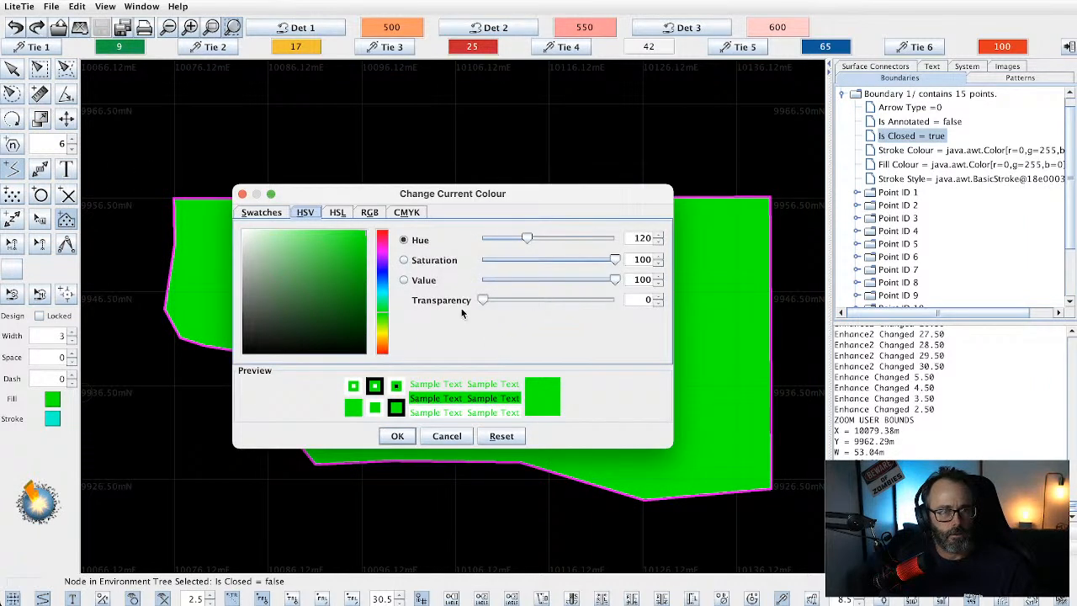
pyautogui.moveTo(484, 300); pyautogui.dragTo(701, 298)
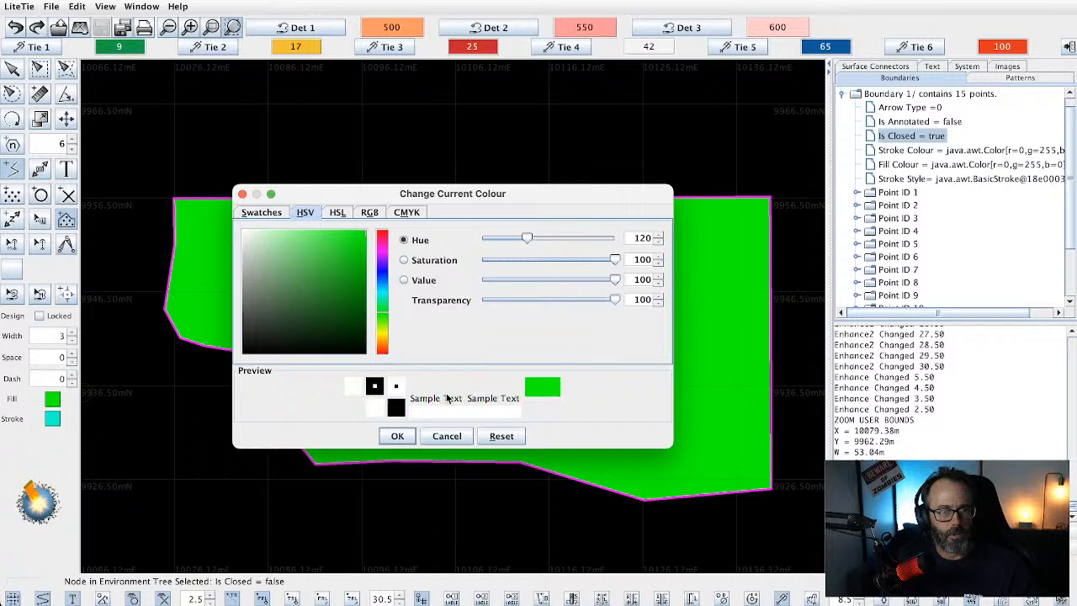
pyautogui.click(392, 438)
# Add a boundary point 16 north of the outline's northern edge and delete that point again
pyautogui.click(506, 135)
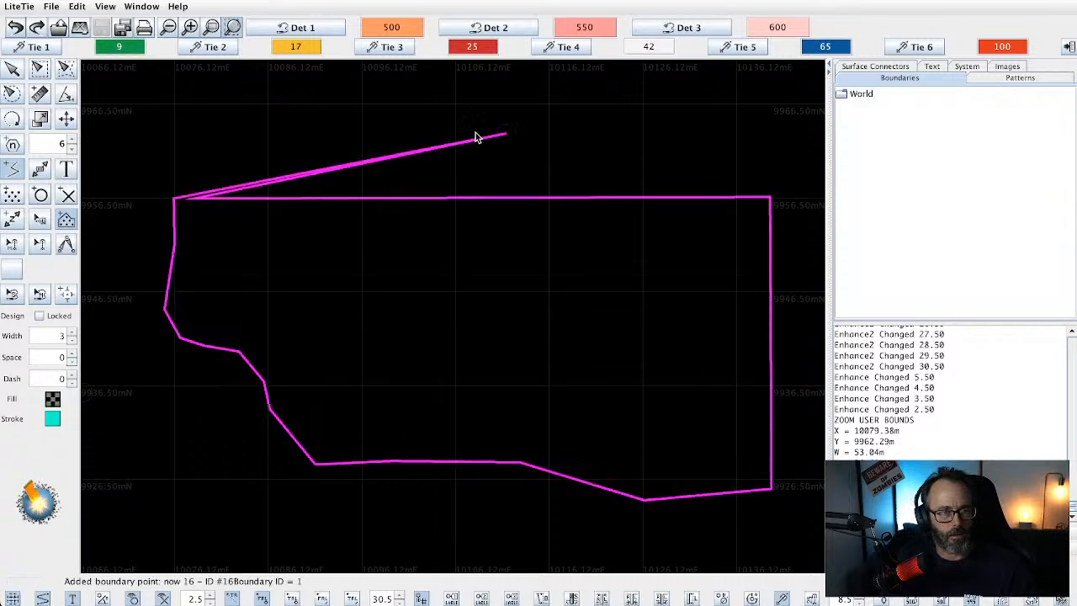
pyautogui.rightClick(564, 125)
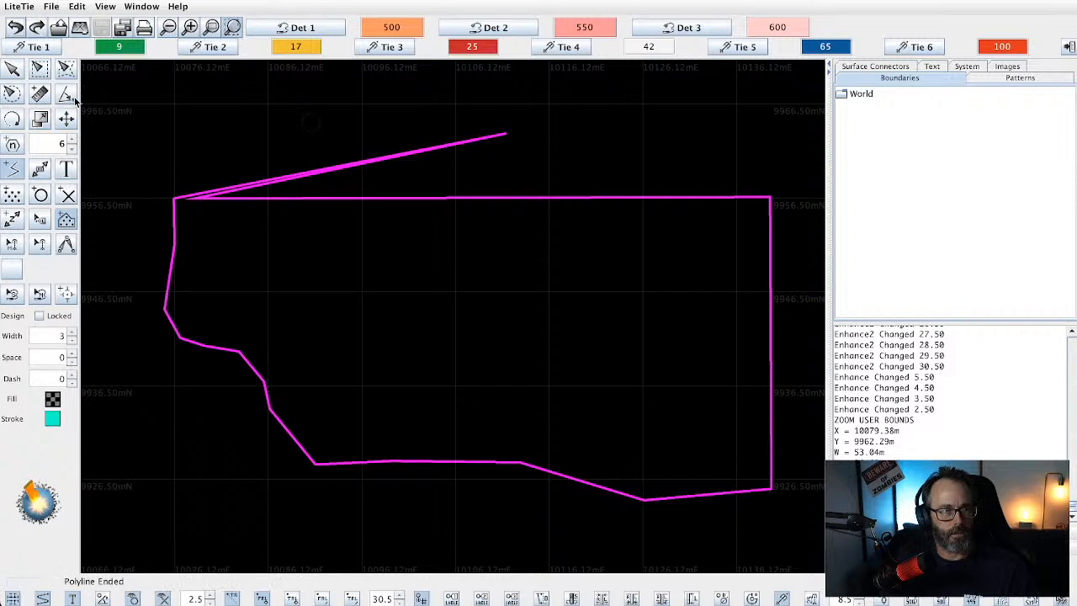
pyautogui.click(12, 69)
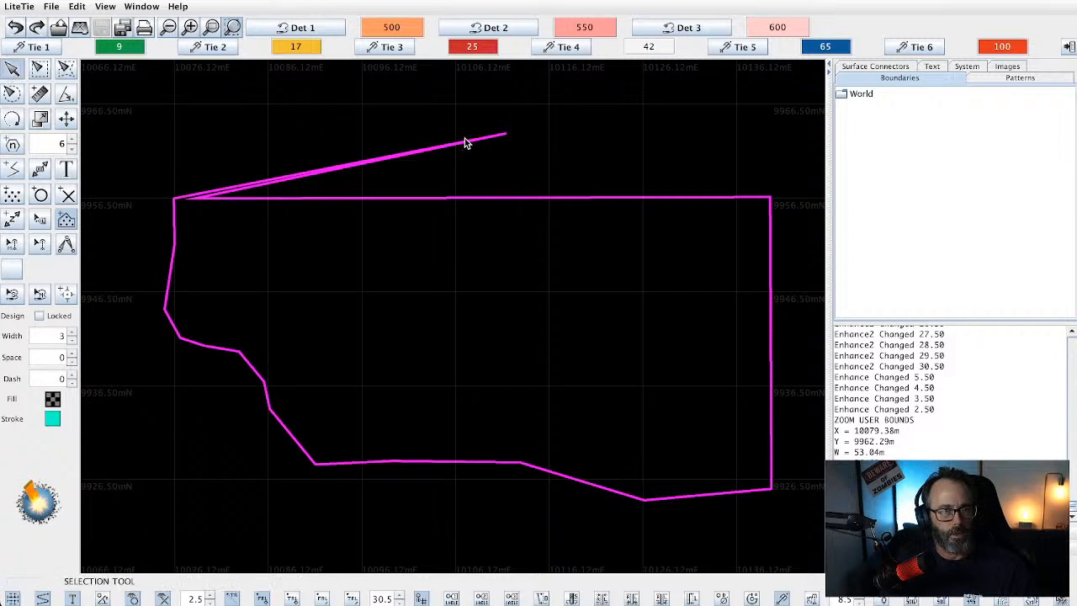
pyautogui.click(503, 135)
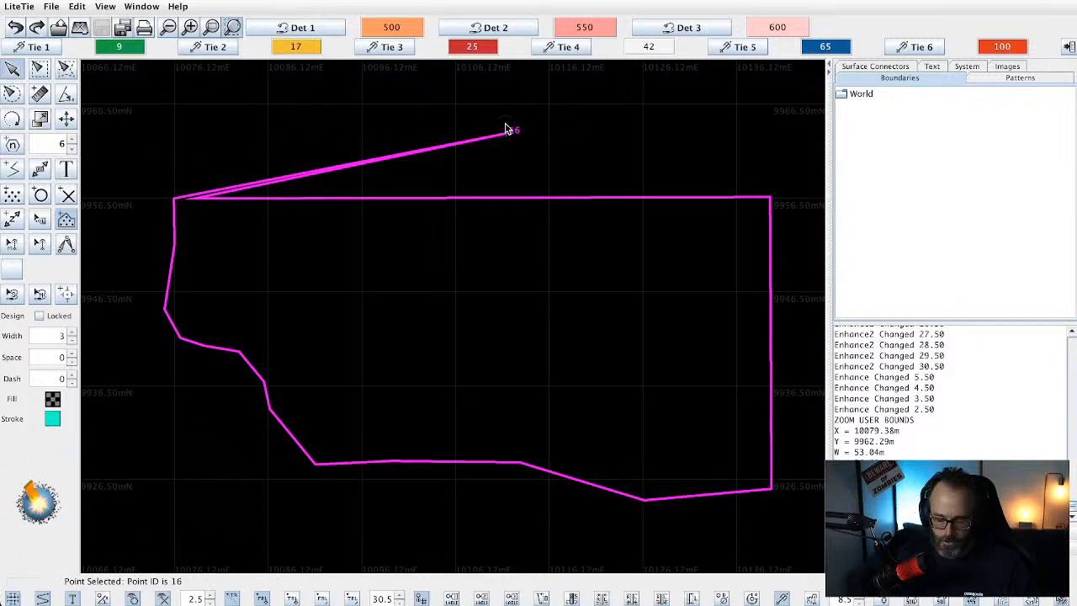
pyautogui.click(513, 143)
pyautogui.click(506, 133)
pyautogui.click(520, 155)
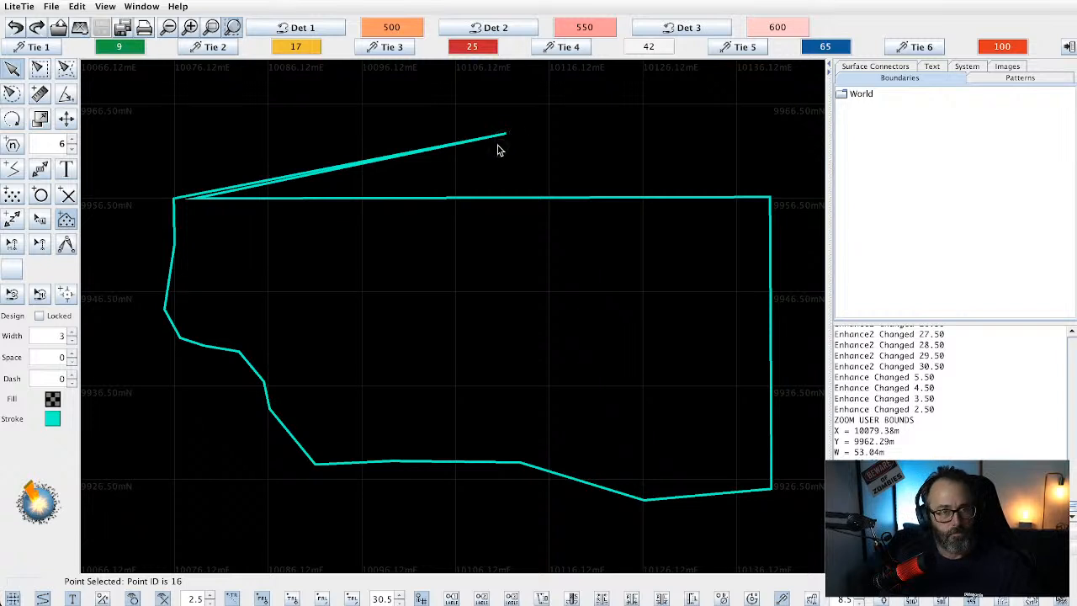
pyautogui.click(506, 134)
pyautogui.click(555, 166)
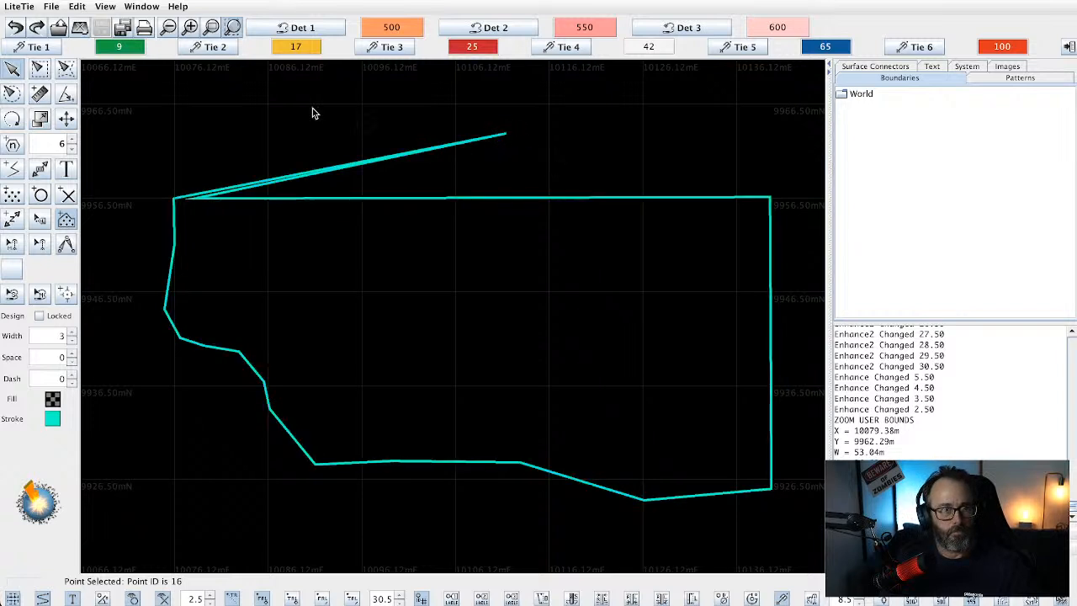
pyautogui.click(39, 68)
pyautogui.moveTo(477, 101); pyautogui.dragTo(541, 166)
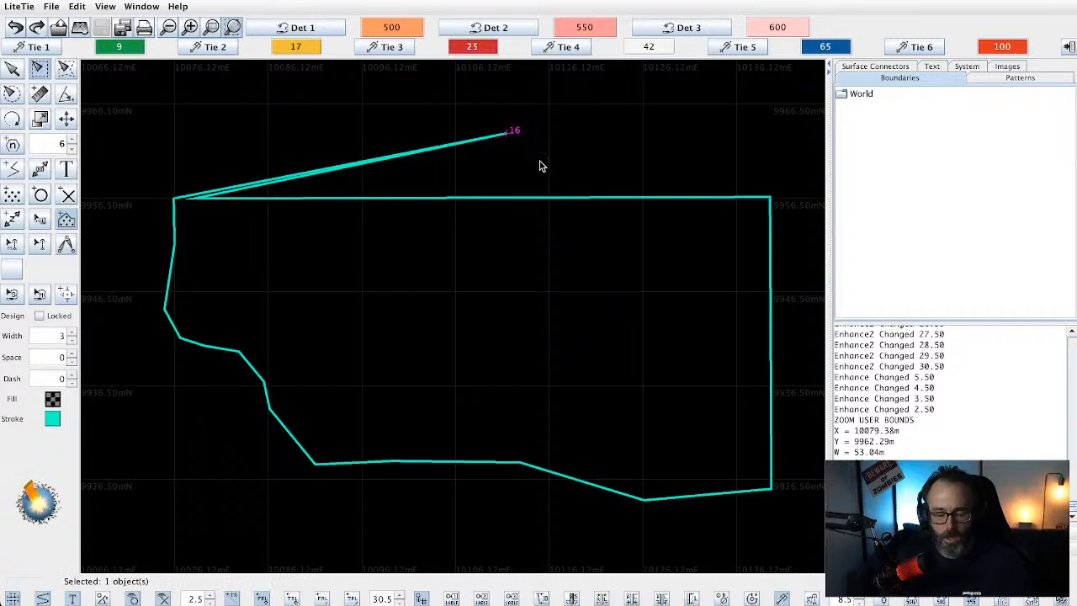
pyautogui.press('Delete')
pyautogui.click(13, 68)
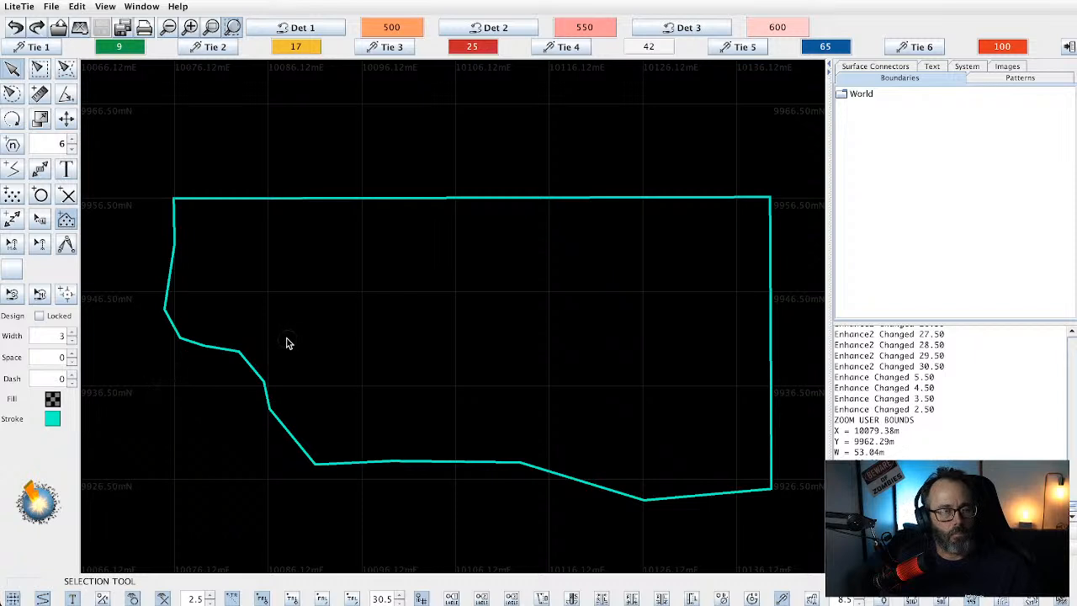
# Try to generate a hole pattern inside the boundary, oriented from point 15 to point 2, with the southeastern corner as the last reference
pyautogui.click(11, 196)
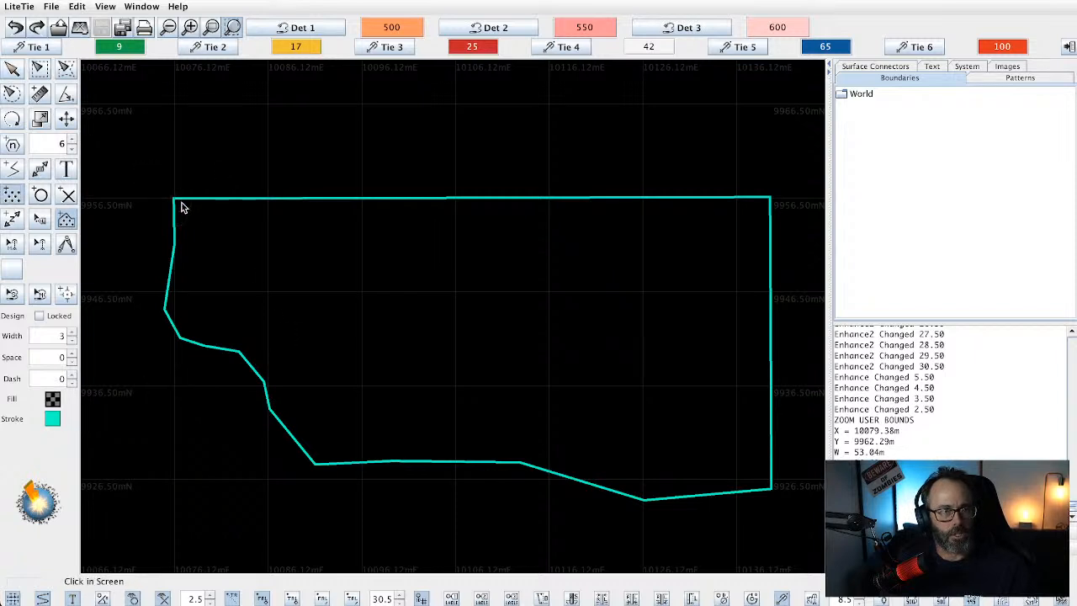
pyautogui.click(67, 222)
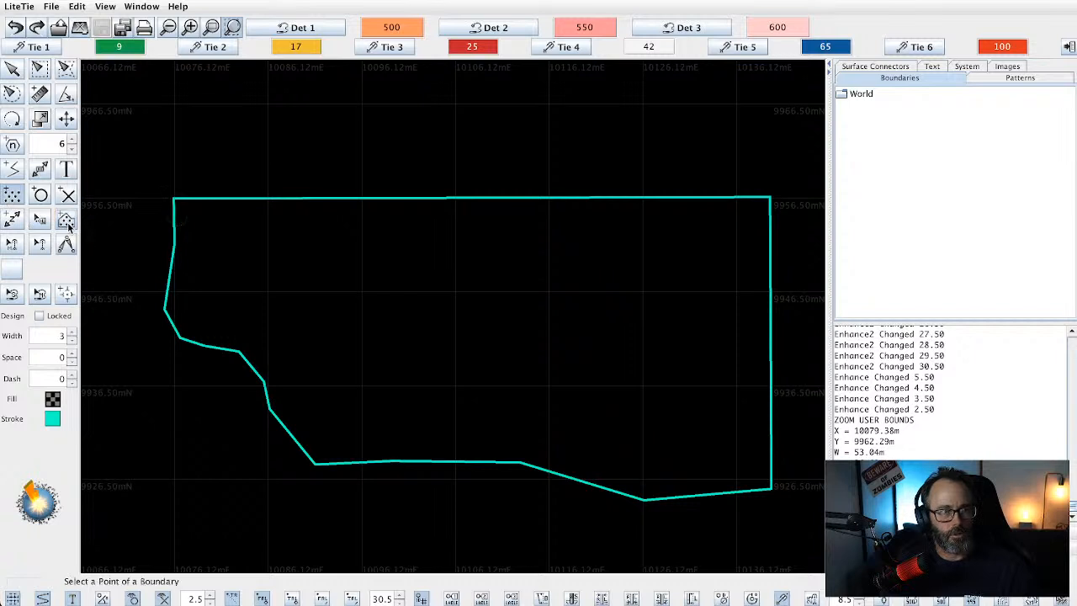
pyautogui.click(182, 200)
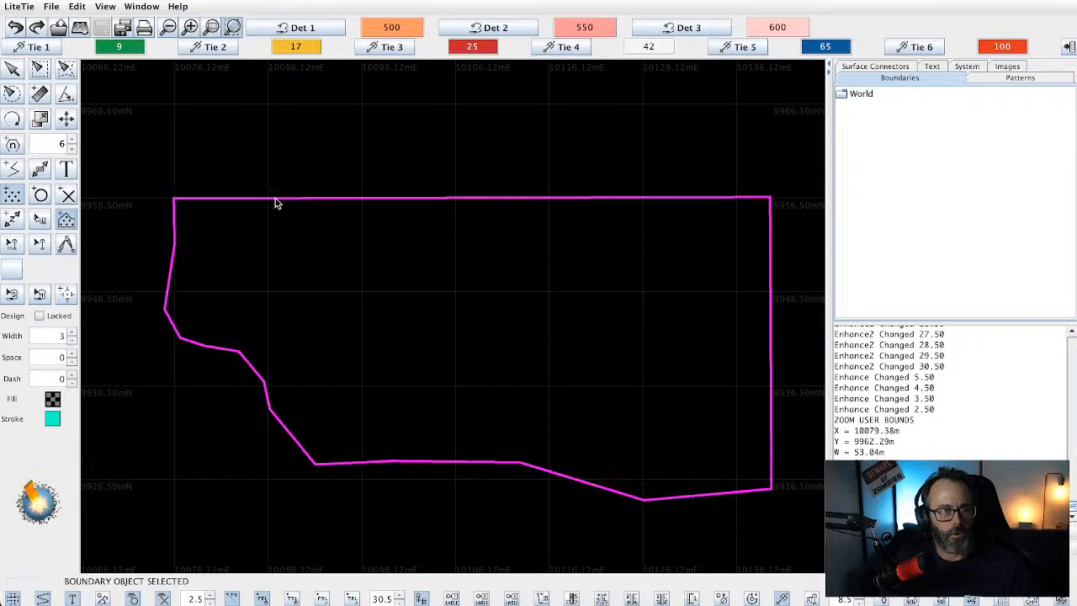
pyautogui.click(174, 203)
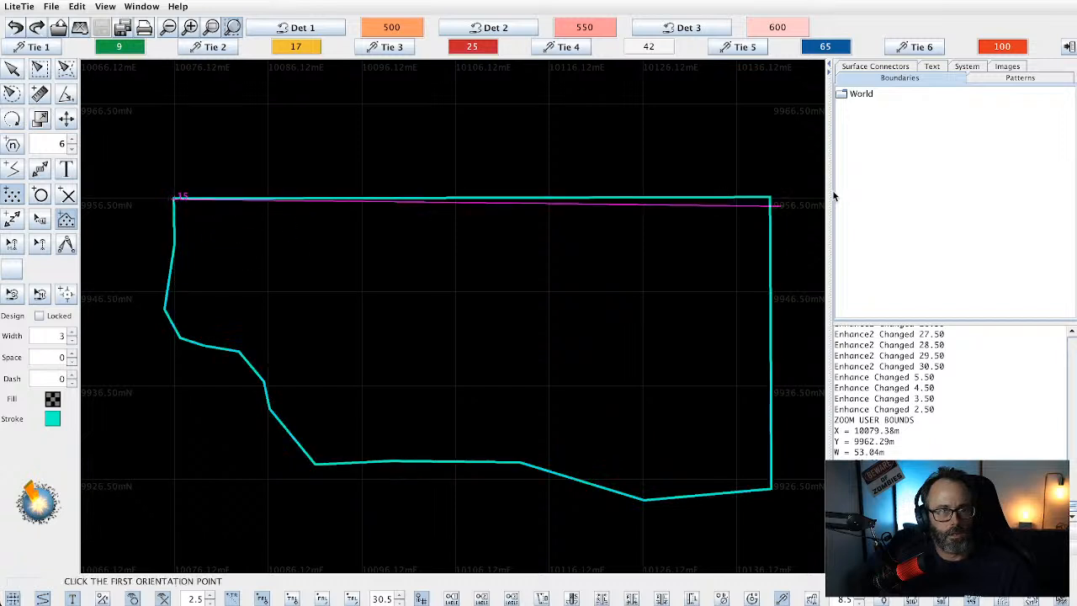
pyautogui.click(770, 199)
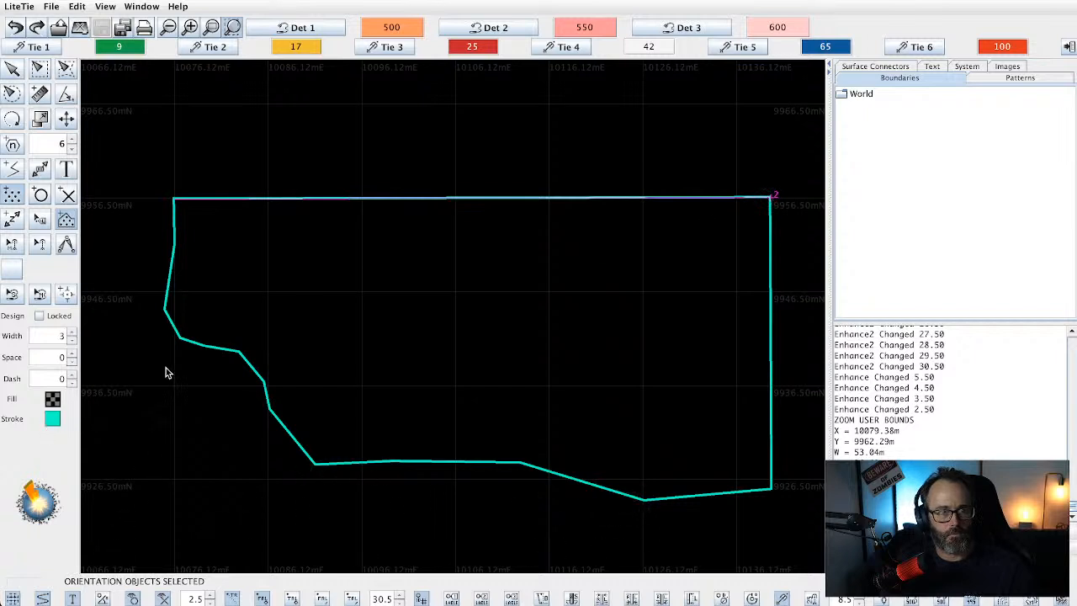
pyautogui.click(771, 493)
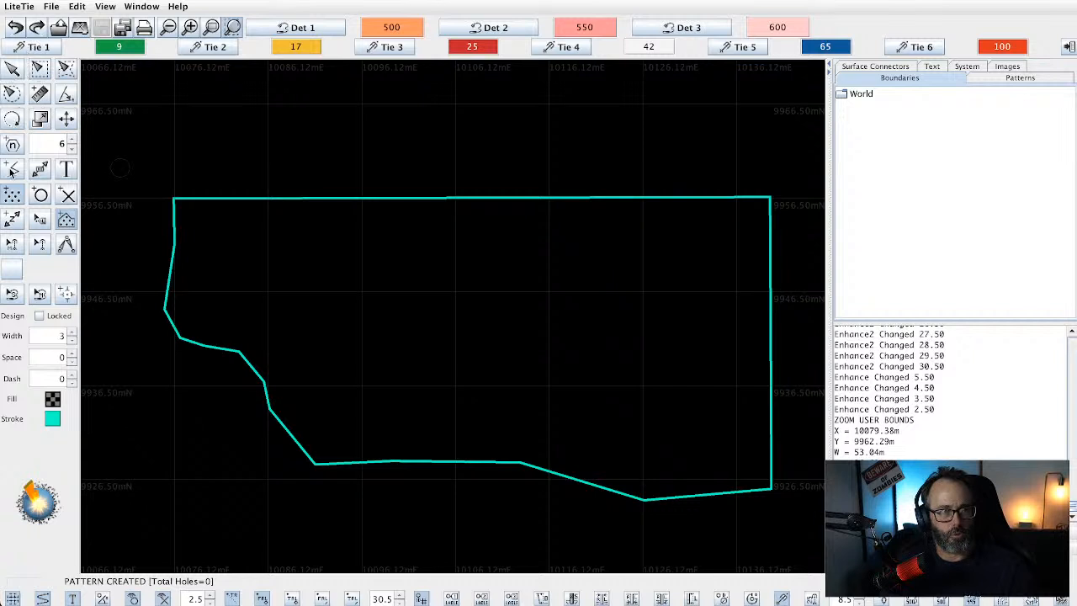
# Place a single-point polyline outside the outline's southwestern side, at about easting 10073, northing 9924
pyautogui.click(11, 170)
pyautogui.click(148, 507)
pyautogui.rightClick(160, 515)
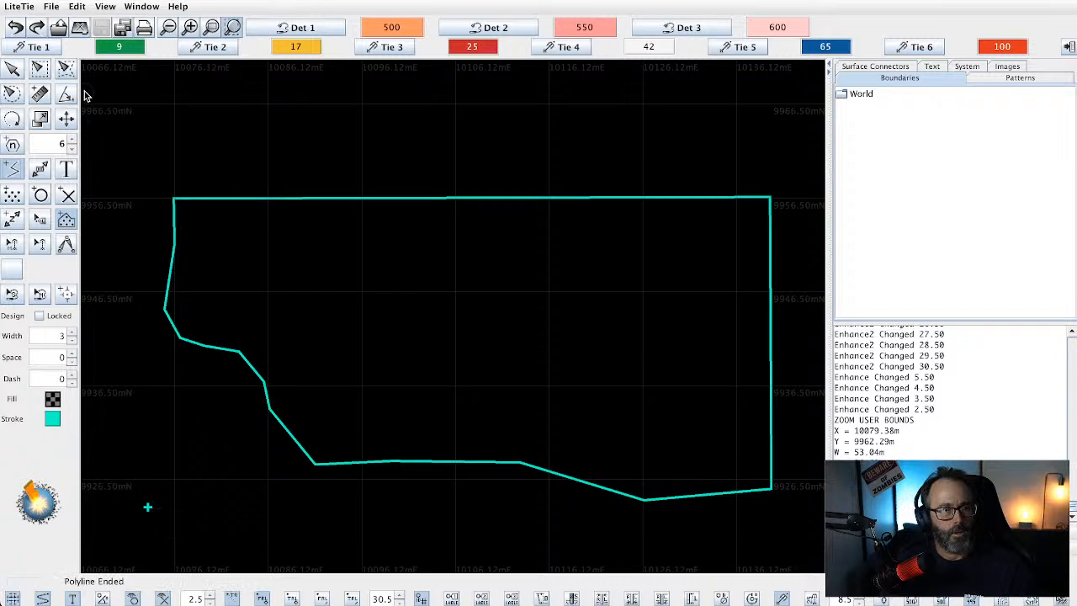
# Generate a hole pattern inside the boundary, oriented from point 15 to point 2, with the isolated southwestern point as the last reference
pyautogui.click(10, 70)
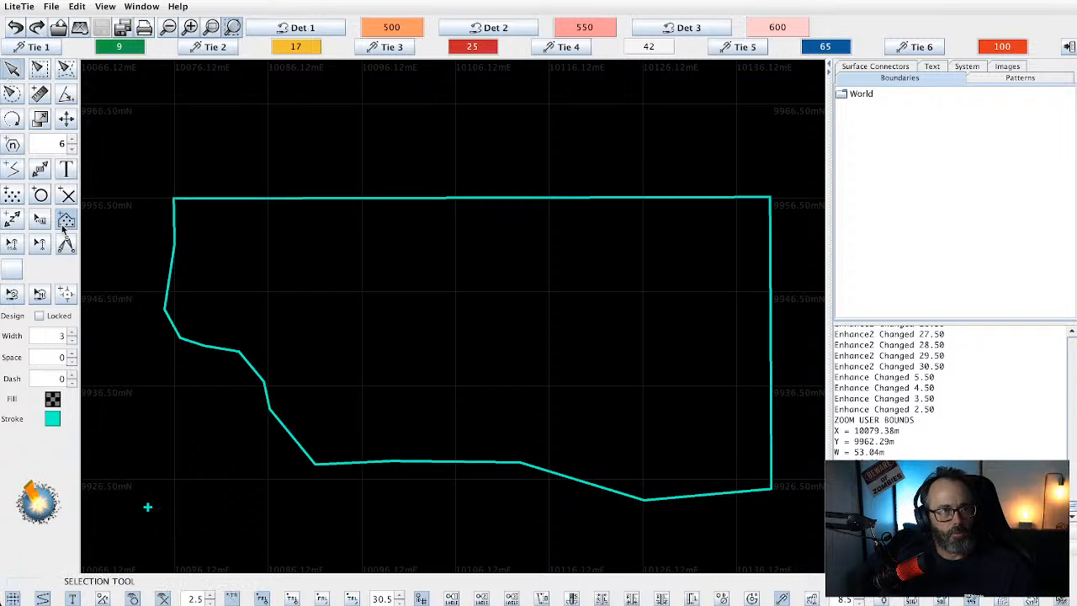
pyautogui.click(190, 207)
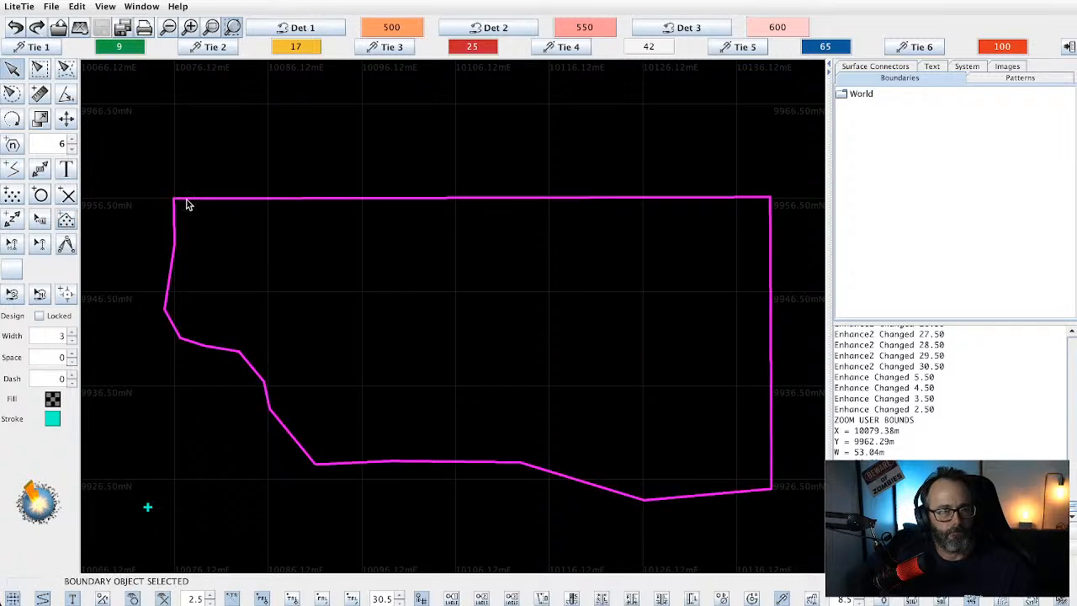
pyautogui.click(175, 199)
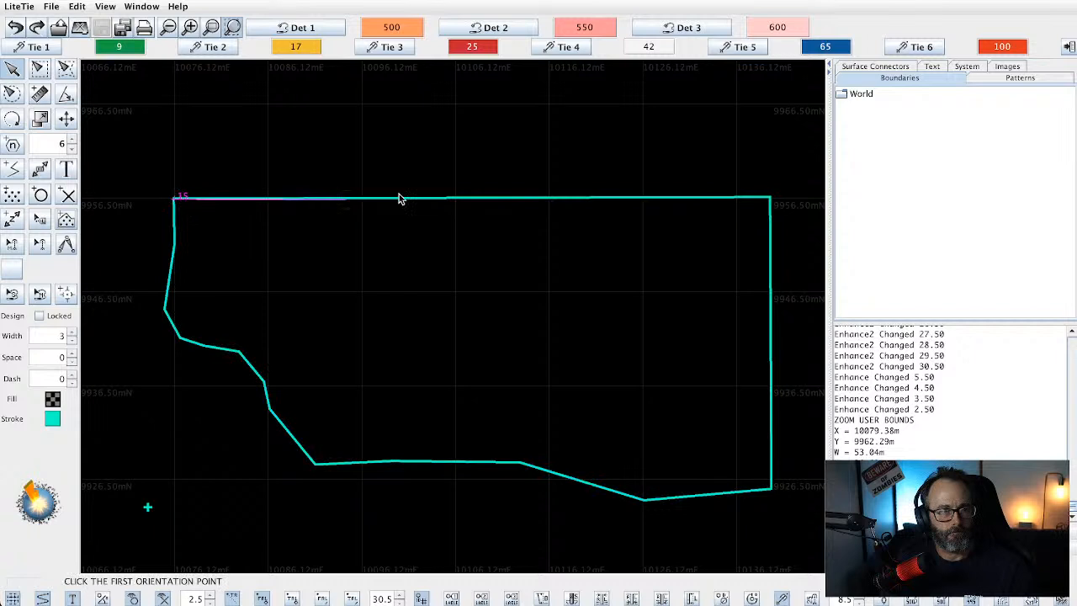
pyautogui.click(774, 199)
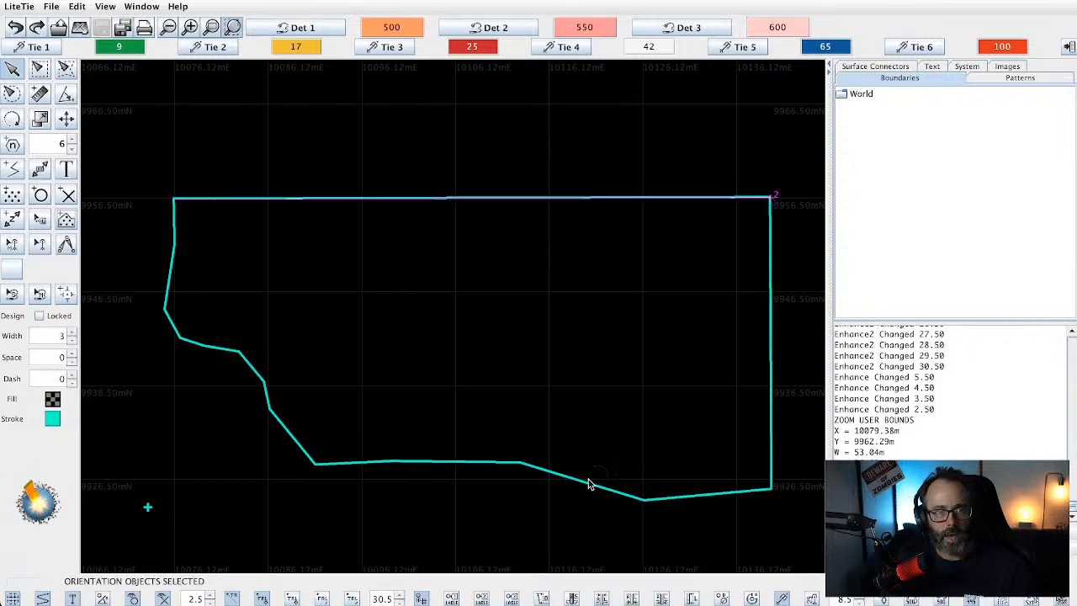
pyautogui.click(147, 507)
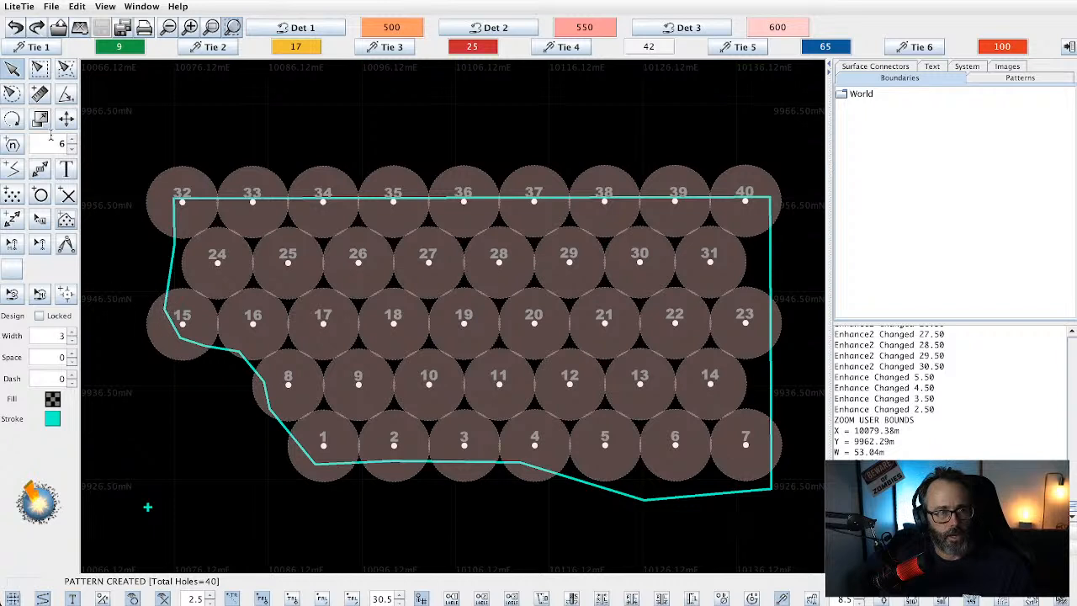
# Try to select hole 15 on the pattern's western edge on its own
pyautogui.click(13, 72)
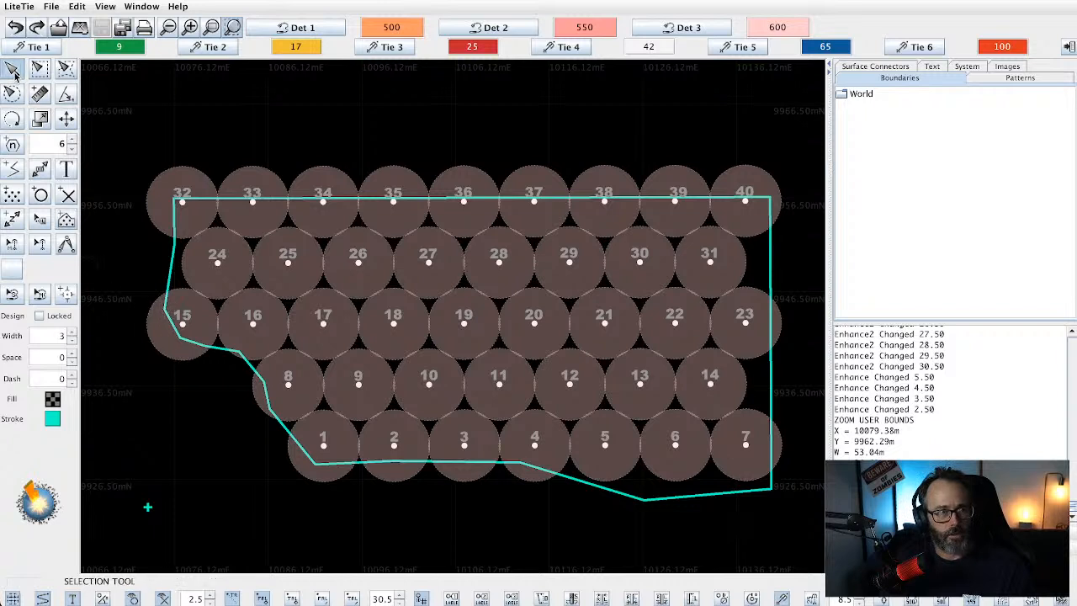
pyautogui.click(184, 325)
pyautogui.click(187, 446)
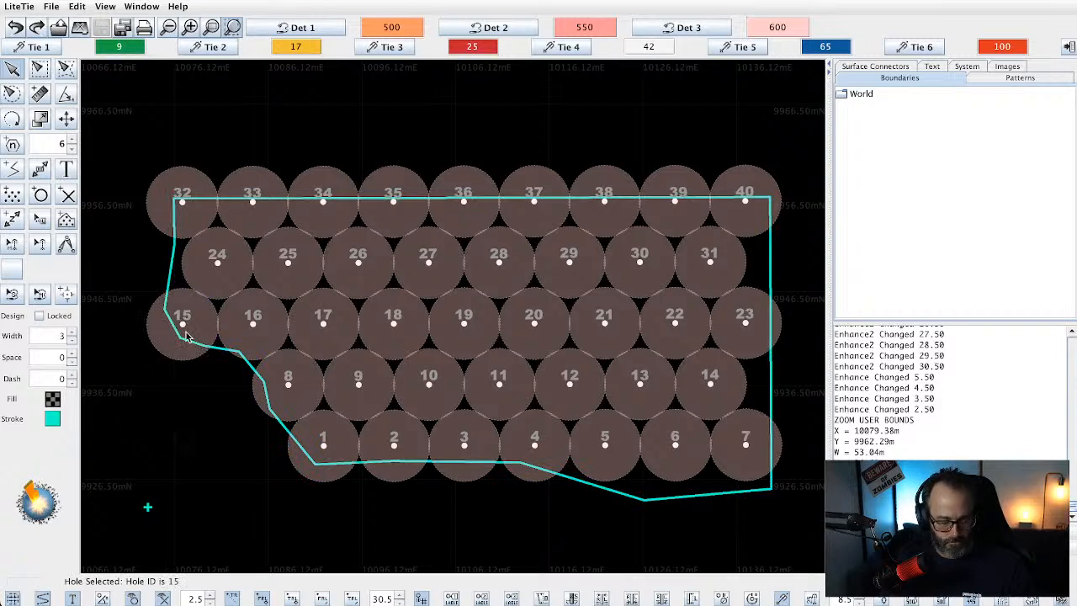
pyautogui.click(233, 29)
pyautogui.moveTo(127, 250); pyautogui.dragTo(362, 401)
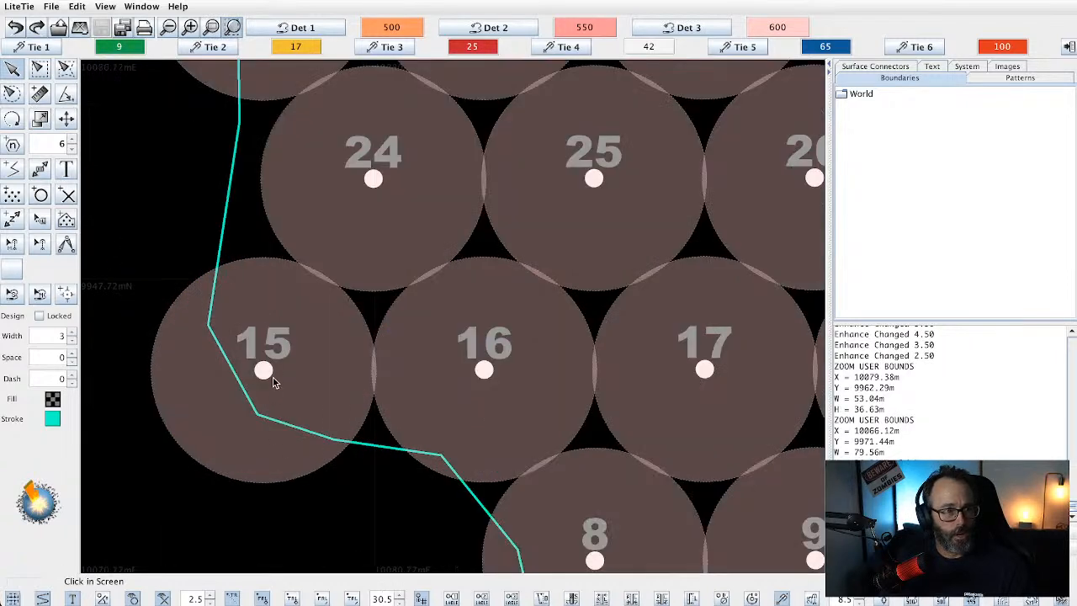
pyautogui.click(17, 74)
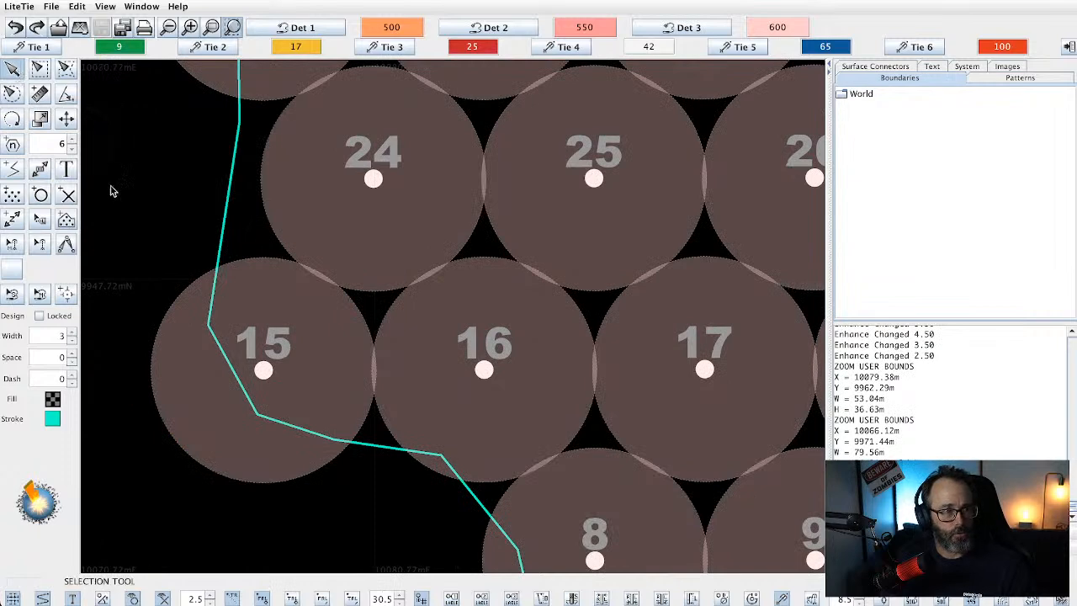
pyautogui.click(279, 368)
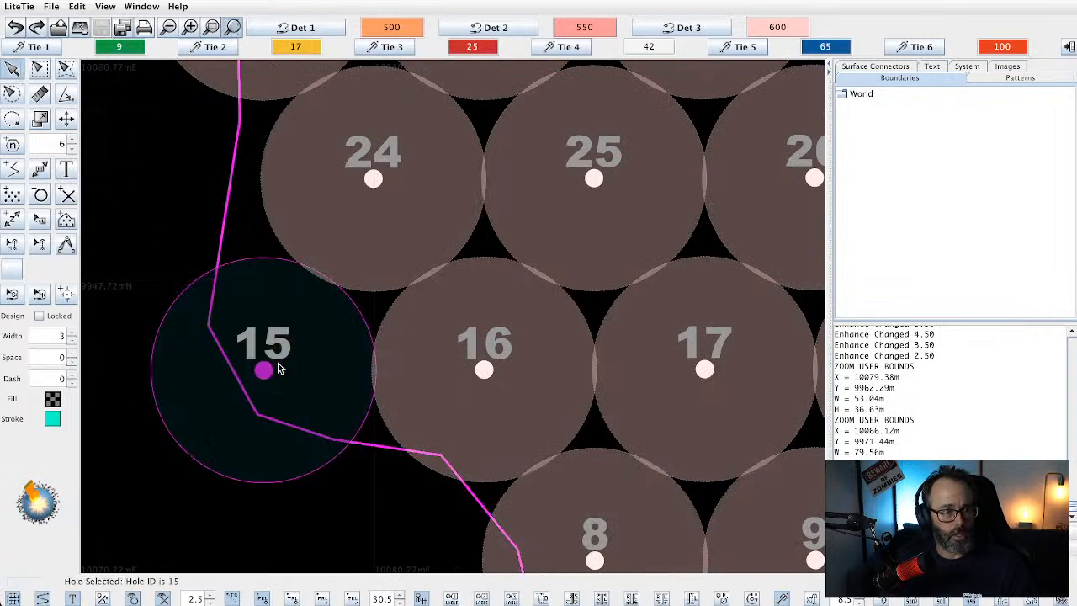
pyautogui.click(275, 303)
pyautogui.click(179, 383)
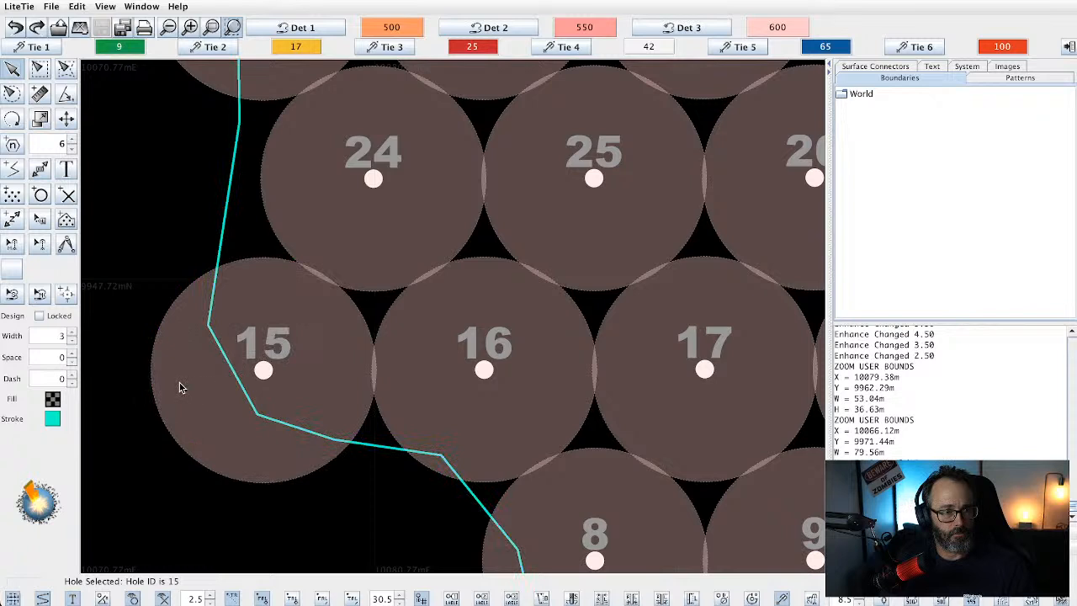
pyautogui.click(290, 361)
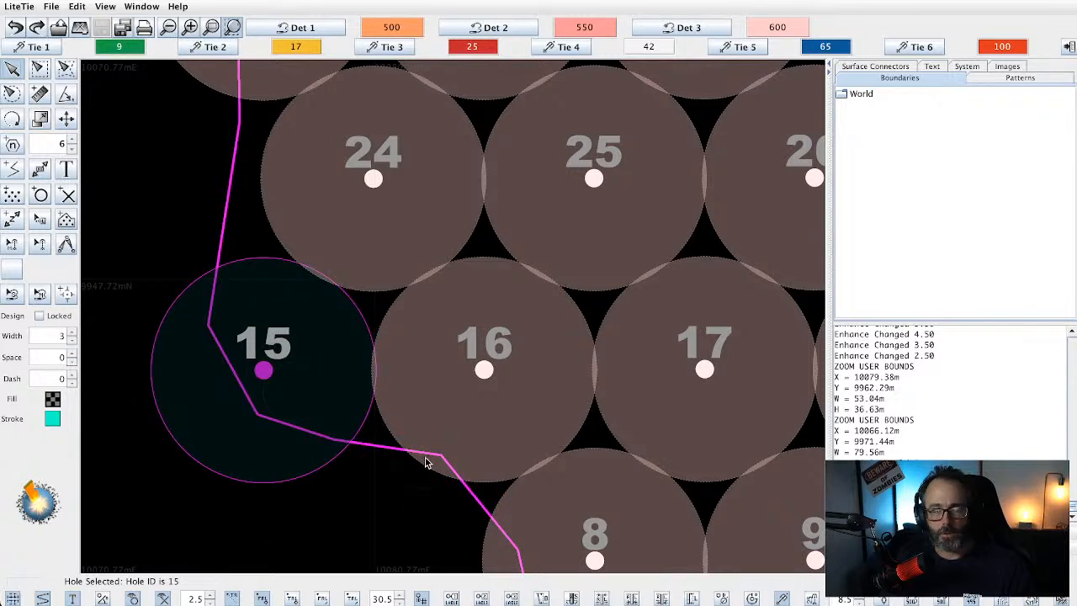
# Window-select hole 15 and move it about 1.8 m northeast, further inside the boundary, with a small final adjustment
pyautogui.click(39, 68)
pyautogui.click(113, 215)
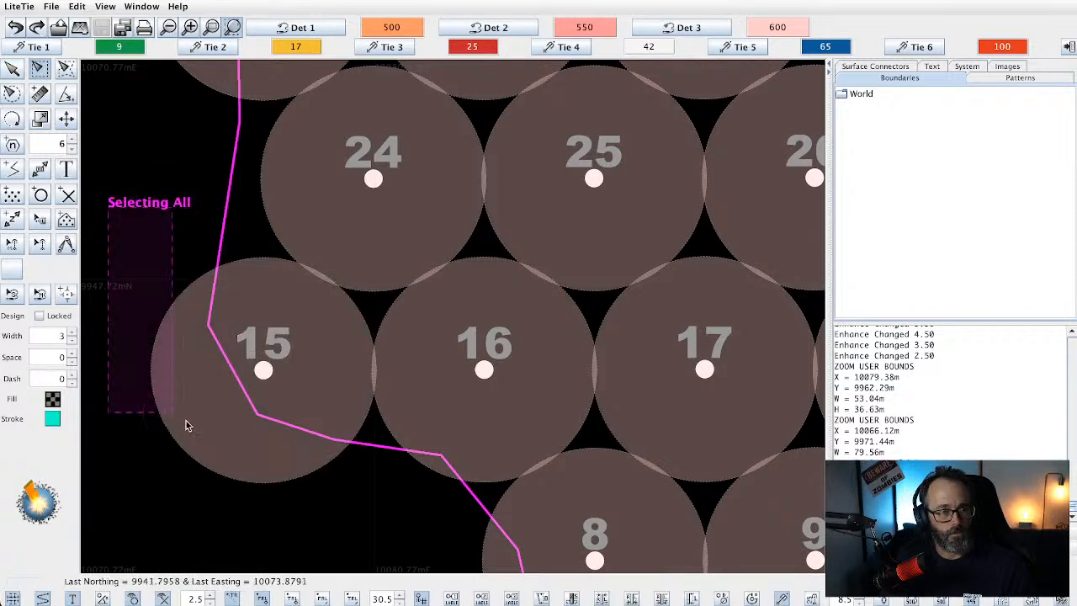
pyautogui.moveTo(120, 310); pyautogui.dragTo(289, 452)
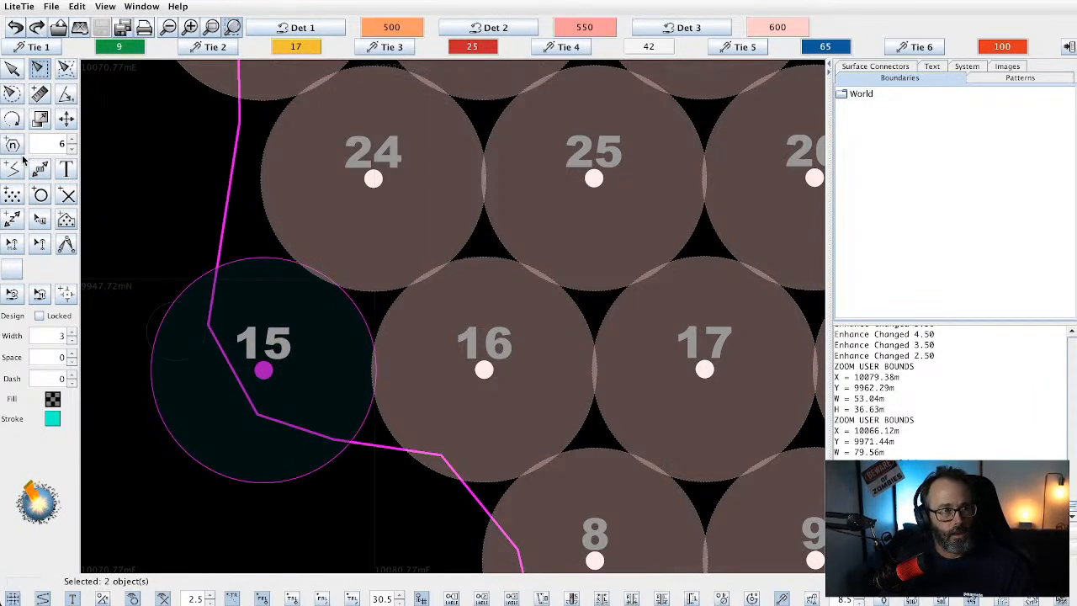
pyautogui.click(65, 119)
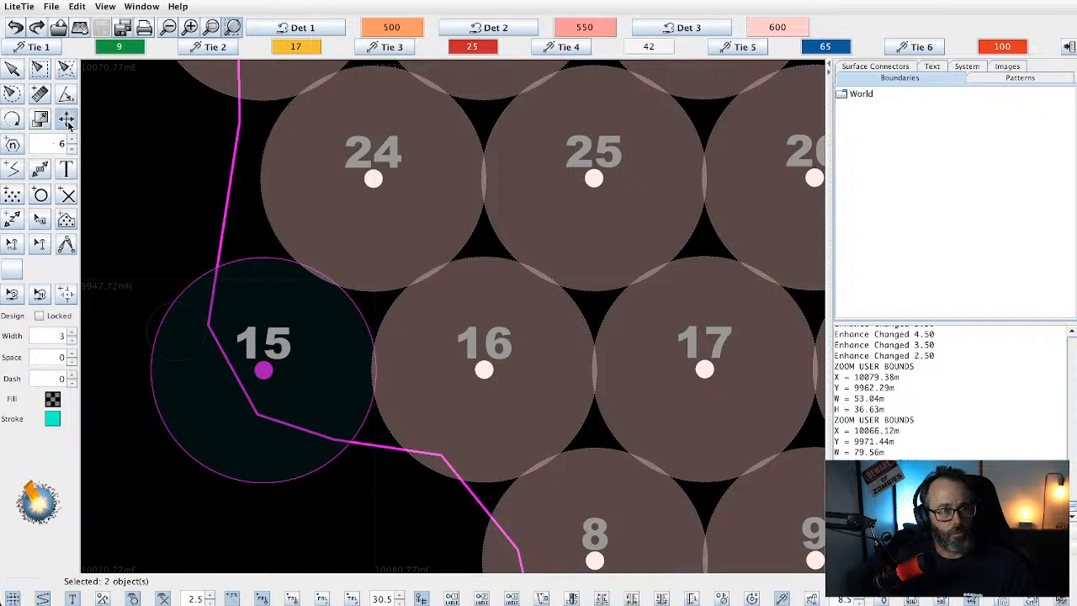
pyautogui.click(264, 370)
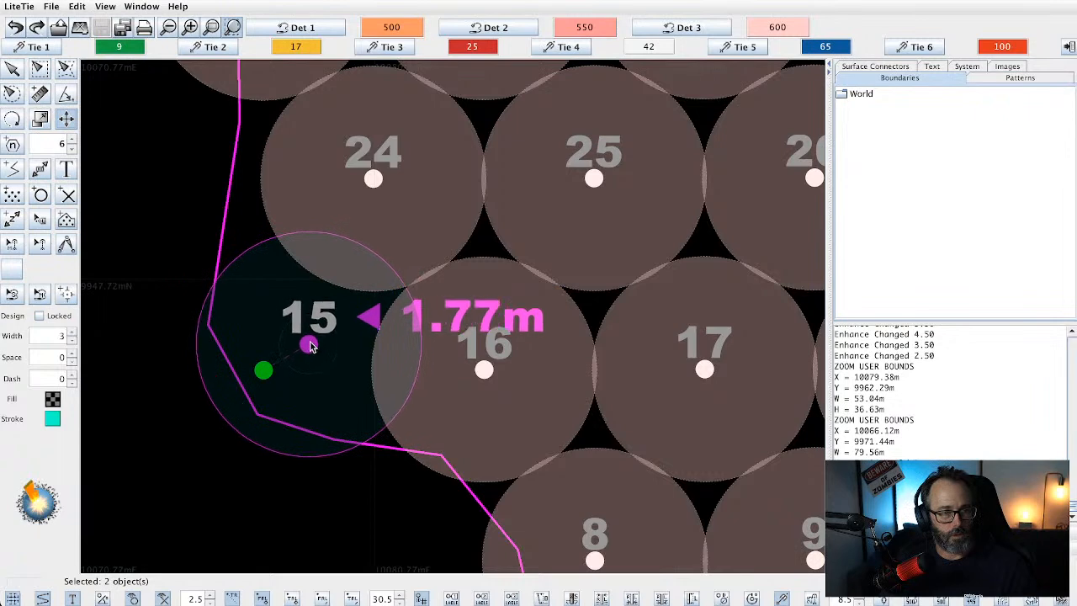
pyautogui.click(310, 343)
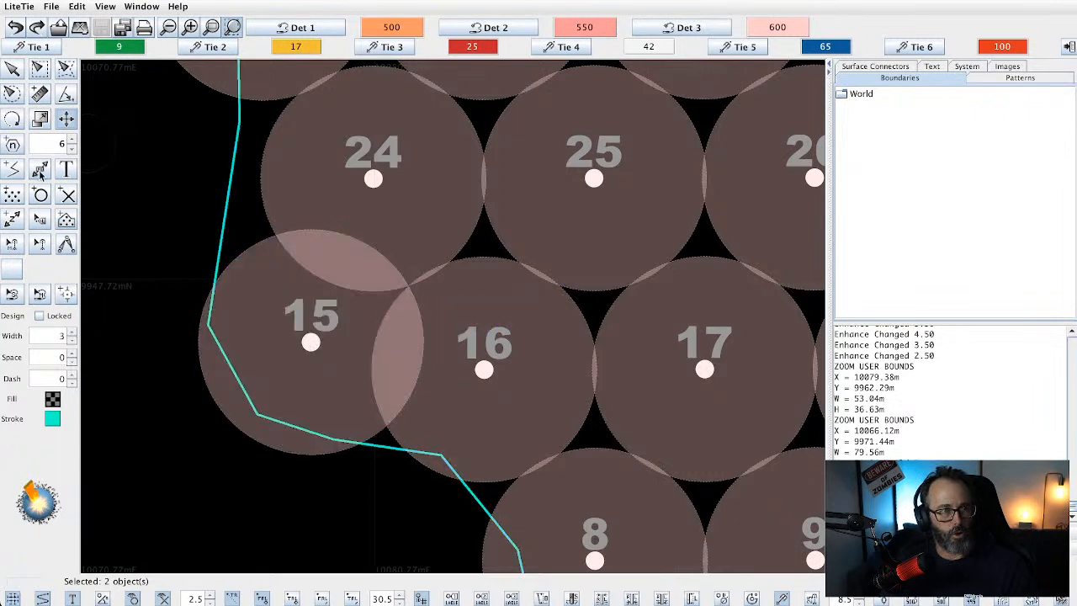
pyautogui.click(316, 343)
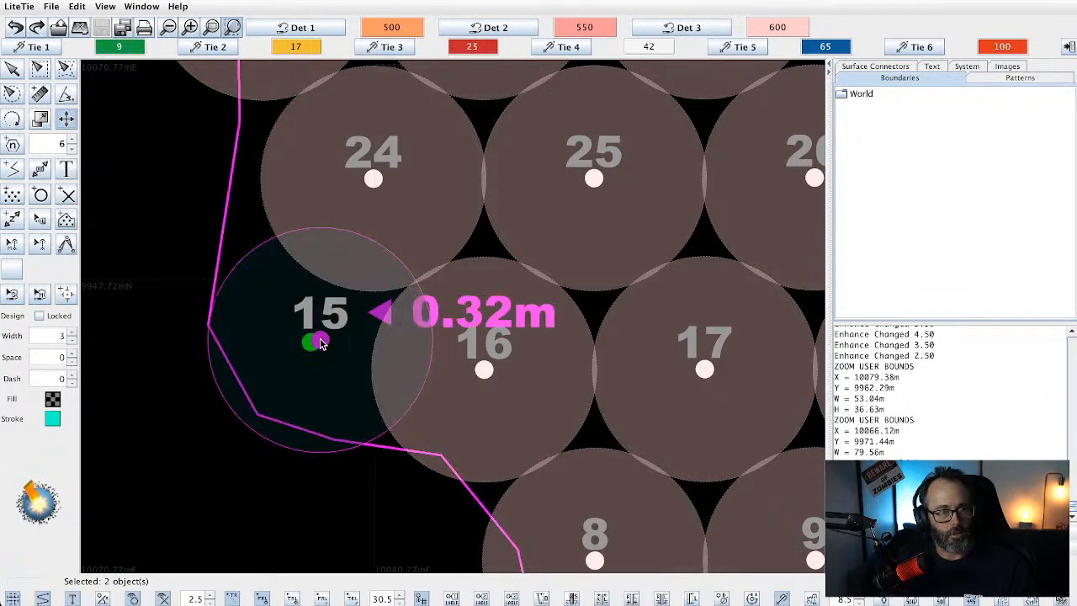
pyautogui.click(312, 339)
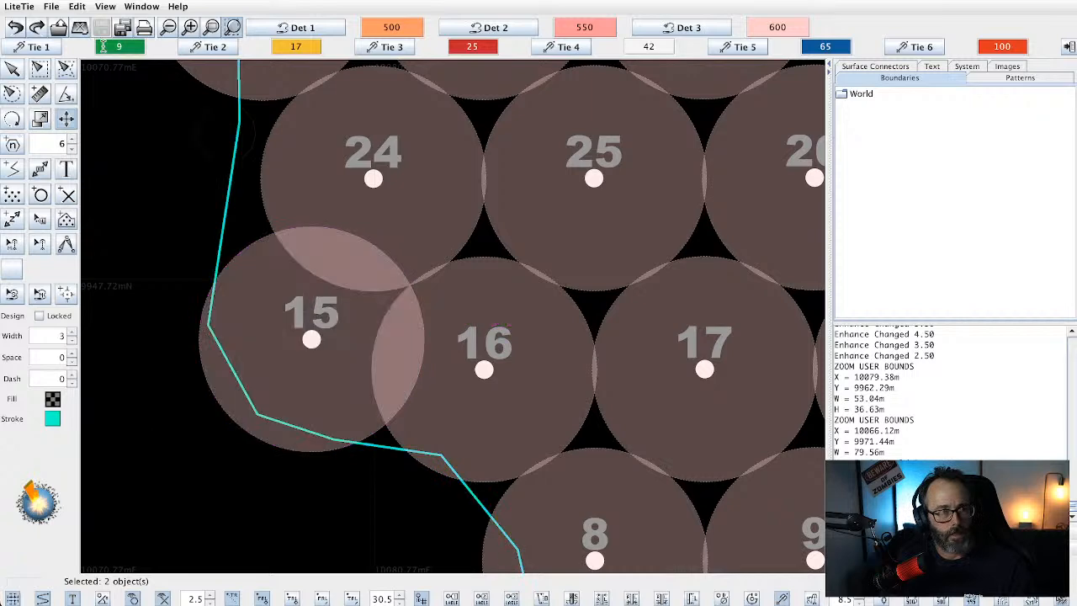
pyautogui.click(18, 70)
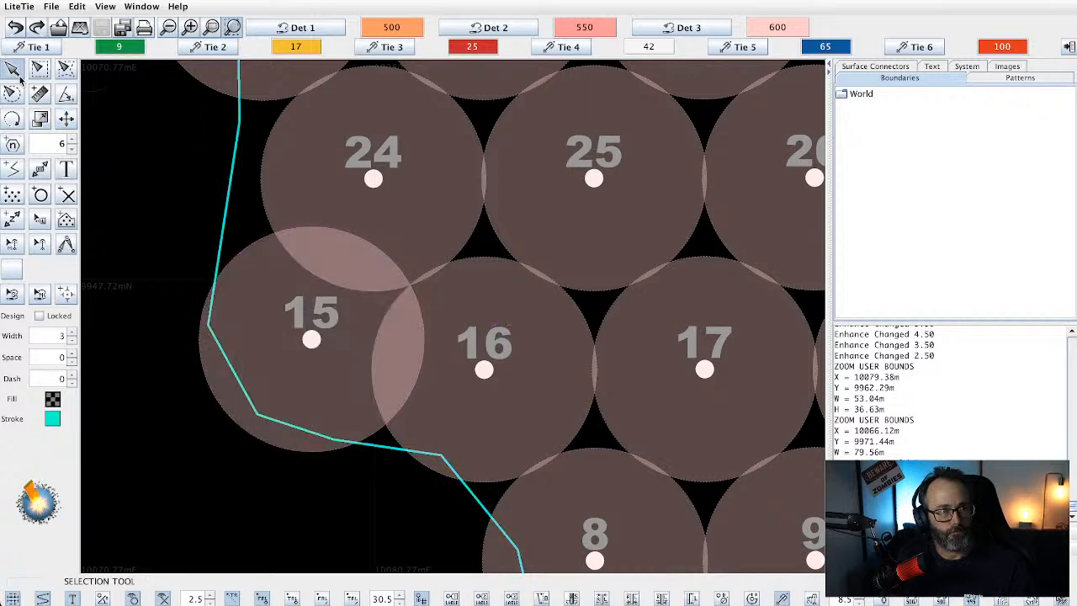
pyautogui.click(309, 340)
pyautogui.click(182, 222)
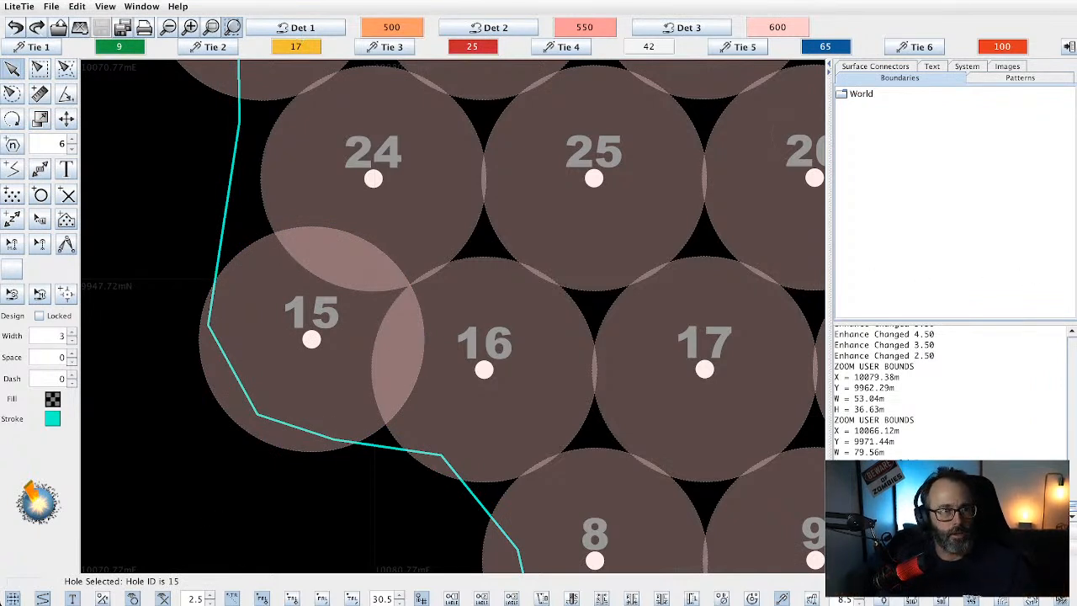
pyautogui.click(18, 66)
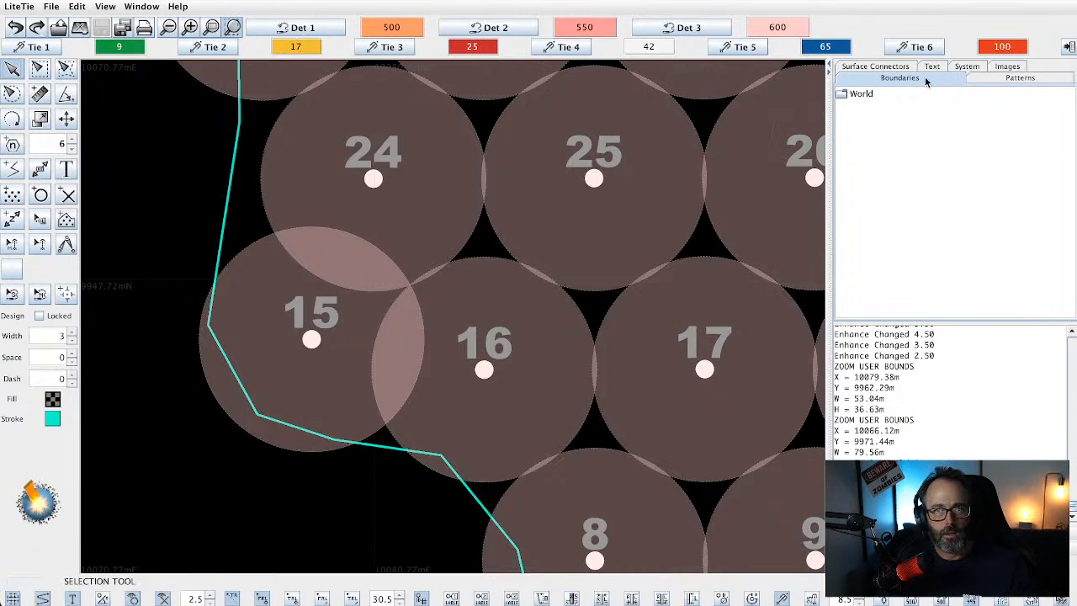
# Delete Boundary 1, the 15-point outline around the hole pattern, through the World object tree
pyautogui.click(845, 97)
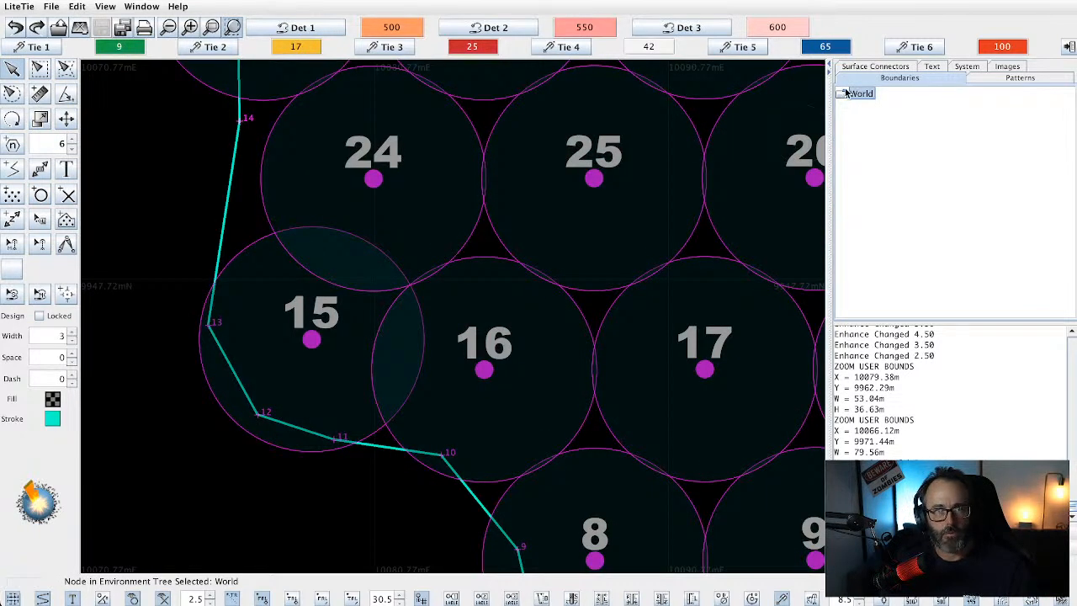
pyautogui.click(844, 94)
pyautogui.click(857, 121)
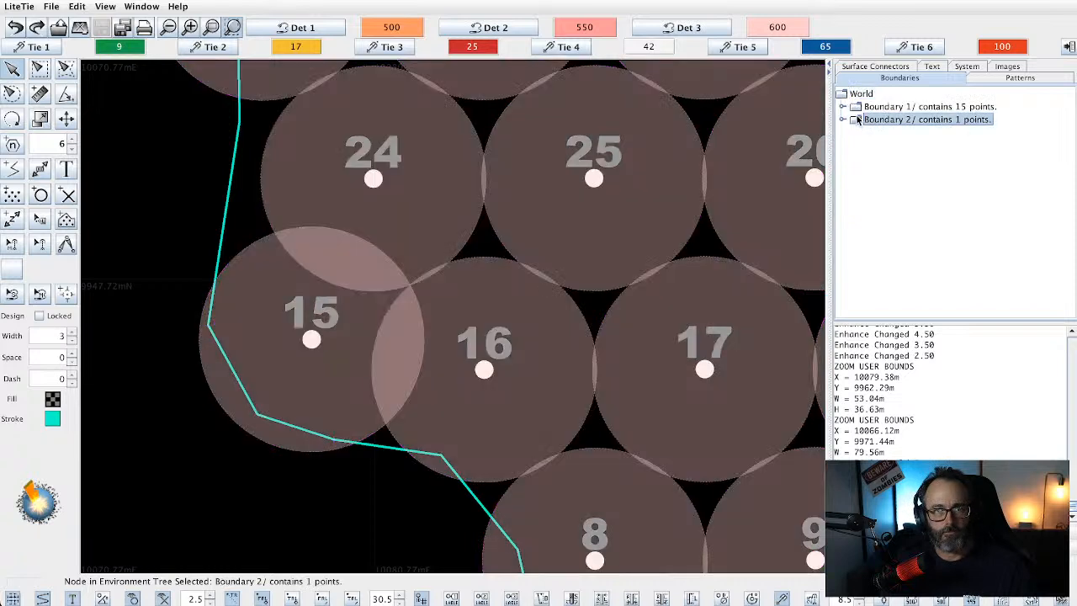
pyautogui.click(858, 108)
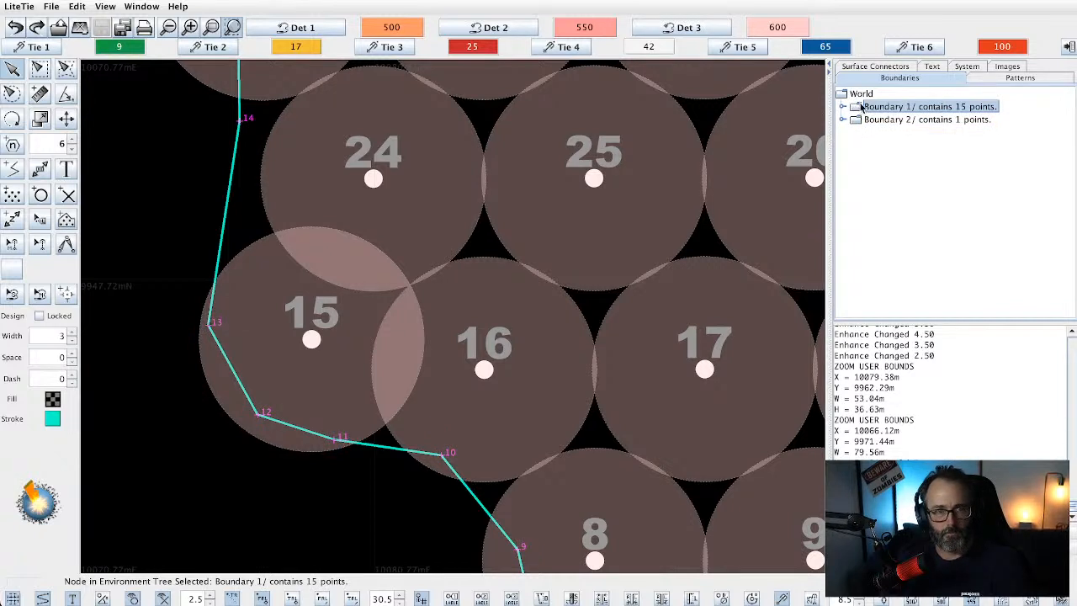
pyautogui.press('Delete')
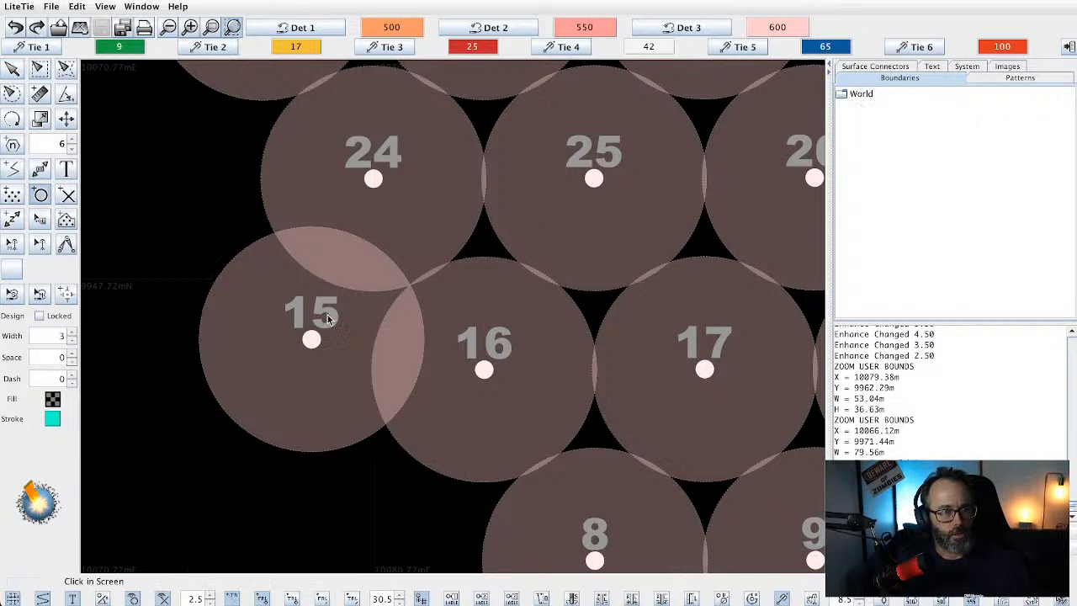
# Set the dip of hole 15 to 80°
pyautogui.click(12, 68)
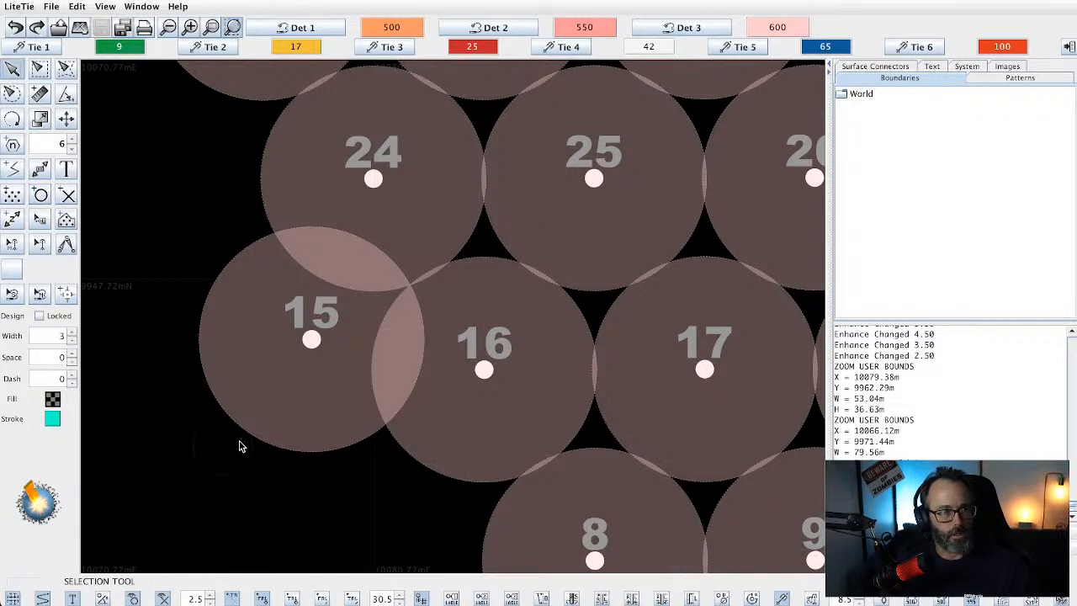
pyautogui.click(312, 345)
pyautogui.rightClick(310, 343)
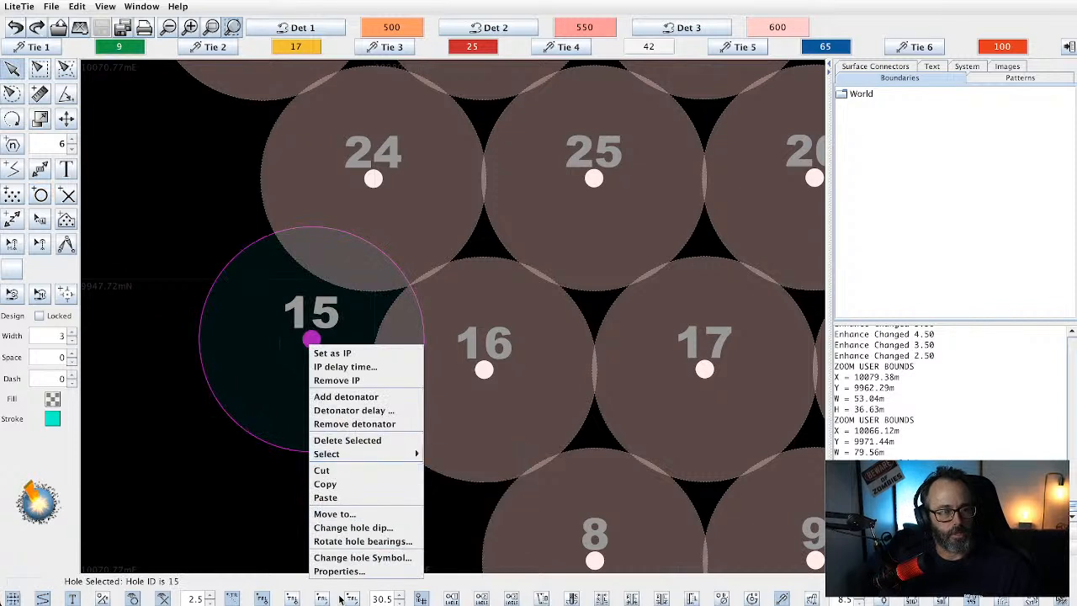
pyautogui.click(360, 528)
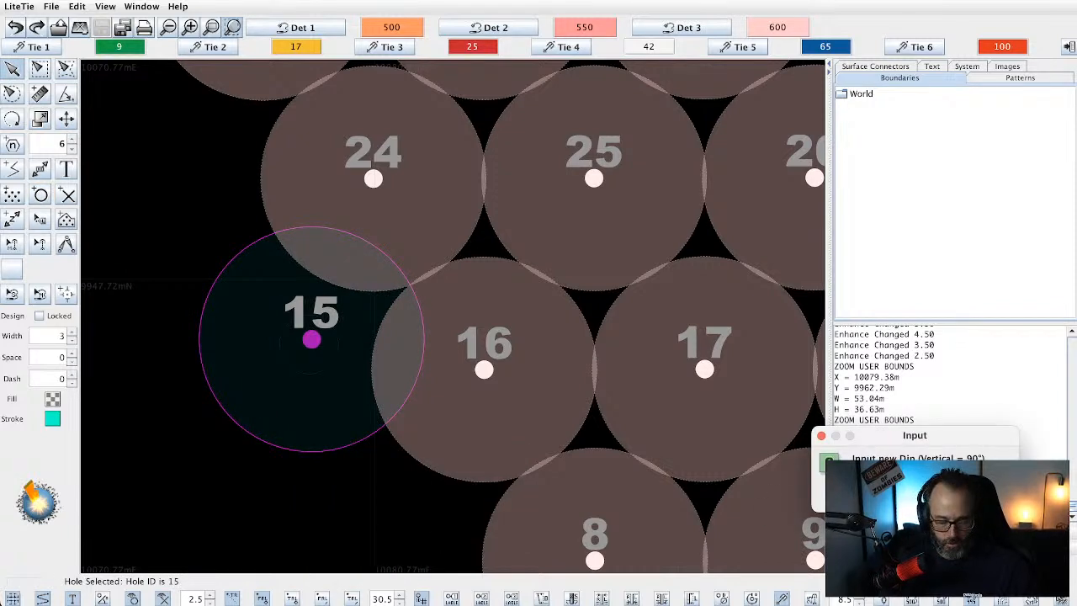
pyautogui.write('80')
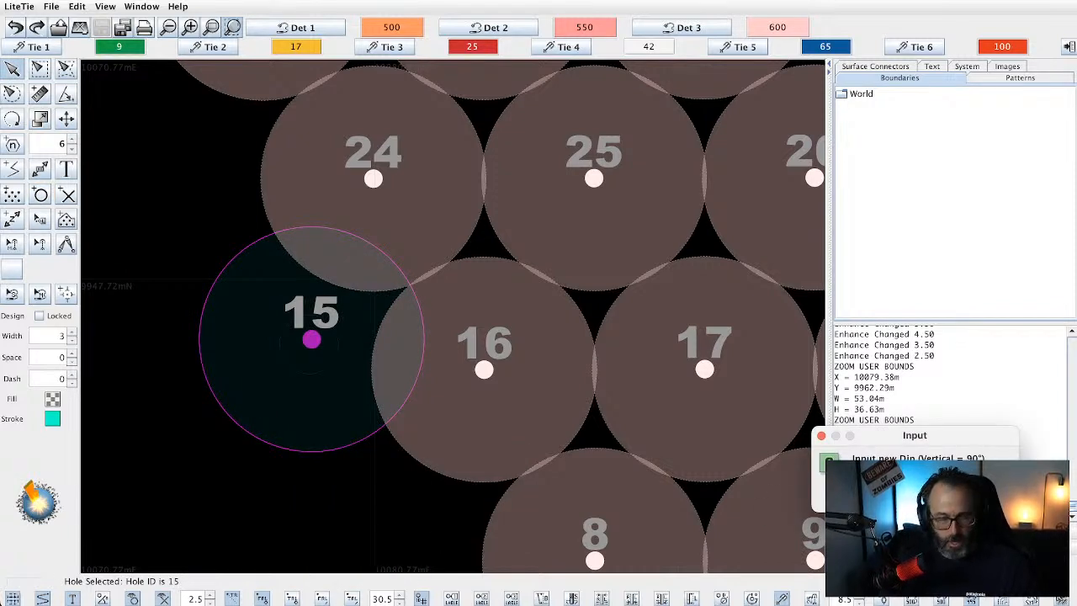
pyautogui.press('Return')
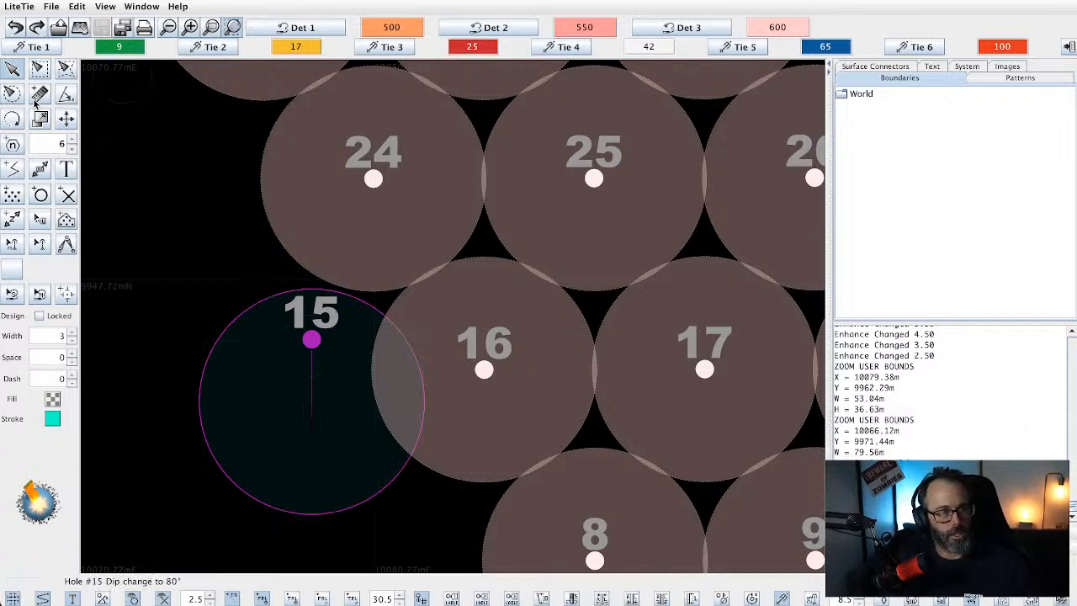
# Turn on the floor RL marker lines and rotate hole 15's bearing so its toe points southwest
pyautogui.click(322, 598)
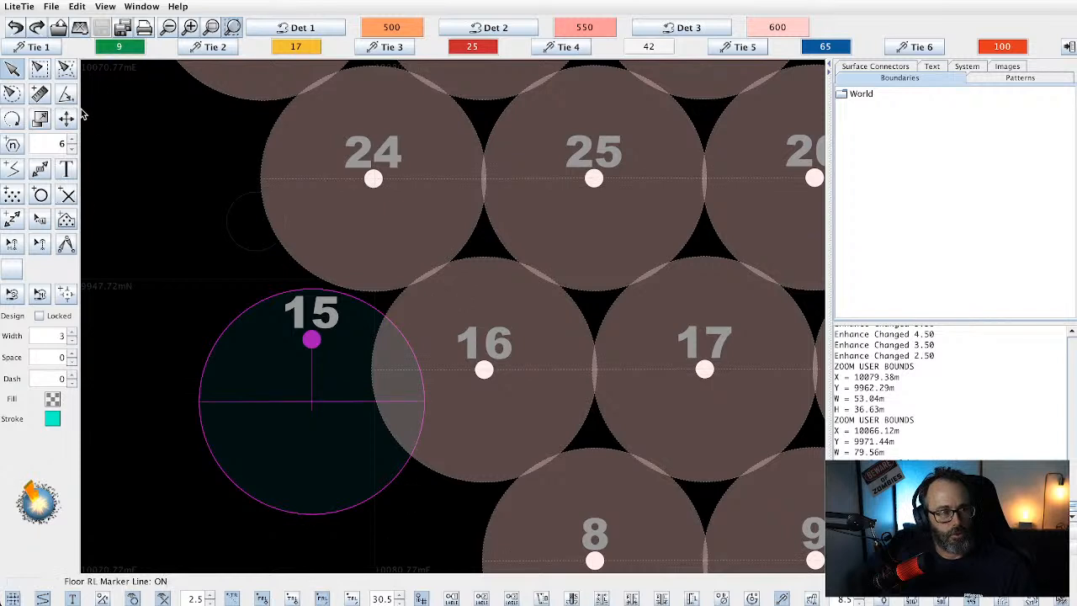
pyautogui.click(13, 119)
pyautogui.moveTo(325, 462); pyautogui.dragTo(140, 460)
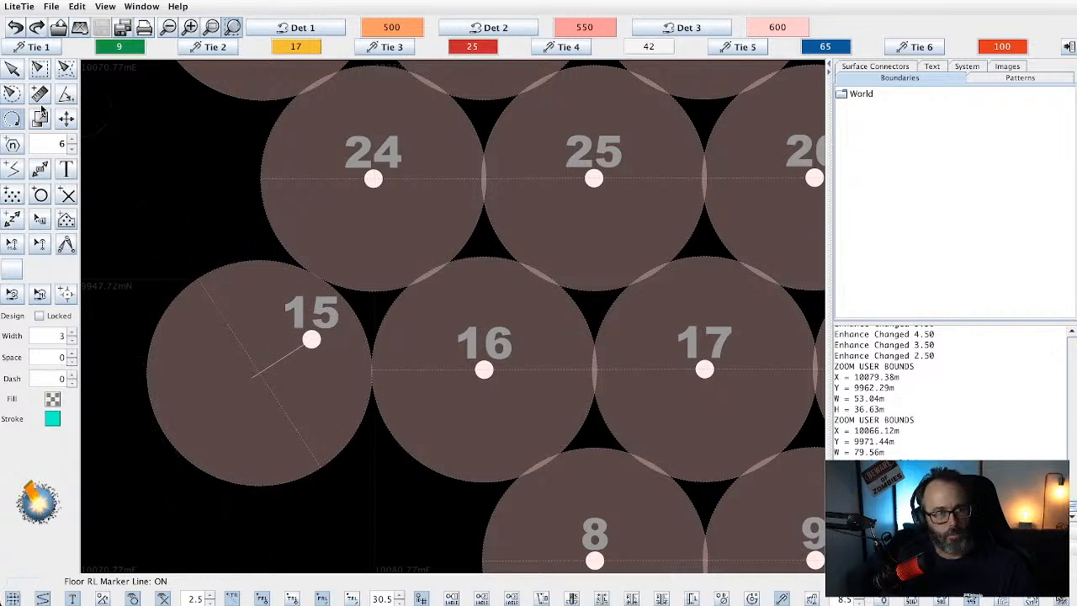
# Nudge the collar of hole 15 slightly northeast, towards holes 16 and 24
pyautogui.click(67, 119)
pyautogui.click(315, 346)
pyautogui.moveTo(314, 347); pyautogui.dragTo(315, 340)
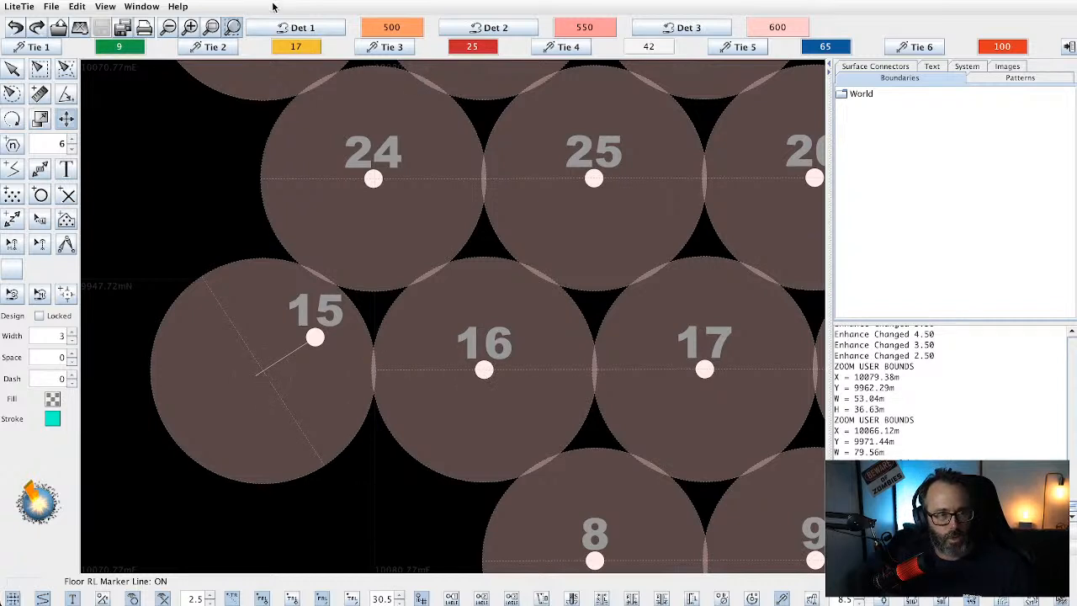
# Draw a boundary line from hole 33 through hole 24 past hole 15's toe, over to hole 17, then west along its row beyond hole 15
pyautogui.click(12, 169)
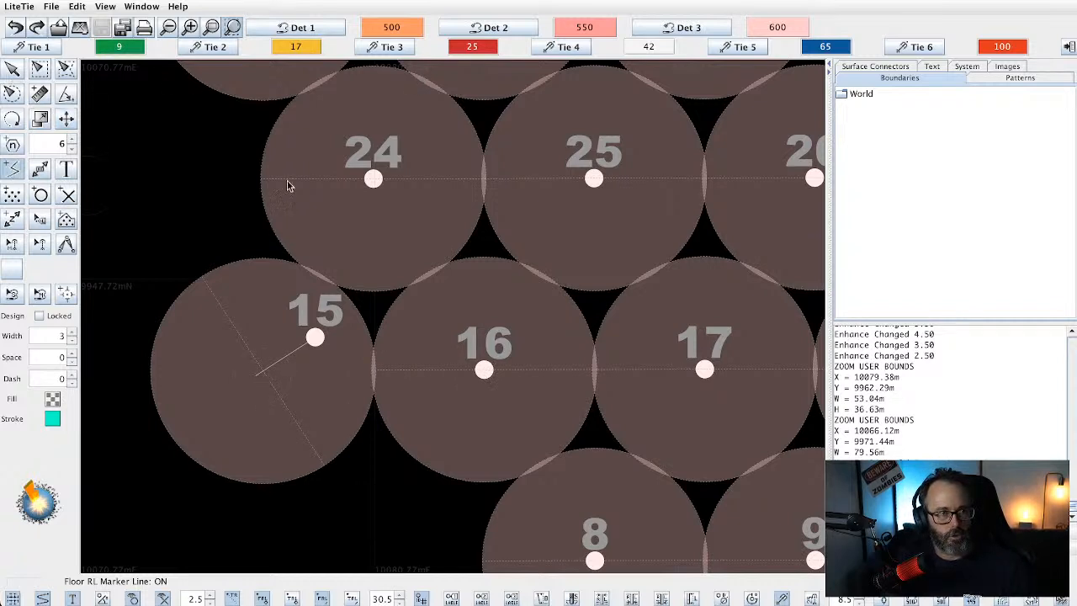
pyautogui.click(168, 29)
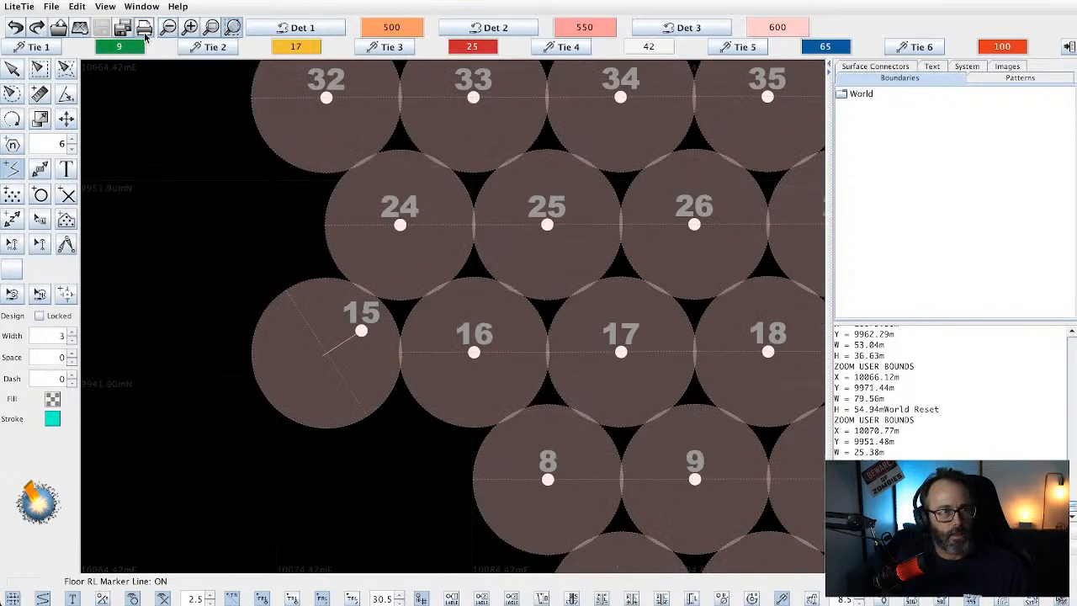
pyautogui.click(473, 98)
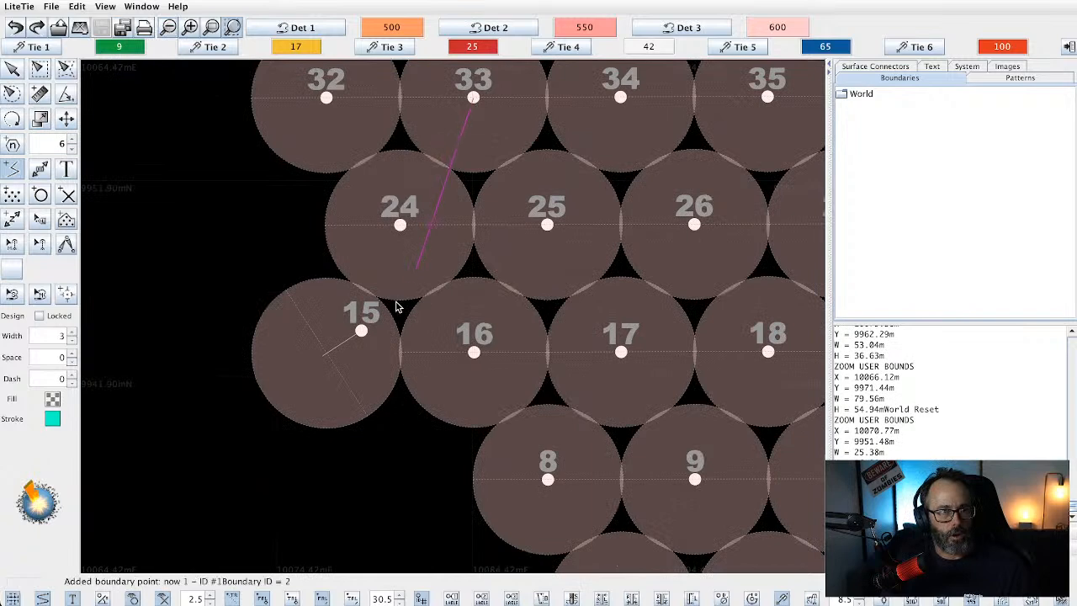
pyautogui.click(307, 390)
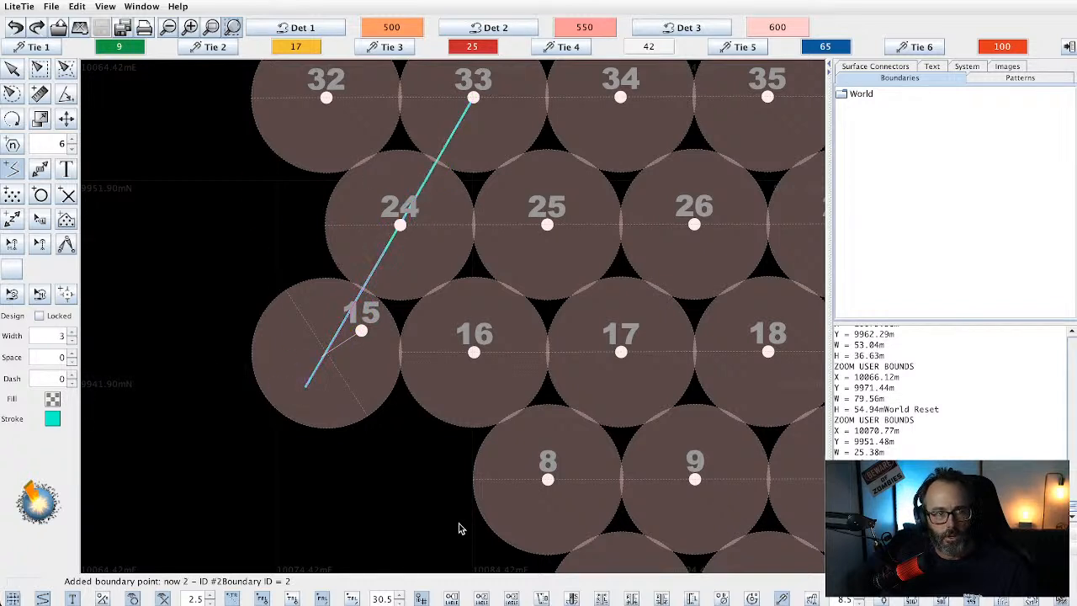
pyautogui.click(621, 354)
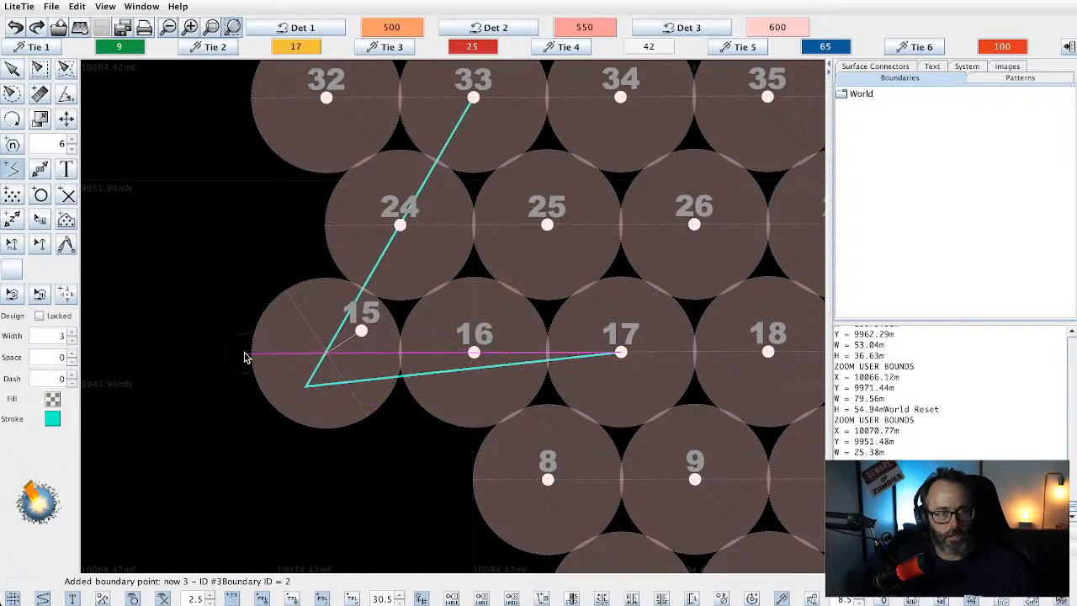
pyautogui.click(245, 354)
pyautogui.rightClick(245, 357)
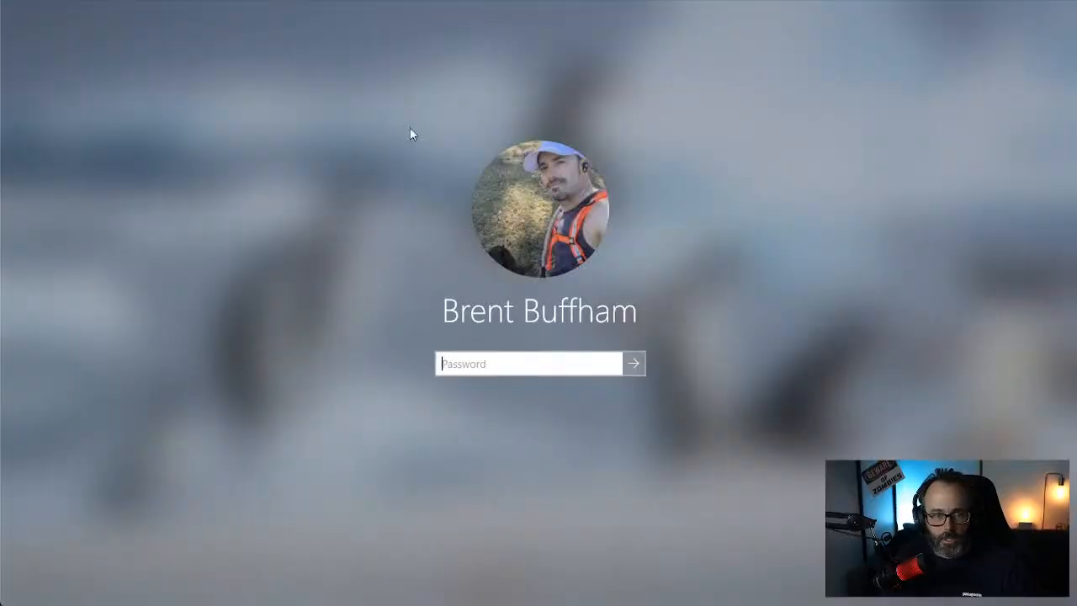
# Switch to the Windows machine running Paradigm Advanced and unlock it with the account password
pyautogui.write('•')
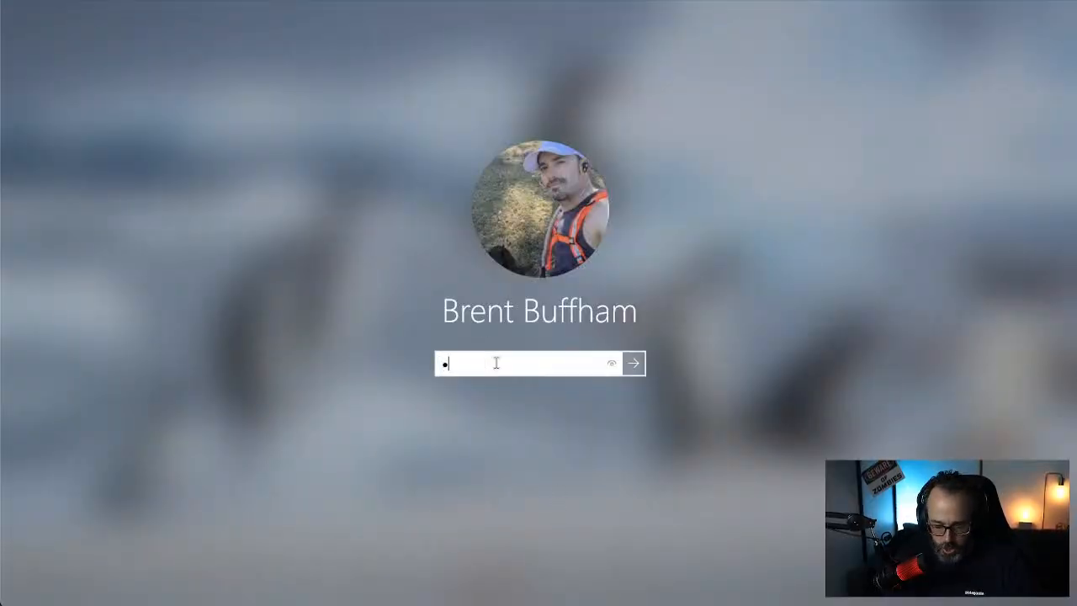
pyautogui.write('•••••••')
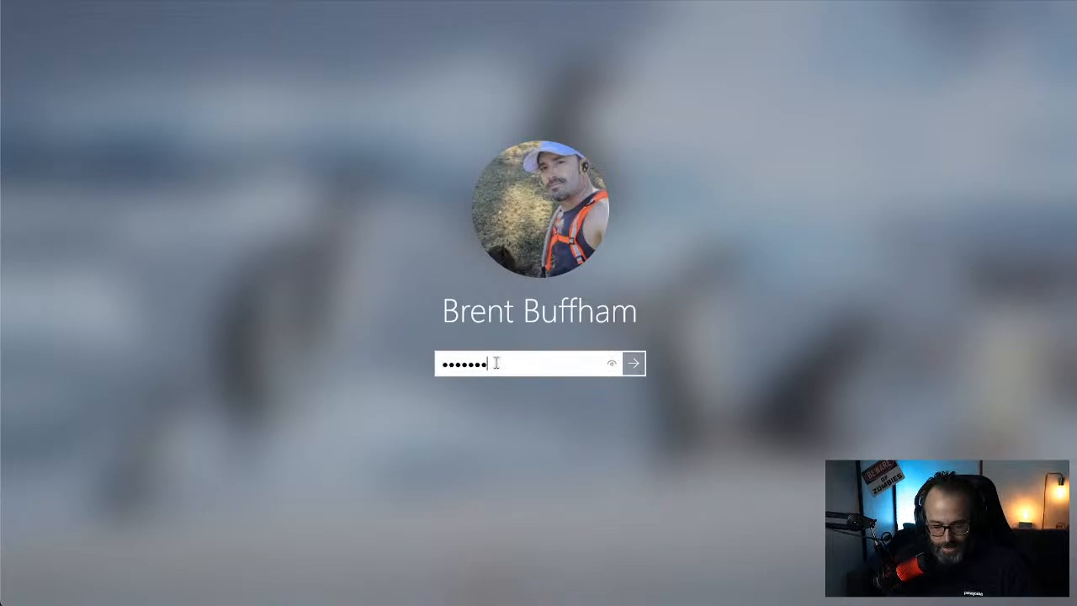
pyautogui.press('Return')
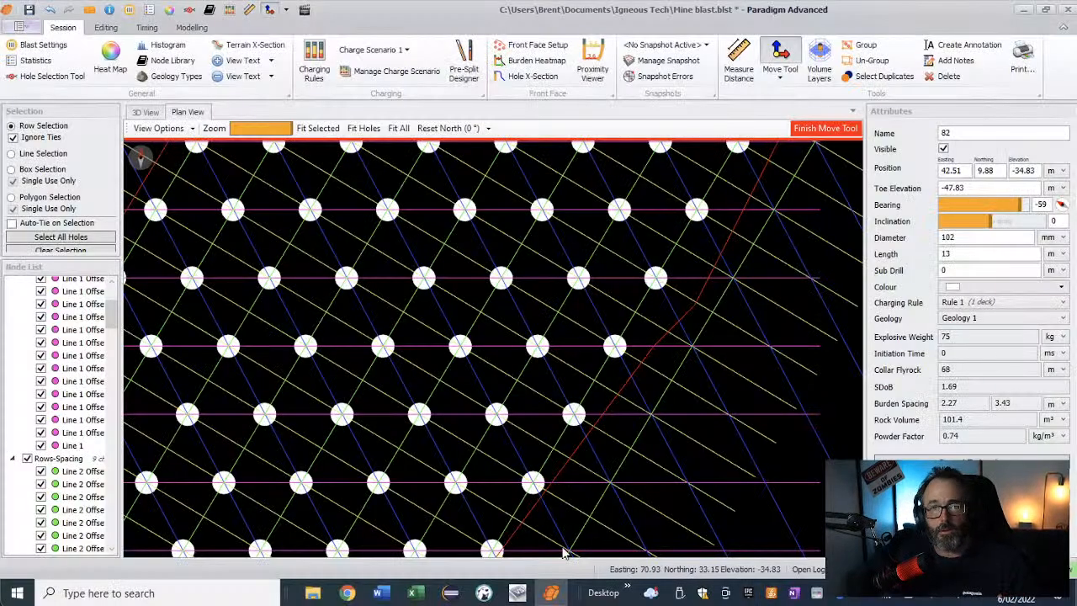
# Finish the Move Tool in the plan view and bring the wider hole pattern with its boundary and row lines into view
pyautogui.click(812, 133)
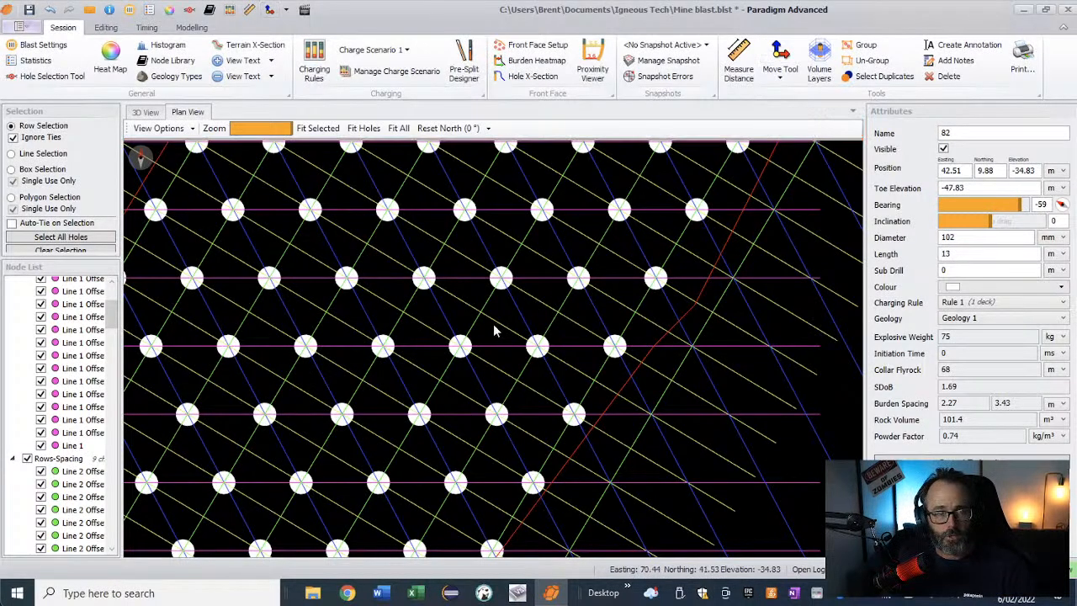
pyautogui.scroll(3, 494, 325)
pyautogui.scroll(-5, 494, 328)
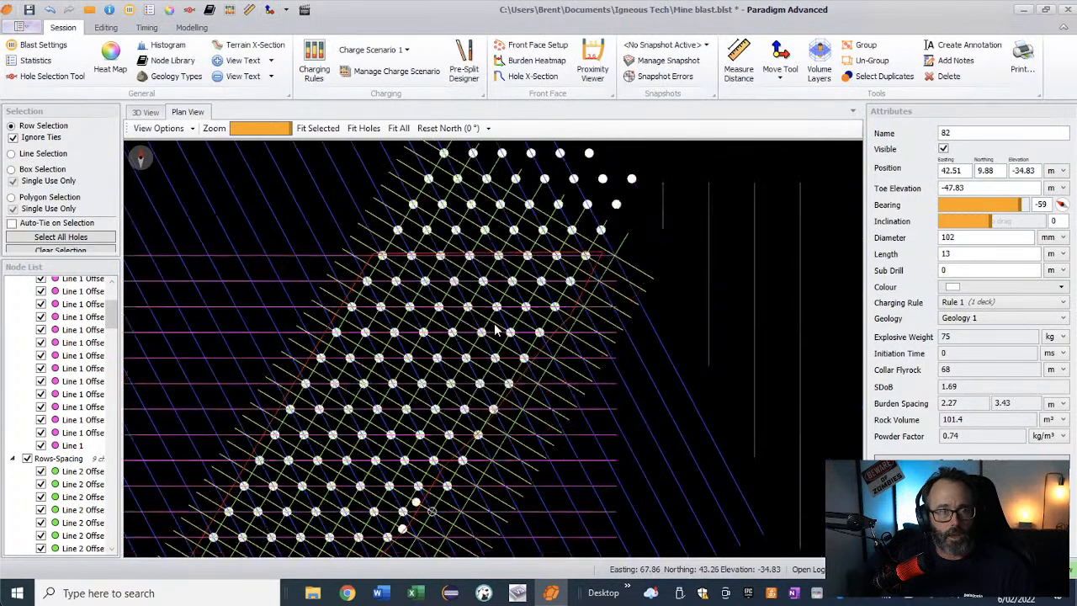